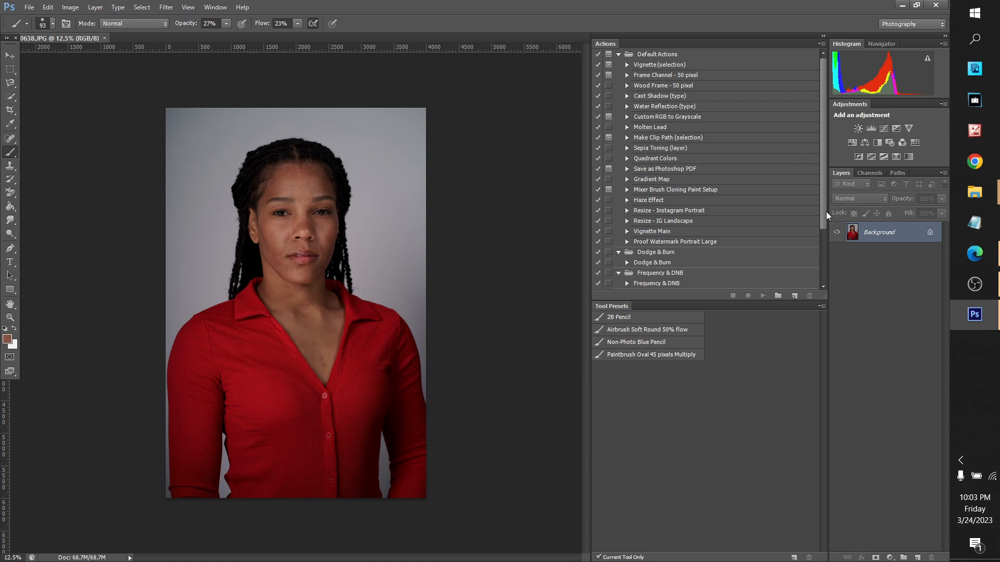
Select the Basic FS_PM action in the PM Frequency Separation set.
{"action": "left_click", "coordinate": [657, 266]}
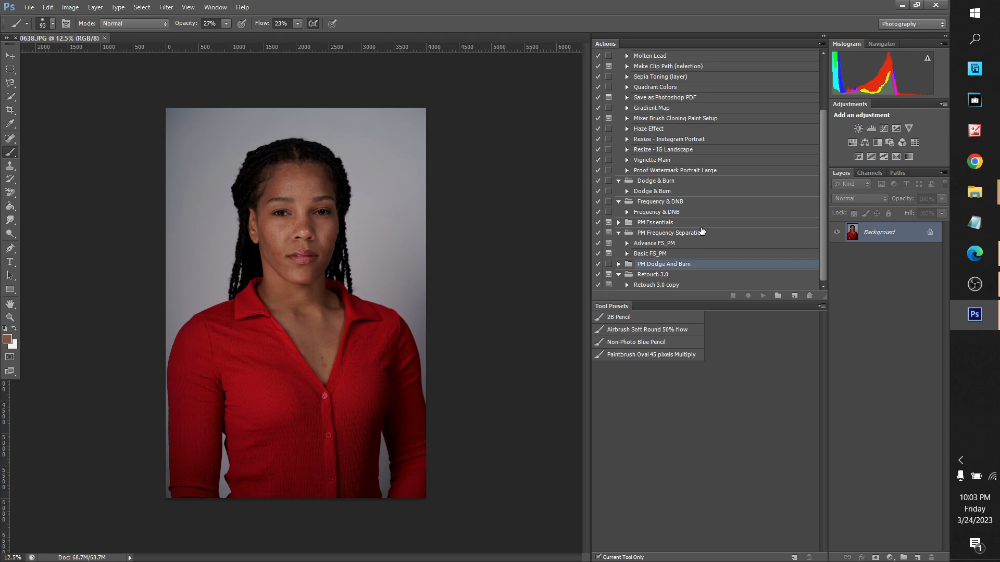
{"action": "left_click", "coordinate": [627, 253]}
{"action": "left_click", "coordinate": [640, 255]}
{"action": "left_click", "coordinate": [627, 254]}
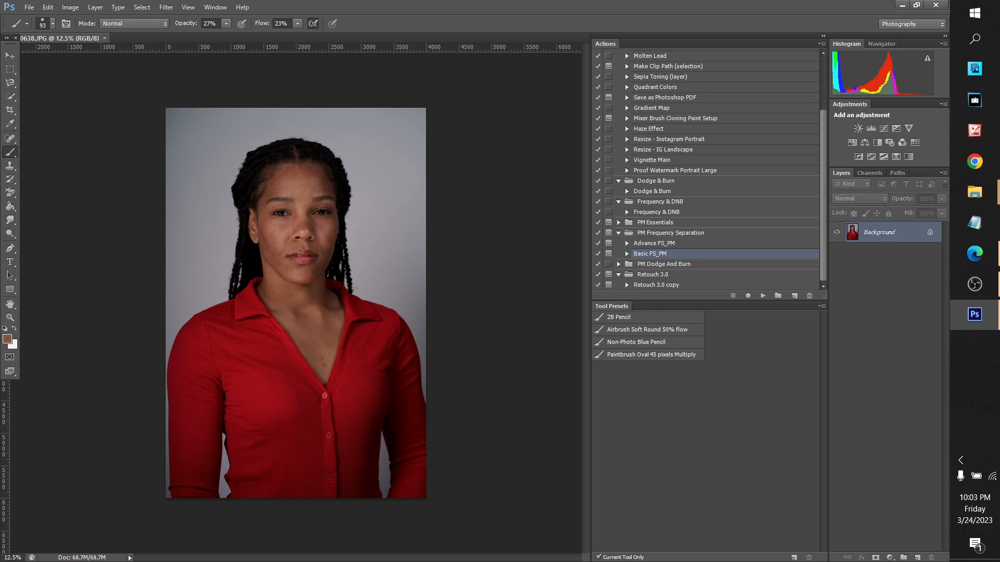
Add a Curves adjustment layer with automatic correction above the Background and hide it.
{"action": "left_click", "coordinate": [884, 131]}
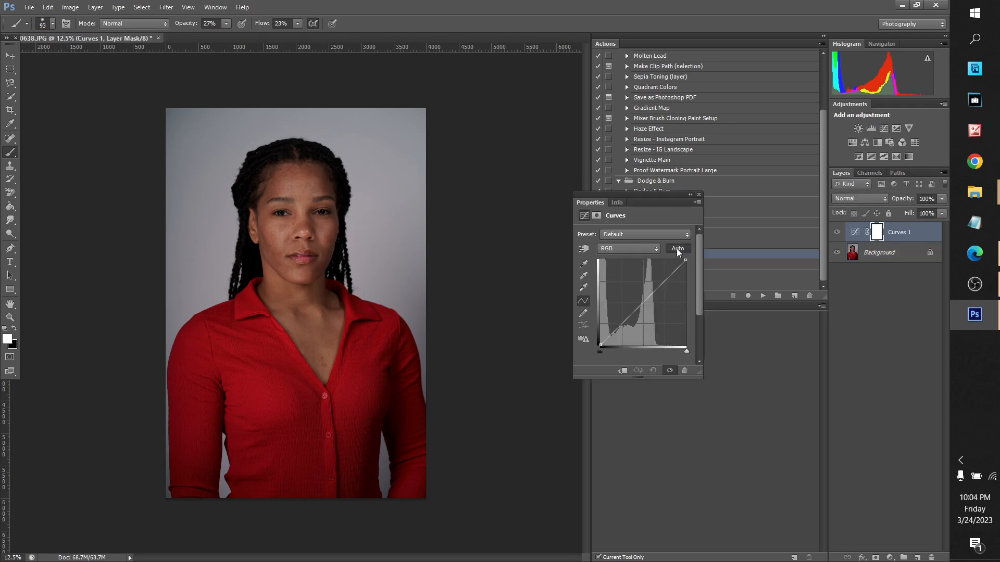
{"action": "left_click", "coordinate": [677, 248]}
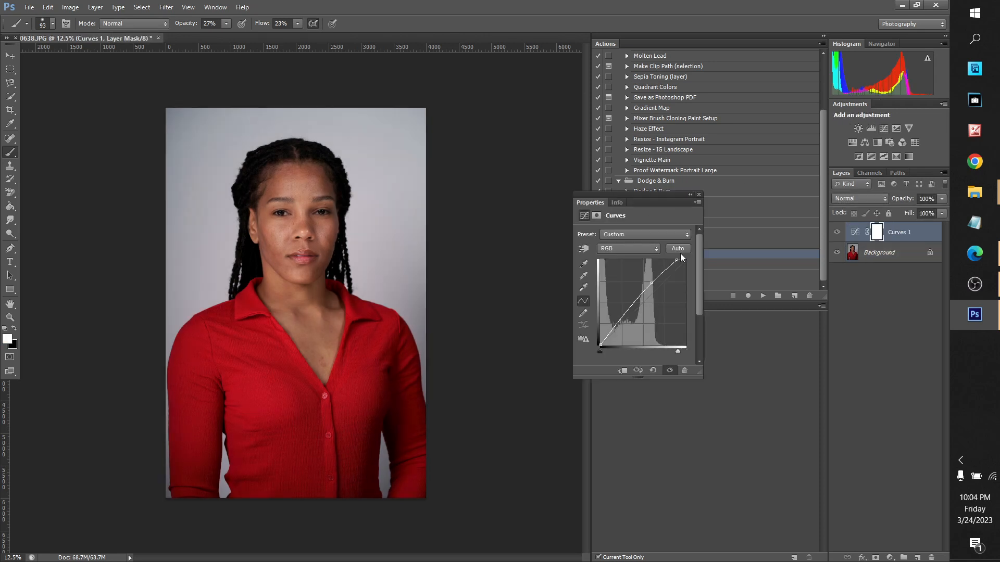
{"action": "left_click", "coordinate": [699, 195]}
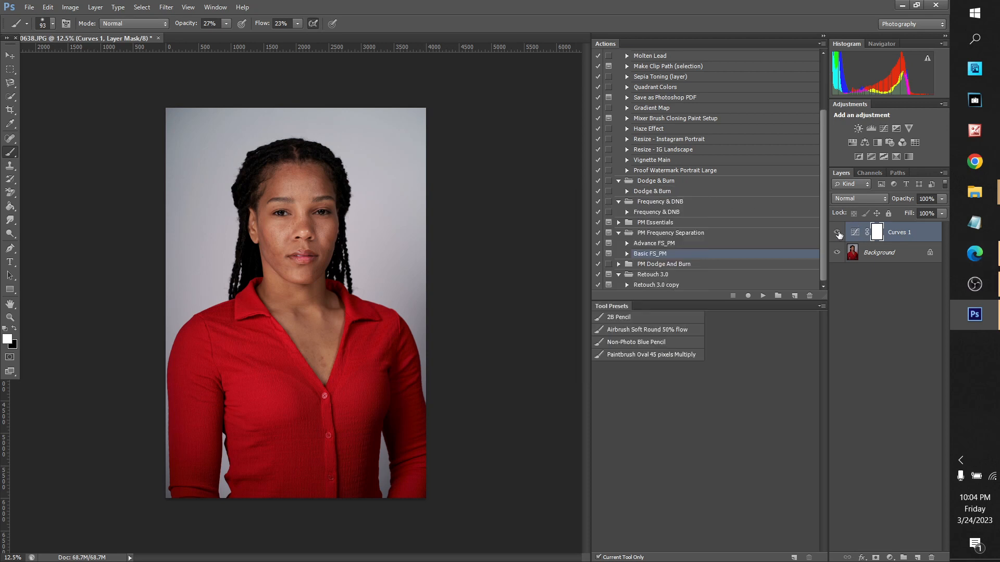
{"action": "left_click", "coordinate": [837, 232]}
Add a Brightness/Contrast adjustment layer with brightness 22 and contrast -3.
{"action": "left_click", "coordinate": [858, 129]}
{"action": "left_click_drag", "start_coordinate": [634, 261], "coordinate": [635, 281]}
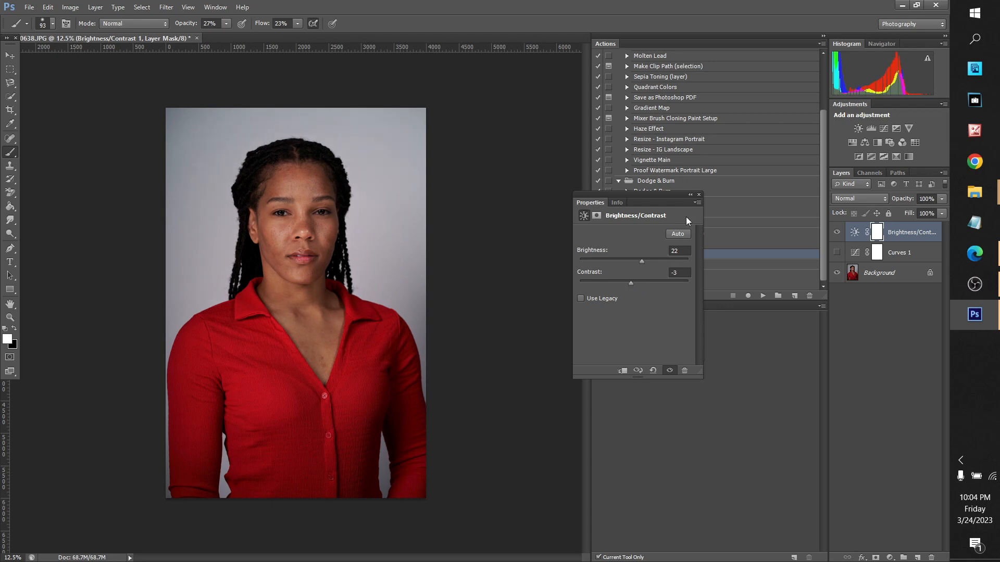
{"action": "left_click", "coordinate": [699, 195]}
Add a Hue/Saturation adjustment layer and slightly raise the saturation of its Reds range.
{"action": "left_click", "coordinate": [852, 142]}
{"action": "left_click_drag", "start_coordinate": [635, 319], "coordinate": [636, 319]}
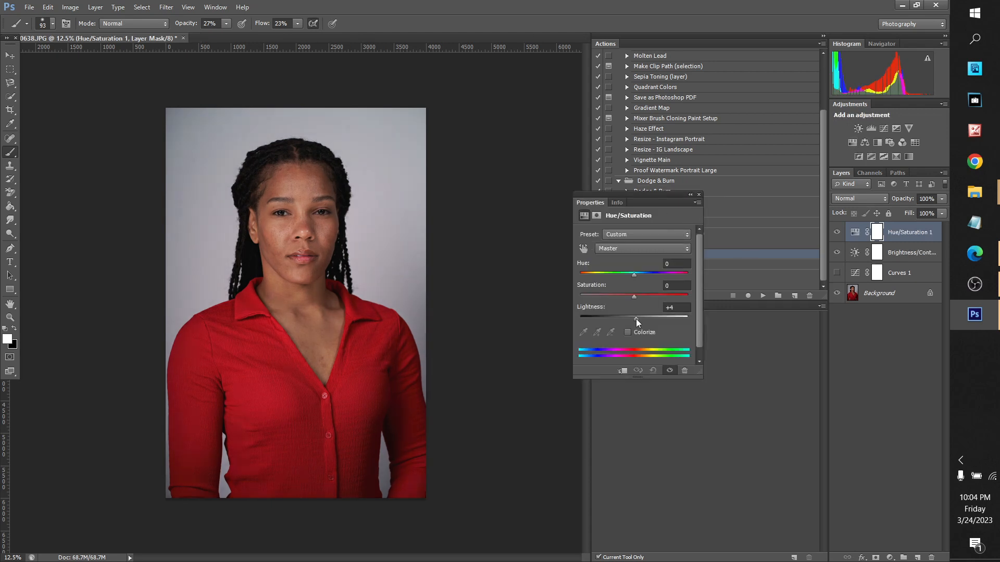
{"action": "left_click", "coordinate": [632, 248]}
{"action": "left_click", "coordinate": [631, 271]}
{"action": "left_click_drag", "start_coordinate": [634, 296], "coordinate": [637, 298]}
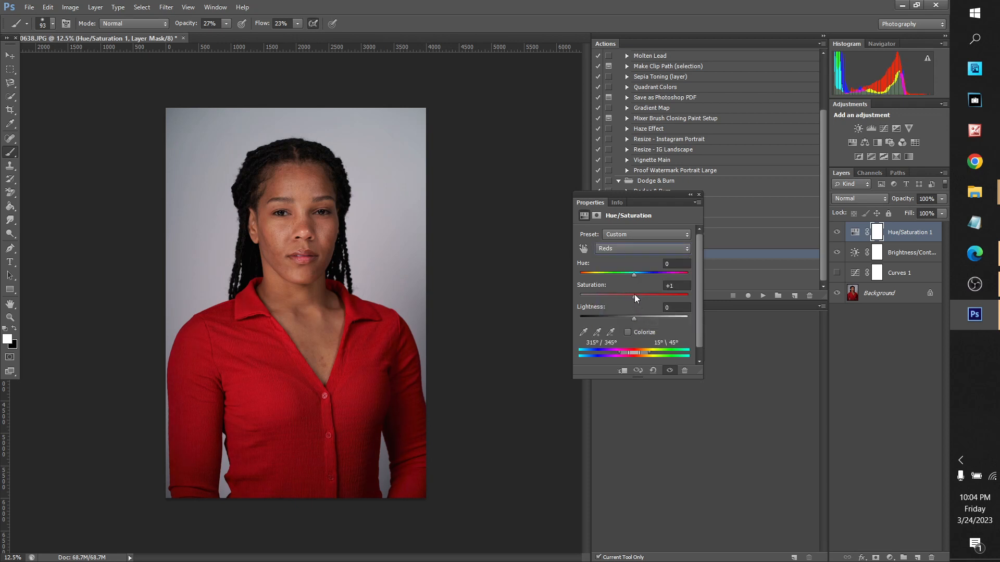
{"action": "left_click", "coordinate": [699, 194]}
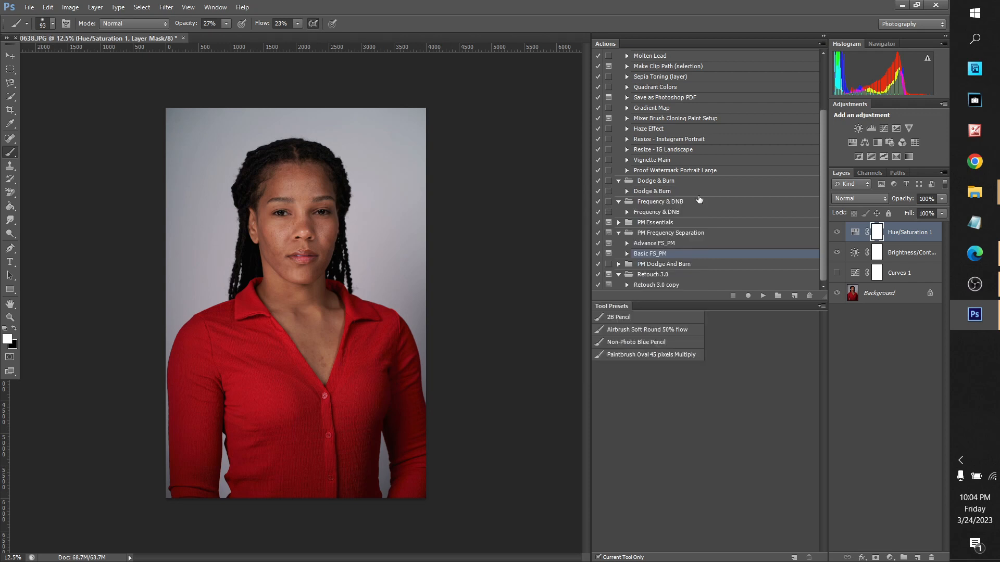
Add a Levels adjustment layer with the midtone input set to 1.06.
{"action": "left_click", "coordinate": [870, 128]}
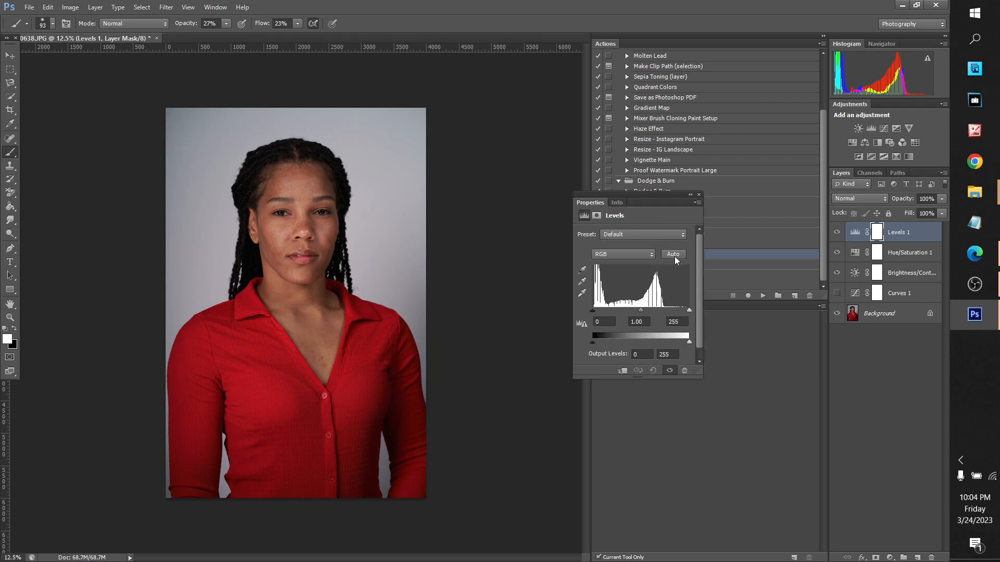
{"action": "left_click_drag", "start_coordinate": [688, 309], "coordinate": [689, 310]}
{"action": "left_click_drag", "start_coordinate": [641, 311], "coordinate": [638, 310]}
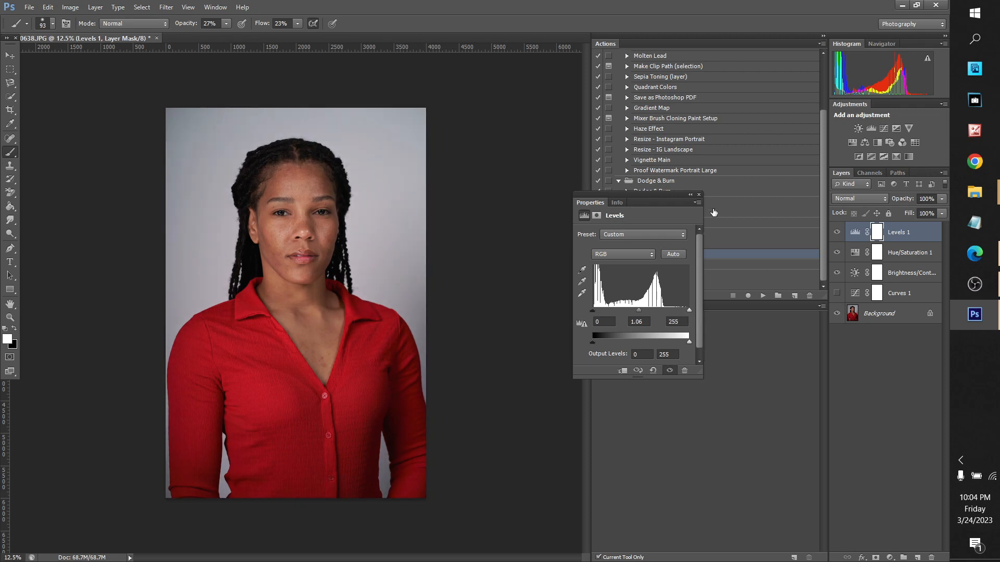
{"action": "left_click", "coordinate": [699, 195]}
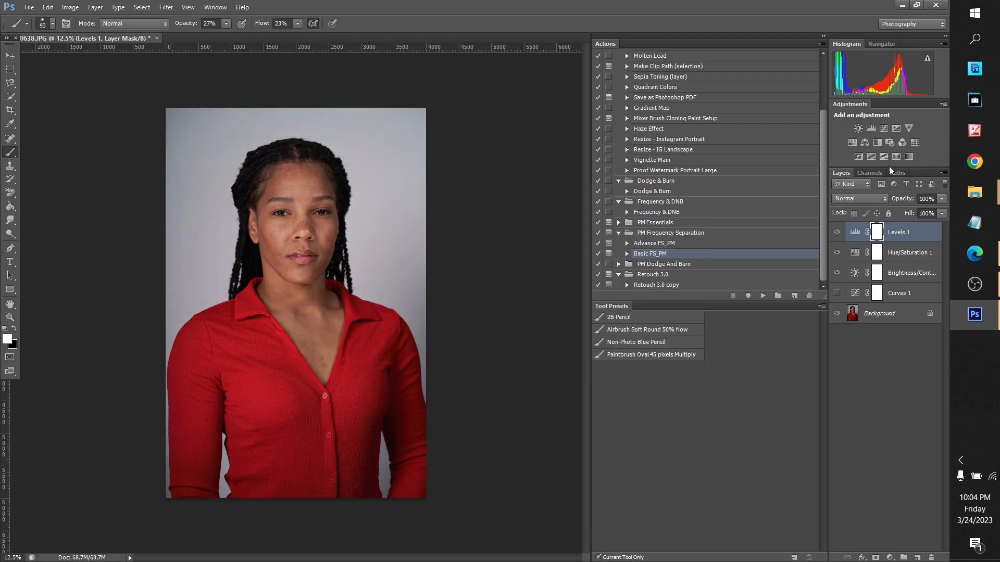
Add a second Curves adjustment layer with automatic correction and set its opacity to 35%.
{"action": "left_click", "coordinate": [883, 130]}
{"action": "left_click", "coordinate": [686, 249]}
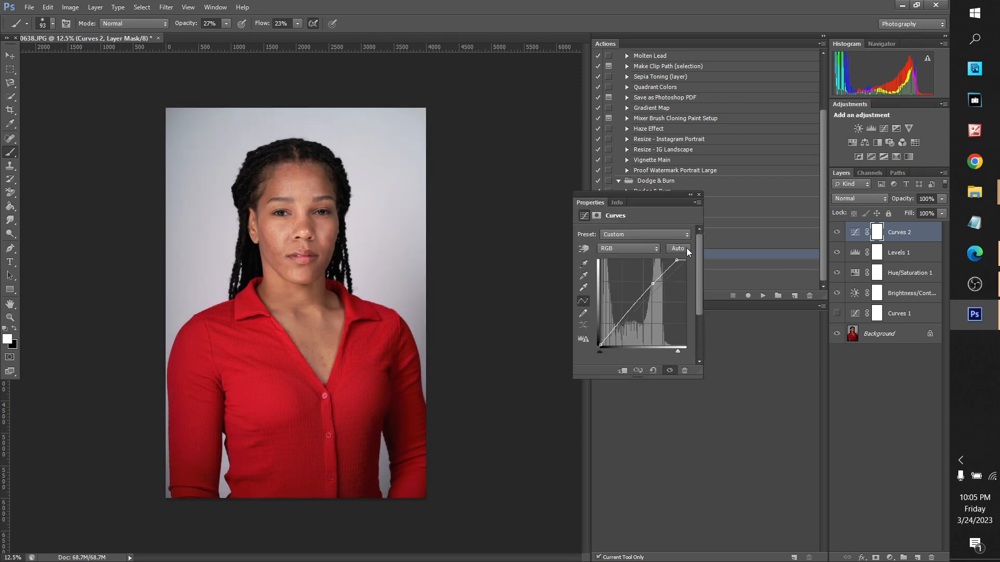
{"action": "left_click", "coordinate": [942, 198]}
{"action": "left_click_drag", "start_coordinate": [922, 211], "coordinate": [908, 211]}
Fine-tune the shadow, midtone and highlight points of the Curves 2 layer's RGB curve.
{"action": "left_click_drag", "start_coordinate": [617, 325], "coordinate": [614, 326]}
{"action": "left_click_drag", "start_coordinate": [653, 284], "coordinate": [649, 292]}
{"action": "left_click_drag", "start_coordinate": [677, 260], "coordinate": [680, 260]}
{"action": "left_click_drag", "start_coordinate": [614, 326], "coordinate": [615, 324]}
{"action": "left_click", "coordinate": [699, 195]}
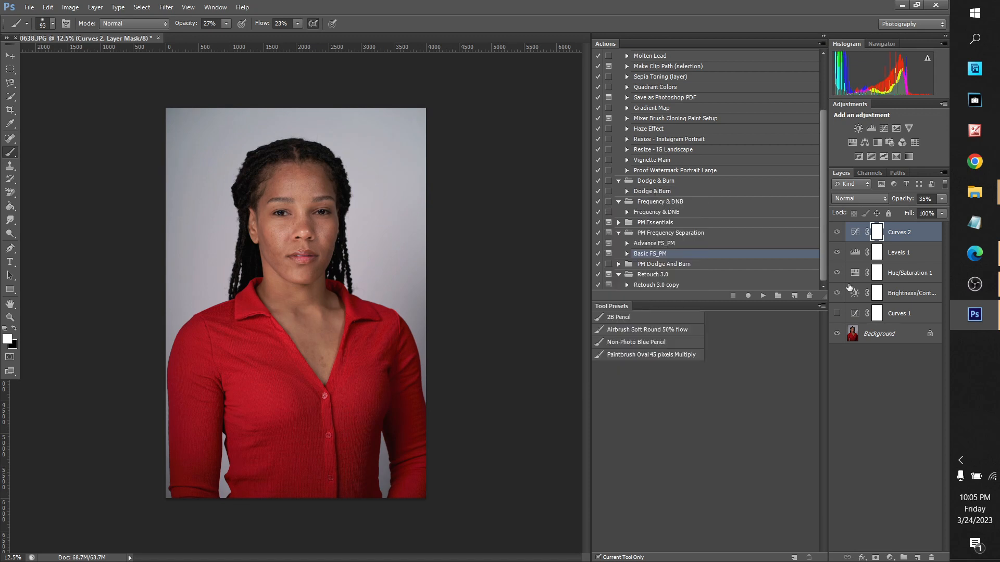
Readjust the brightness of the existing Brightness/Contrast layer to about 27.
{"action": "left_click", "coordinate": [905, 291]}
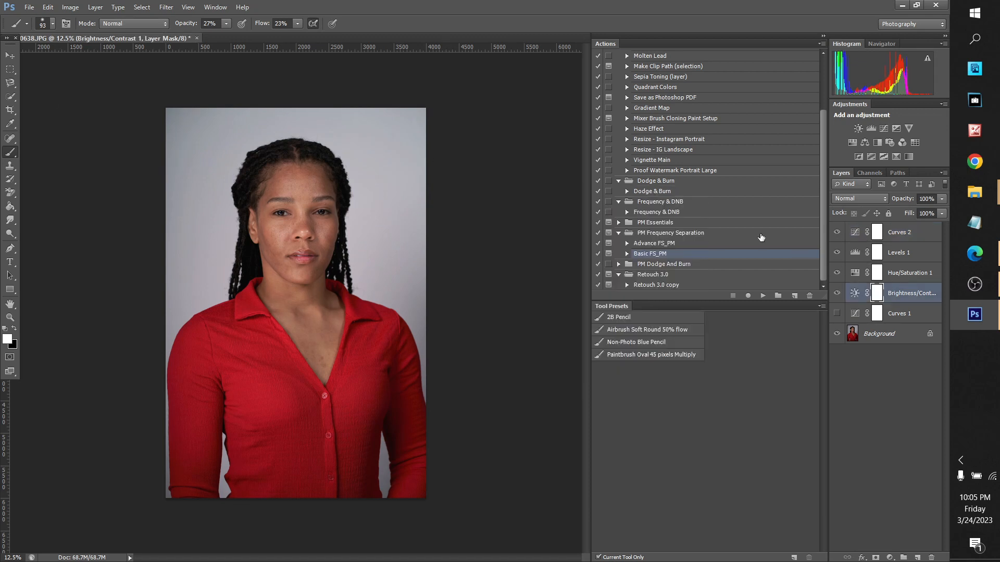
{"action": "double_click", "coordinate": [856, 292]}
{"action": "left_click_drag", "start_coordinate": [644, 264], "coordinate": [640, 263]}
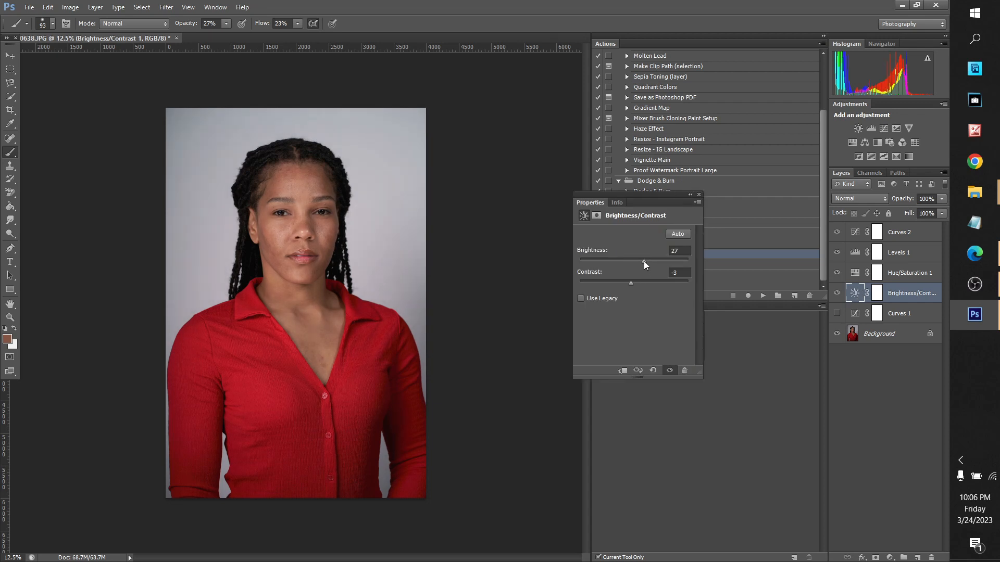
{"action": "left_click", "coordinate": [698, 195]}
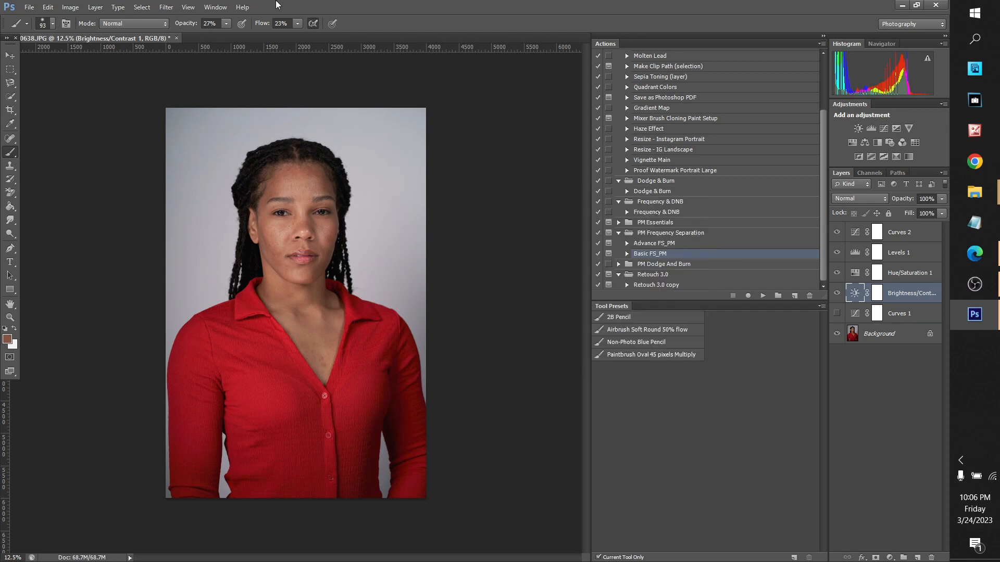
Save a JPEG copy as _A730638.jpg in the Edit2 folder, replacing the existing file.
{"action": "left_click", "coordinate": [37, 5]}
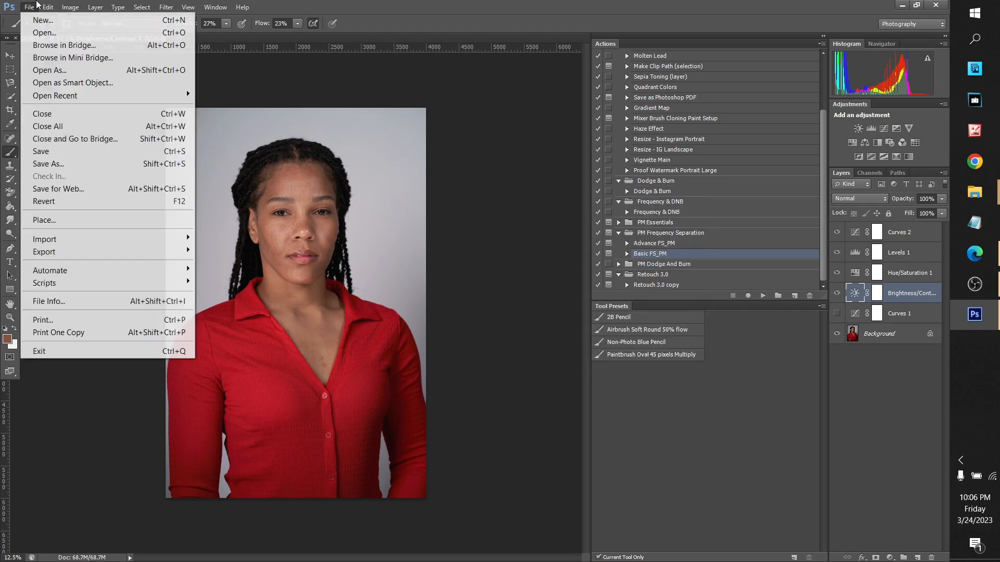
{"action": "left_click", "coordinate": [74, 163]}
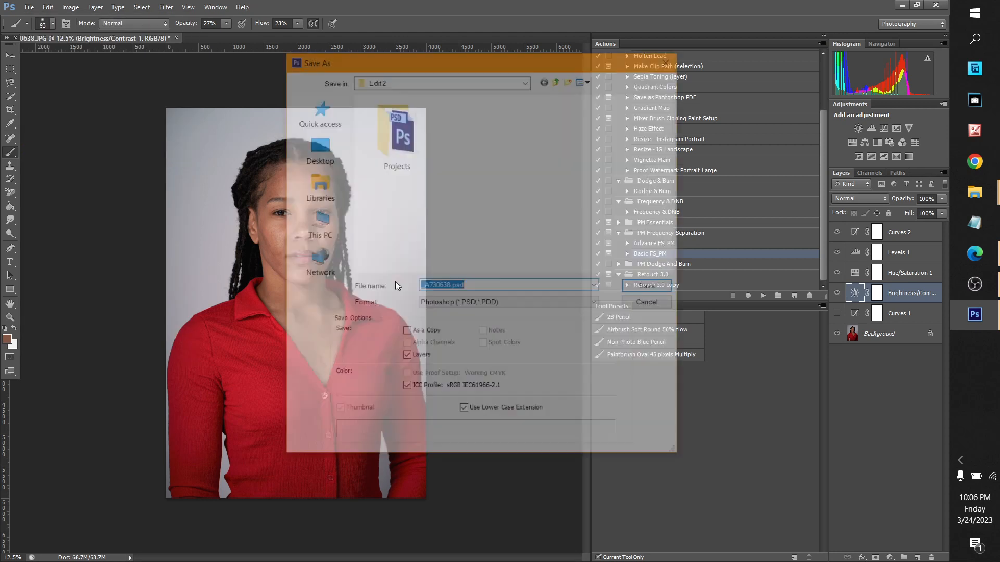
{"action": "left_click", "coordinate": [507, 302]}
{"action": "left_click", "coordinate": [492, 380]}
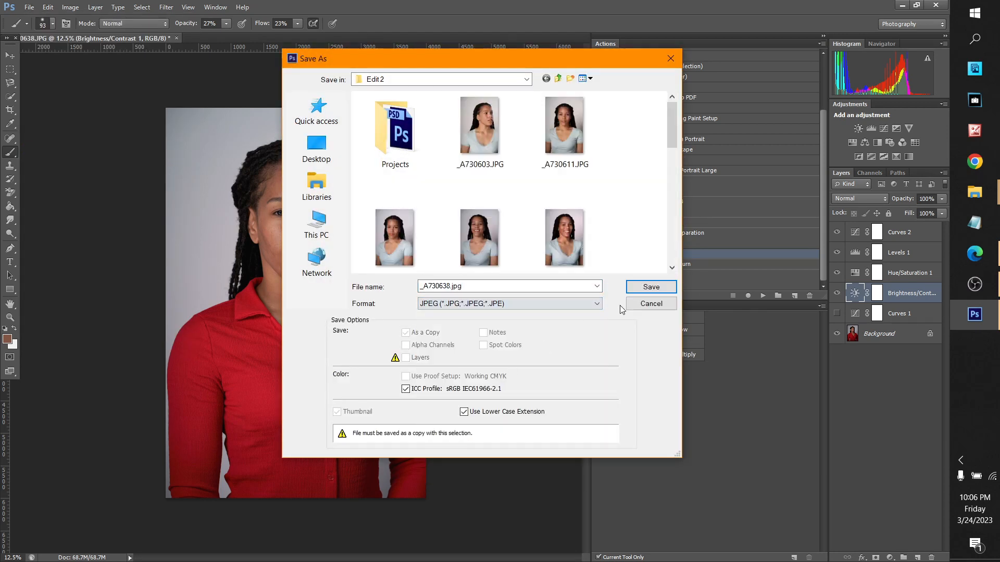
{"action": "left_click", "coordinate": [651, 286]}
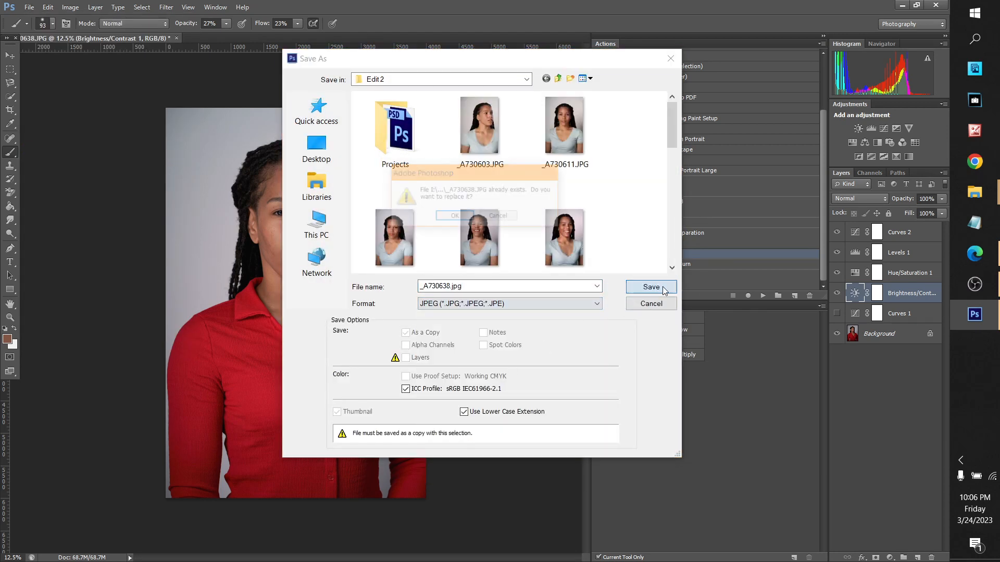
{"action": "left_click", "coordinate": [454, 217]}
{"action": "left_click", "coordinate": [569, 148]}
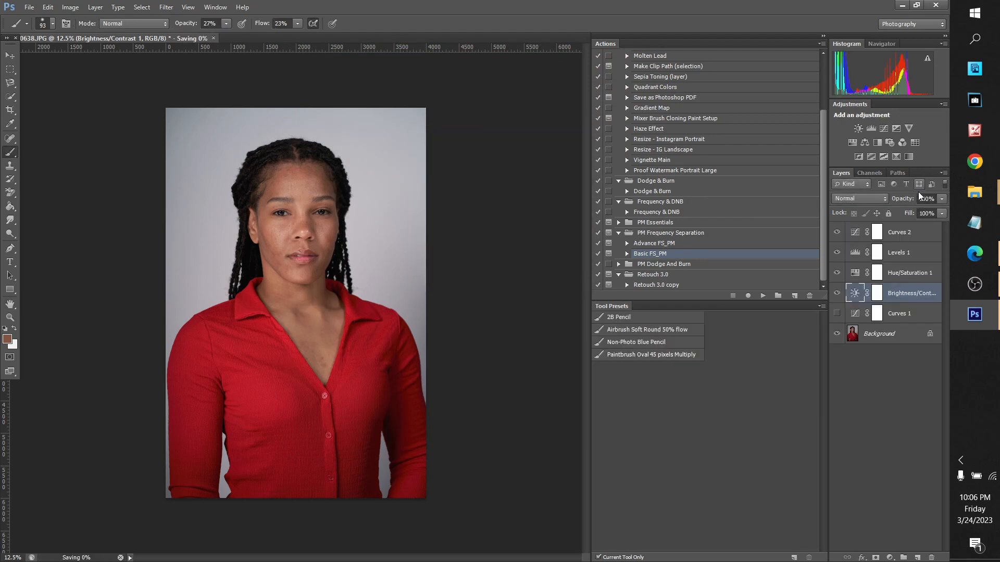
Set the Reds range of the Hue/Saturation layer to saturation +5 and lightness -13.
{"action": "left_click", "coordinate": [878, 274]}
{"action": "left_click", "coordinate": [855, 268]}
{"action": "double_click", "coordinate": [854, 268]}
{"action": "left_click", "coordinate": [624, 249]}
{"action": "left_click", "coordinate": [623, 271]}
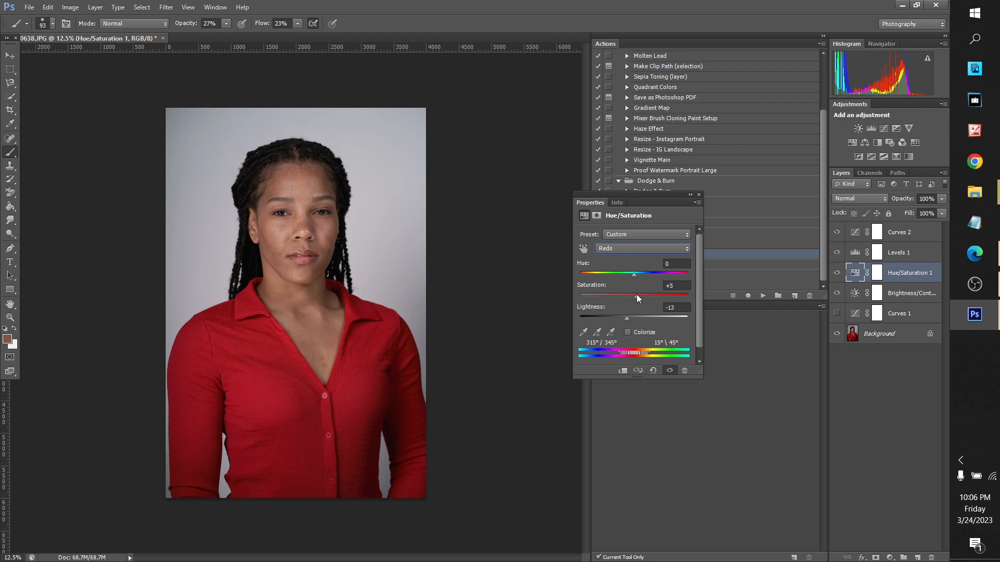
{"action": "left_click", "coordinate": [699, 195]}
Add a third Curves adjustment layer above Curves 2 with automatic correction, at 100% opacity.
{"action": "left_click", "coordinate": [897, 252]}
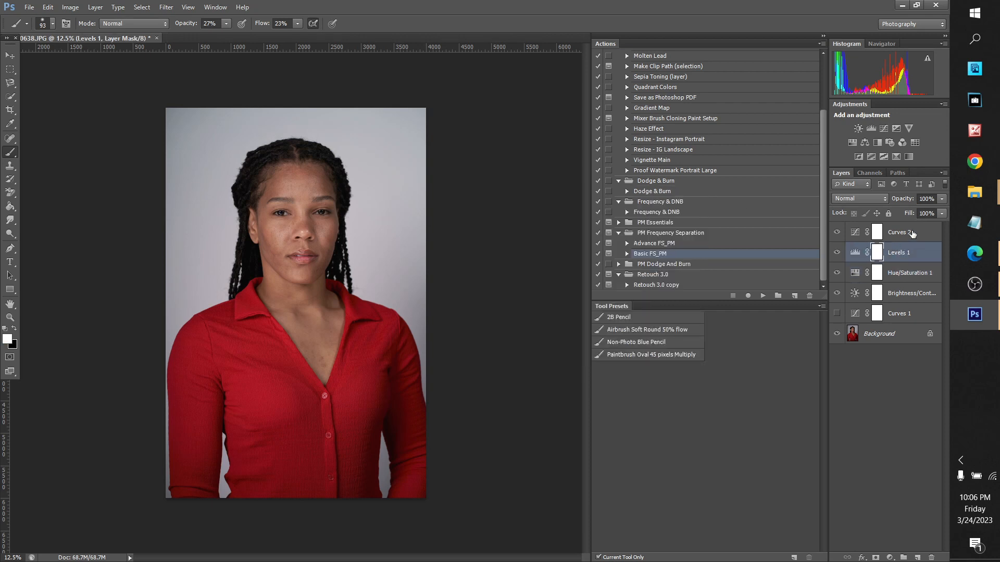
{"action": "left_click", "coordinate": [913, 234]}
{"action": "left_click", "coordinate": [884, 128]}
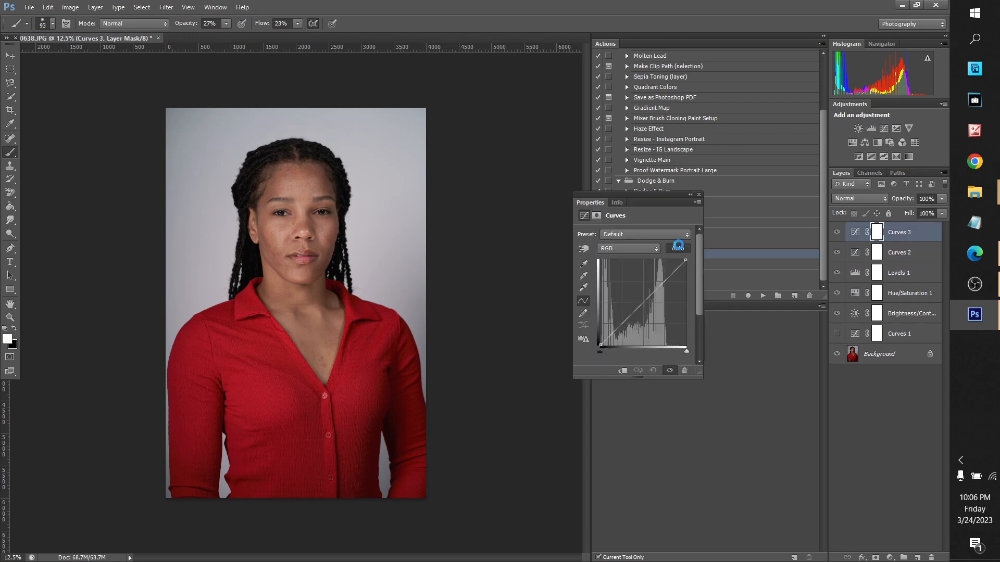
{"action": "left_click", "coordinate": [677, 260]}
{"action": "left_click_drag", "start_coordinate": [676, 261], "coordinate": [680, 251]}
{"action": "left_click", "coordinate": [684, 251]}
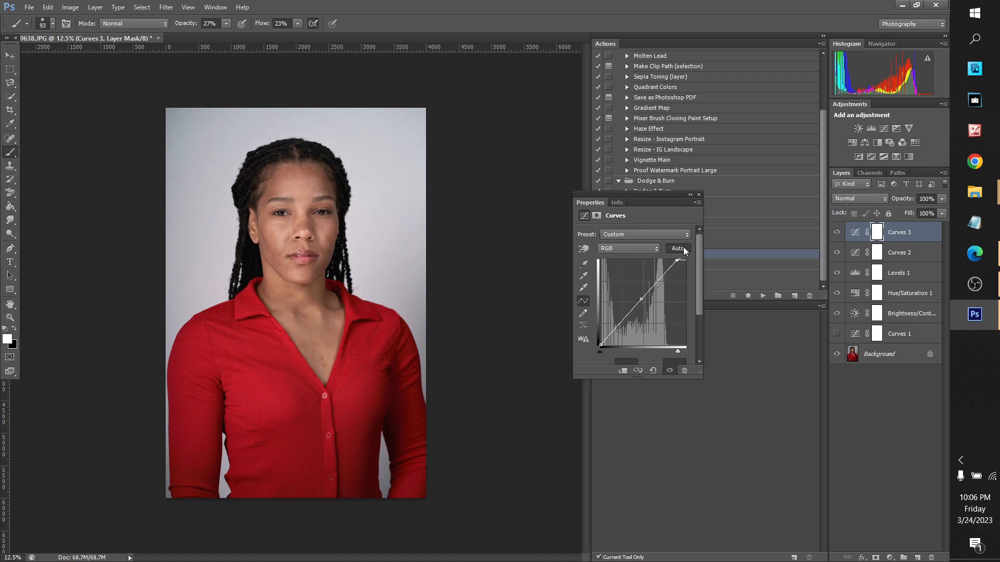
{"action": "left_click", "coordinate": [941, 198]}
{"action": "left_click_drag", "start_coordinate": [930, 211], "coordinate": [976, 214]}
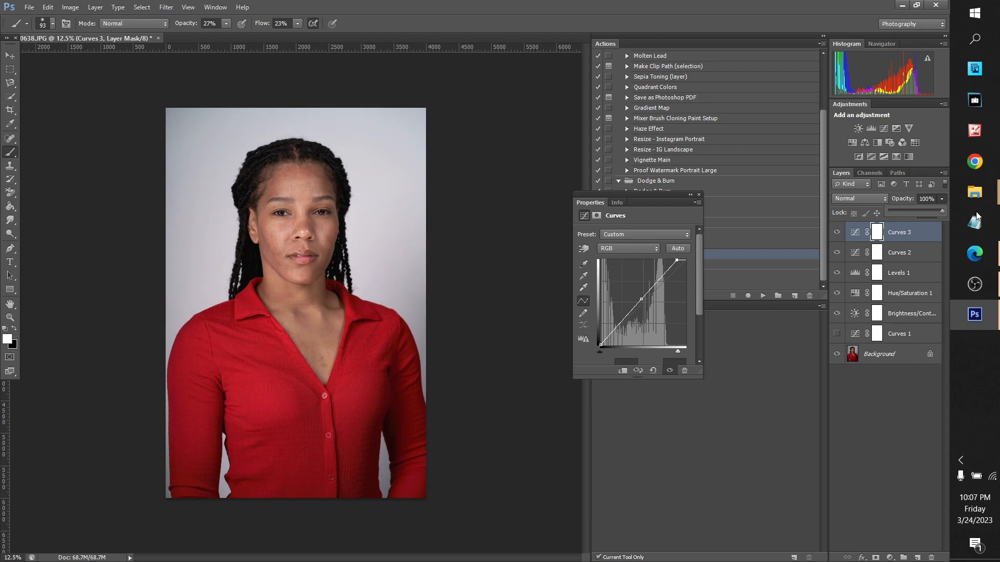
Adjust a shadow point on the Curves 3 layer's RGB curve and hide the layer.
{"action": "mouse_move", "coordinate": [618, 327]}
{"action": "left_mouse_down"}
{"action": "mouse_move", "coordinate": [614, 340]}
{"action": "mouse_move", "coordinate": [622, 296]}
{"action": "mouse_move", "coordinate": [627, 316]}
{"action": "left_mouse_up"}
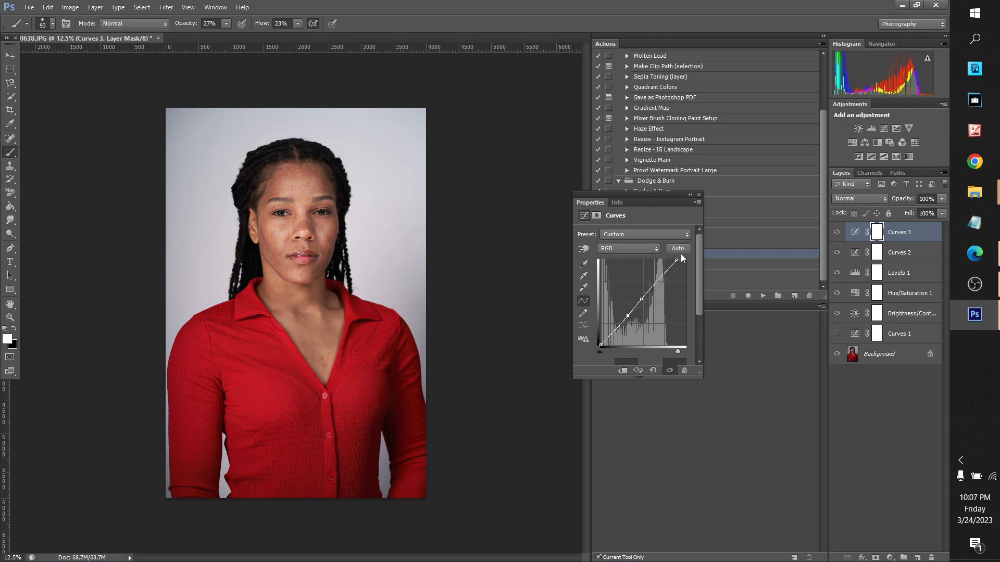
{"action": "left_click", "coordinate": [699, 195]}
{"action": "left_click", "coordinate": [836, 232]}
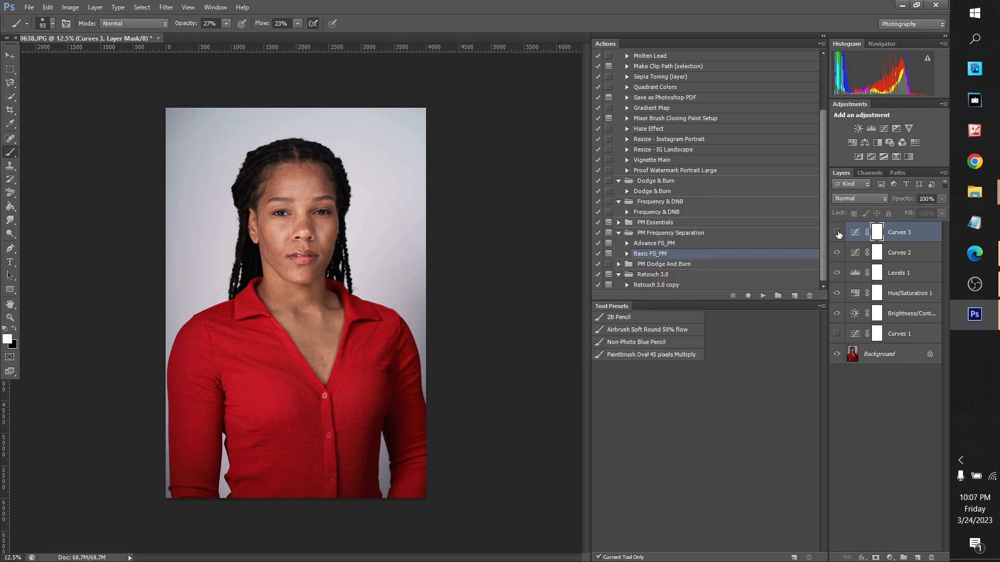
Add an Exposure adjustment layer with exposure +0.26 and offset -0.0025.
{"action": "left_click", "coordinate": [896, 129]}
{"action": "left_click_drag", "start_coordinate": [631, 262], "coordinate": [679, 274]}
{"action": "left_click", "coordinate": [676, 273]}
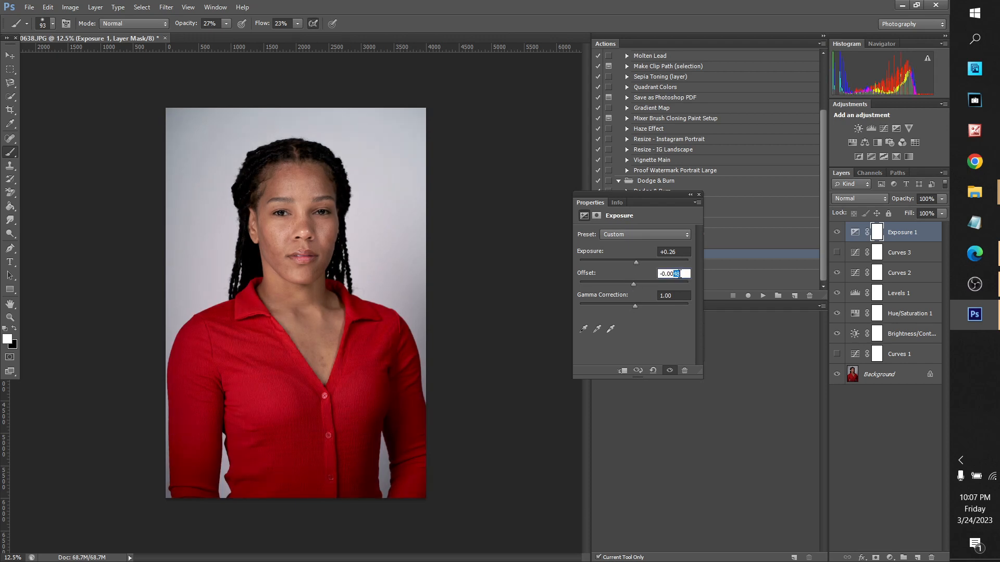
{"action": "type", "text": "25"}
Try an exposure of +0.35 on the Exposure layer, settle on +0.26 and set gamma correction to 0.96.
{"action": "left_click", "coordinate": [681, 252]}
{"action": "type", "text": "35"}
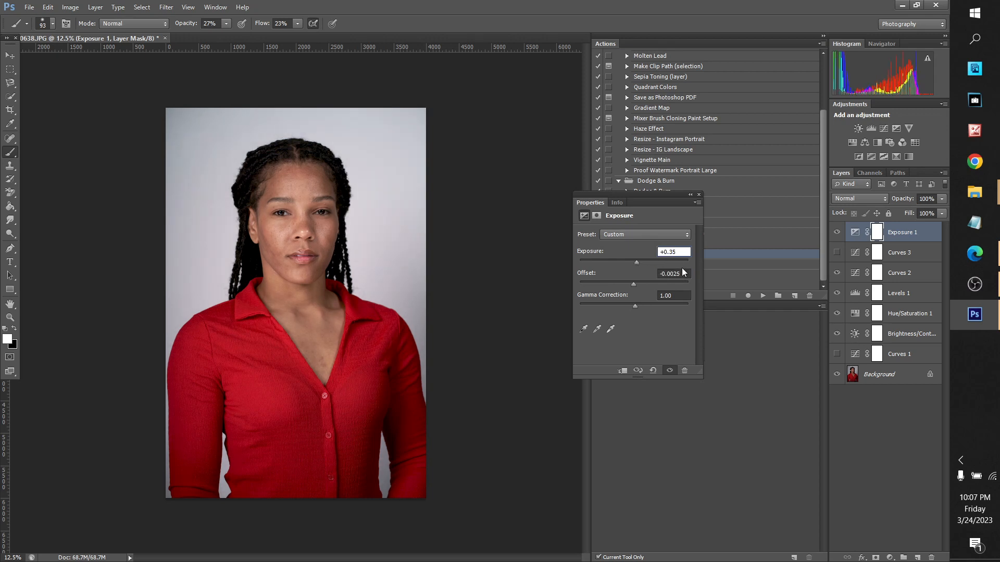
{"action": "key", "text": "BackSpace"}
{"action": "key", "text": "BackSpace"}
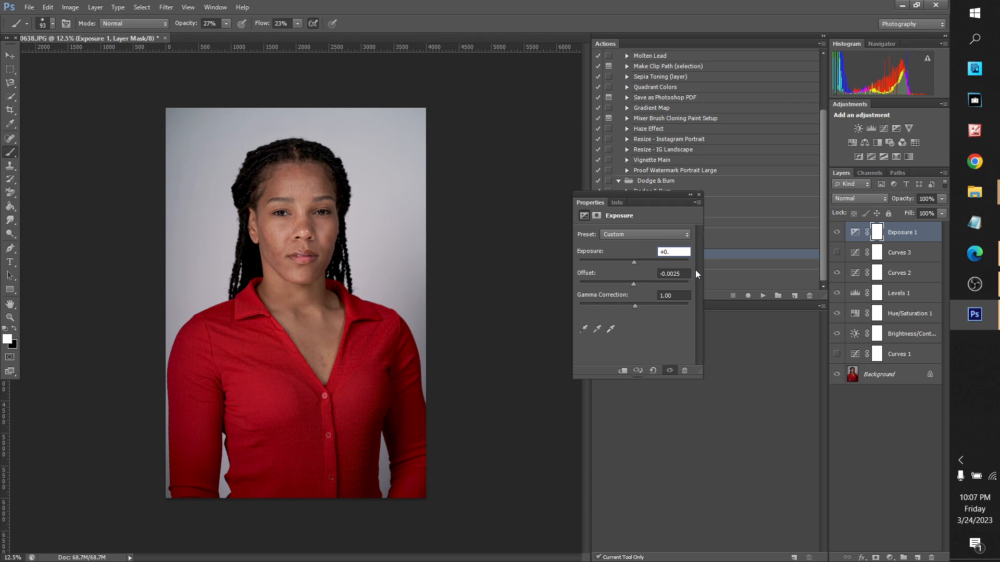
{"action": "type", "text": "26"}
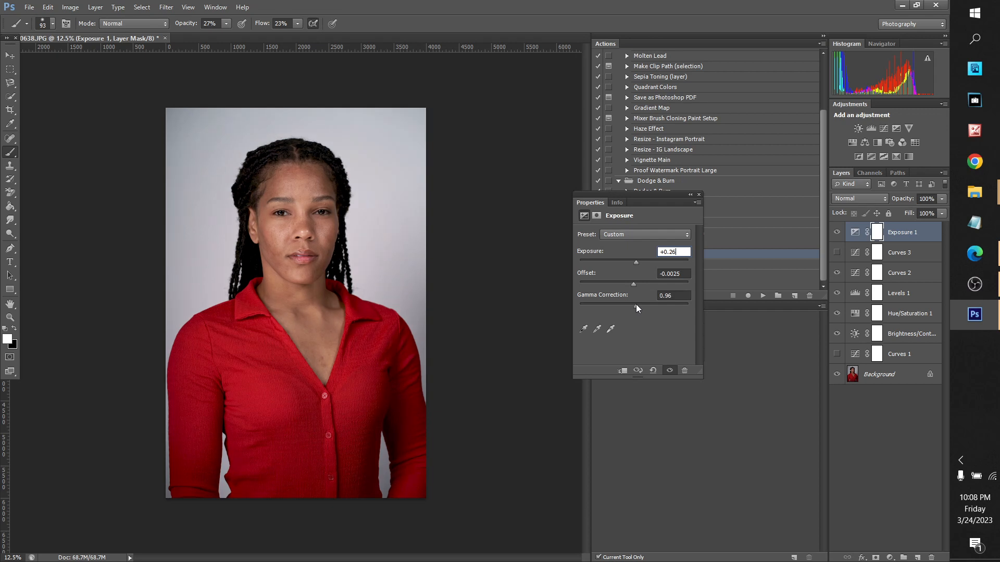
{"action": "left_click_drag", "start_coordinate": [634, 305], "coordinate": [636, 305]}
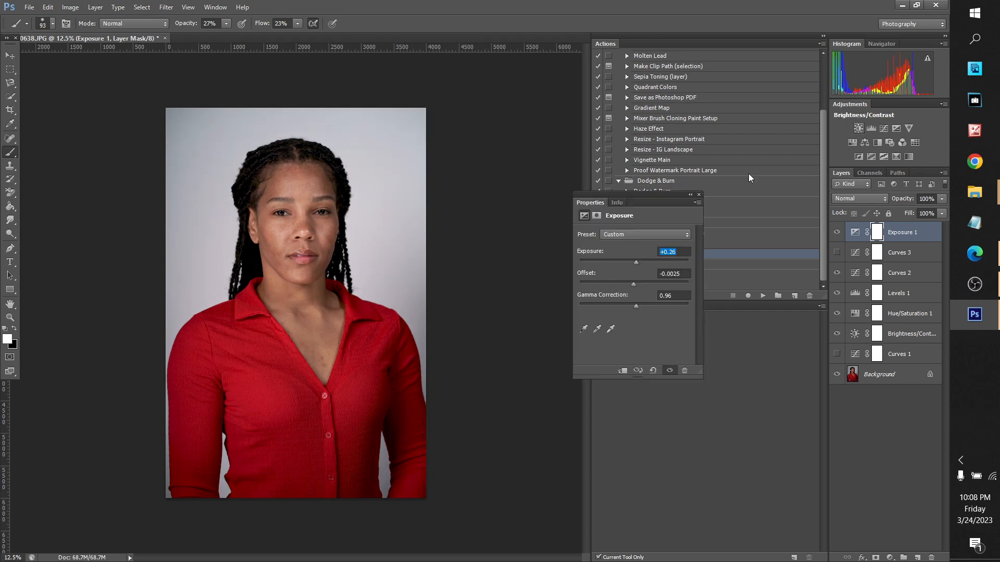
Add another Brightness/Contrast adjustment layer on top and raise its brightness slightly.
{"action": "left_click", "coordinate": [858, 129]}
{"action": "left_click_drag", "start_coordinate": [635, 261], "coordinate": [636, 261]}
{"action": "left_click", "coordinate": [699, 194]}
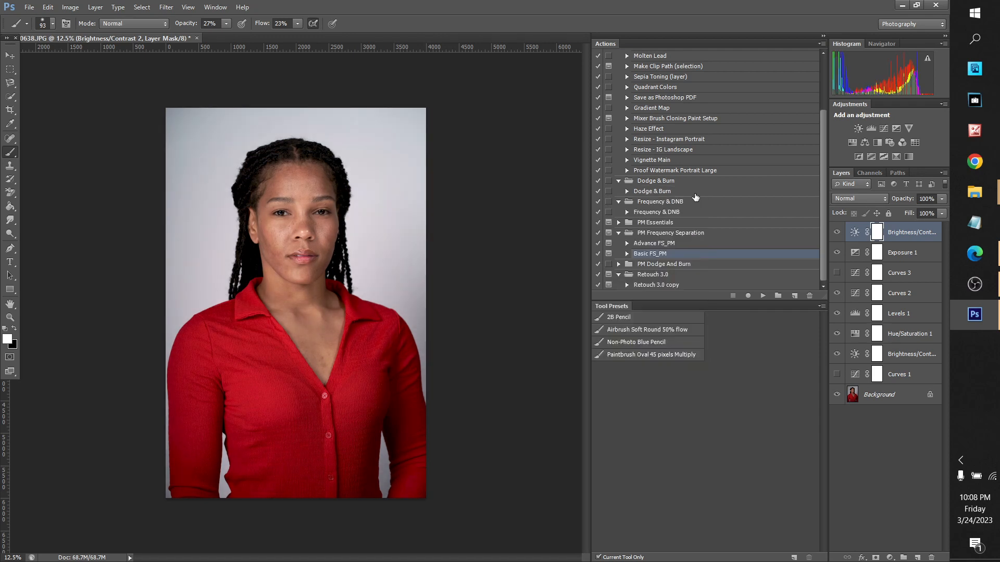
Hide the top Brightness/Contrast layer and add a Levels adjustment layer with midtones at 1.03 and white input at 250.
{"action": "left_click", "coordinate": [837, 233]}
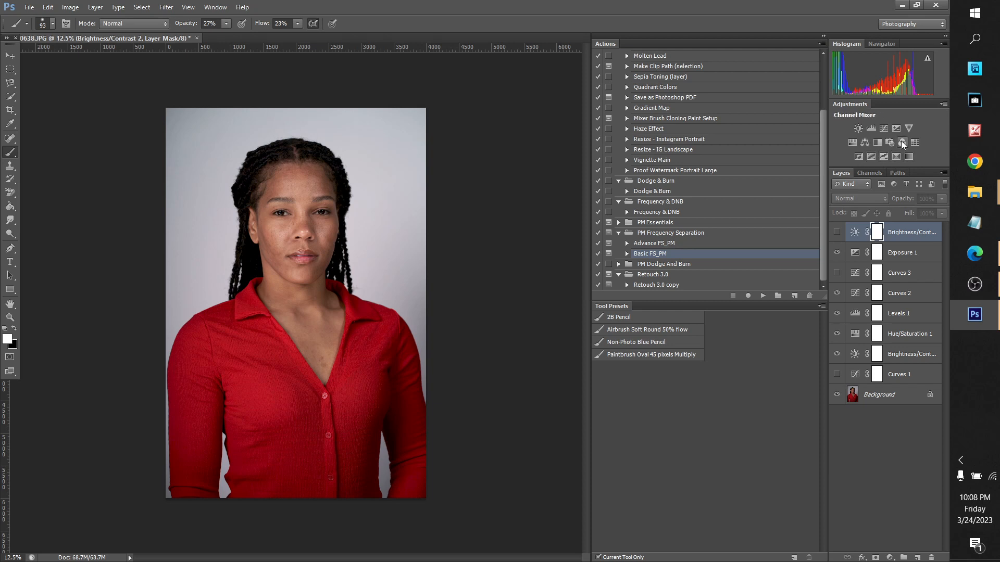
{"action": "left_click", "coordinate": [872, 128]}
{"action": "left_click_drag", "start_coordinate": [688, 311], "coordinate": [688, 310]}
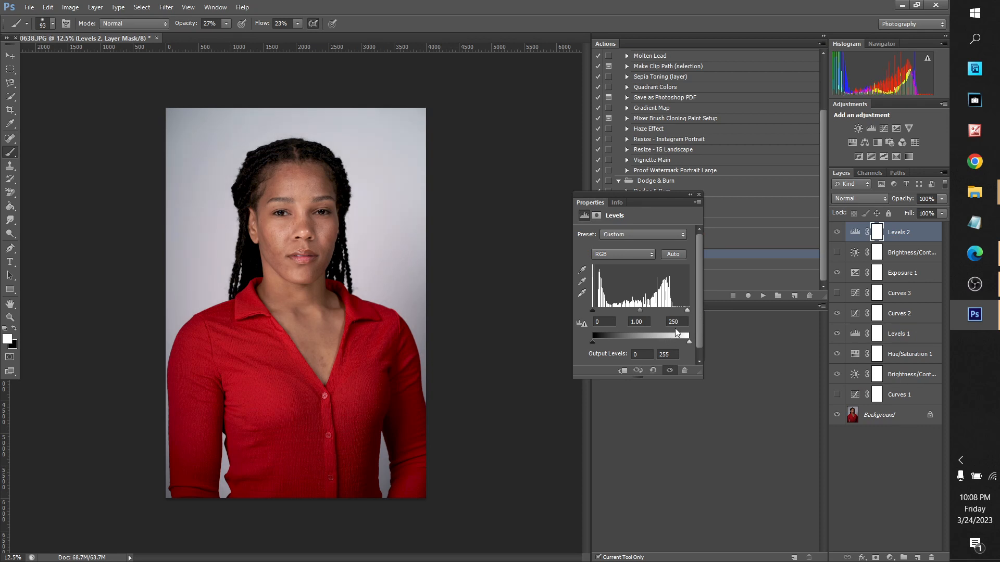
{"action": "left_click_drag", "start_coordinate": [639, 311], "coordinate": [639, 310]}
{"action": "left_click_drag", "start_coordinate": [639, 310], "coordinate": [639, 319]}
{"action": "type", "text": "3"}
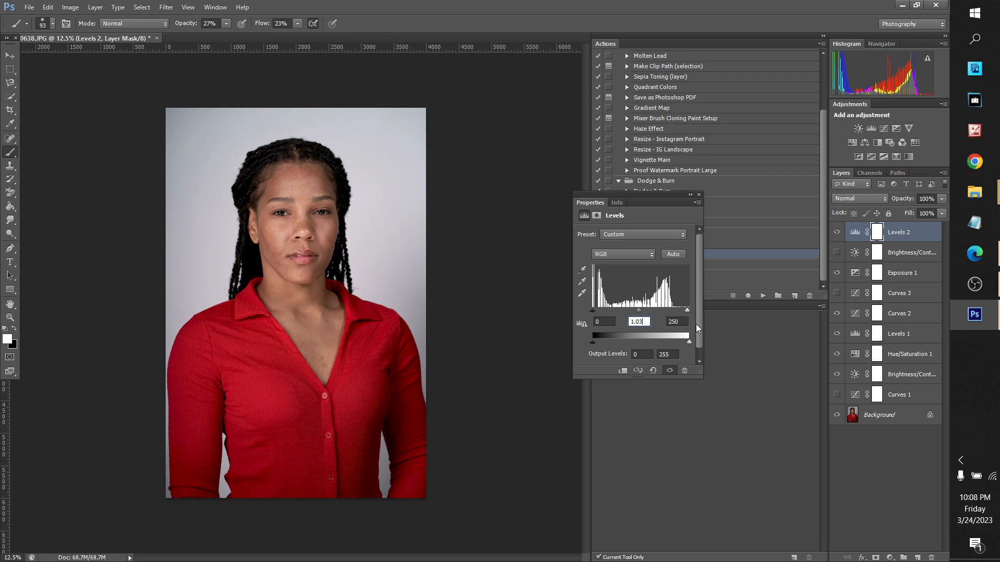
{"action": "left_click", "coordinate": [698, 195]}
Toggle the visibility of the Levels 2 and Exposure 1 layers to compare the portrait with and without them.
{"action": "left_click", "coordinate": [836, 232]}
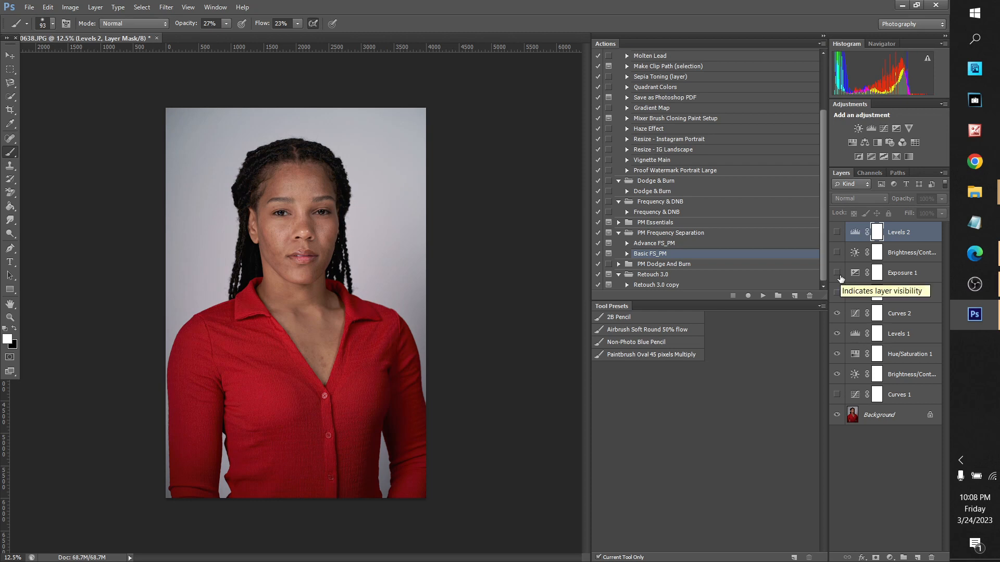
{"action": "left_click", "coordinate": [837, 273]}
{"action": "left_click", "coordinate": [837, 232]}
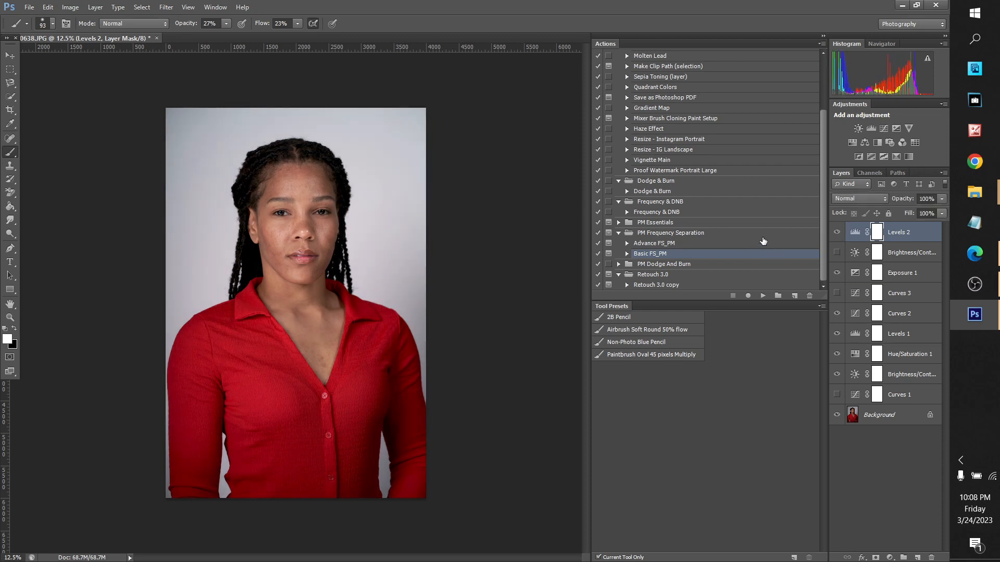
Save the portrait as a JPEG named _A730638b in the Edit 2 folder at maximum quality 12.
{"action": "left_click", "coordinate": [30, 7]}
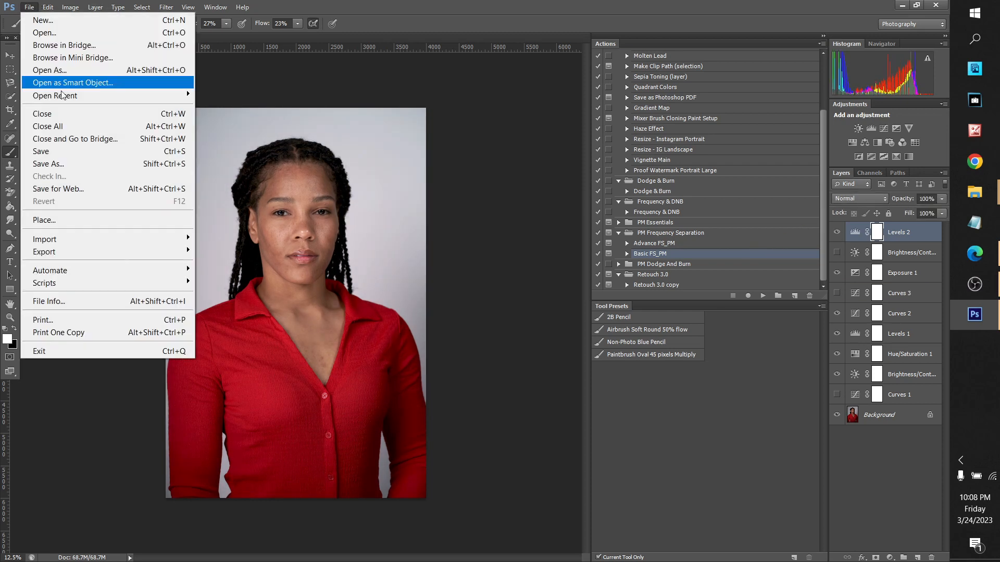
{"action": "left_click", "coordinate": [84, 169]}
{"action": "left_click", "coordinate": [509, 303]}
{"action": "left_click", "coordinate": [448, 376]}
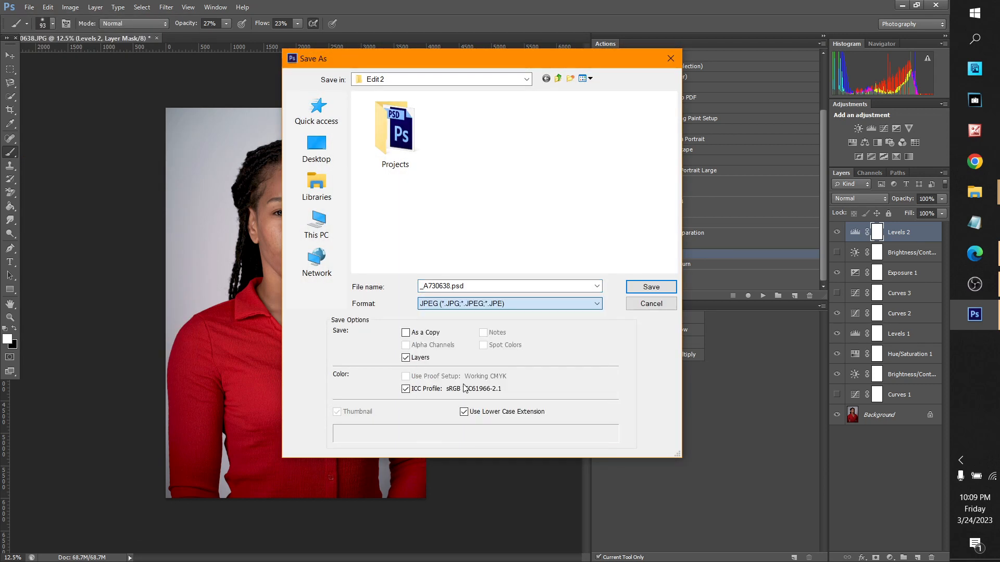
{"action": "left_click", "coordinate": [449, 286]}
{"action": "type", "text": "b"}
{"action": "left_click", "coordinate": [635, 288]}
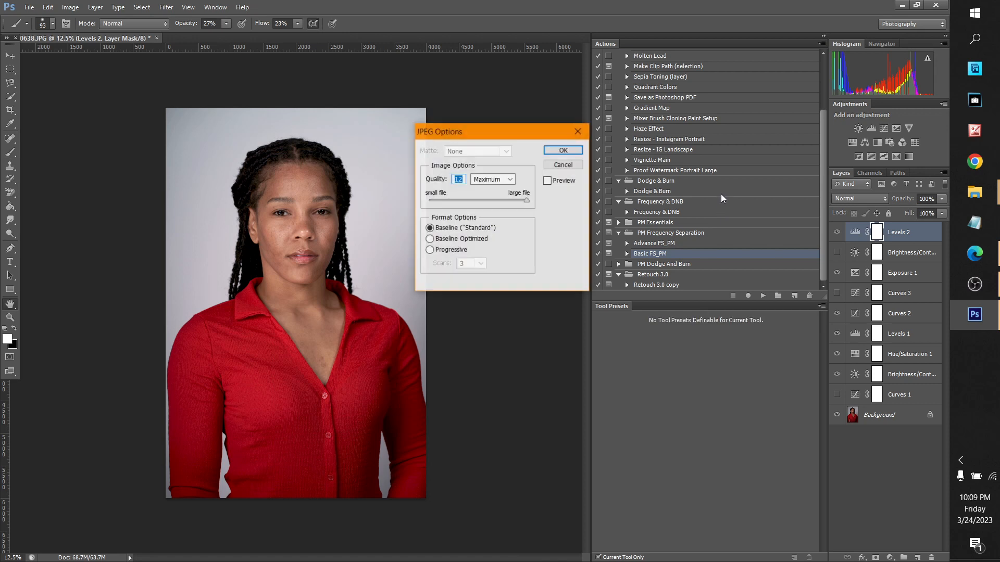
{"action": "key", "text": "Return"}
Open the saved portrait from the Edit 2 folder in Photos, compare _A730638b.jpg with _A730638.JPG and close the viewer.
{"action": "mouse_move", "coordinate": [964, 182]}
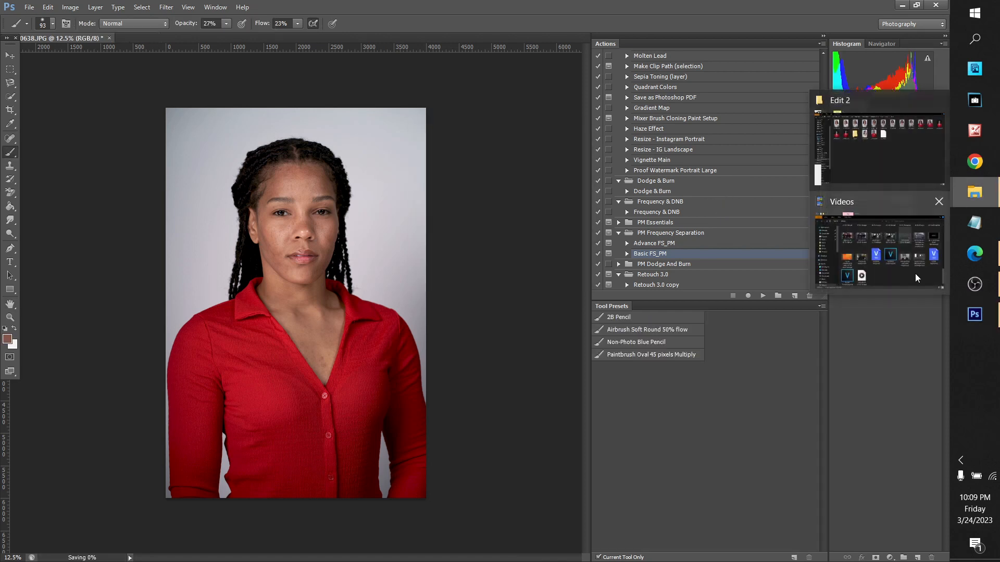
{"action": "left_click", "coordinate": [915, 274]}
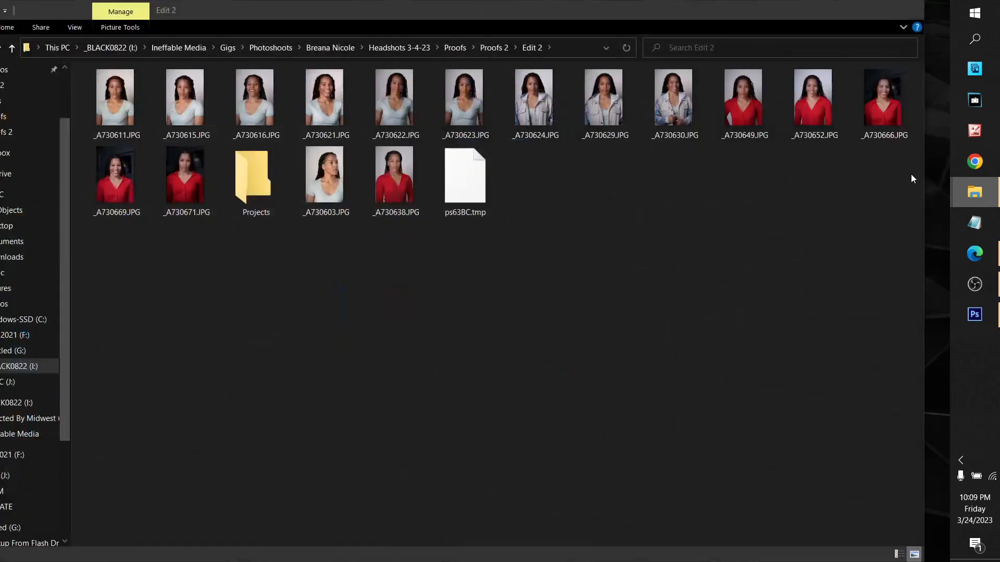
{"action": "double_click", "coordinate": [389, 171]}
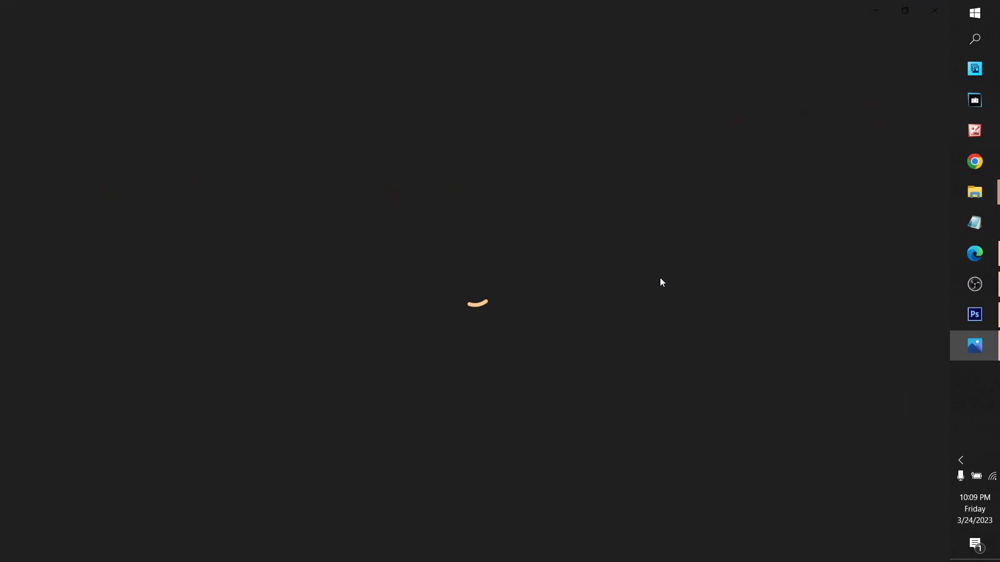
{"action": "left_click", "coordinate": [938, 296]}
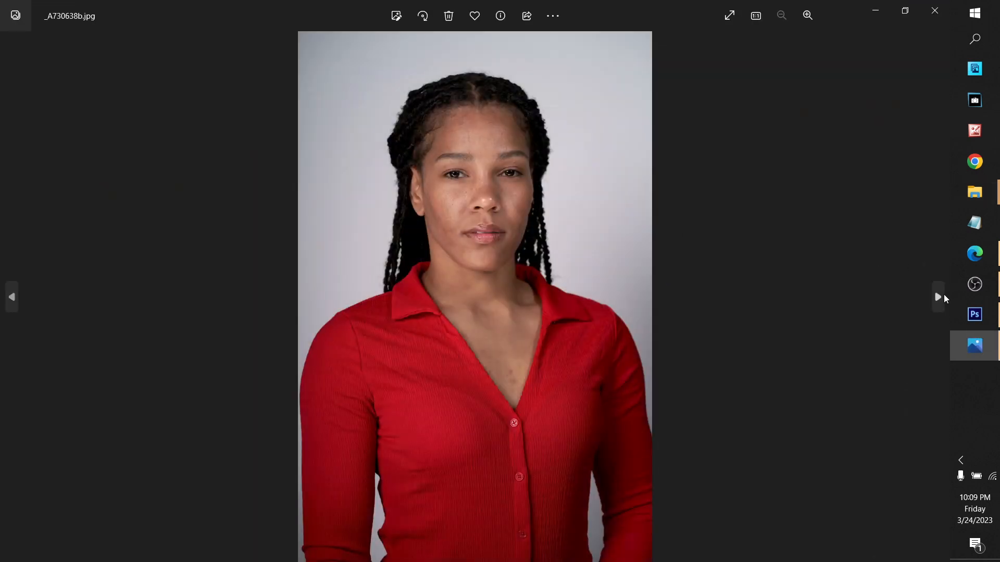
{"action": "left_click", "coordinate": [11, 297]}
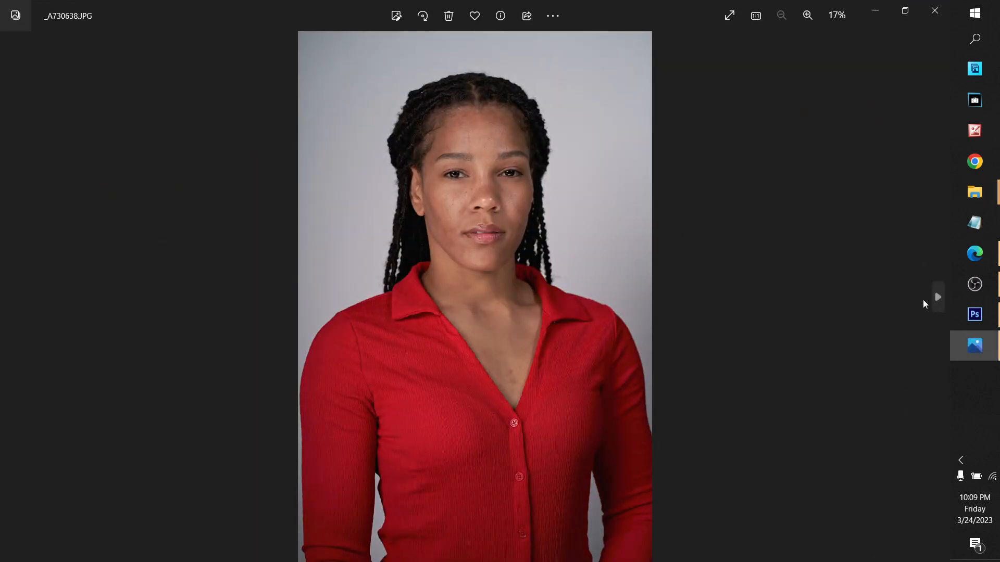
{"action": "key", "text": "Right"}
{"action": "key", "text": "Left"}
{"action": "key", "text": "Right"}
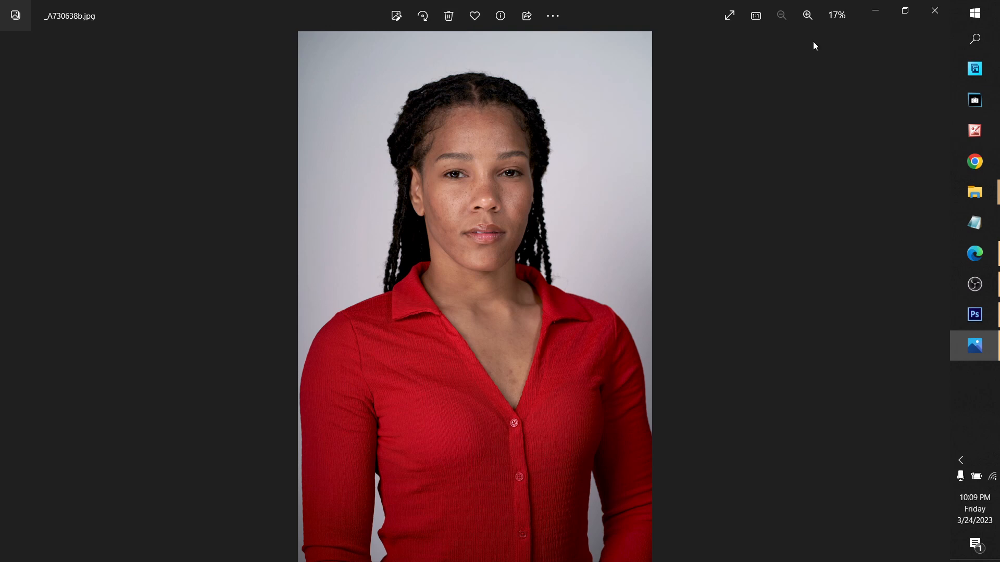
{"action": "key", "text": "Right"}
{"action": "left_click", "coordinate": [933, 12]}
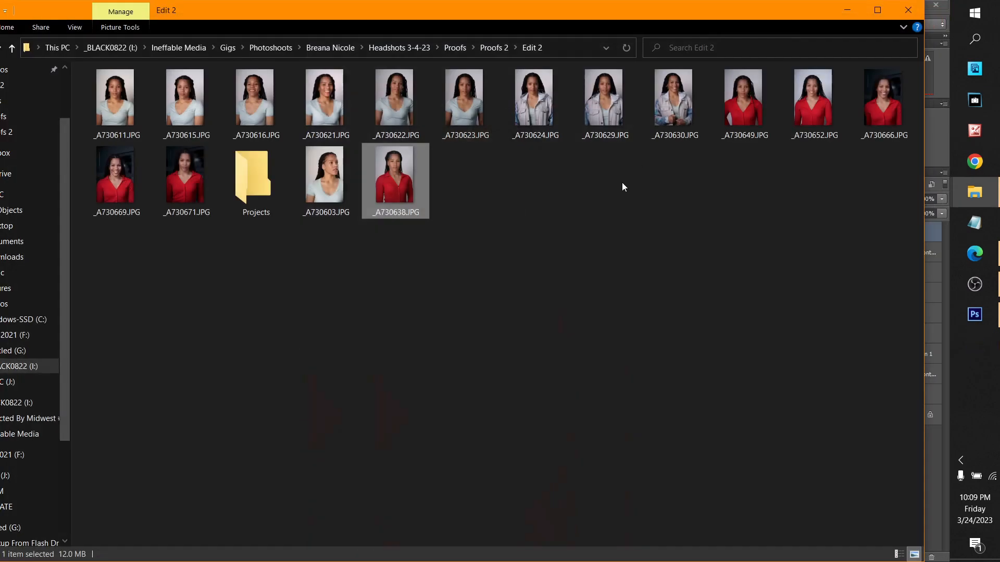
Quit Photoshop and reopen _A730638.JPG in it from the Edit 2 folder in File Explorer.
{"action": "right_click", "coordinate": [411, 185]}
{"action": "left_click", "coordinate": [975, 315]}
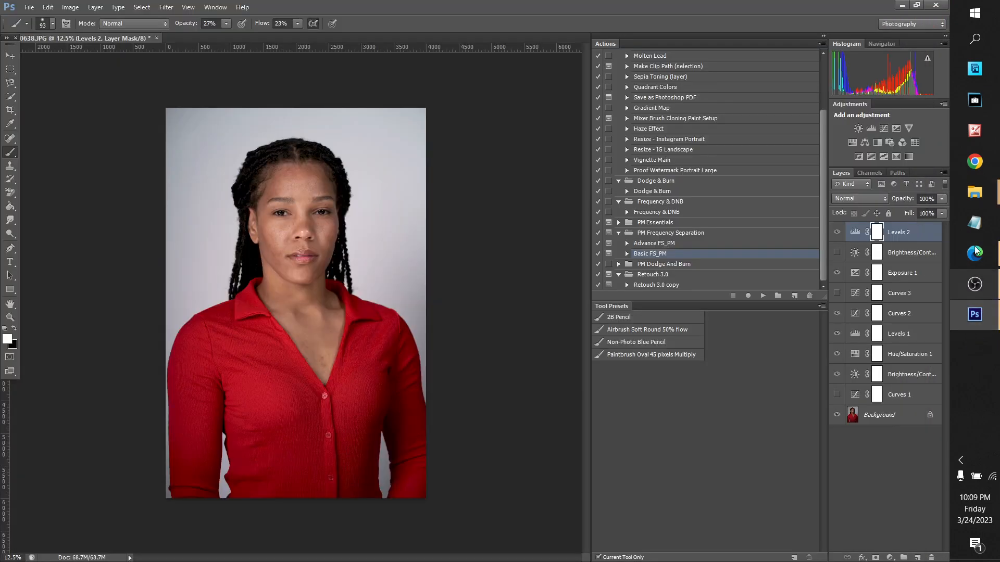
{"action": "left_click", "coordinate": [941, 5]}
{"action": "left_click", "coordinate": [523, 215]}
{"action": "right_click", "coordinate": [408, 173]}
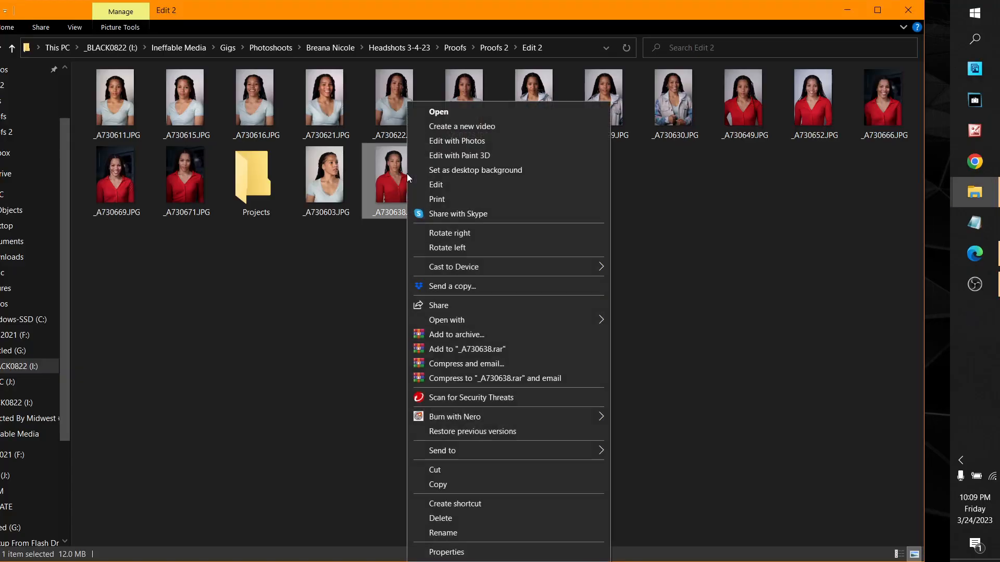
{"action": "mouse_move", "coordinate": [578, 319]}
{"action": "left_click", "coordinate": [641, 320]}
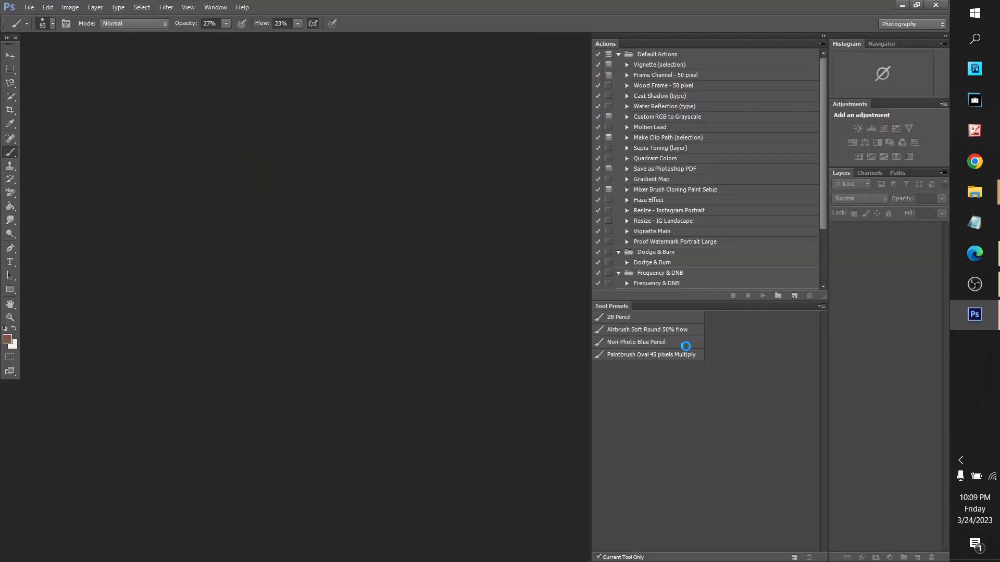
Duplicate the Background layer as Background copy.
{"action": "right_click", "coordinate": [856, 232]}
{"action": "left_click", "coordinate": [864, 256]}
{"action": "left_click", "coordinate": [590, 172]}
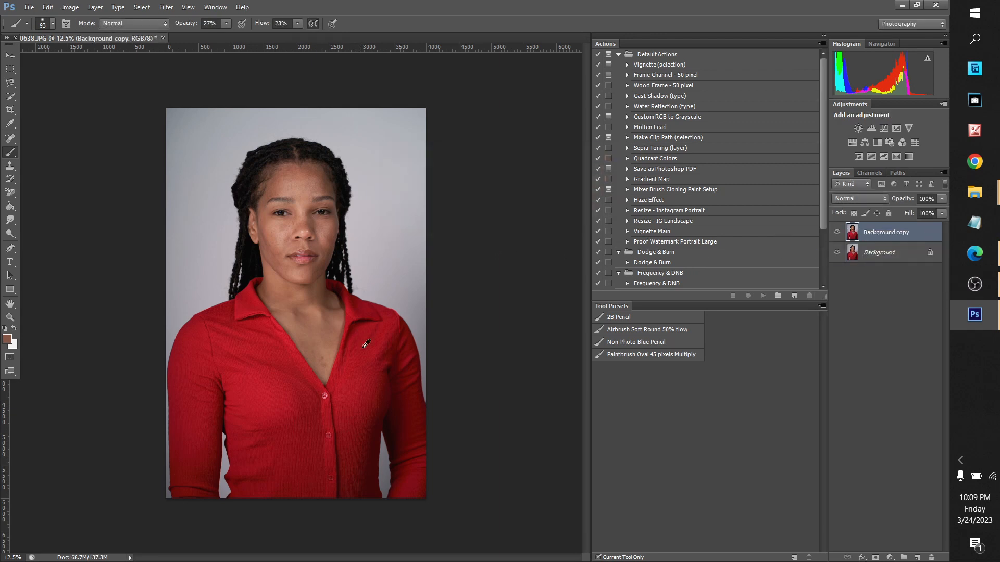
Remove blemishes on the chest with the Spot Healing Brush, reducing its size to 27 px for the spot near the collar edge.
{"action": "scroll", "coordinate": [359, 331], "scroll_direction": "up", "scroll_amount": 8}
{"action": "left_click", "coordinate": [11, 138]}
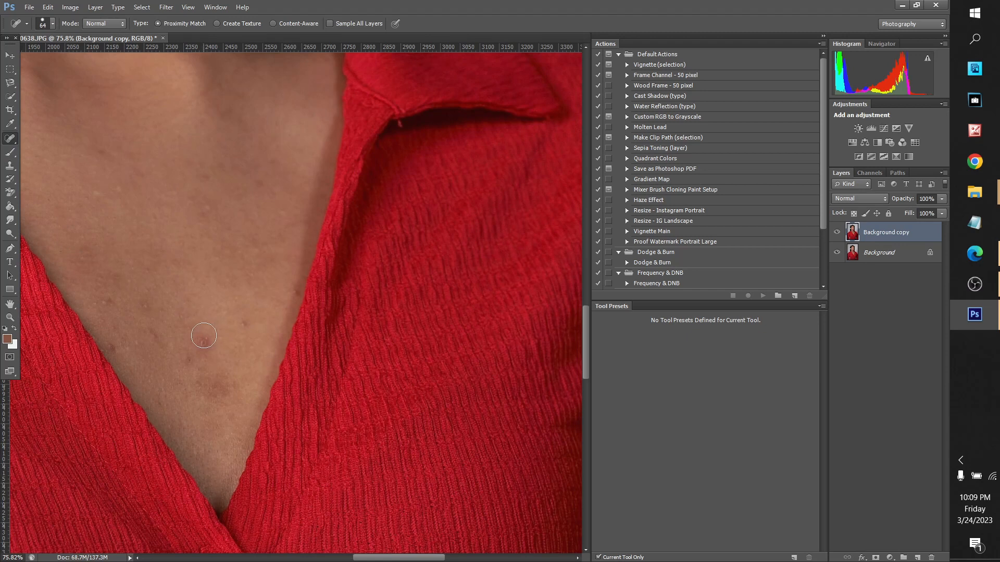
{"action": "mouse_move", "coordinate": [208, 383]}
{"action": "left_mouse_down"}
{"action": "mouse_move", "coordinate": [217, 384]}
{"action": "mouse_move", "coordinate": [198, 371]}
{"action": "left_mouse_up"}
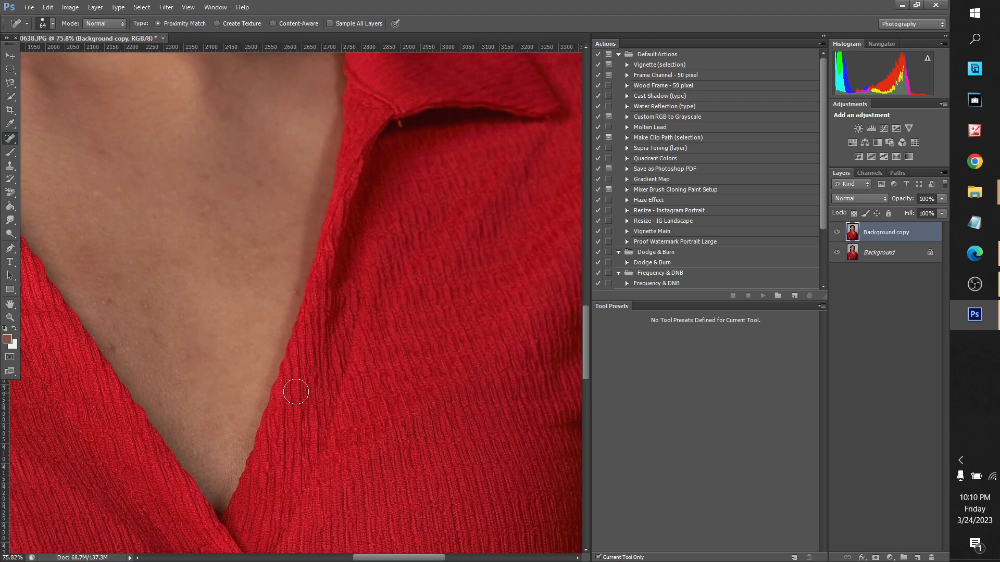
{"action": "left_click", "coordinate": [118, 351]}
{"action": "left_click", "coordinate": [52, 26]}
{"action": "left_click", "coordinate": [30, 54]}
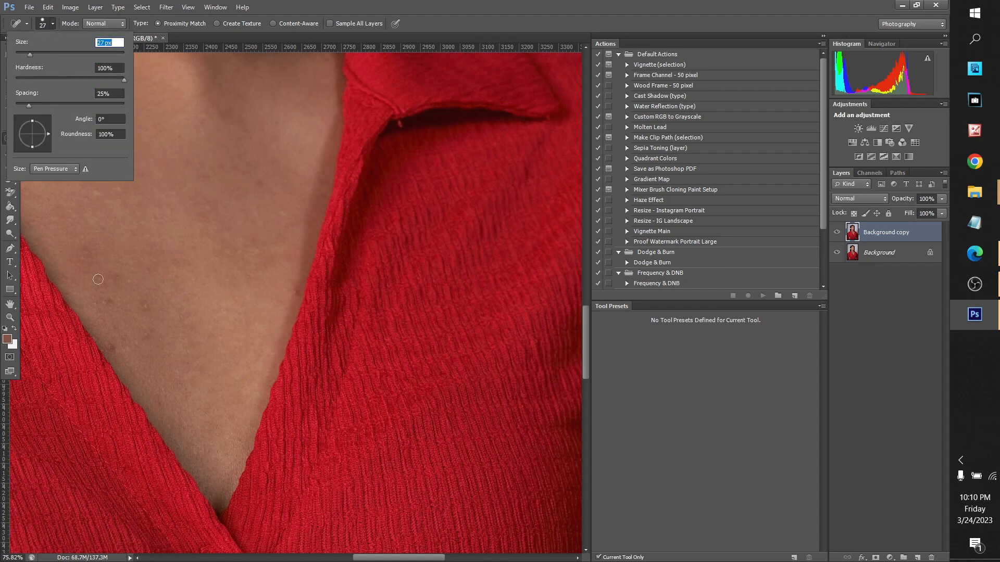
{"action": "left_click_drag", "start_coordinate": [118, 350], "coordinate": [111, 346]}
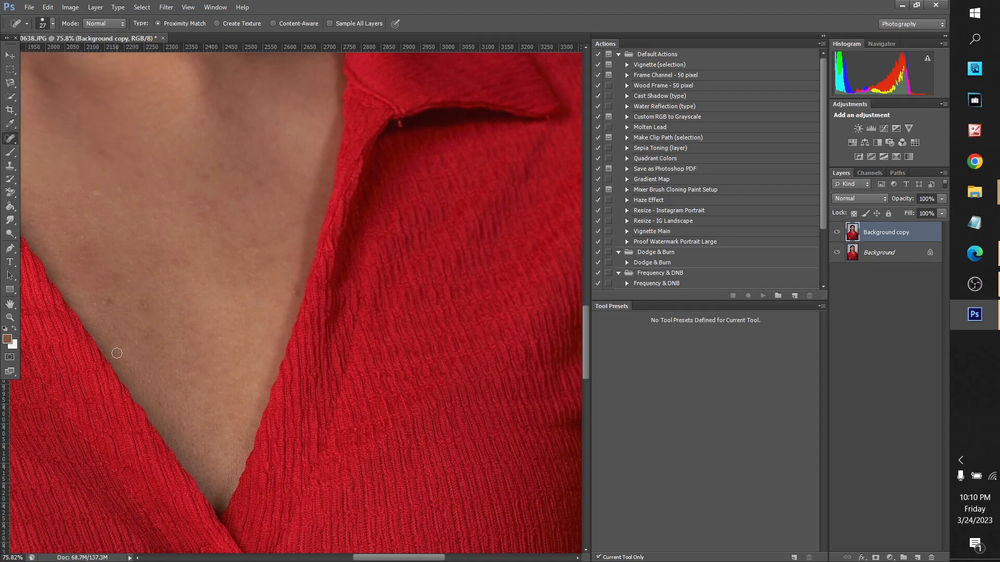
Set up the Clone Stamp tool with 67% opacity and 43% flow for retouching the chest.
{"action": "left_click", "coordinate": [10, 165]}
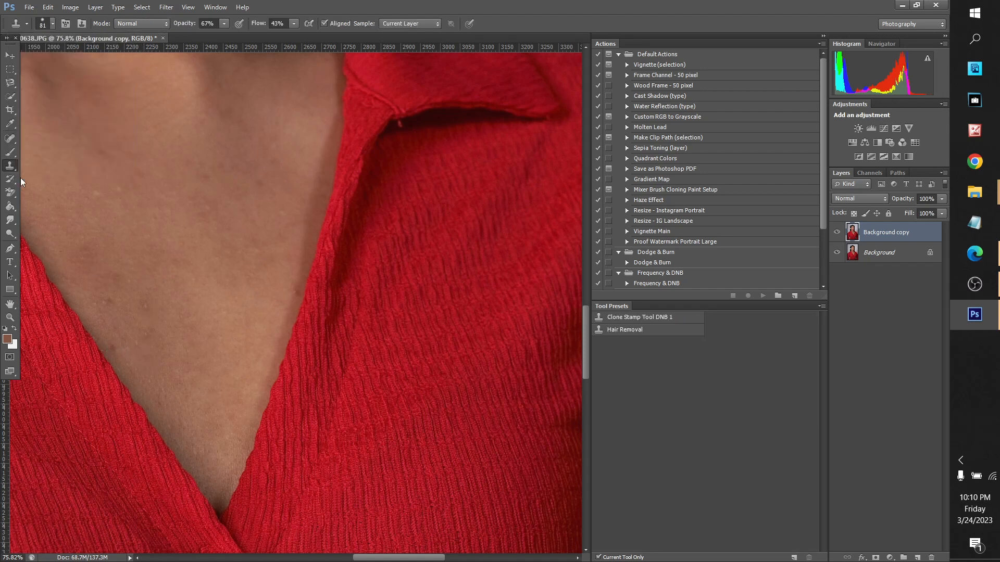
{"action": "scroll", "coordinate": [180, 378], "scroll_direction": "up", "scroll_amount": 5}
{"action": "left_click_drag", "start_coordinate": [388, 558], "coordinate": [380, 558]}
{"action": "left_click", "coordinate": [224, 25]}
{"action": "left_click", "coordinate": [294, 24]}
{"action": "left_click_drag", "start_coordinate": [292, 35], "coordinate": [342, 21]}
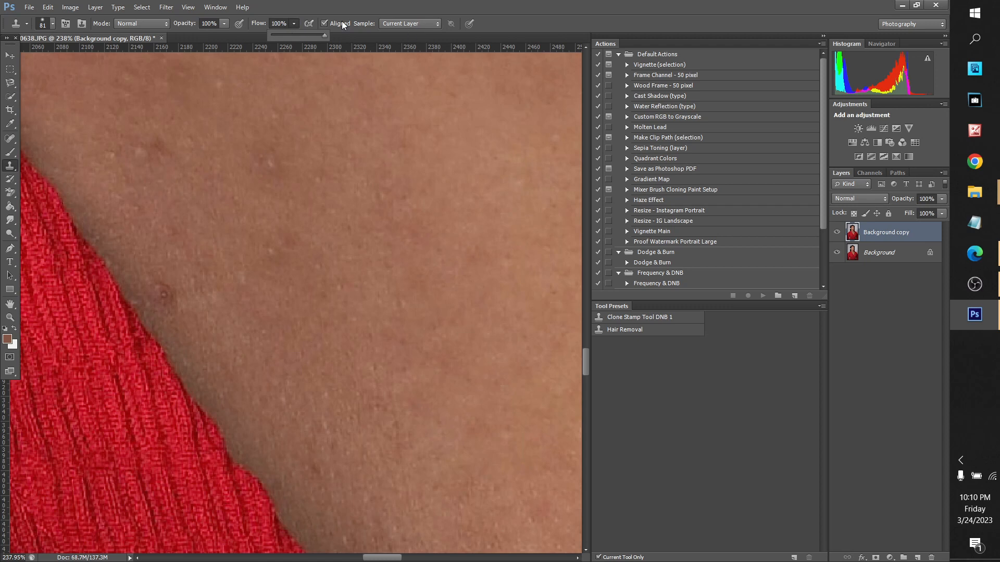
{"action": "left_click", "coordinate": [224, 26]}
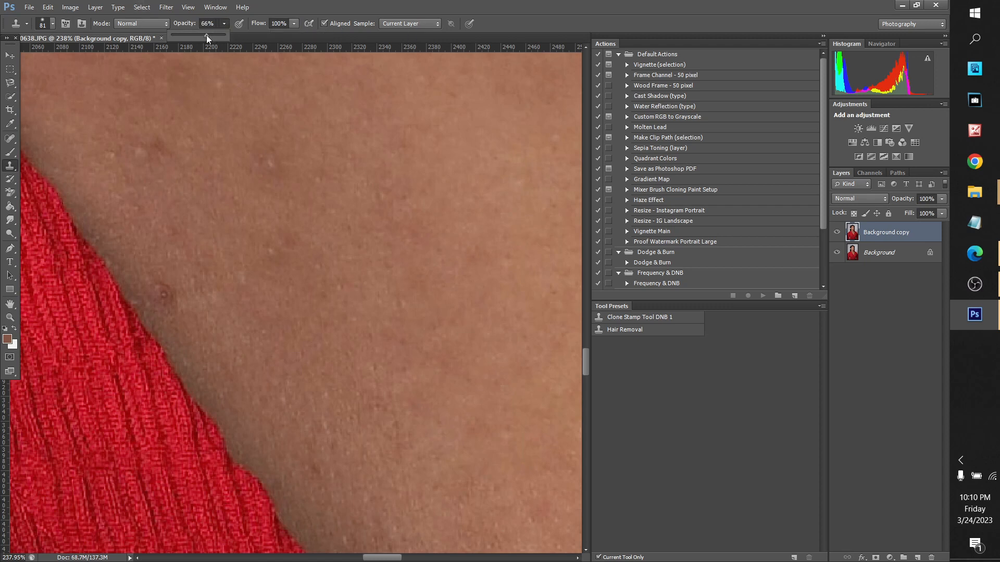
{"action": "left_click_drag", "start_coordinate": [210, 24], "coordinate": [207, 24]}
{"action": "left_click", "coordinate": [280, 24]}
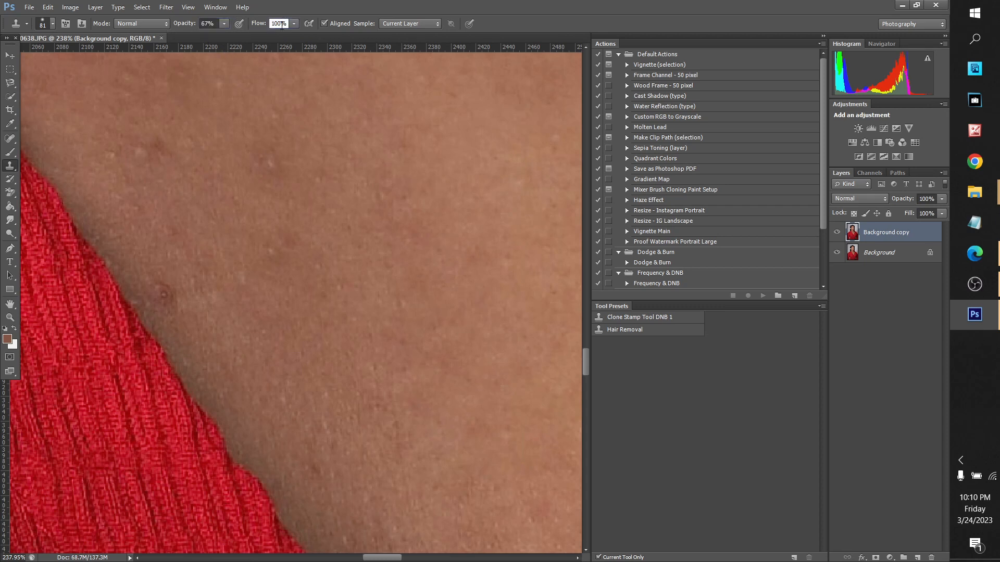
{"action": "key", "text": "Return"}
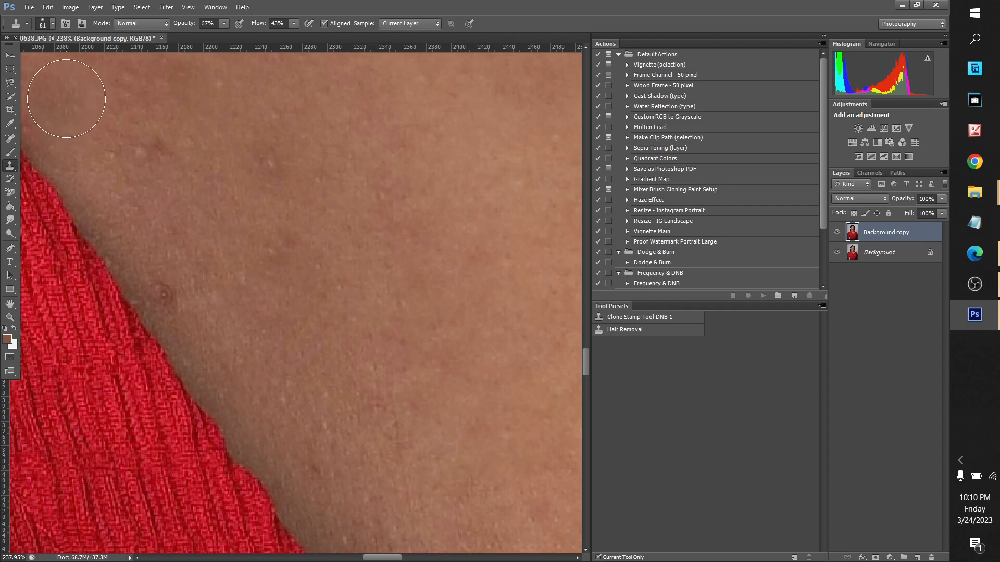
Save the current Clone Stamp settings as a new tool preset named "Clone Stamp Frequency".
{"action": "left_click", "coordinate": [28, 26]}
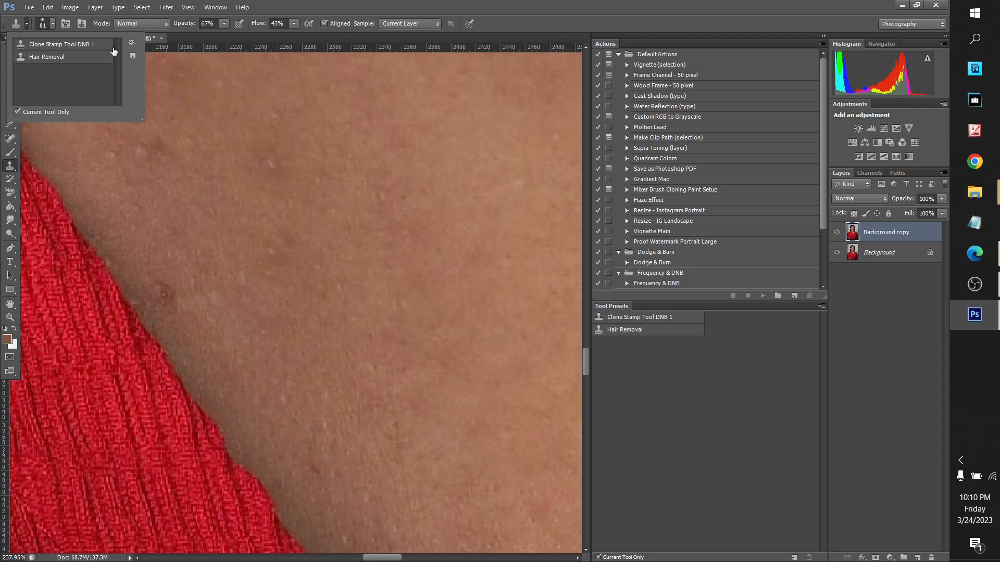
{"action": "left_click", "coordinate": [131, 42]}
{"action": "left_click", "coordinate": [147, 53]}
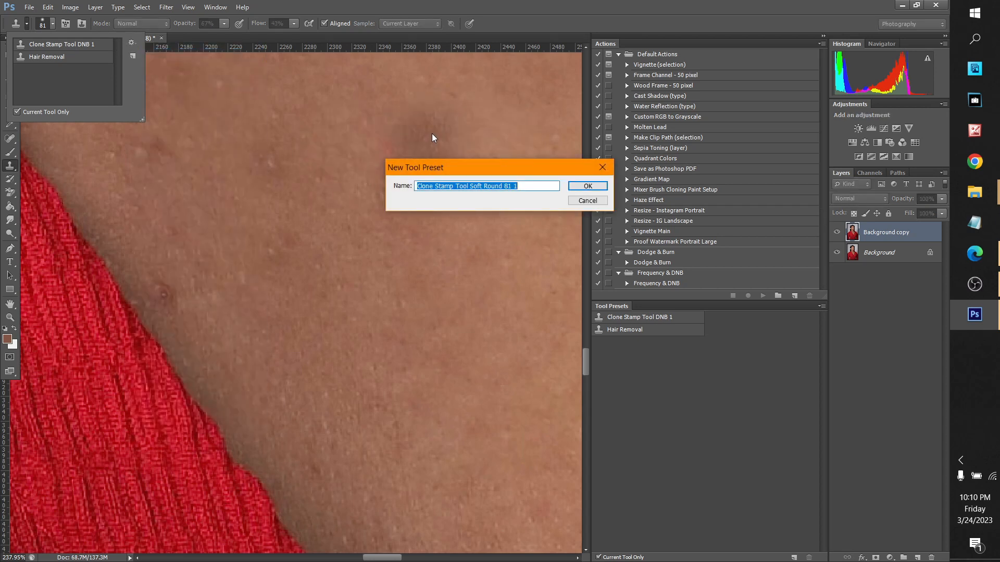
{"action": "type", "text": "Clone DStamp Frequency"}
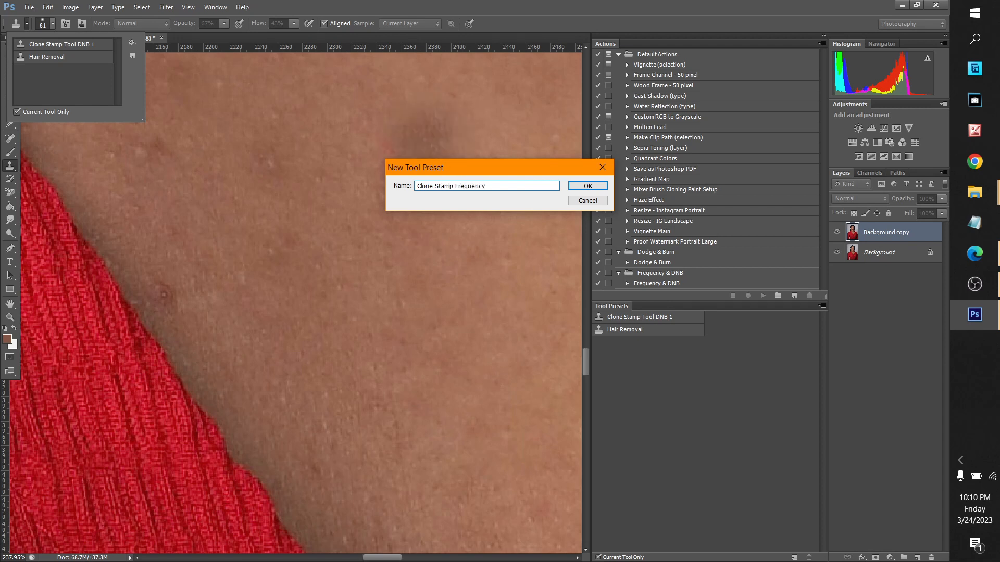
{"action": "key", "text": "Return"}
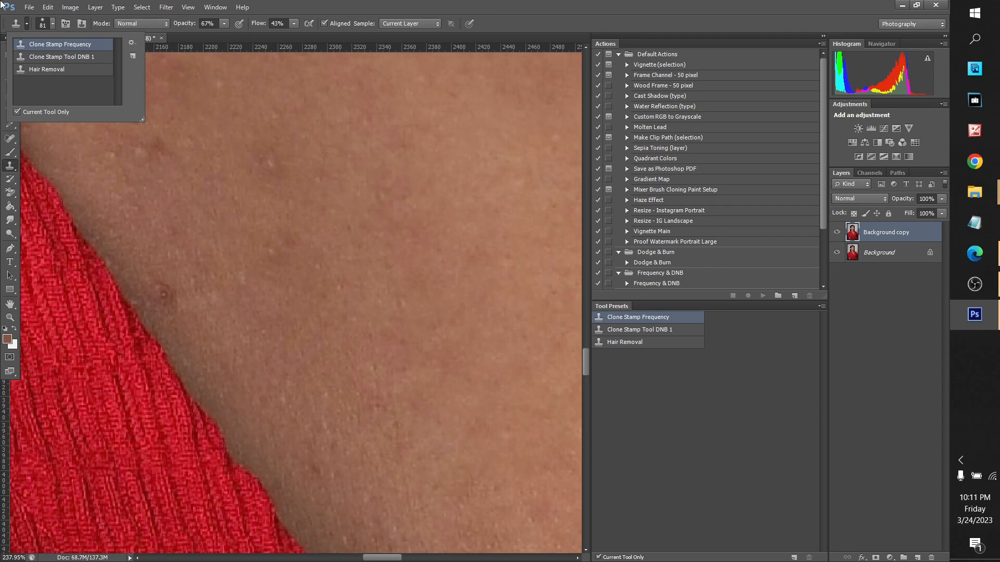
{"action": "left_click", "coordinate": [419, 3]}
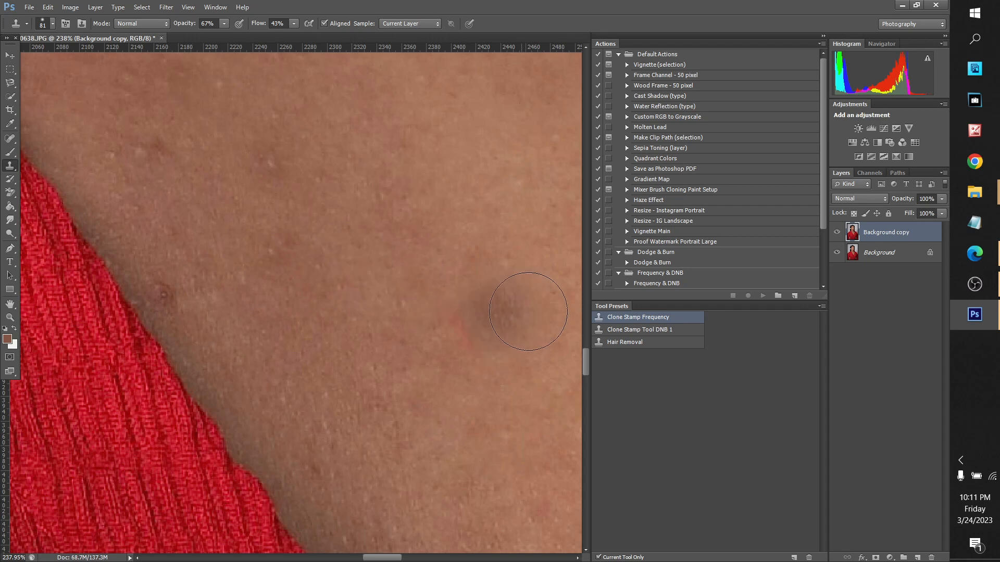
Reduce the Clone Stamp brush to 45 px and clone nearby skin over the blemishes beside the shirt's collar edge.
{"action": "left_click", "coordinate": [53, 25]}
{"action": "left_click", "coordinate": [36, 61]}
{"action": "left_click", "coordinate": [217, 332], "text": "alt"}
{"action": "mouse_move", "coordinate": [183, 309]}
{"action": "left_mouse_down"}
{"action": "mouse_move", "coordinate": [176, 299]}
{"action": "mouse_move", "coordinate": [175, 308]}
{"action": "left_mouse_up"}
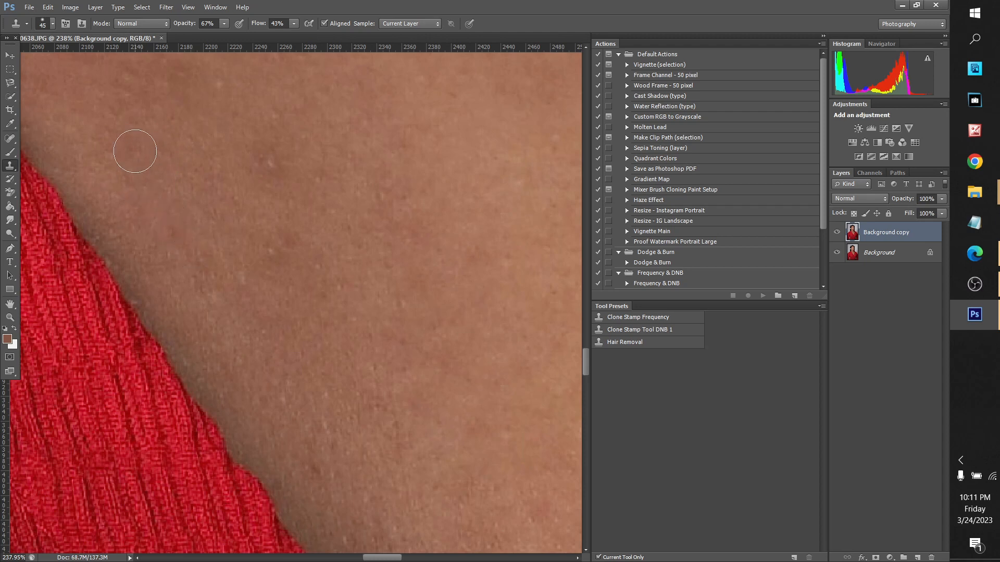
{"action": "scroll", "coordinate": [239, 211], "scroll_direction": "down", "scroll_amount": 1}
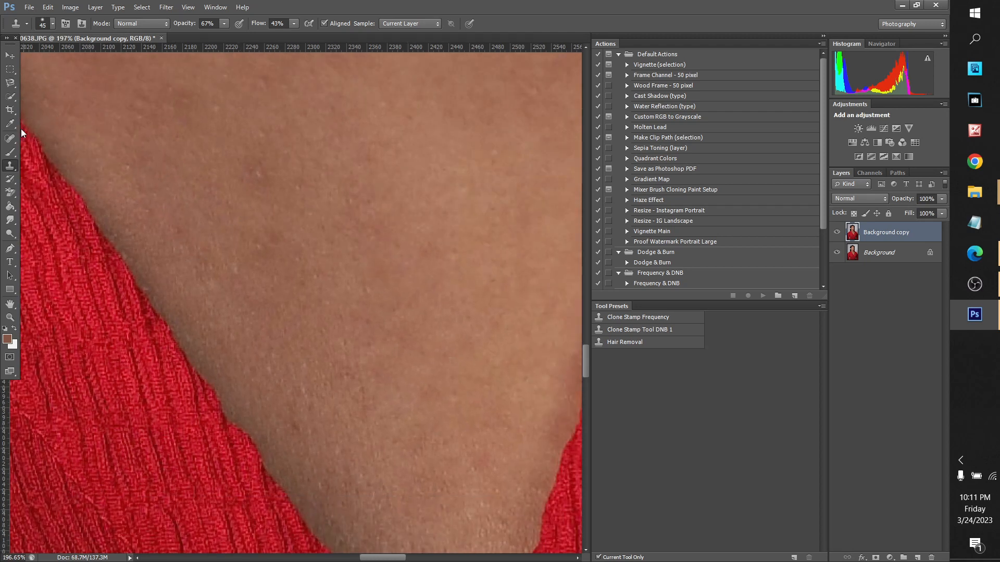
Remove the dark blemishes in the middle of the chest with the Spot Healing Brush.
{"action": "left_click", "coordinate": [10, 138]}
{"action": "left_click", "coordinate": [257, 174]}
{"action": "scroll", "coordinate": [219, 190], "scroll_direction": "down", "scroll_amount": 5}
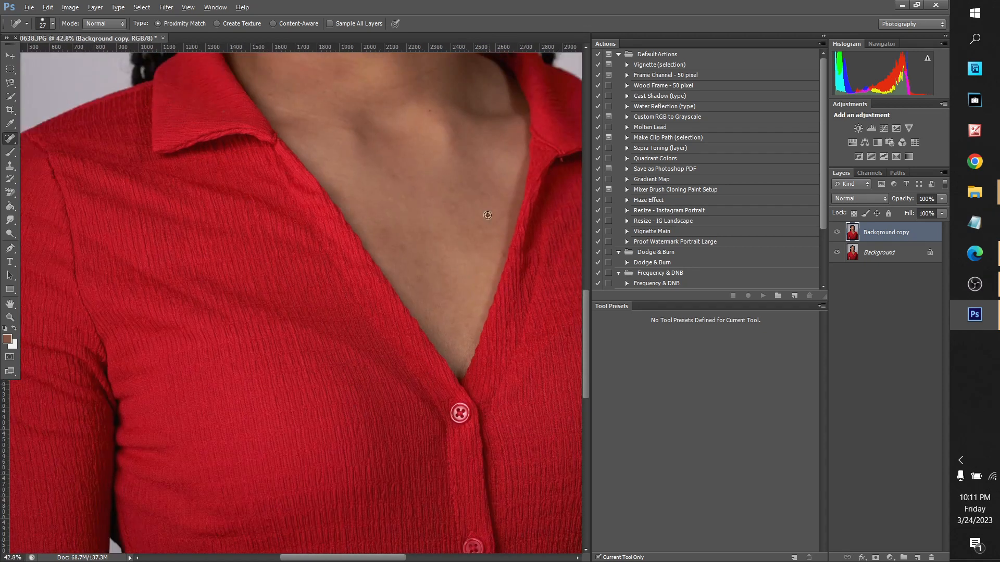
{"action": "scroll", "coordinate": [407, 190], "scroll_direction": "up", "scroll_amount": 4}
{"action": "left_click", "coordinate": [407, 189]}
{"action": "scroll", "coordinate": [284, 183], "scroll_direction": "down", "scroll_amount": 6}
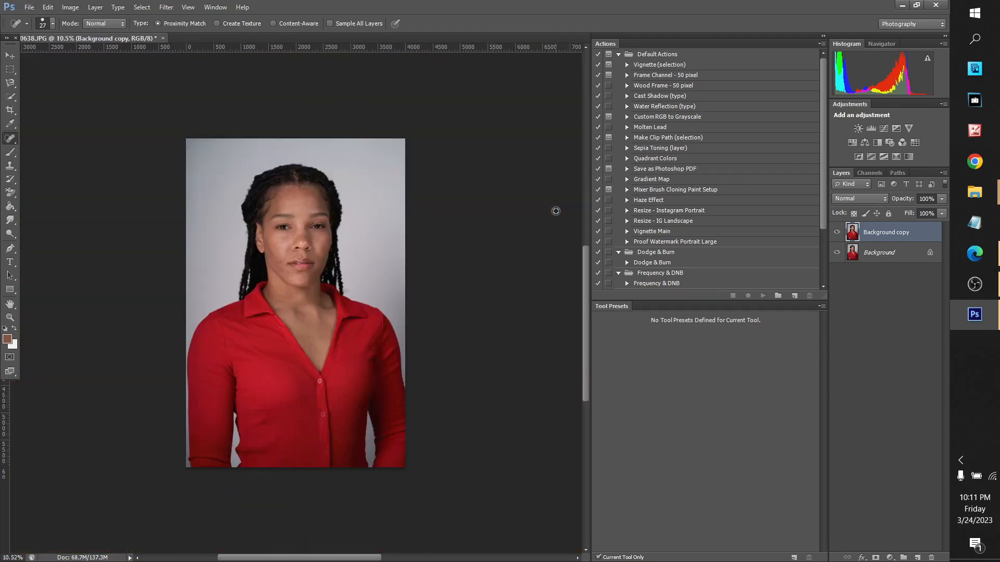
Heal the blemishes along the jawline and on the cheek beside the mouth with the 27 px Spot Healing Brush.
{"action": "scroll", "coordinate": [318, 248], "scroll_direction": "up", "scroll_amount": 2}
{"action": "scroll", "coordinate": [317, 248], "scroll_direction": "up", "scroll_amount": 8}
{"action": "left_click", "coordinate": [285, 433]}
{"action": "left_click_drag", "start_coordinate": [294, 447], "coordinate": [284, 436]}
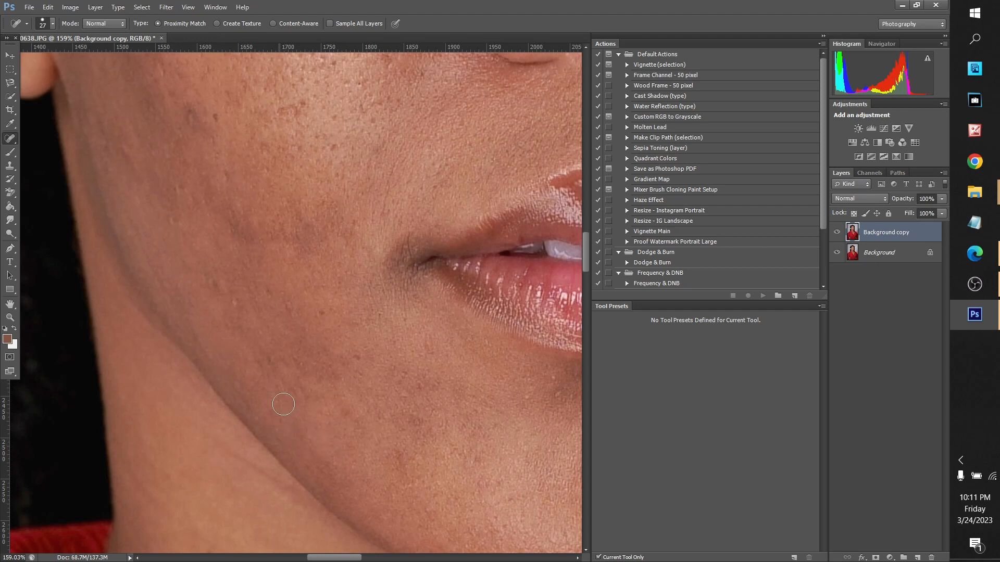
{"action": "left_click", "coordinate": [227, 306]}
{"action": "scroll", "coordinate": [393, 344], "scroll_direction": "down", "scroll_amount": 1}
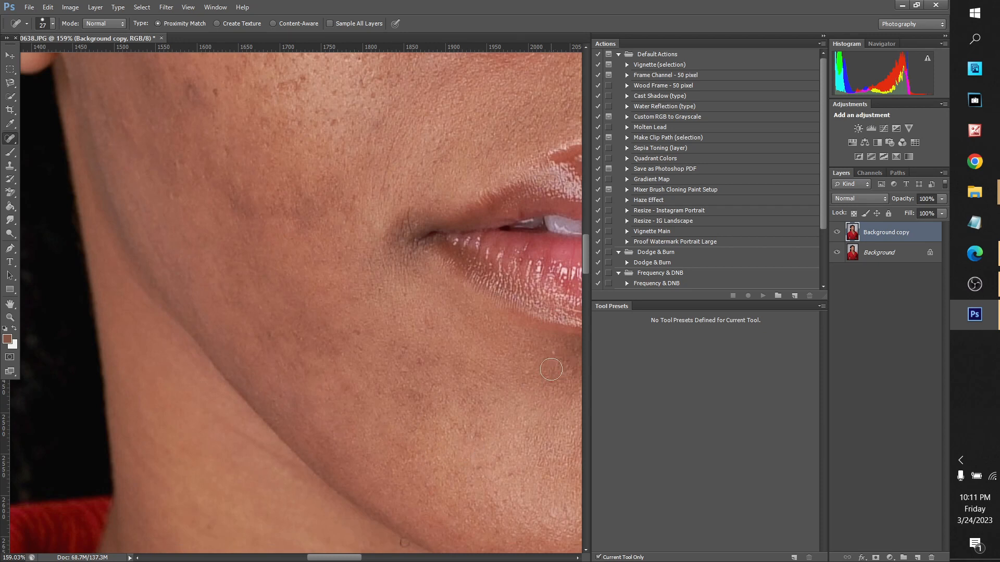
{"action": "scroll", "coordinate": [125, 151], "scroll_direction": "up", "scroll_amount": 8}
{"action": "left_click", "coordinate": [187, 297]}
{"action": "left_click", "coordinate": [217, 303]}
{"action": "scroll", "coordinate": [226, 231], "scroll_direction": "up", "scroll_amount": 6}
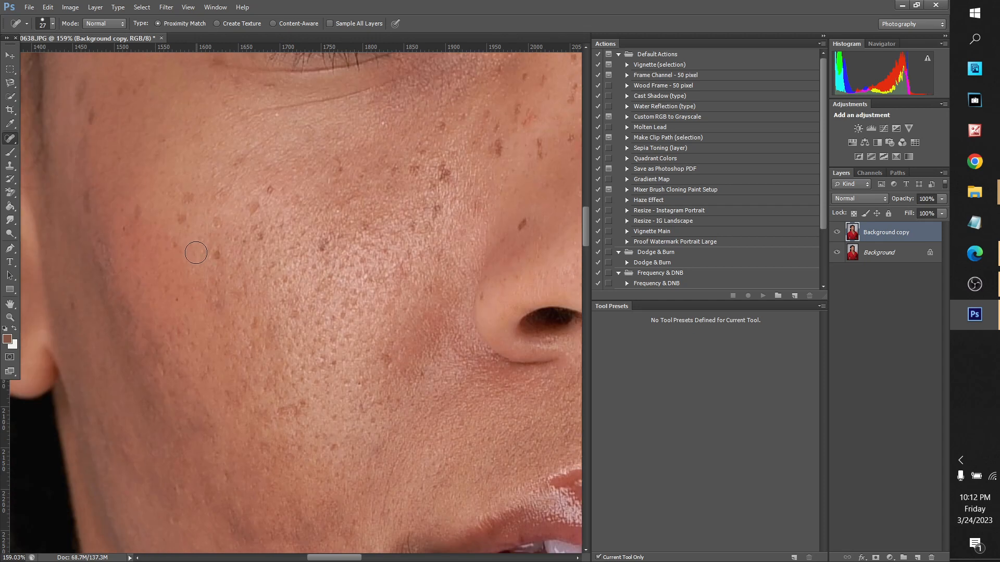
Reduce the Spot Healing Brush to 14 px and heal the mark on the temple between the ear and the eye.
{"action": "scroll", "coordinate": [179, 290], "scroll_direction": "down", "scroll_amount": 2}
{"action": "scroll", "coordinate": [109, 95], "scroll_direction": "up", "scroll_amount": 5}
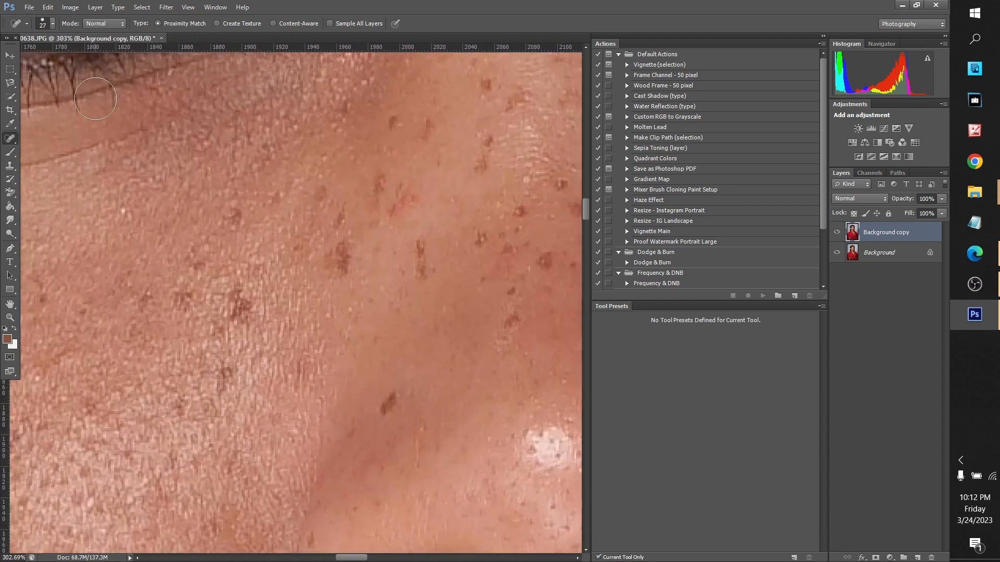
{"action": "left_click", "coordinate": [53, 23]}
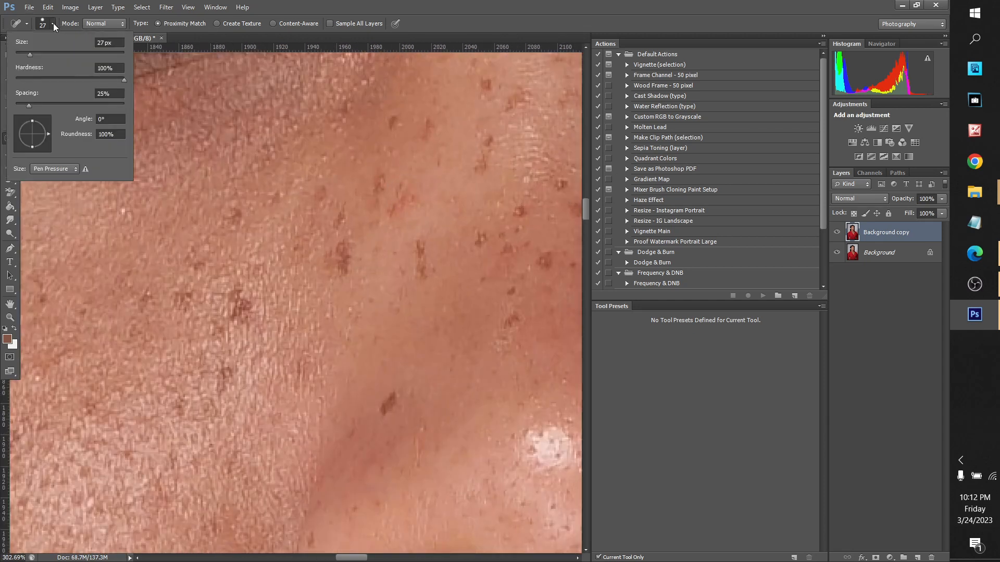
{"action": "left_click", "coordinate": [415, 202]}
{"action": "scroll", "coordinate": [262, 188], "scroll_direction": "down", "scroll_amount": 8}
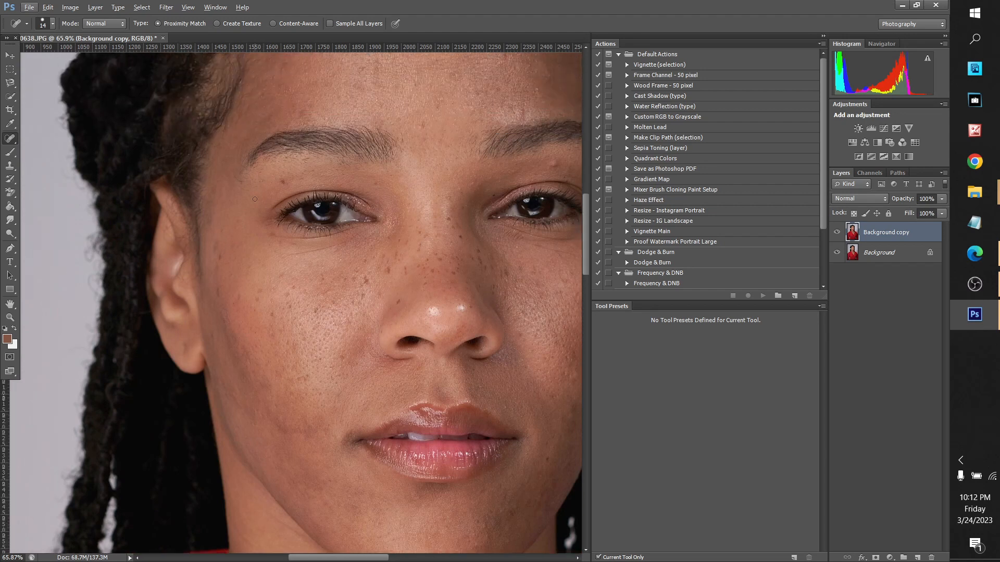
{"action": "scroll", "coordinate": [213, 296], "scroll_direction": "up", "scroll_amount": 6}
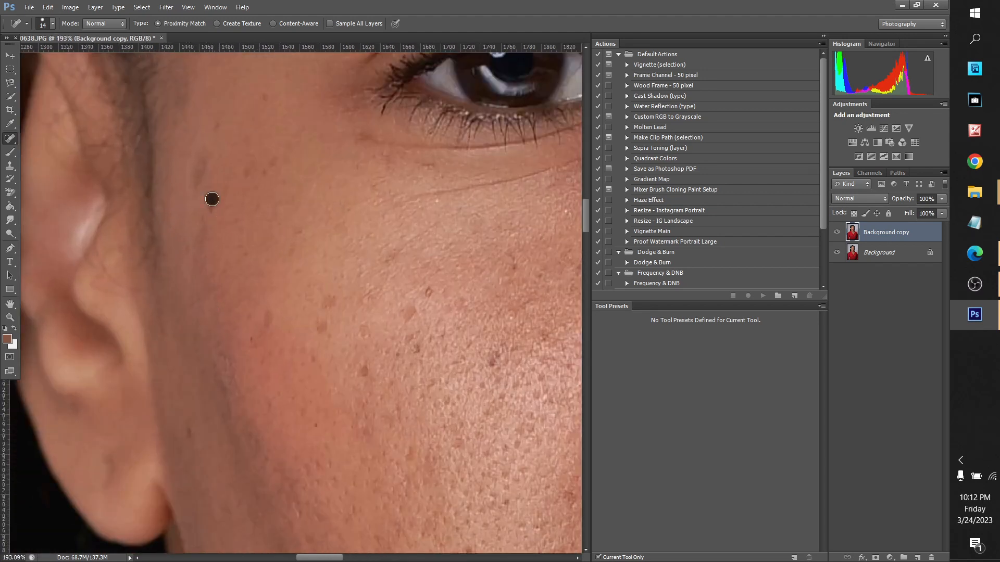
{"action": "left_click_drag", "start_coordinate": [199, 159], "coordinate": [197, 179]}
{"action": "scroll", "coordinate": [464, 123], "scroll_direction": "down", "scroll_amount": 6}
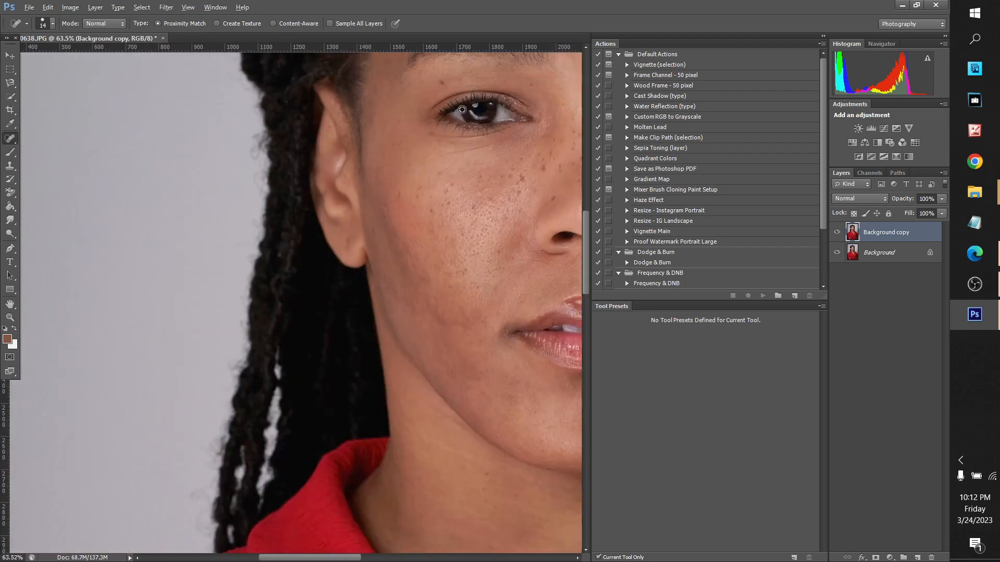
Try to heal the bump beneath the eyebrow nearer the loose braids with the Spot Healing Brush, undoing the stroke and switching to the Clone Stamp.
{"action": "scroll", "coordinate": [390, 239], "scroll_direction": "up", "scroll_amount": 3}
{"action": "scroll", "coordinate": [365, 227], "scroll_direction": "up", "scroll_amount": 2}
{"action": "scroll", "coordinate": [357, 217], "scroll_direction": "down", "scroll_amount": 5}
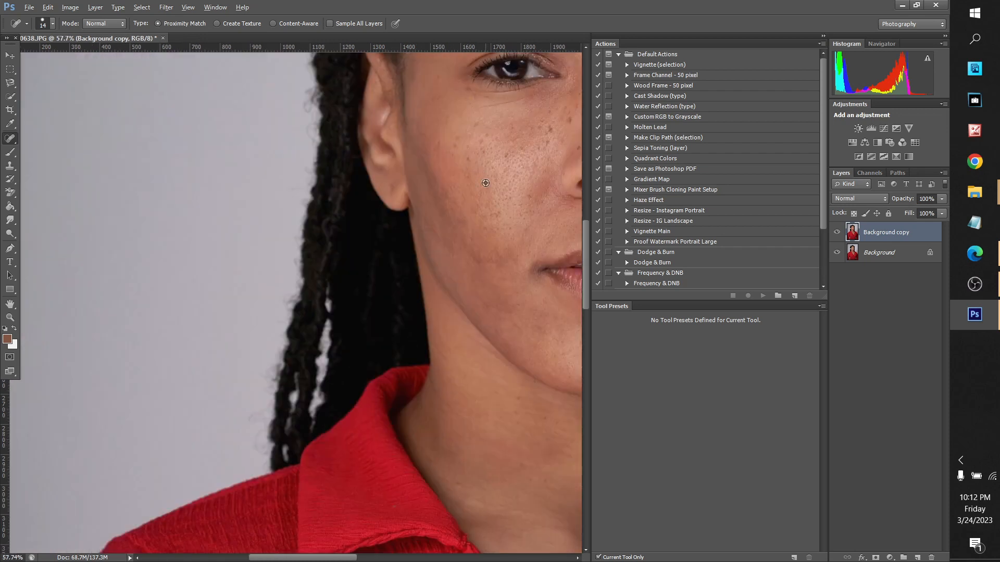
{"action": "scroll", "coordinate": [223, 210], "scroll_direction": "up", "scroll_amount": 3}
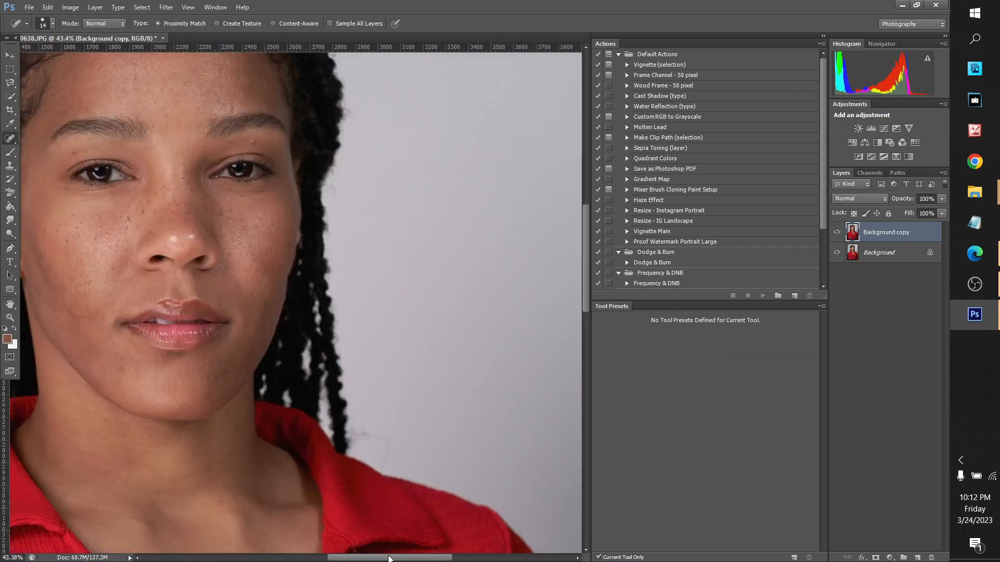
{"action": "left_click_drag", "start_coordinate": [388, 557], "coordinate": [381, 557]}
{"action": "scroll", "coordinate": [281, 271], "scroll_direction": "up", "scroll_amount": 4}
{"action": "scroll", "coordinate": [280, 270], "scroll_direction": "up", "scroll_amount": 5}
{"action": "scroll", "coordinate": [280, 271], "scroll_direction": "up", "scroll_amount": 1}
{"action": "left_click_drag", "start_coordinate": [295, 282], "coordinate": [315, 273]}
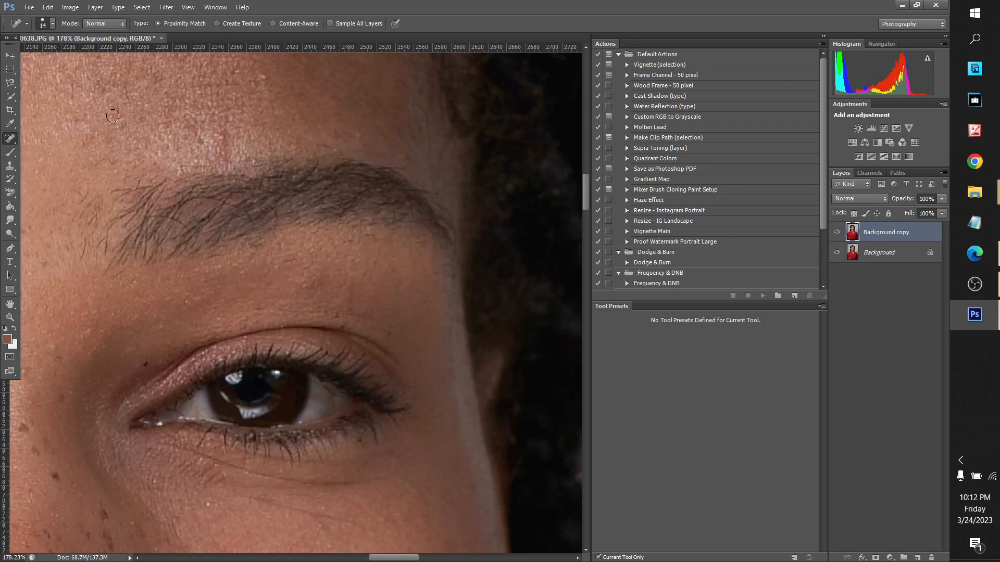
{"action": "left_click", "coordinate": [11, 166]}
{"action": "left_click", "coordinate": [48, 7]}
{"action": "left_click", "coordinate": [73, 20]}
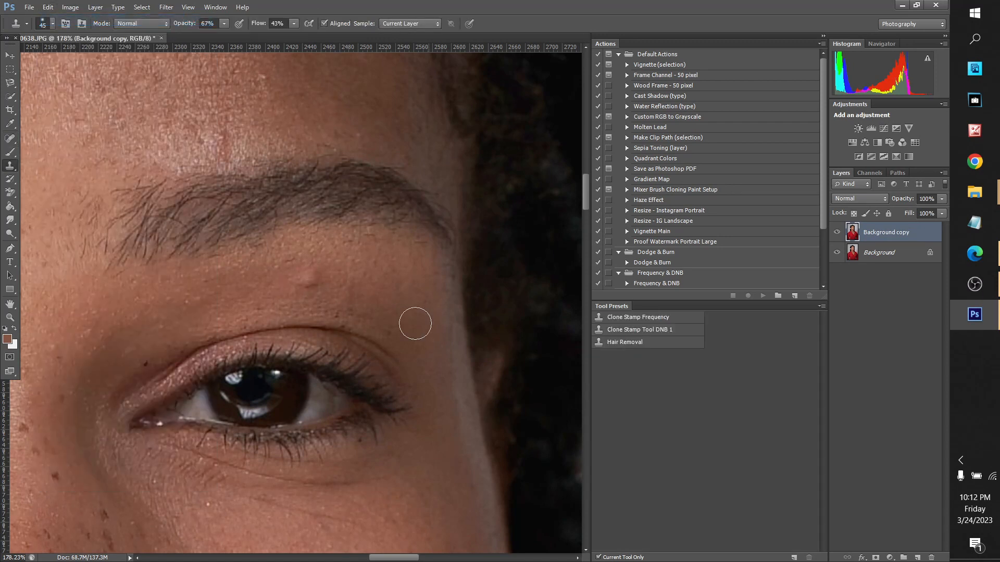
Try to cover the bump between the eyebrow and upper eyelid by cloning the skin next to it.
{"action": "left_click", "coordinate": [278, 282], "text": "alt"}
{"action": "left_click_drag", "start_coordinate": [302, 281], "coordinate": [314, 282]}
{"action": "scroll", "coordinate": [375, 339], "scroll_direction": "down", "scroll_amount": 4}
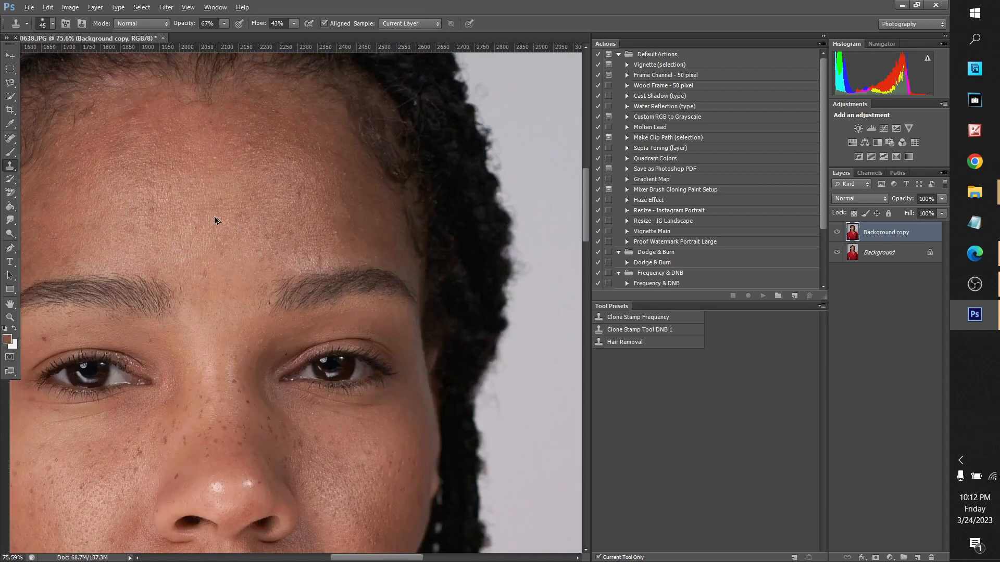
{"action": "scroll", "coordinate": [388, 336], "scroll_direction": "up", "scroll_amount": 6}
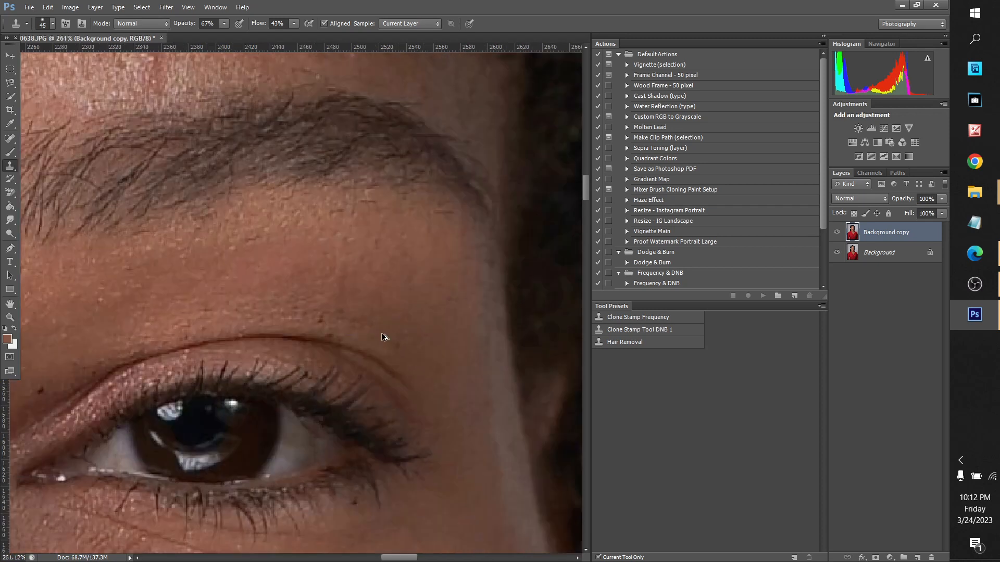
{"action": "scroll", "coordinate": [380, 332], "scroll_direction": "down", "scroll_amount": 3}
{"action": "scroll", "coordinate": [256, 173], "scroll_direction": "down", "scroll_amount": 7}
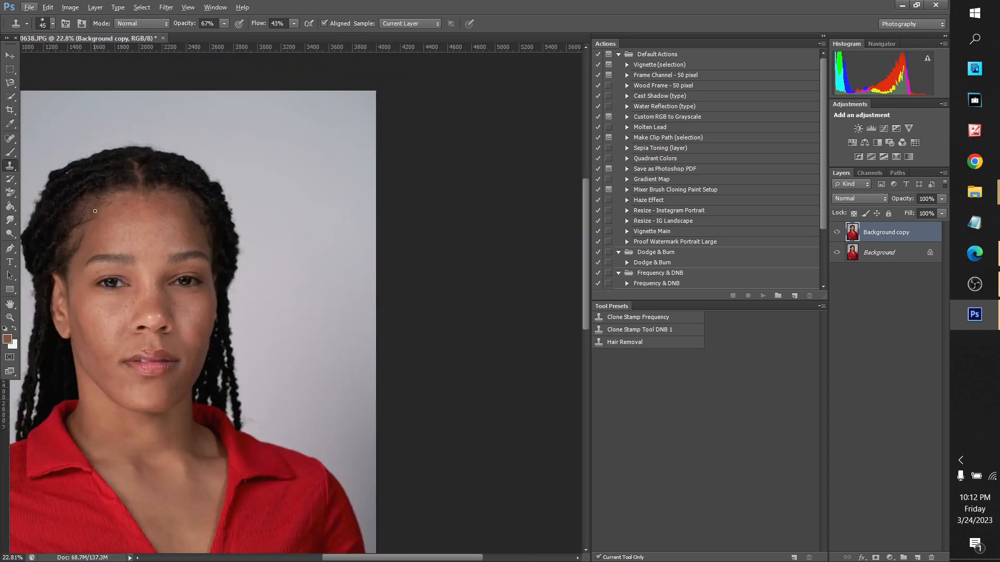
Set the Spot Healing Brush to 39 px and remove the light specks in the braids above the forehead.
{"action": "scroll", "coordinate": [118, 315], "scroll_direction": "up", "scroll_amount": 5}
{"action": "scroll", "coordinate": [177, 367], "scroll_direction": "up", "scroll_amount": 5}
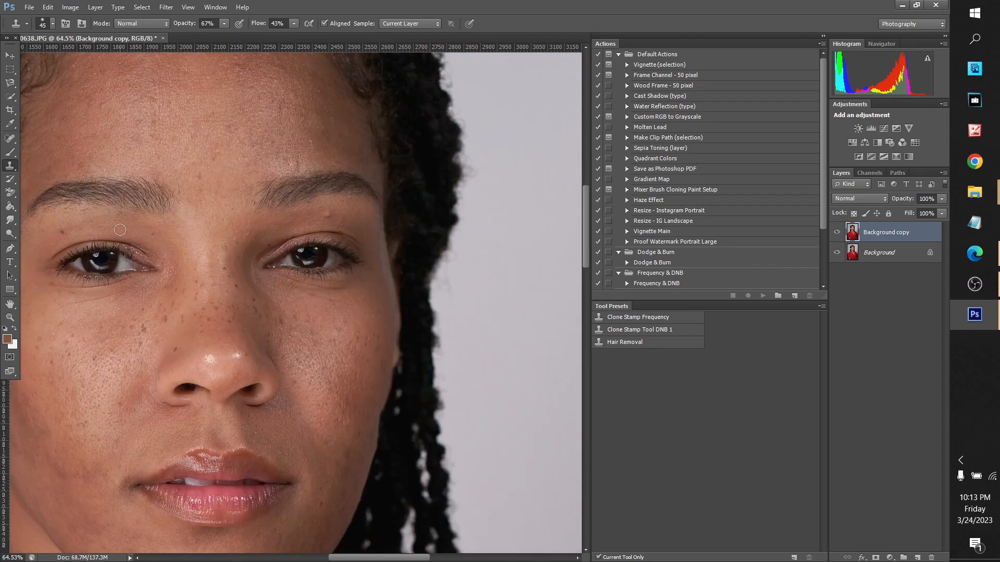
{"action": "scroll", "coordinate": [390, 141], "scroll_direction": "up", "scroll_amount": 2}
{"action": "scroll", "coordinate": [389, 140], "scroll_direction": "up", "scroll_amount": 2}
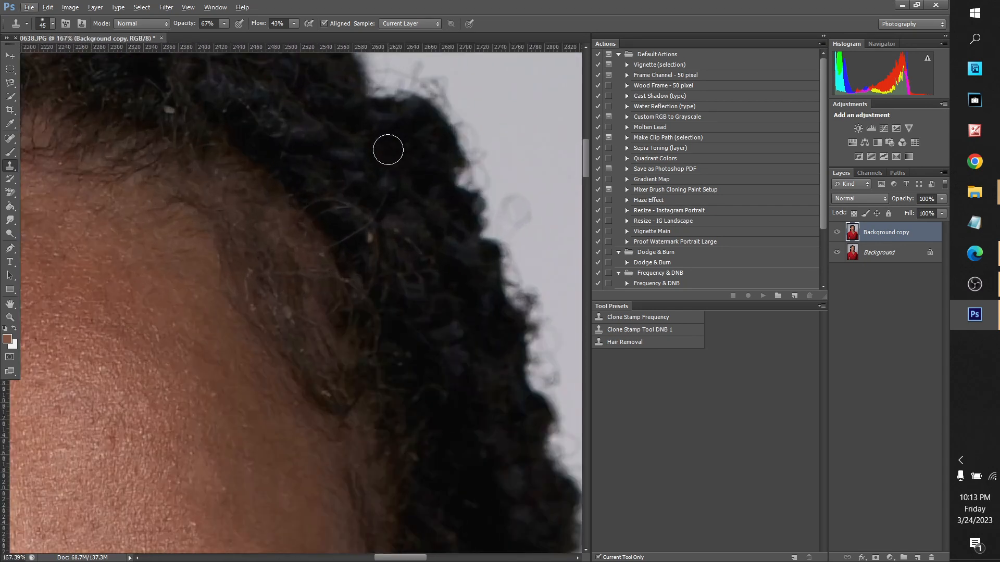
{"action": "scroll", "coordinate": [386, 145], "scroll_direction": "down", "scroll_amount": 7}
{"action": "scroll", "coordinate": [232, 168], "scroll_direction": "up", "scroll_amount": 4}
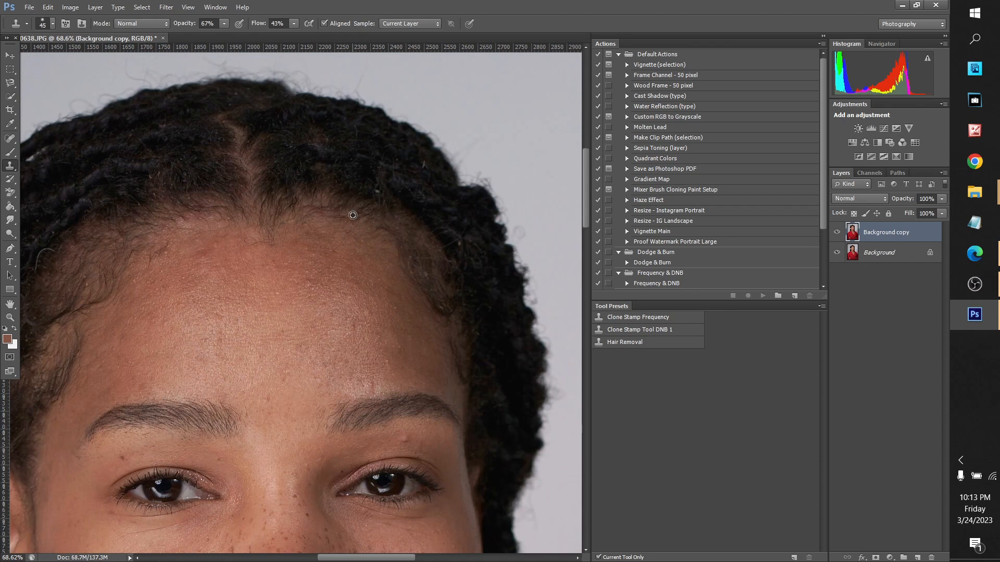
{"action": "scroll", "coordinate": [394, 198], "scroll_direction": "up", "scroll_amount": 3}
{"action": "left_click", "coordinate": [16, 142]}
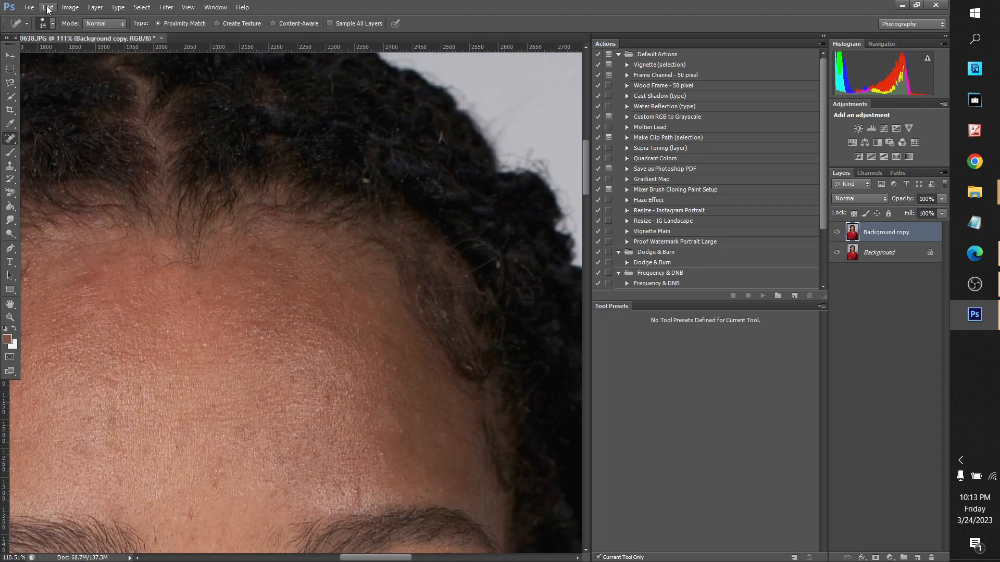
{"action": "left_click", "coordinate": [53, 25]}
{"action": "left_click", "coordinate": [36, 54]}
{"action": "left_click", "coordinate": [370, 184]}
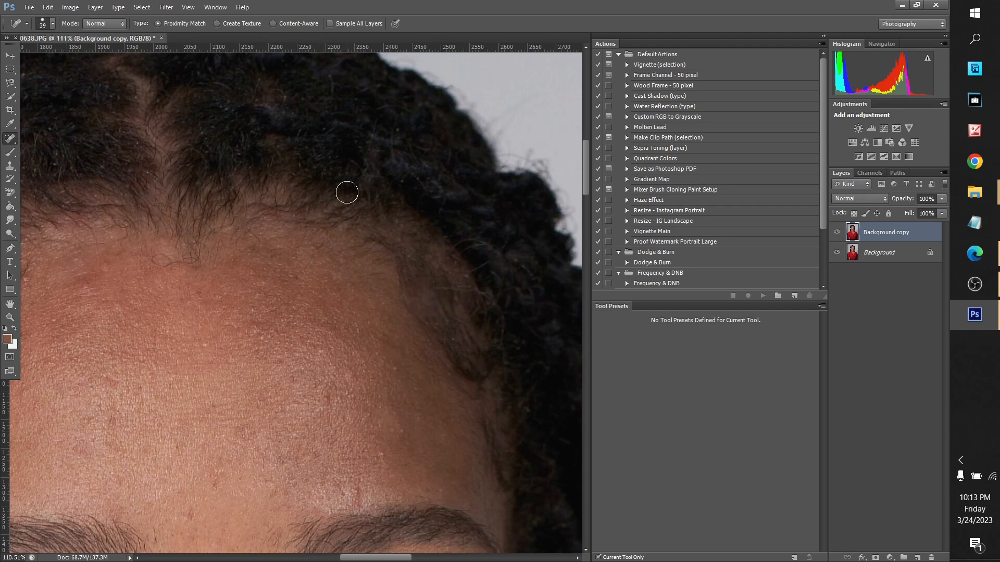
Heal the stray light strand beside the braids and the blemishes on the upper forehead near the hairline.
{"action": "scroll", "coordinate": [146, 131], "scroll_direction": "down", "scroll_amount": 8}
{"action": "scroll", "coordinate": [265, 112], "scroll_direction": "up", "scroll_amount": 8}
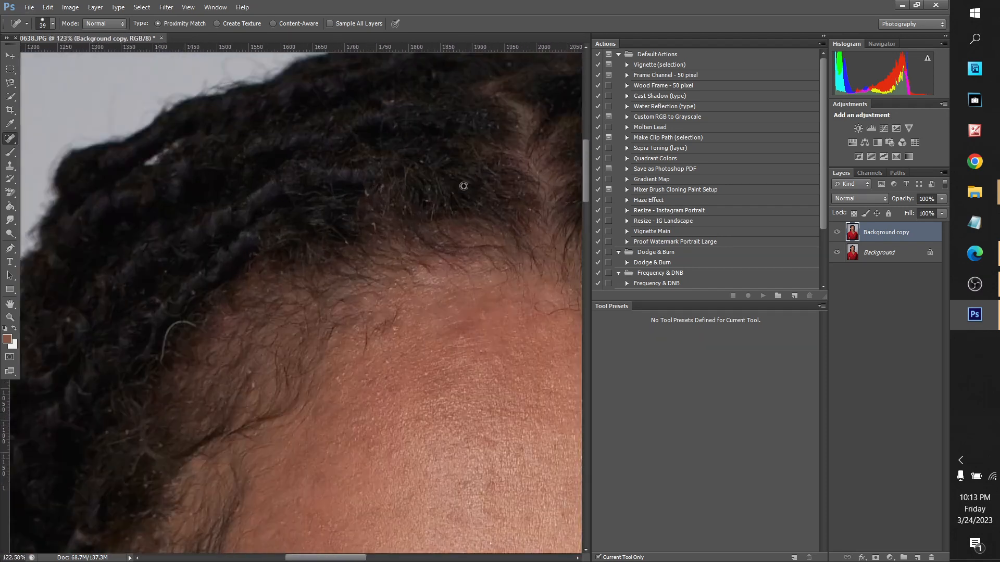
{"action": "scroll", "coordinate": [464, 185], "scroll_direction": "up", "scroll_amount": 1}
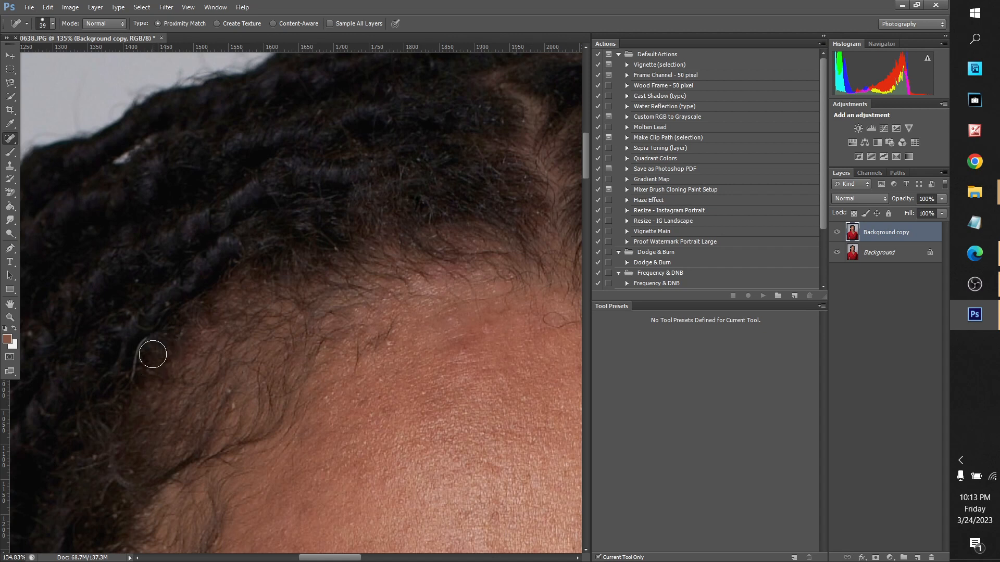
{"action": "scroll", "coordinate": [400, 366], "scroll_direction": "up", "scroll_amount": 3}
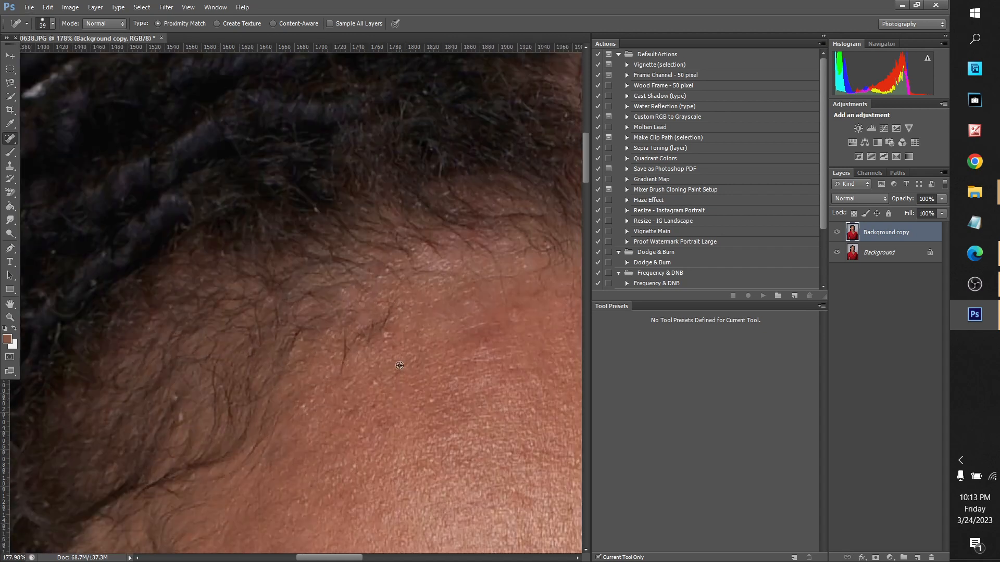
{"action": "scroll", "coordinate": [400, 366], "scroll_direction": "up", "scroll_amount": 1}
{"action": "left_click", "coordinate": [491, 342]}
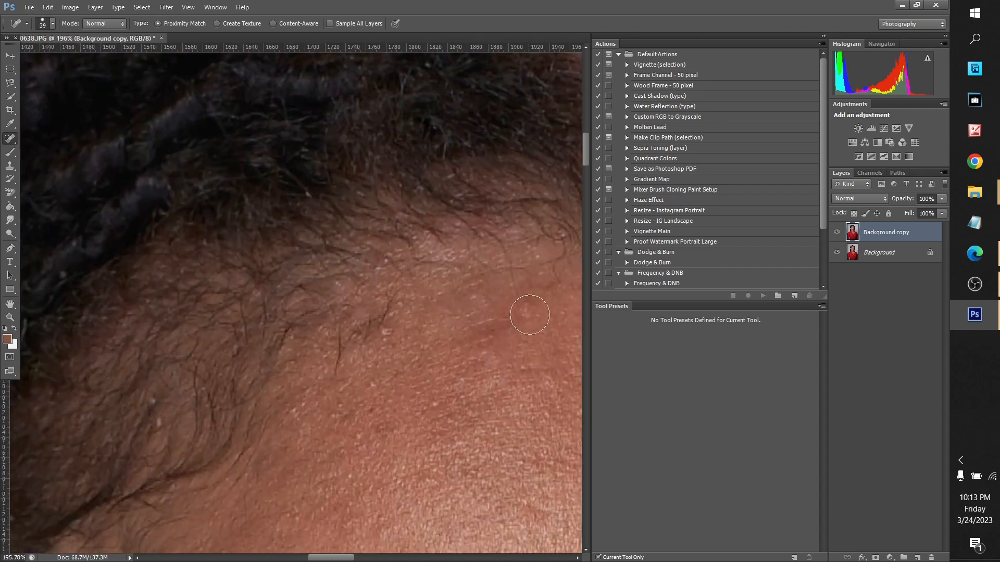
{"action": "left_click", "coordinate": [395, 335]}
{"action": "scroll", "coordinate": [540, 286], "scroll_direction": "down", "scroll_amount": 15}
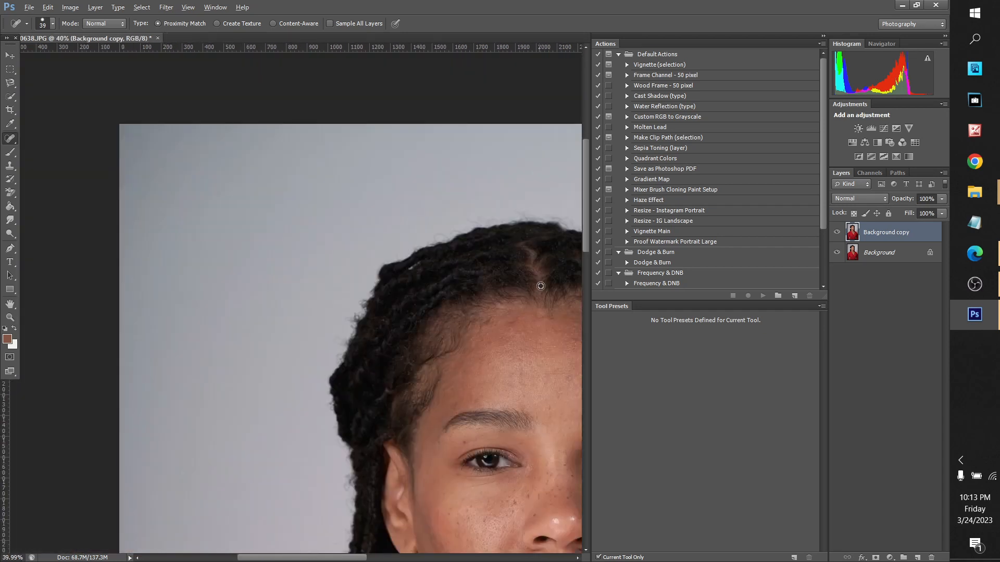
{"action": "scroll", "coordinate": [541, 286], "scroll_direction": "down", "scroll_amount": 7}
{"action": "left_click_drag", "start_coordinate": [540, 285], "coordinate": [344, 112]}
{"action": "scroll", "coordinate": [338, 115], "scroll_direction": "up", "scroll_amount": 7}
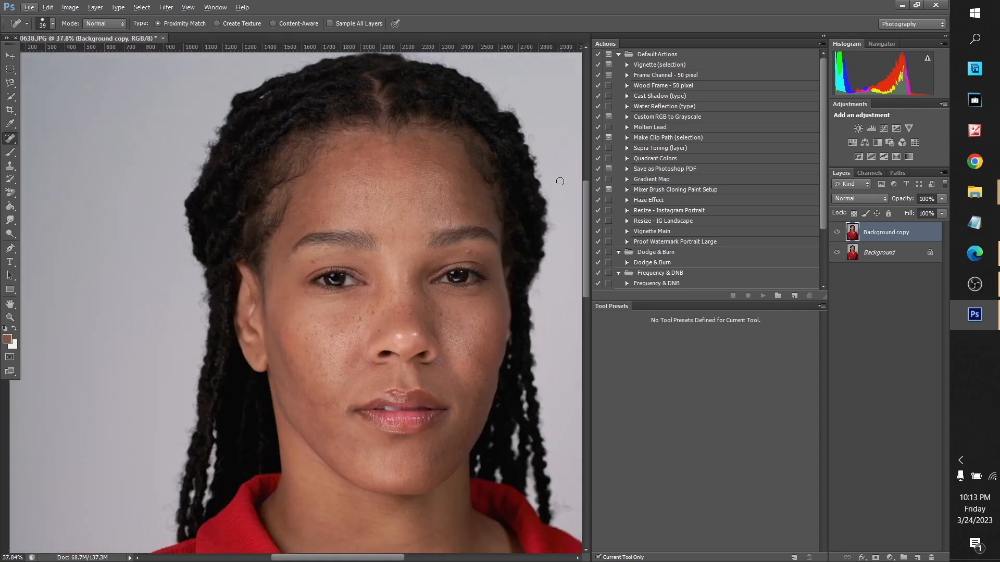
Reduce the Spot Healing Brush to 16 px and remove the bump between the eyebrow and upper eyelid.
{"action": "scroll", "coordinate": [500, 244], "scroll_direction": "up", "scroll_amount": 16}
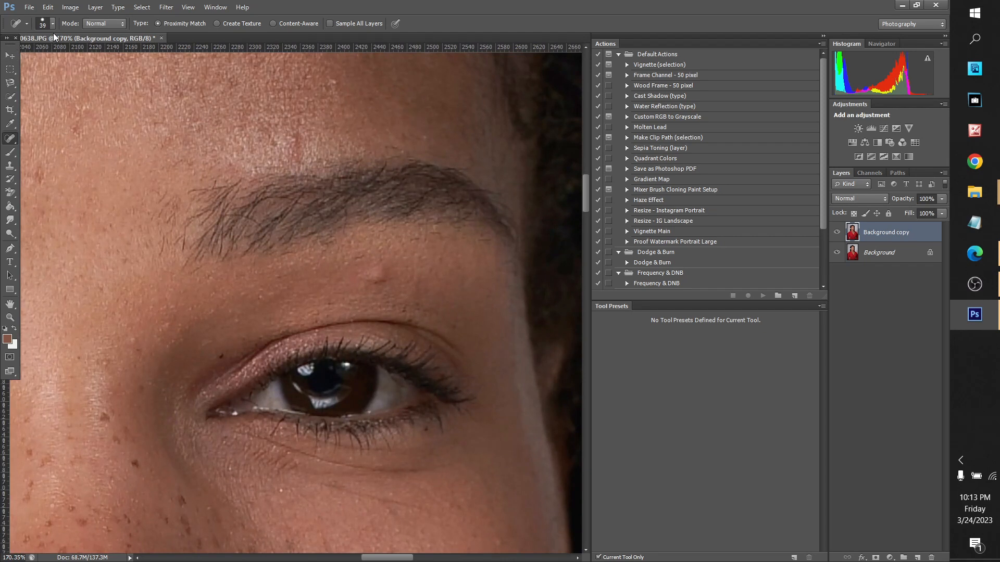
{"action": "left_click", "coordinate": [53, 27]}
{"action": "left_click_drag", "start_coordinate": [34, 56], "coordinate": [24, 56]}
{"action": "left_click", "coordinate": [350, 278], "text": "alt"}
{"action": "left_click", "coordinate": [474, 214]}
{"action": "left_click_drag", "start_coordinate": [387, 270], "coordinate": [367, 282]}
{"action": "left_click", "coordinate": [357, 281]}
{"action": "left_click", "coordinate": [374, 286]}
{"action": "scroll", "coordinate": [469, 294], "scroll_direction": "down", "scroll_amount": 5}
{"action": "scroll", "coordinate": [409, 293], "scroll_direction": "up", "scroll_amount": 5}
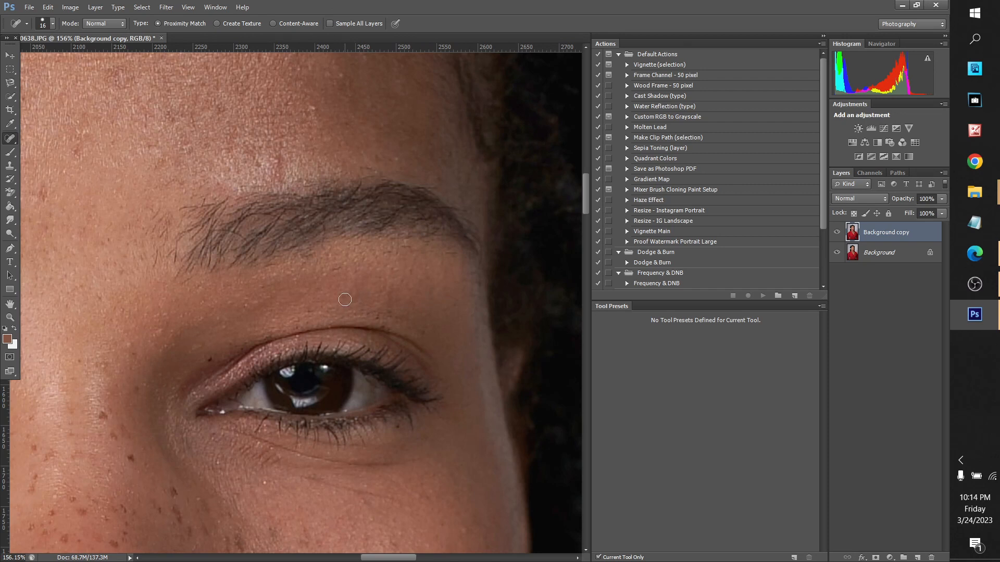
{"action": "scroll", "coordinate": [277, 165], "scroll_direction": "down", "scroll_amount": 5}
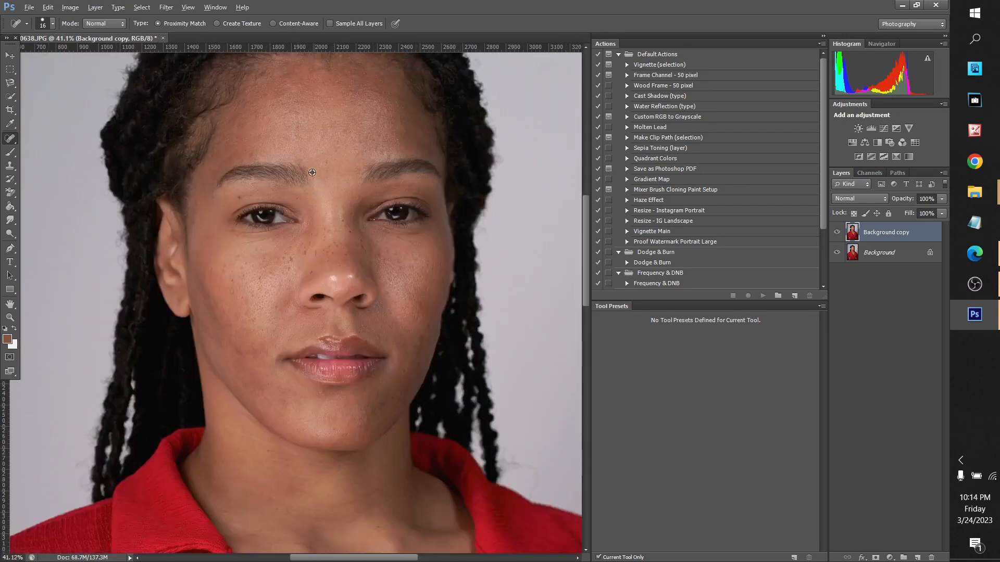
Examine the eye area, the whole face and the hairline at the temple up close for remaining blemishes.
{"action": "scroll", "coordinate": [194, 235], "scroll_direction": "up", "scroll_amount": 4}
{"action": "scroll", "coordinate": [194, 235], "scroll_direction": "up", "scroll_amount": 2}
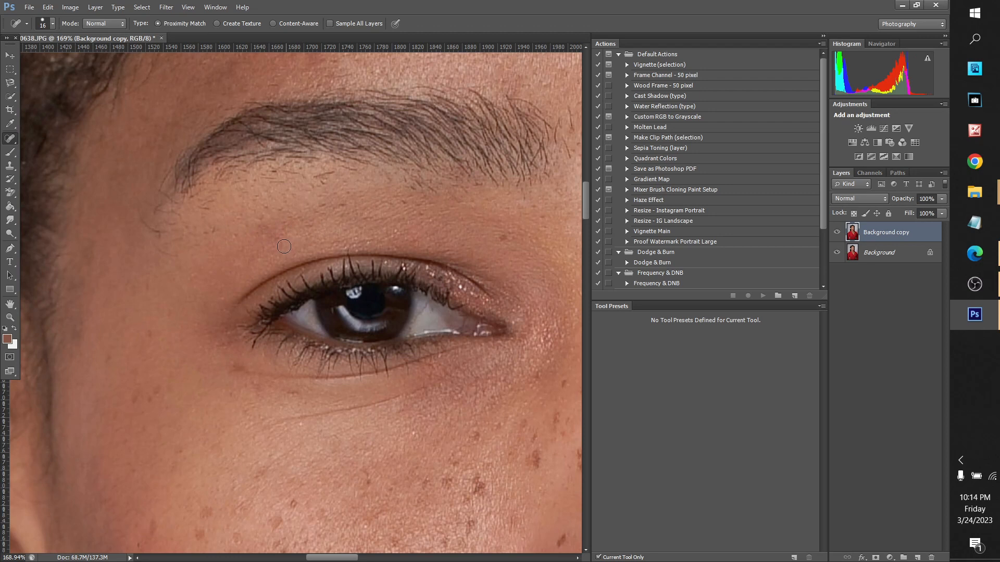
{"action": "scroll", "coordinate": [287, 230], "scroll_direction": "down", "scroll_amount": 8}
{"action": "scroll", "coordinate": [364, 209], "scroll_direction": "up", "scroll_amount": 3}
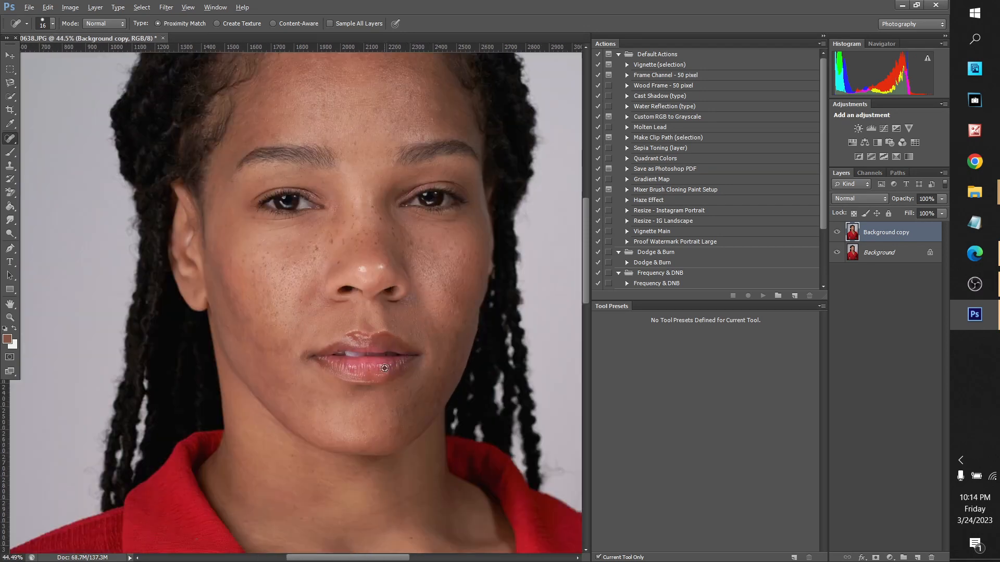
{"action": "scroll", "coordinate": [468, 167], "scroll_direction": "down", "scroll_amount": 3}
{"action": "scroll", "coordinate": [468, 167], "scroll_direction": "up", "scroll_amount": 5}
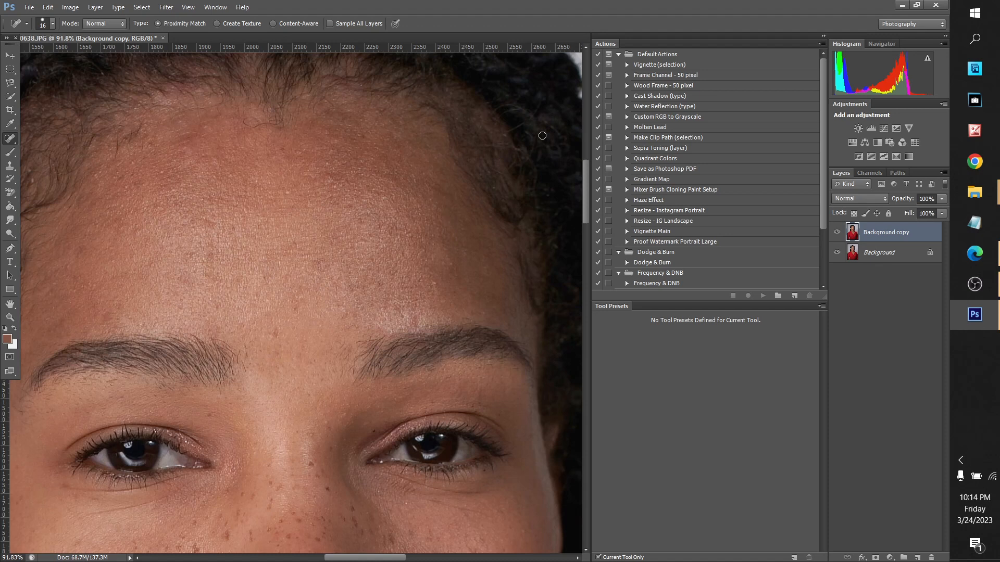
{"action": "scroll", "coordinate": [535, 185], "scroll_direction": "up", "scroll_amount": 3}
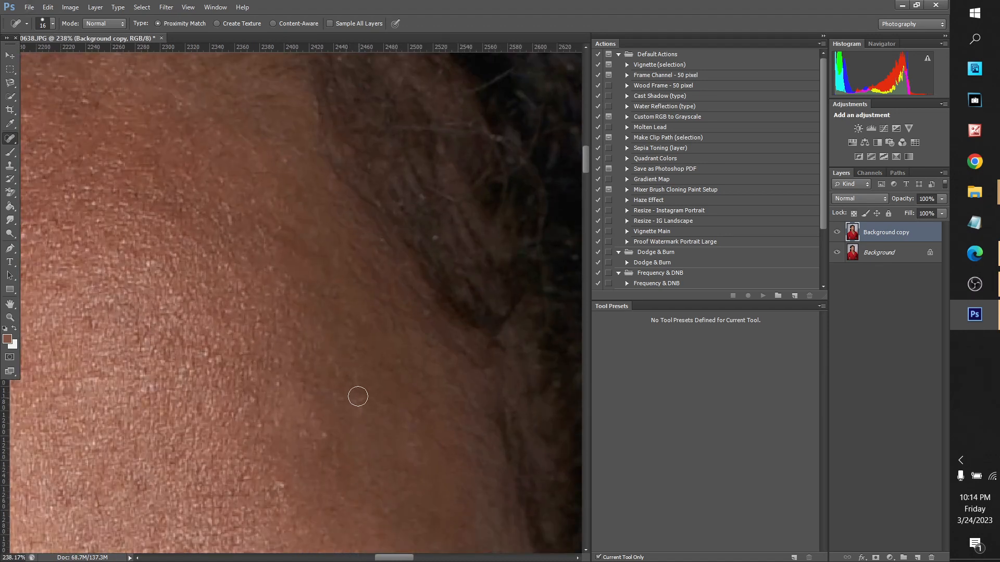
Heal the small light specks in the hair beside the central parting with the Spot Healing Brush.
{"action": "scroll", "coordinate": [367, 286], "scroll_direction": "down", "scroll_amount": 3}
{"action": "scroll", "coordinate": [410, 186], "scroll_direction": "down", "scroll_amount": 2}
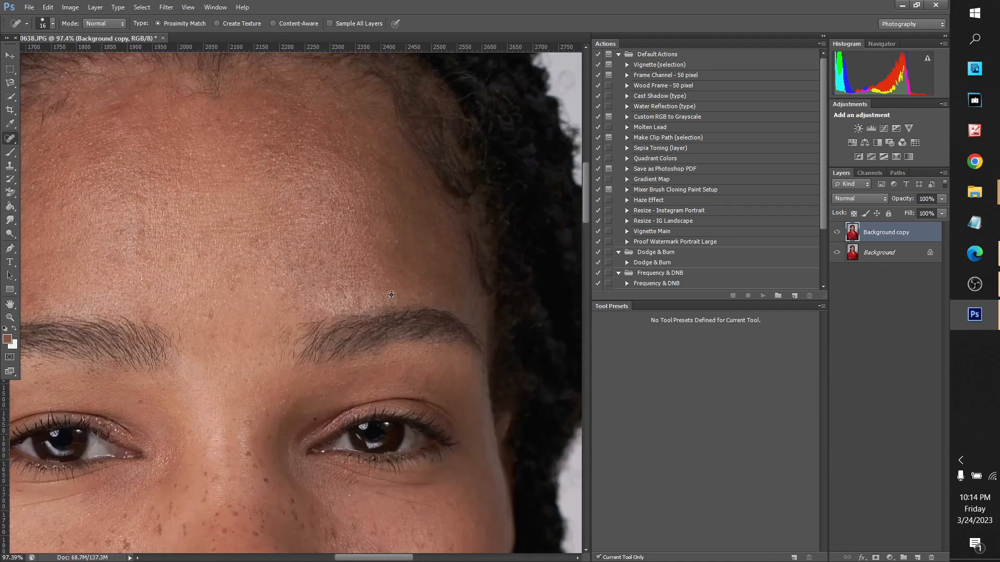
{"action": "scroll", "coordinate": [398, 219], "scroll_direction": "up", "scroll_amount": 3}
{"action": "scroll", "coordinate": [391, 227], "scroll_direction": "down", "scroll_amount": 4}
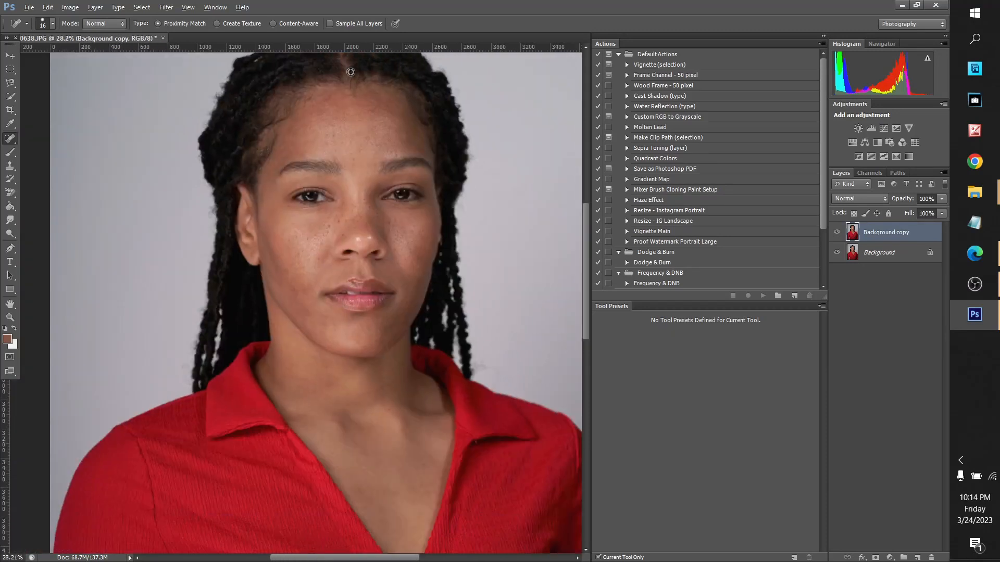
{"action": "scroll", "coordinate": [343, 141], "scroll_direction": "up", "scroll_amount": 2}
{"action": "scroll", "coordinate": [344, 141], "scroll_direction": "up", "scroll_amount": 3}
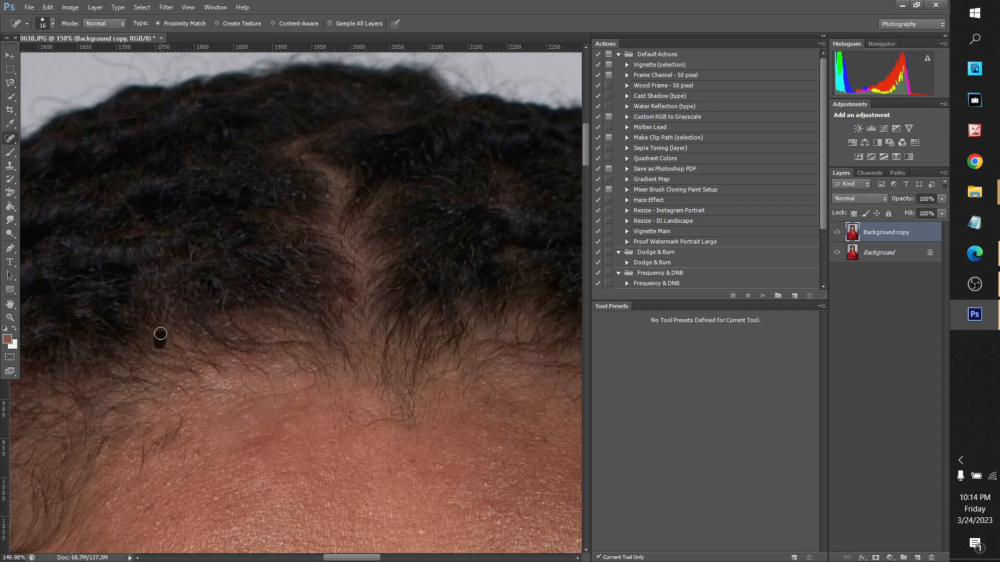
{"action": "left_click", "coordinate": [299, 197]}
{"action": "left_click", "coordinate": [295, 180]}
{"action": "left_click", "coordinate": [320, 198]}
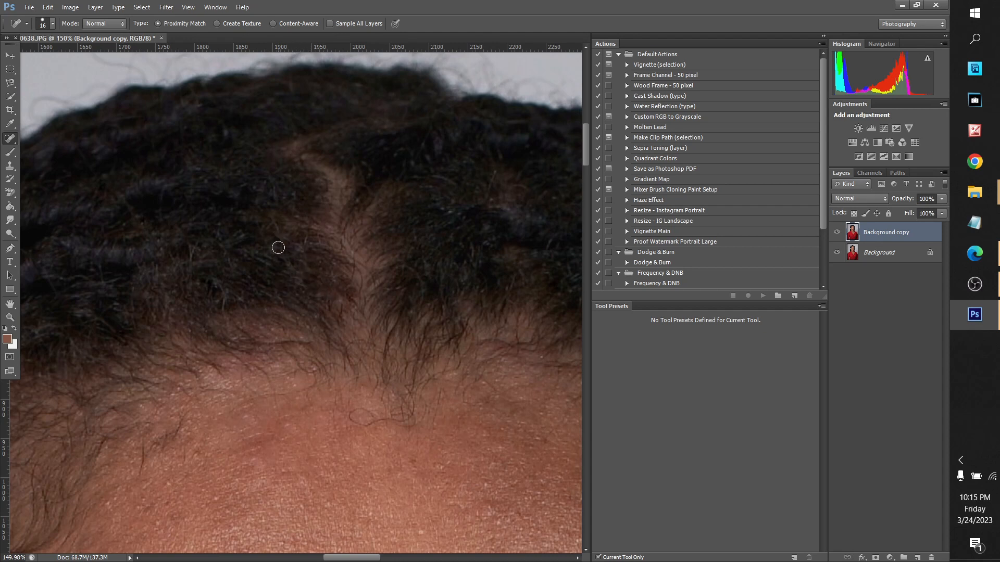
{"action": "scroll", "coordinate": [335, 275], "scroll_direction": "down", "scroll_amount": 4, "text": "alt"}
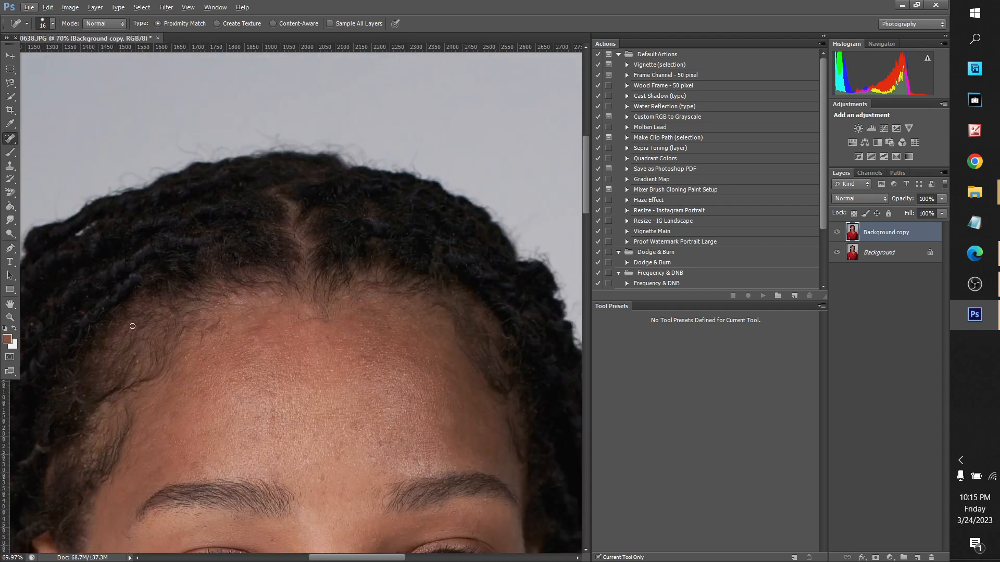
Heal the small stray spots in the hair along the temple above the ear with short strokes.
{"action": "scroll", "coordinate": [132, 326], "scroll_direction": "down", "scroll_amount": 2, "text": "alt"}
{"action": "scroll", "coordinate": [93, 373], "scroll_direction": "up", "scroll_amount": 6, "text": "alt"}
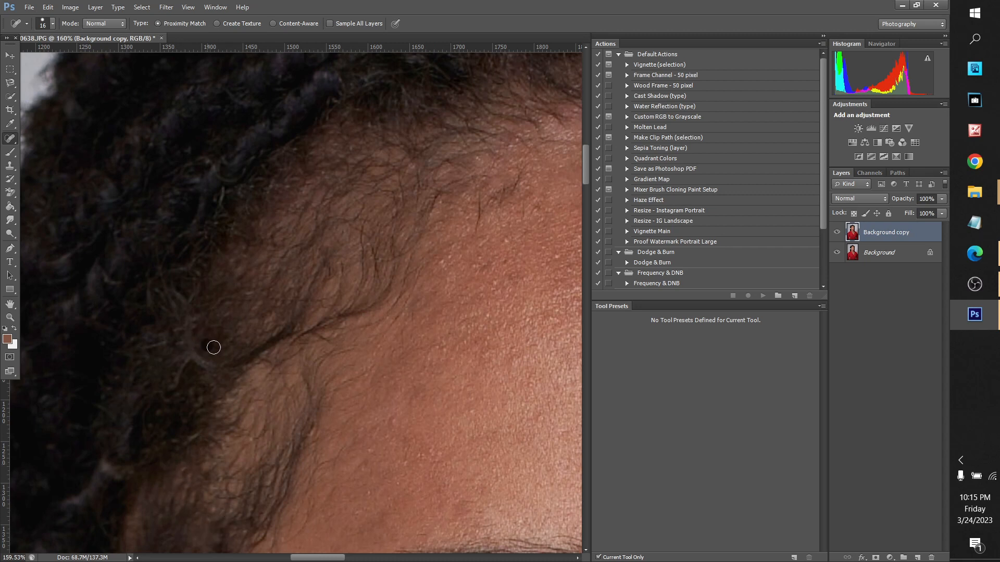
{"action": "scroll", "coordinate": [388, 484], "scroll_direction": "down", "scroll_amount": 4}
{"action": "scroll", "coordinate": [325, 353], "scroll_direction": "down", "scroll_amount": 2}
{"action": "scroll", "coordinate": [319, 385], "scroll_direction": "up", "scroll_amount": 5}
{"action": "left_click_drag", "start_coordinate": [247, 429], "coordinate": [243, 434]}
{"action": "left_click_drag", "start_coordinate": [260, 393], "coordinate": [258, 402]}
{"action": "key", "text": "alt"}
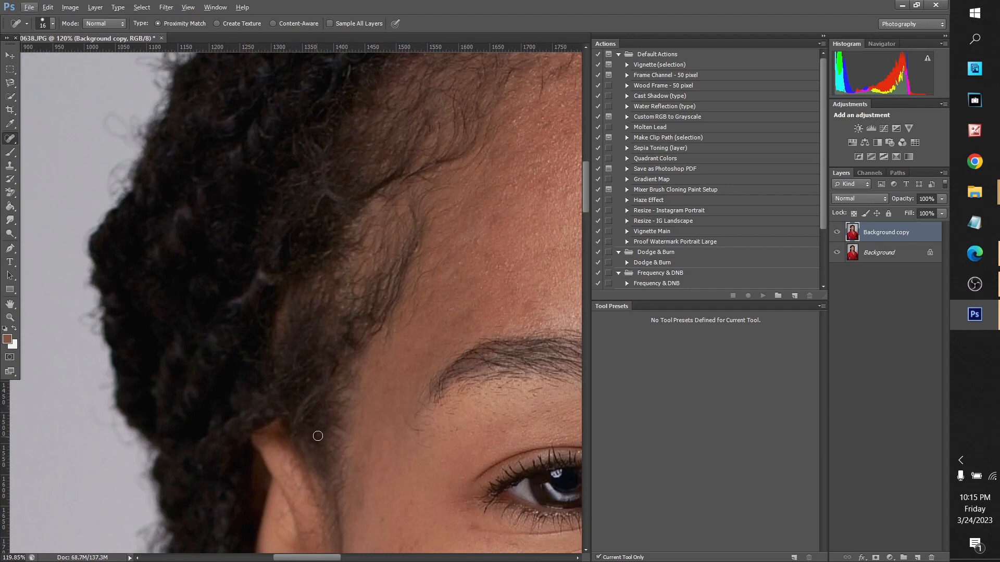
Enlarge the Spot Healing Brush to 59 px and remove the curled stray hair against the backdrop between the braids and shoulder.
{"action": "scroll", "coordinate": [312, 439], "scroll_direction": "down", "scroll_amount": 4}
{"action": "scroll", "coordinate": [427, 323], "scroll_direction": "up", "scroll_amount": 5}
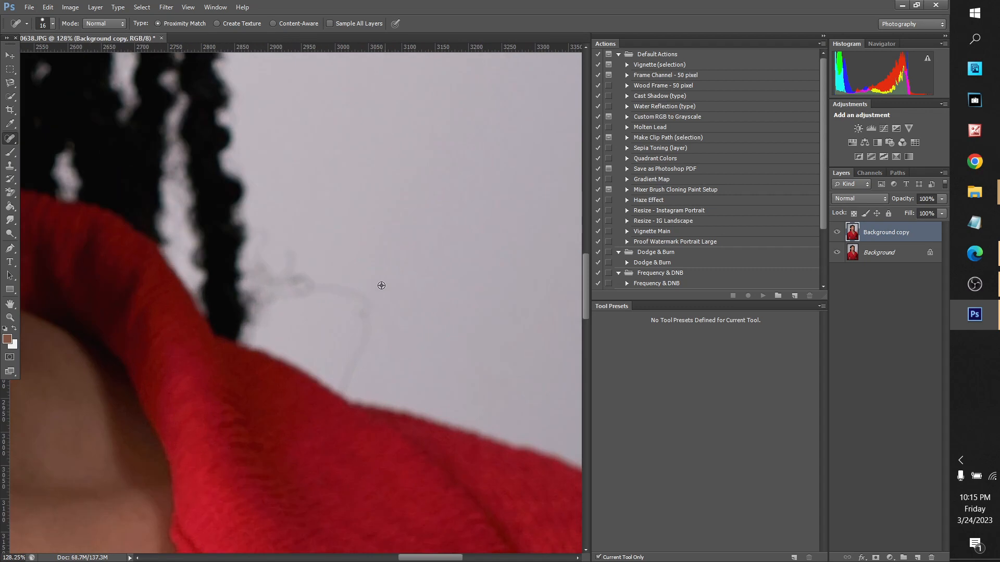
{"action": "left_click", "coordinate": [53, 24]}
{"action": "left_click", "coordinate": [35, 51]}
{"action": "left_click_drag", "start_coordinate": [318, 287], "coordinate": [328, 288]}
{"action": "left_click", "coordinate": [360, 321]}
{"action": "left_click", "coordinate": [361, 351]}
{"action": "left_click", "coordinate": [355, 367]}
{"action": "left_click_drag", "start_coordinate": [290, 261], "coordinate": [292, 295]}
Try to heal the remaining wisps at the edge of the outer braid, and undo those strokes.
{"action": "left_click_drag", "start_coordinate": [277, 271], "coordinate": [274, 259]}
{"action": "left_click", "coordinate": [281, 303]}
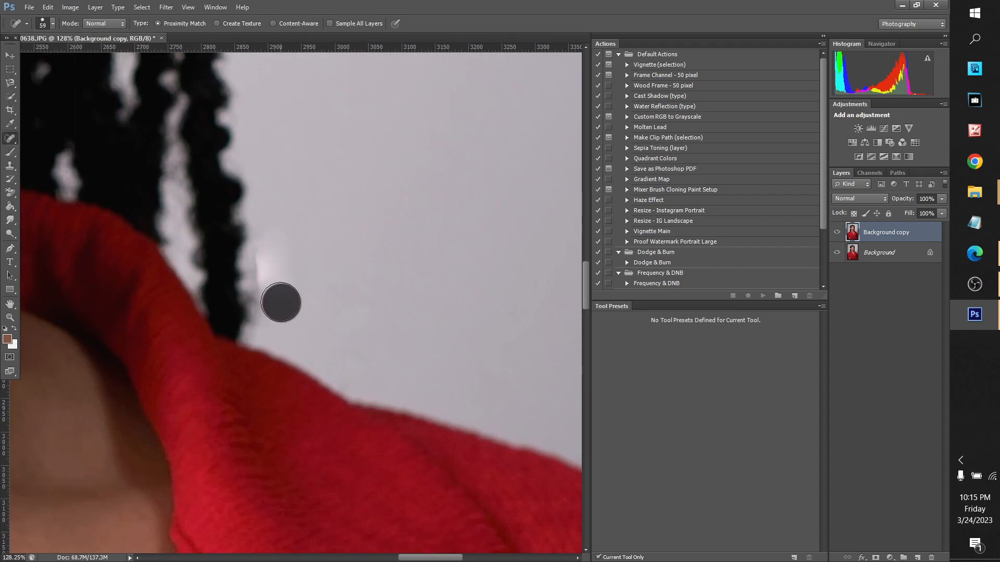
{"action": "key", "text": "ctrl+alt+z"}
{"action": "key", "text": "ctrl+alt+z"}
{"action": "key", "text": "ctrl+alt+z"}
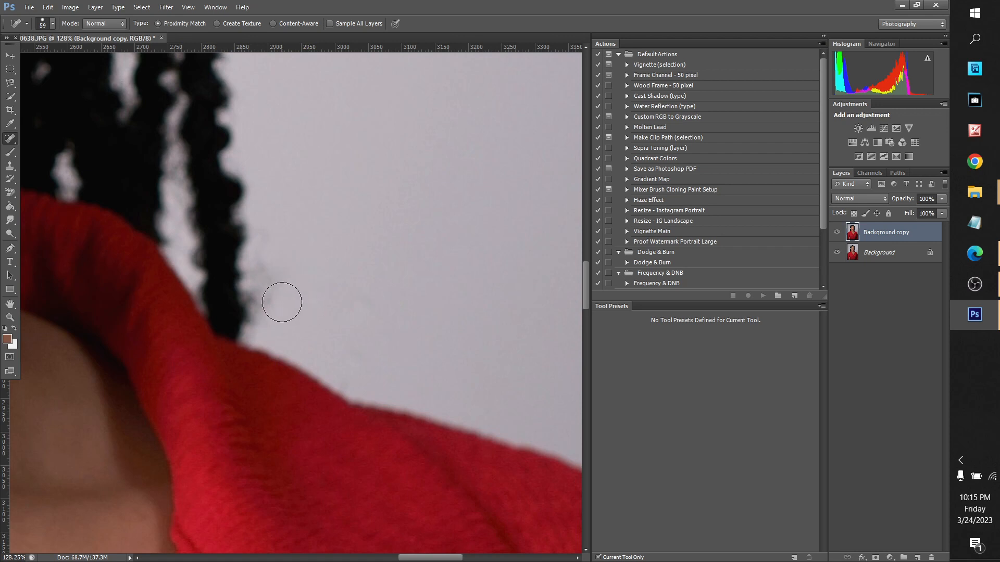
Inspect the collar and shoulder edge, and heal a blemish on the neck just below the chin.
{"action": "scroll", "coordinate": [334, 192], "scroll_direction": "down", "scroll_amount": 7}
{"action": "scroll", "coordinate": [445, 212], "scroll_direction": "up", "scroll_amount": 6}
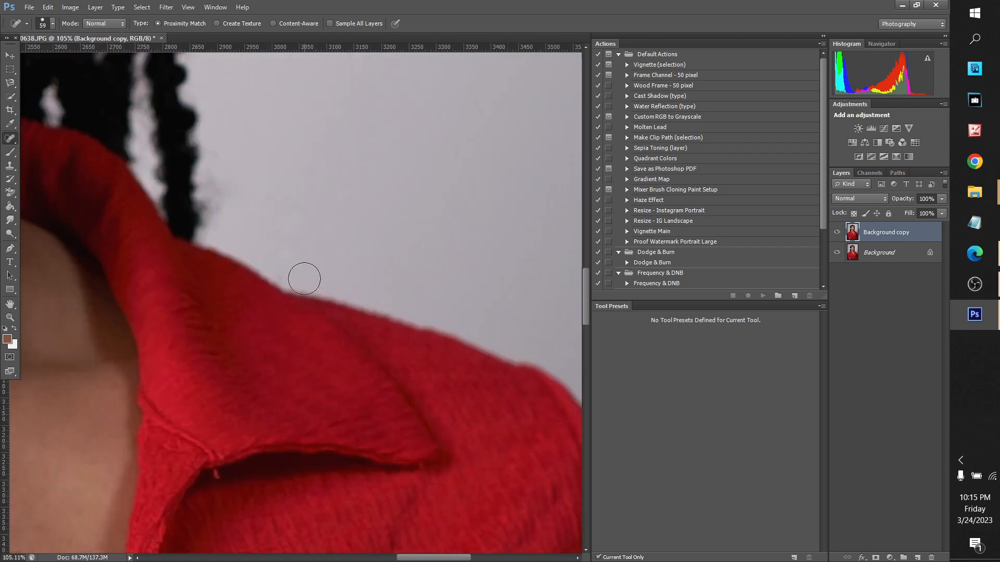
{"action": "scroll", "coordinate": [374, 203], "scroll_direction": "down", "scroll_amount": 4}
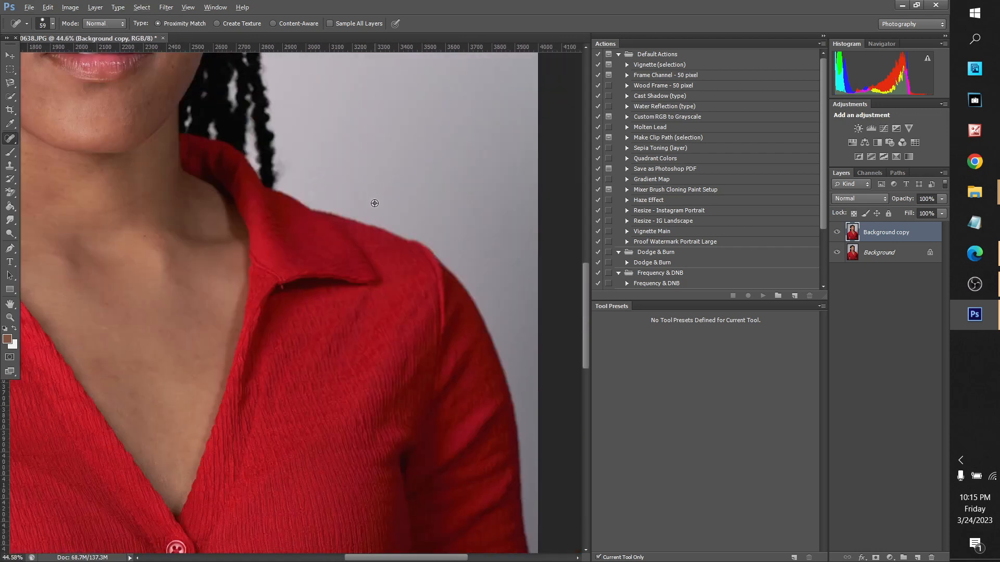
{"action": "scroll", "coordinate": [297, 216], "scroll_direction": "down", "scroll_amount": 4}
{"action": "scroll", "coordinate": [97, 170], "scroll_direction": "up", "scroll_amount": 3}
{"action": "scroll", "coordinate": [227, 119], "scroll_direction": "down", "scroll_amount": 2}
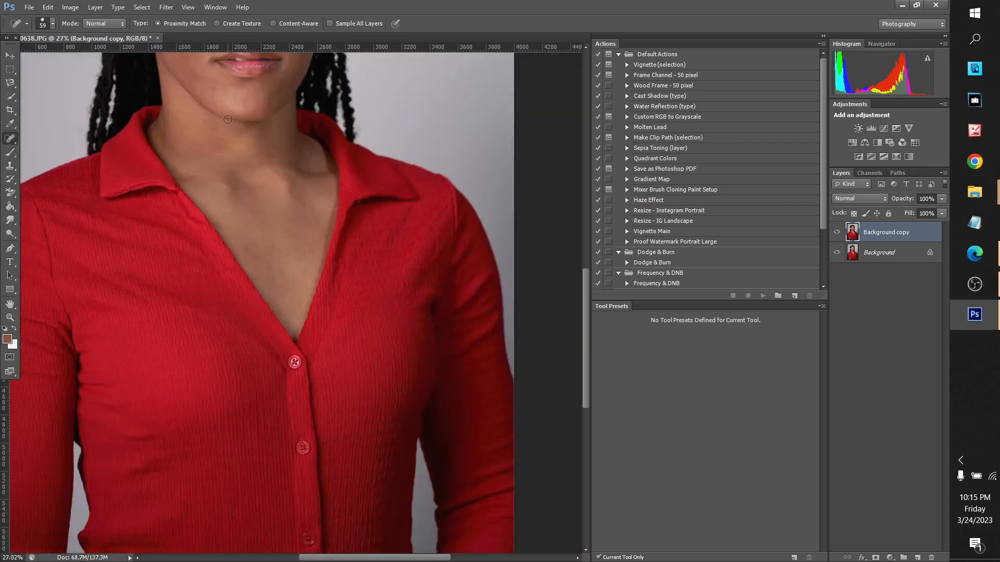
{"action": "scroll", "coordinate": [228, 120], "scroll_direction": "up", "scroll_amount": 5}
{"action": "left_click", "coordinate": [247, 168]}
Switch to the Clone Stamp tool, sample clean skin on the chest and clone it over the adjacent blemish.
{"action": "scroll", "coordinate": [246, 91], "scroll_direction": "down", "scroll_amount": 4}
{"action": "scroll", "coordinate": [330, 161], "scroll_direction": "up", "scroll_amount": 6}
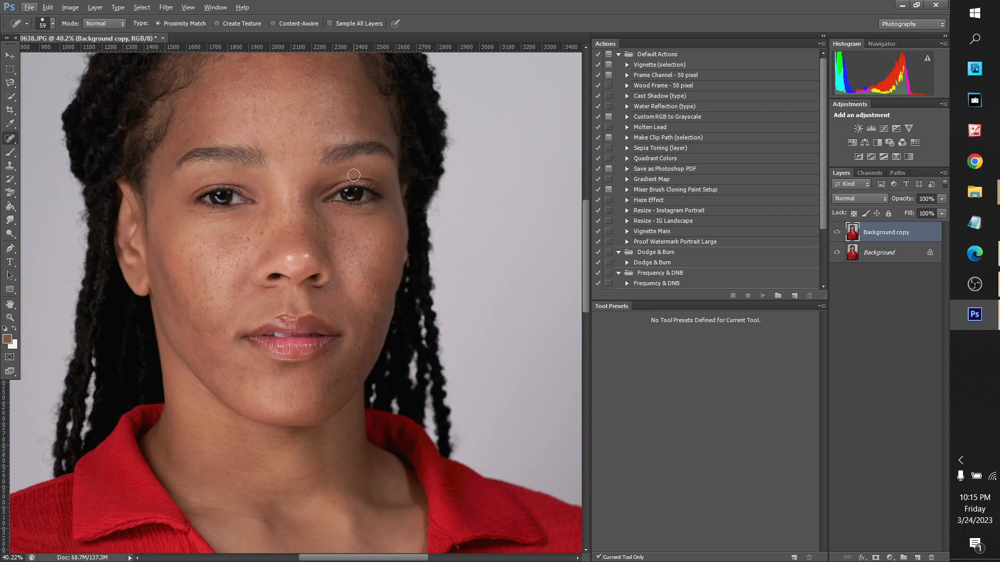
{"action": "scroll", "coordinate": [323, 208], "scroll_direction": "up", "scroll_amount": 3}
{"action": "scroll", "coordinate": [282, 255], "scroll_direction": "up", "scroll_amount": 5}
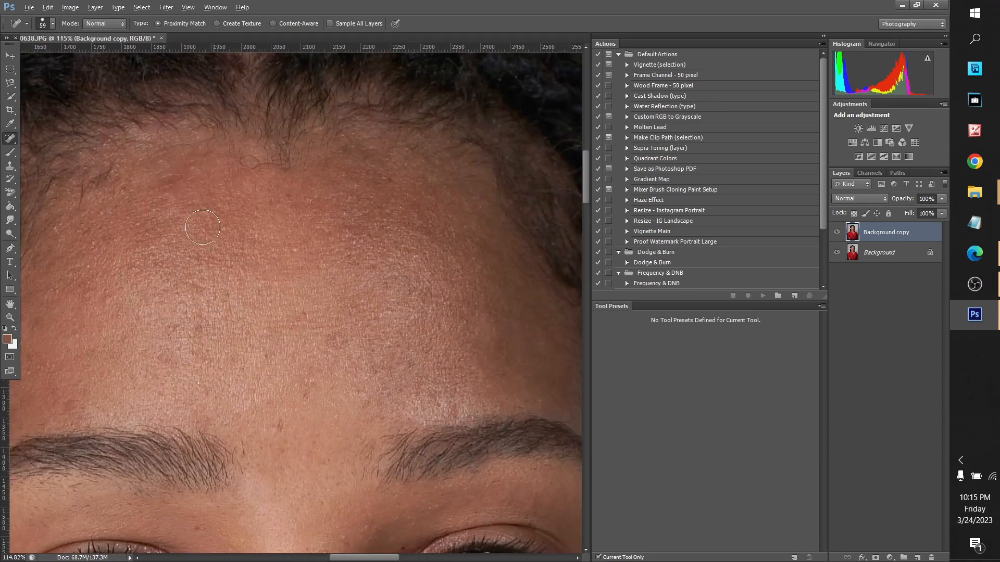
{"action": "key", "text": "s"}
{"action": "scroll", "coordinate": [262, 191], "scroll_direction": "down", "scroll_amount": 1}
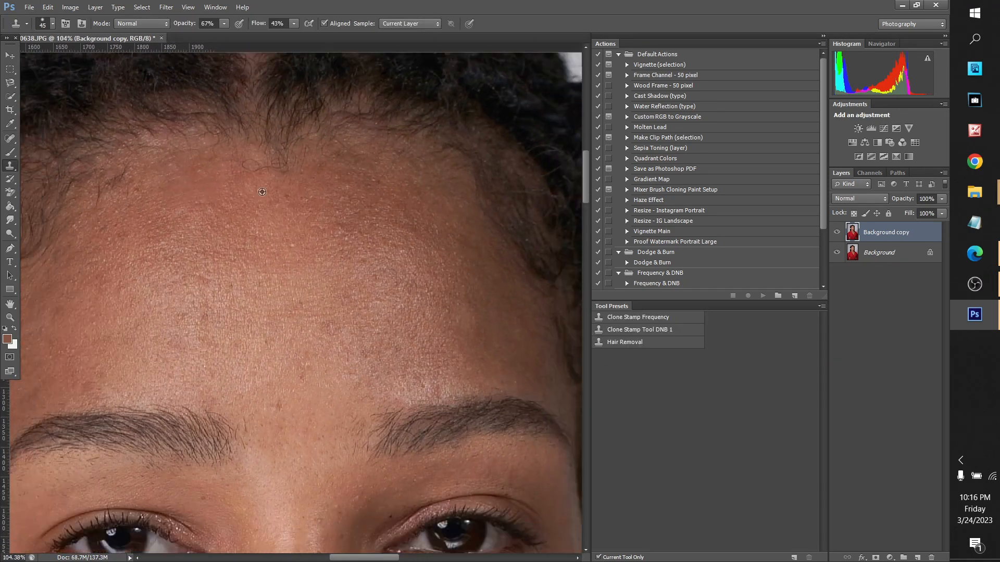
{"action": "scroll", "coordinate": [262, 191], "scroll_direction": "down", "scroll_amount": 15}
{"action": "scroll", "coordinate": [342, 383], "scroll_direction": "up", "scroll_amount": 10}
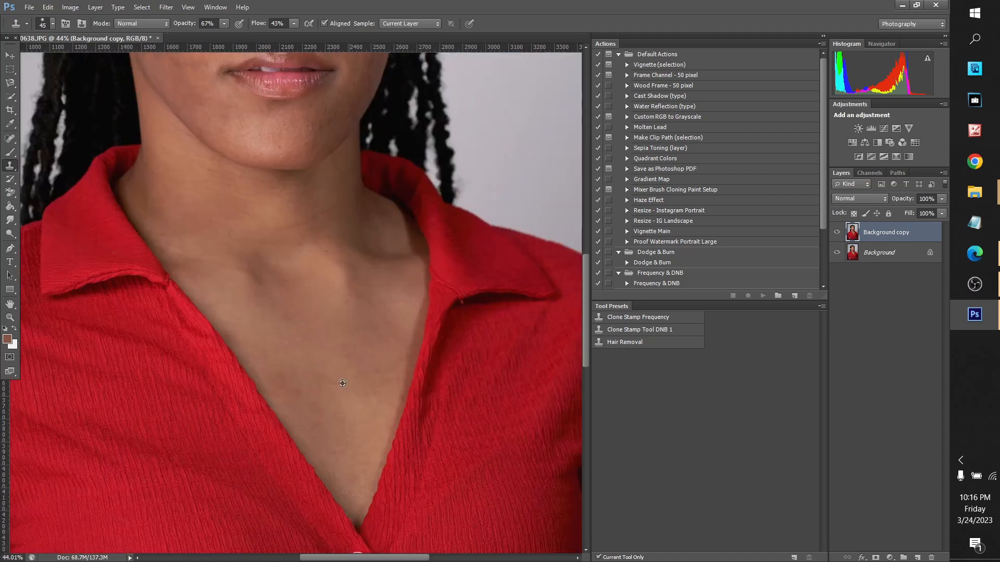
{"action": "scroll", "coordinate": [342, 383], "scroll_direction": "up", "scroll_amount": 5}
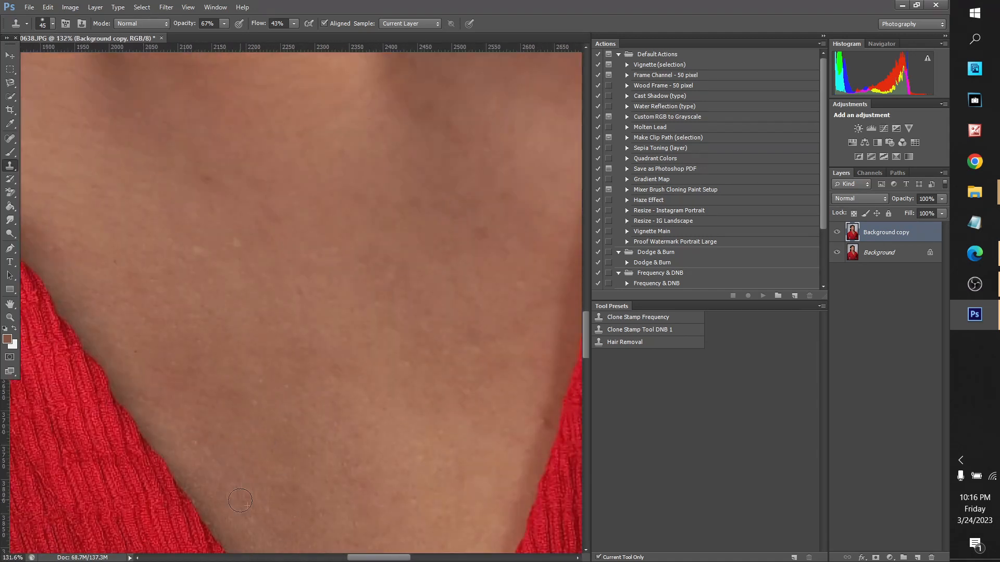
{"action": "scroll", "coordinate": [262, 367], "scroll_direction": "down", "scroll_amount": 3}
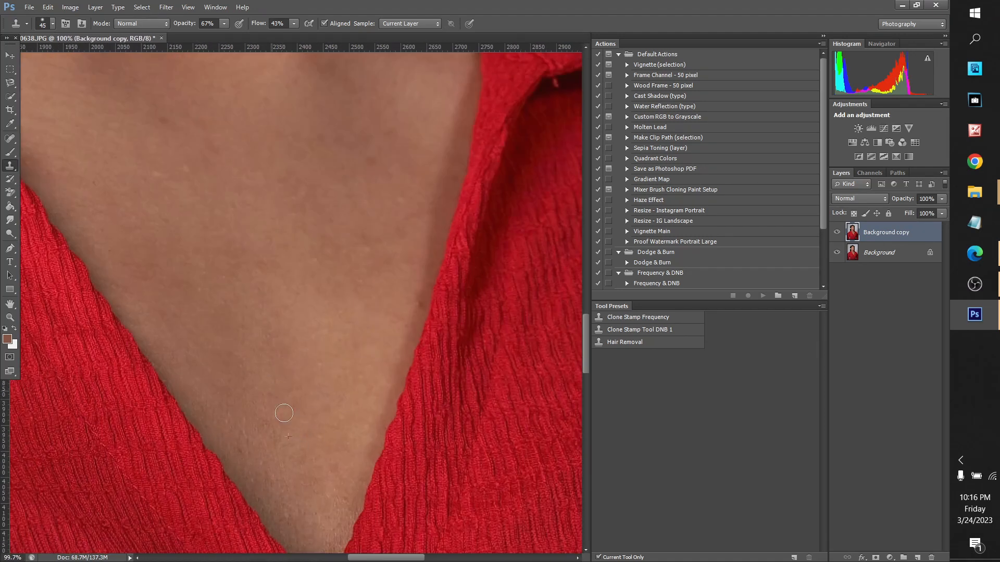
{"action": "scroll", "coordinate": [183, 254], "scroll_direction": "down", "scroll_amount": 4}
{"action": "scroll", "coordinate": [364, 190], "scroll_direction": "up", "scroll_amount": 3}
{"action": "left_click", "coordinate": [317, 242], "text": "alt"}
{"action": "left_click", "coordinate": [301, 248]}
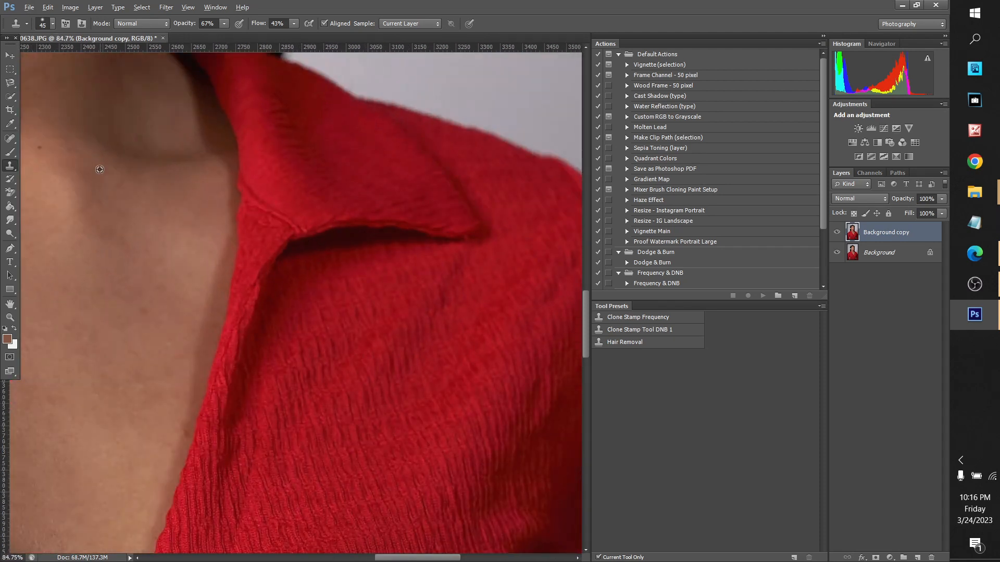
Examine the red shirt's collar, front and sleeves up close and in the full portrait for flaws.
{"action": "scroll", "coordinate": [302, 244], "scroll_direction": "down", "scroll_amount": 6}
{"action": "scroll", "coordinate": [294, 378], "scroll_direction": "up", "scroll_amount": 1}
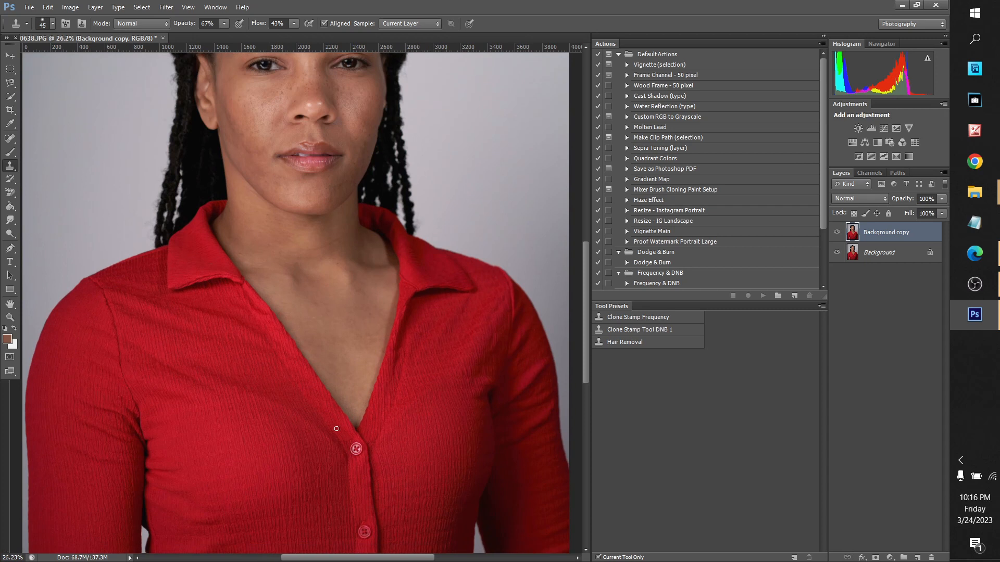
{"action": "scroll", "coordinate": [338, 391], "scroll_direction": "down", "scroll_amount": 3}
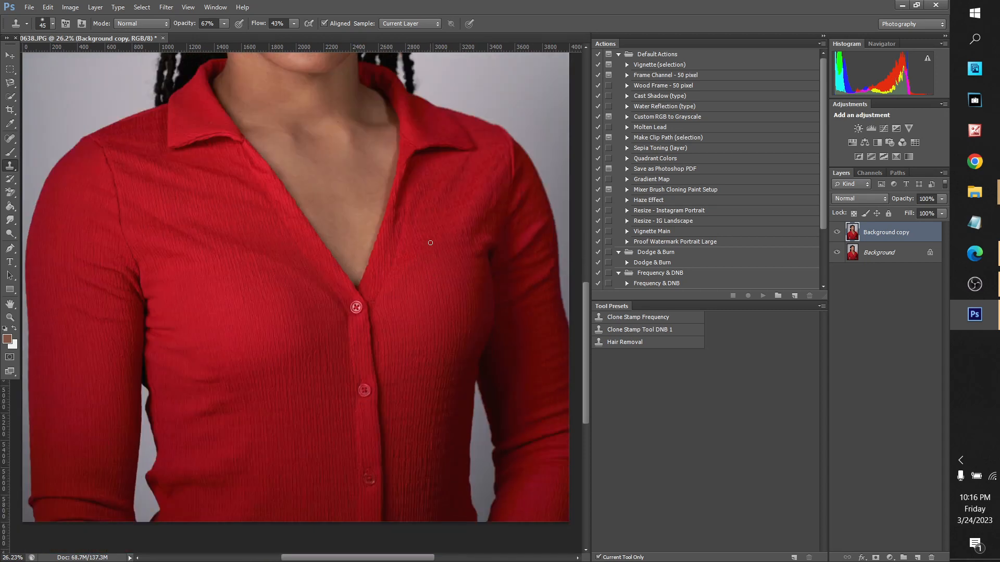
{"action": "scroll", "coordinate": [470, 251], "scroll_direction": "up", "scroll_amount": 5}
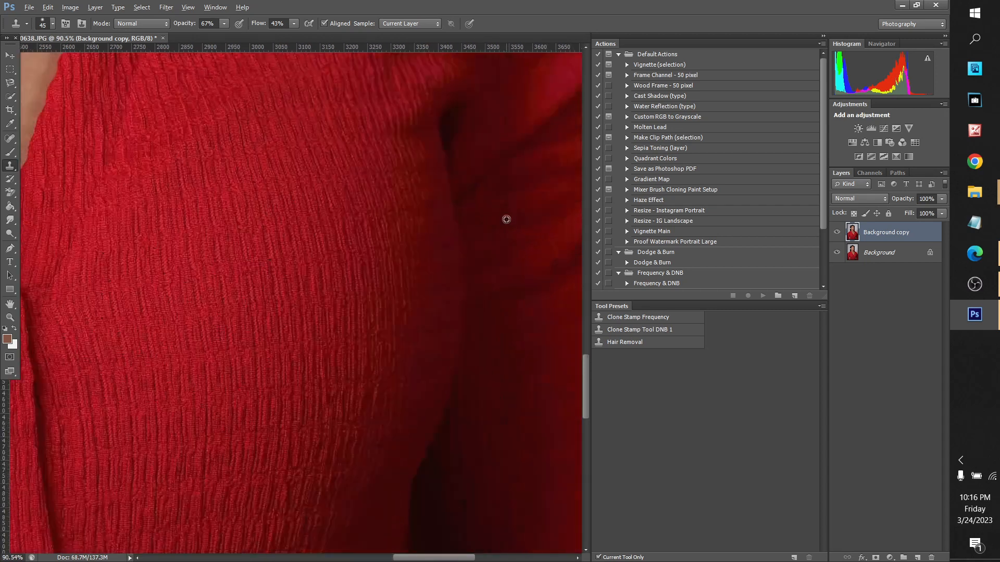
{"action": "scroll", "coordinate": [426, 225], "scroll_direction": "down", "scroll_amount": 6}
{"action": "scroll", "coordinate": [179, 340], "scroll_direction": "up", "scroll_amount": 3}
{"action": "scroll", "coordinate": [179, 339], "scroll_direction": "up", "scroll_amount": 5}
{"action": "scroll", "coordinate": [225, 371], "scroll_direction": "up", "scroll_amount": 4}
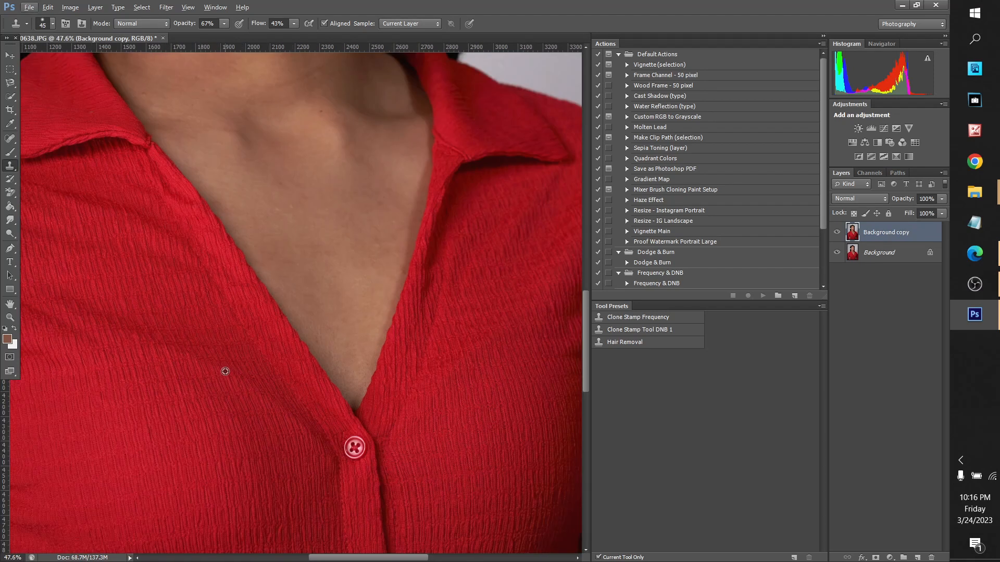
{"action": "scroll", "coordinate": [229, 355], "scroll_direction": "down", "scroll_amount": 7}
{"action": "scroll", "coordinate": [312, 149], "scroll_direction": "down", "scroll_amount": 2}
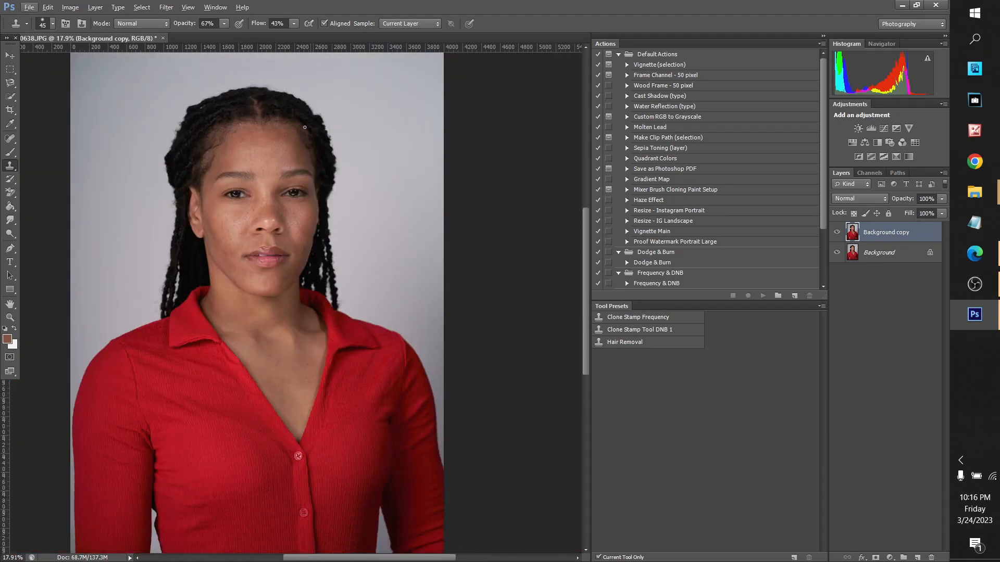
Examine the braids' outer edge, chin, neck and cheeks up close, and check the whole portrait for remaining blemishes.
{"action": "scroll", "coordinate": [313, 156], "scroll_direction": "up", "scroll_amount": 1}
{"action": "scroll", "coordinate": [371, 274], "scroll_direction": "up", "scroll_amount": 6}
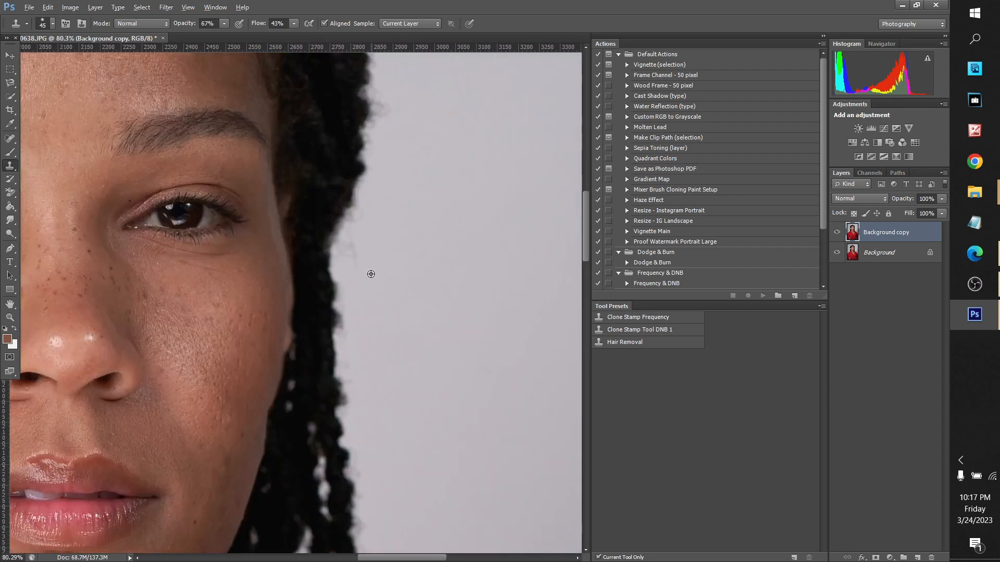
{"action": "scroll", "coordinate": [358, 249], "scroll_direction": "down", "scroll_amount": 6}
{"action": "scroll", "coordinate": [416, 354], "scroll_direction": "up", "scroll_amount": 8}
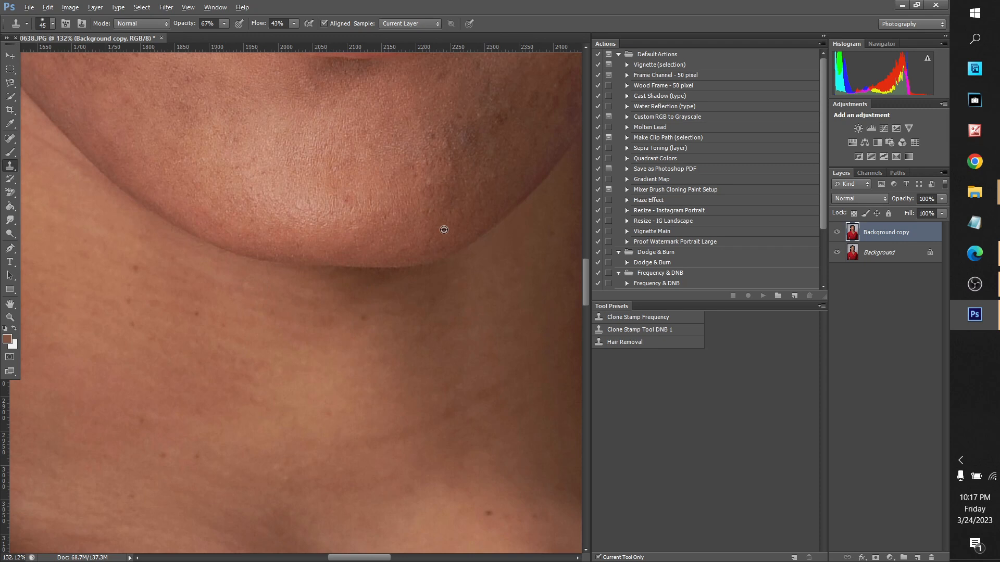
{"action": "scroll", "coordinate": [542, 143], "scroll_direction": "down", "scroll_amount": 2}
{"action": "scroll", "coordinate": [279, 133], "scroll_direction": "up", "scroll_amount": 2}
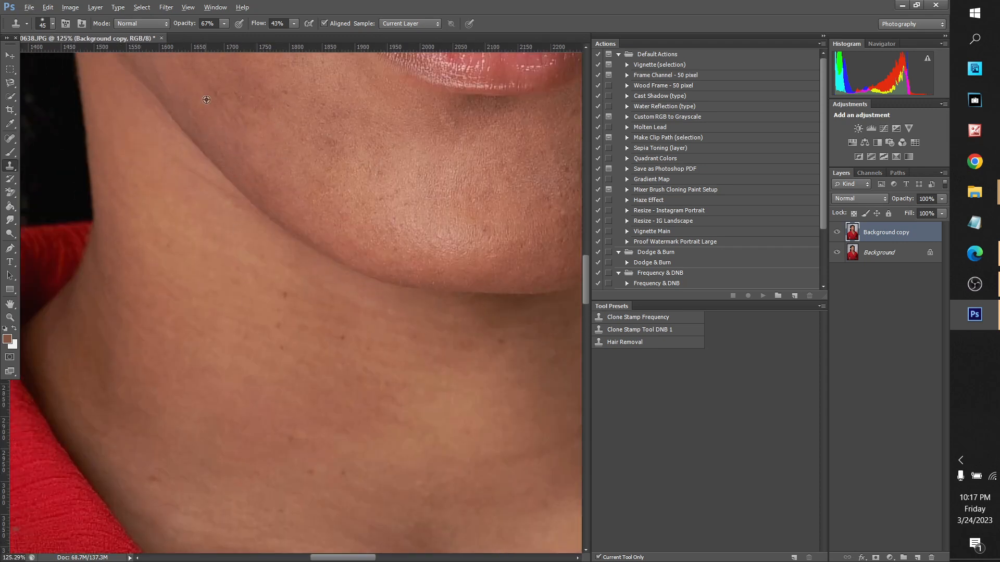
{"action": "scroll", "coordinate": [184, 264], "scroll_direction": "down", "scroll_amount": 5}
{"action": "scroll", "coordinate": [492, 295], "scroll_direction": "up", "scroll_amount": 2}
{"action": "scroll", "coordinate": [507, 390], "scroll_direction": "down", "scroll_amount": 2}
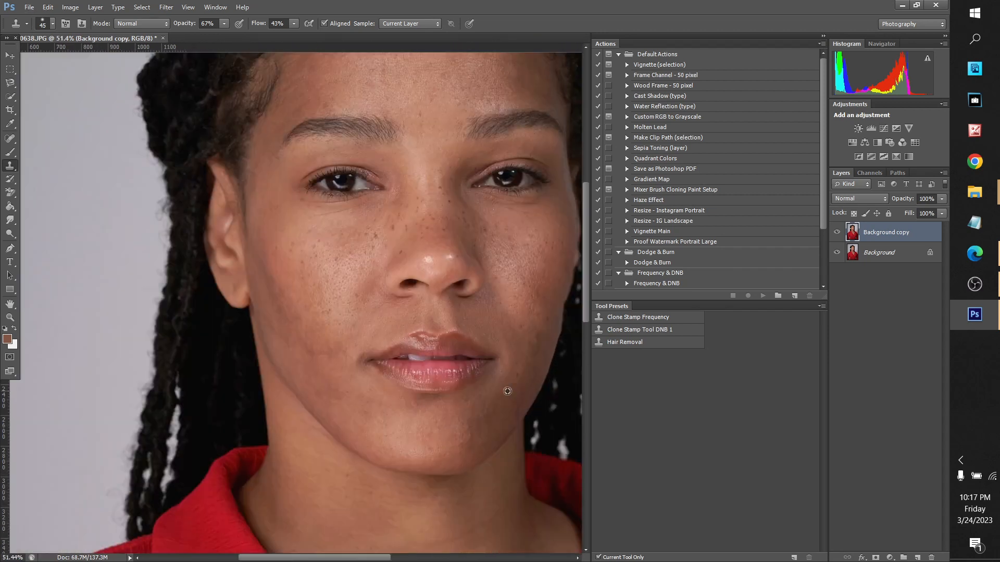
{"action": "scroll", "coordinate": [309, 329], "scroll_direction": "up", "scroll_amount": 2}
{"action": "left_click", "coordinate": [248, 334], "text": "alt"}
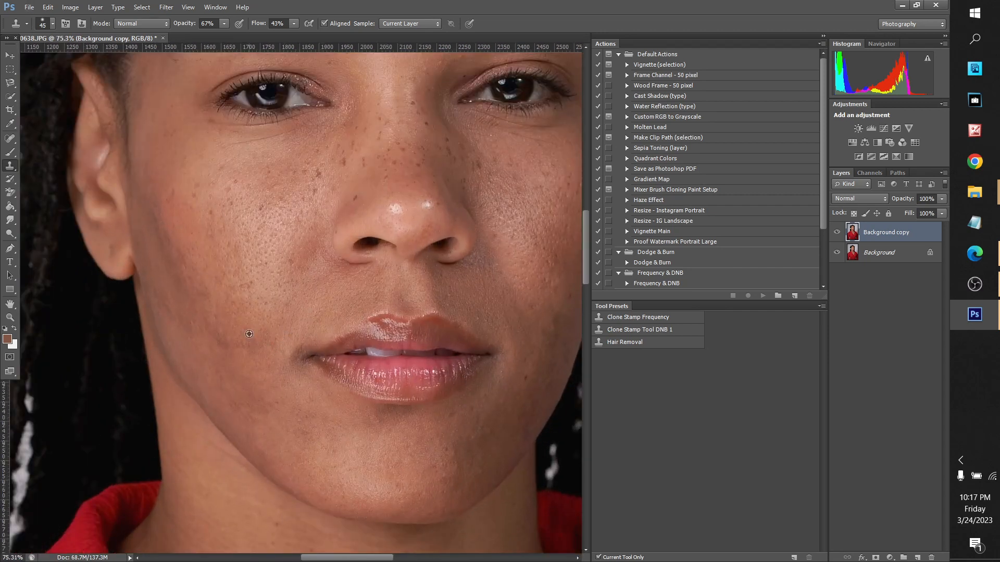
{"action": "scroll", "coordinate": [290, 330], "scroll_direction": "up", "scroll_amount": 2}
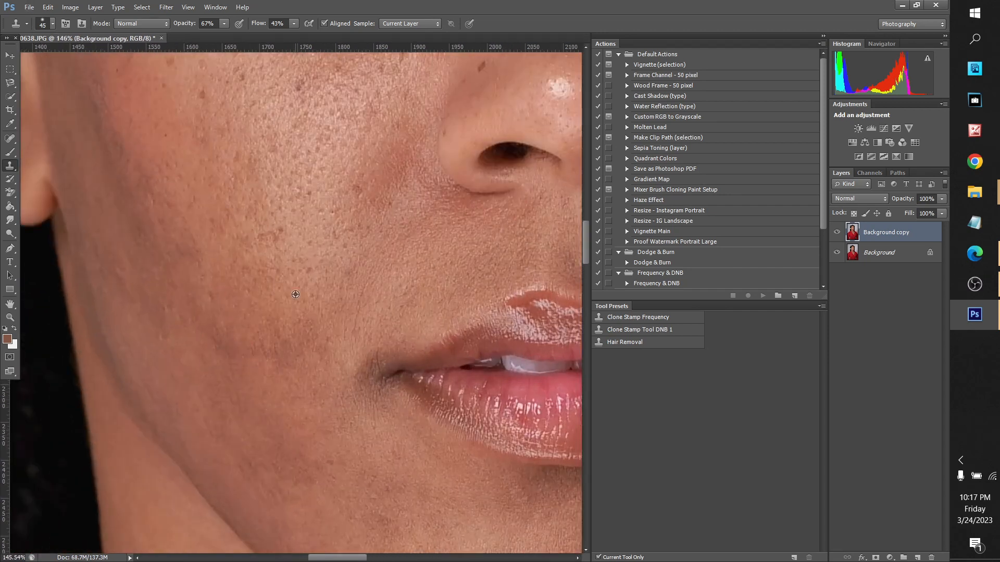
{"action": "scroll", "coordinate": [340, 324], "scroll_direction": "down", "scroll_amount": 3}
{"action": "scroll", "coordinate": [340, 325], "scroll_direction": "down", "scroll_amount": 5}
{"action": "scroll", "coordinate": [297, 334], "scroll_direction": "up", "scroll_amount": 1}
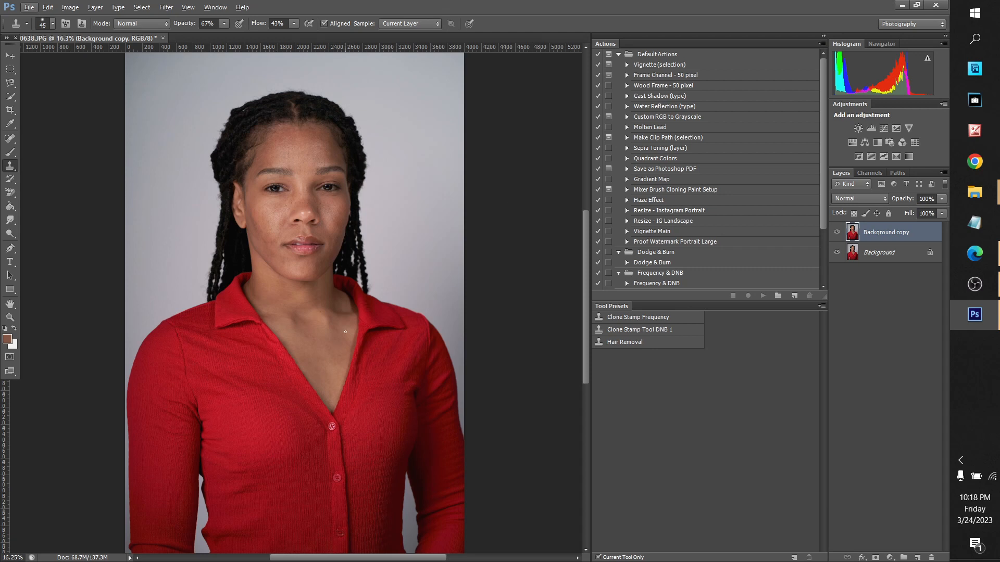
Run the Basic FS_PM frequency separation action on the Background copy layer.
{"action": "scroll", "coordinate": [682, 260], "scroll_direction": "down", "scroll_amount": 3}
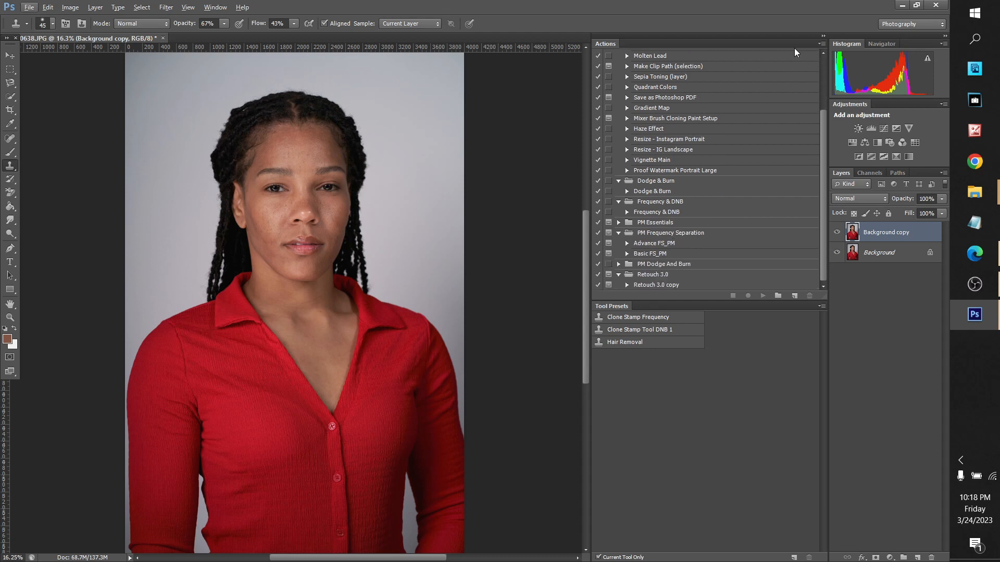
{"action": "left_click", "coordinate": [824, 36]}
{"action": "left_click", "coordinate": [823, 35]}
{"action": "scroll", "coordinate": [877, 96], "scroll_direction": "up", "scroll_amount": 2}
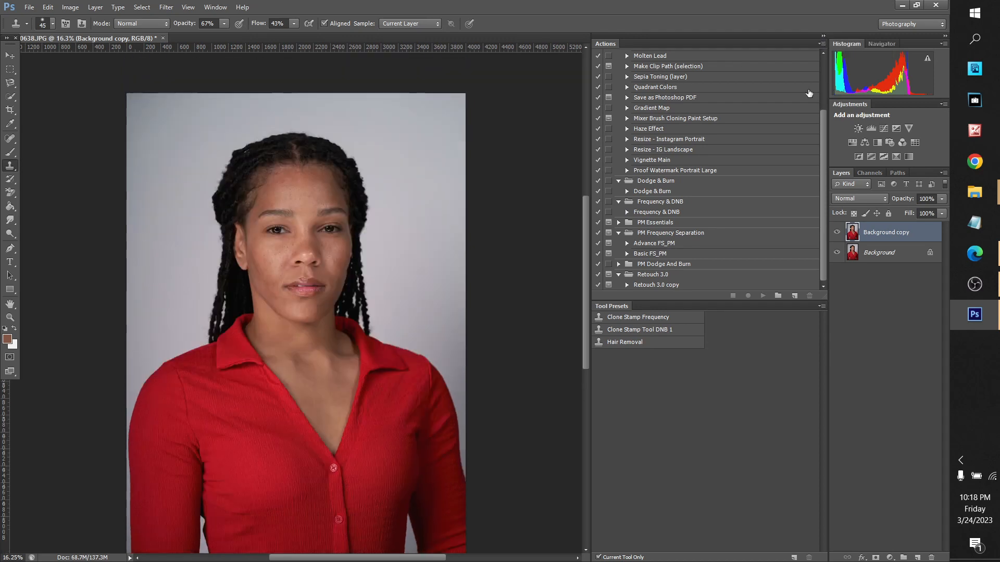
{"action": "scroll", "coordinate": [783, 111], "scroll_direction": "up", "scroll_amount": 3}
{"action": "scroll", "coordinate": [670, 214], "scroll_direction": "down", "scroll_amount": 3}
{"action": "left_click", "coordinate": [644, 254]}
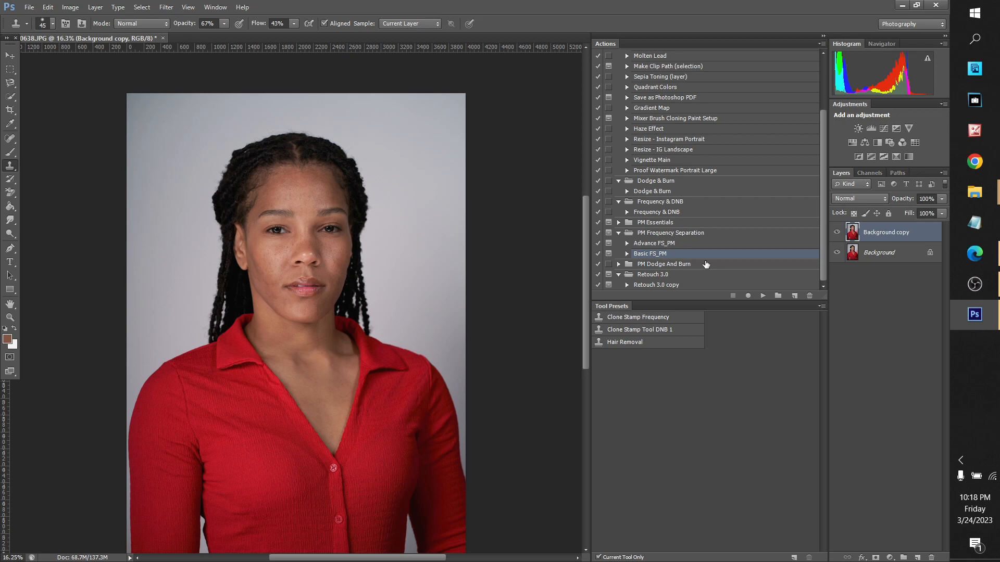
{"action": "scroll", "coordinate": [379, 232], "scroll_direction": "down", "scroll_amount": 4}
{"action": "scroll", "coordinate": [664, 258], "scroll_direction": "up", "scroll_amount": 1}
{"action": "scroll", "coordinate": [657, 281], "scroll_direction": "down", "scroll_amount": 1}
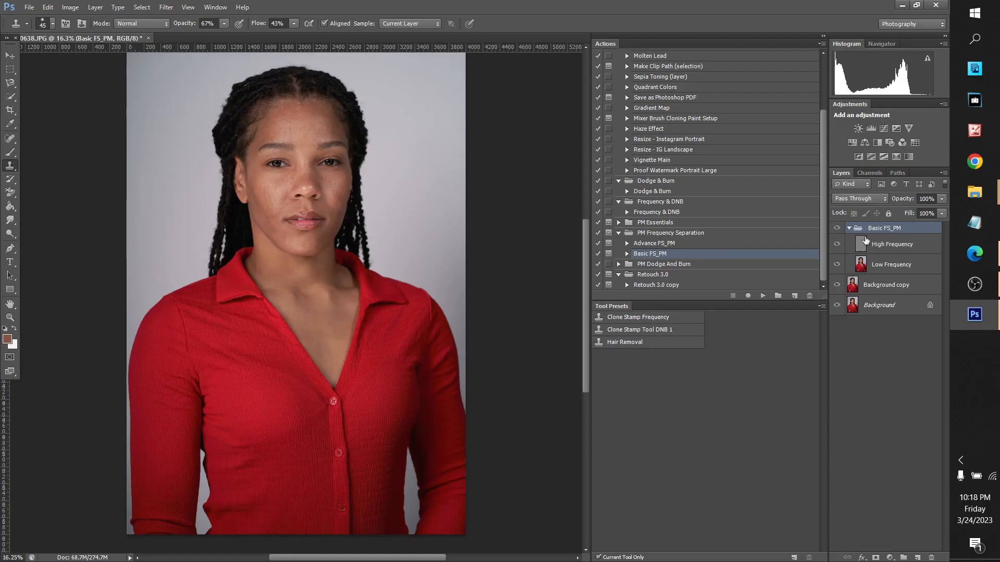
Make the High Frequency layer of the Basic FS_PM group active and ready the Clone Stamp tool for texture retouching.
{"action": "left_click", "coordinate": [867, 241]}
{"action": "scroll", "coordinate": [338, 171], "scroll_direction": "up", "scroll_amount": 14}
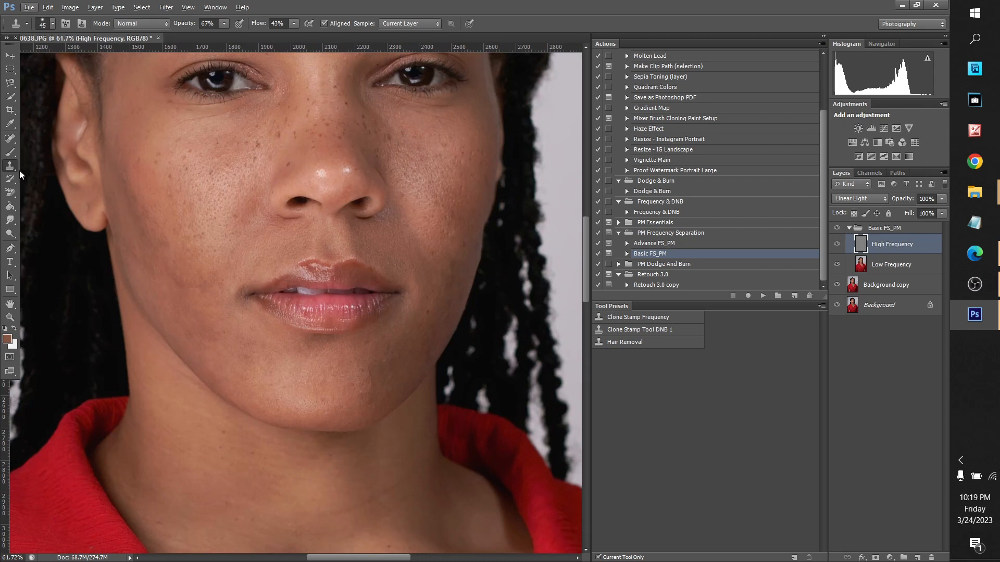
{"action": "left_click", "coordinate": [907, 266]}
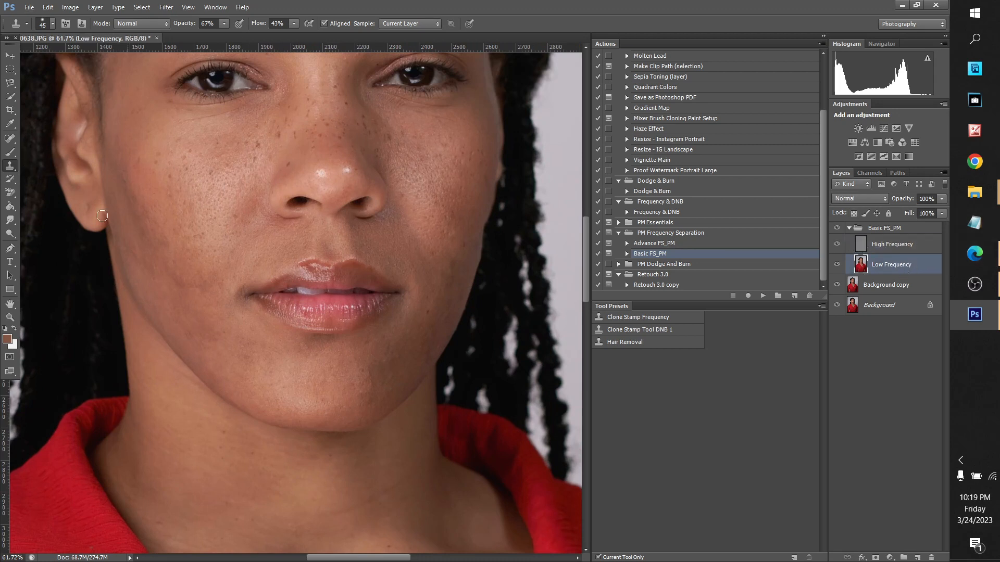
{"action": "left_click", "coordinate": [10, 152]}
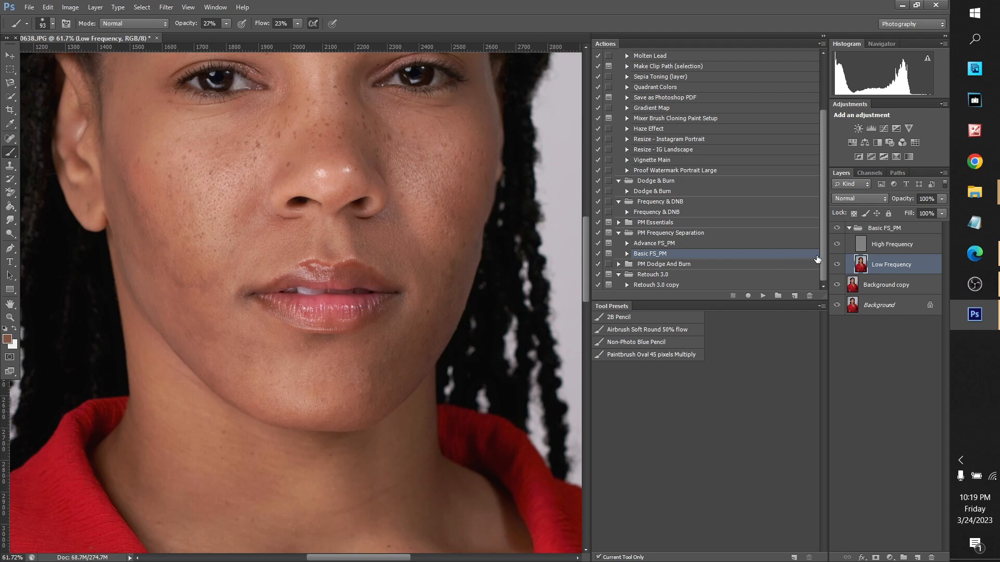
{"action": "left_click", "coordinate": [865, 245]}
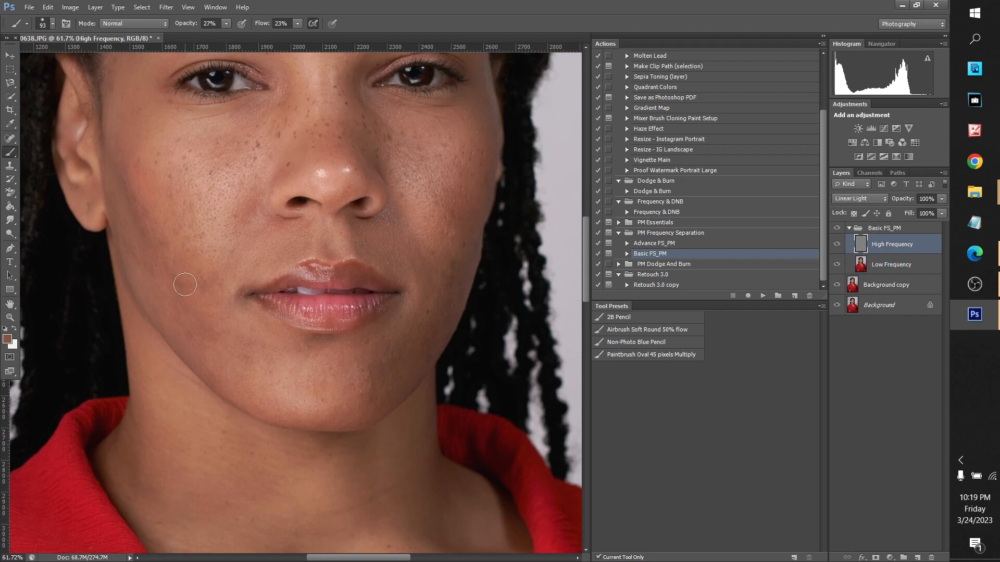
{"action": "left_click", "coordinate": [10, 166]}
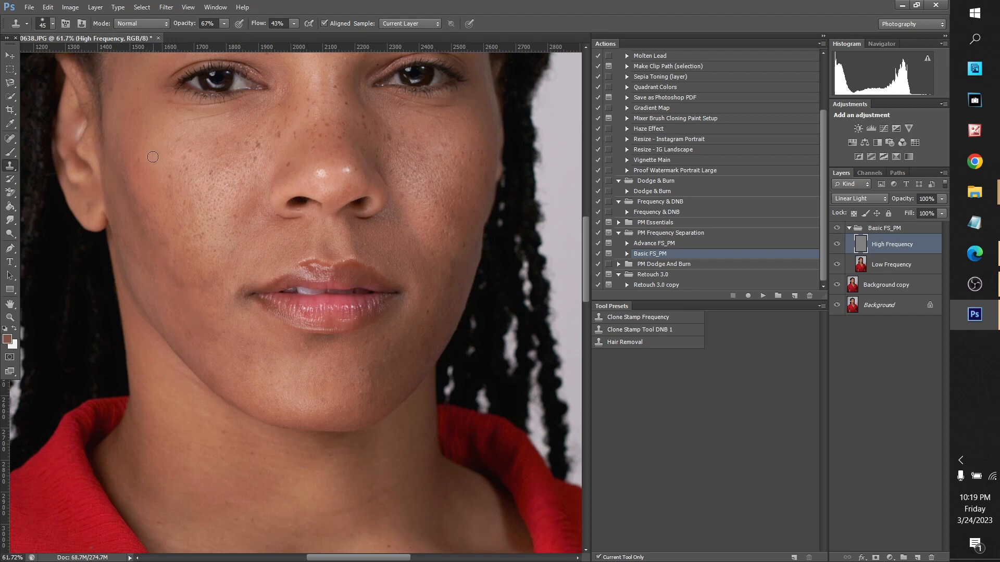
Examine the cheek's skin texture and tone up close, checking both the High Frequency and Low Frequency layers.
{"action": "scroll", "coordinate": [207, 193], "scroll_direction": "up", "scroll_amount": 5}
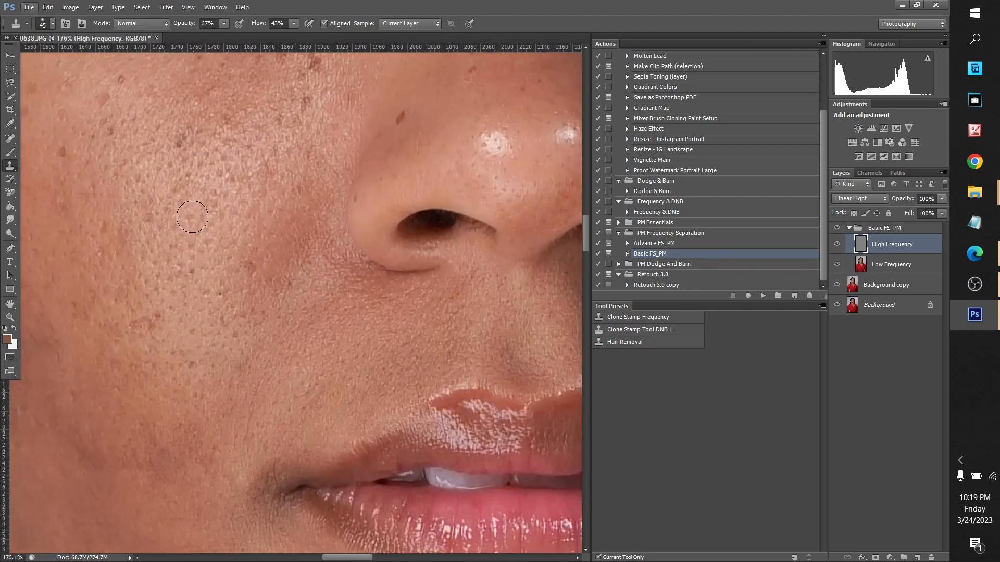
{"action": "scroll", "coordinate": [207, 295], "scroll_direction": "left", "scroll_amount": 5}
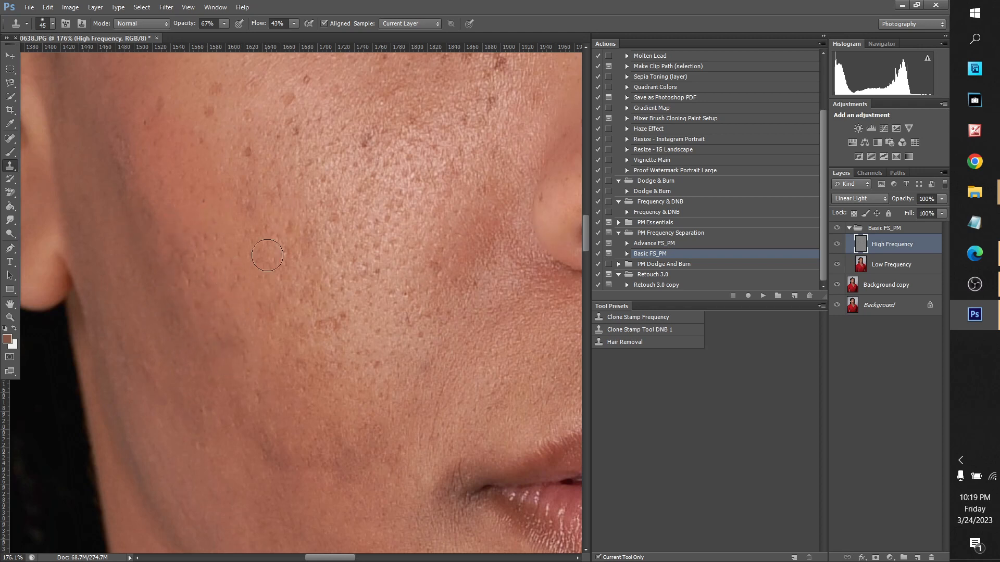
{"action": "left_click", "coordinate": [879, 271]}
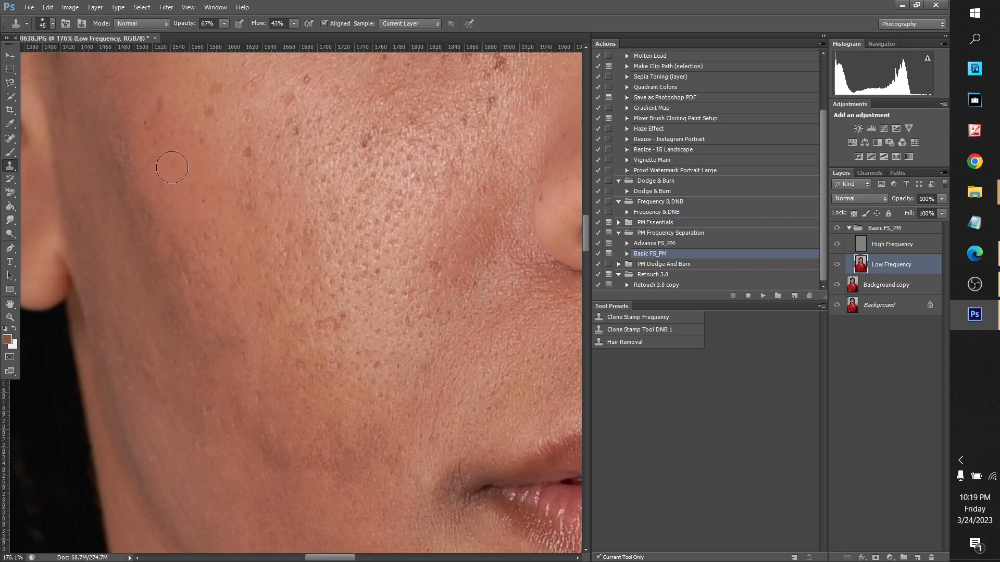
{"action": "left_click", "coordinate": [275, 398], "text": "alt"}
{"action": "scroll", "coordinate": [351, 472], "scroll_direction": "down", "scroll_amount": 4}
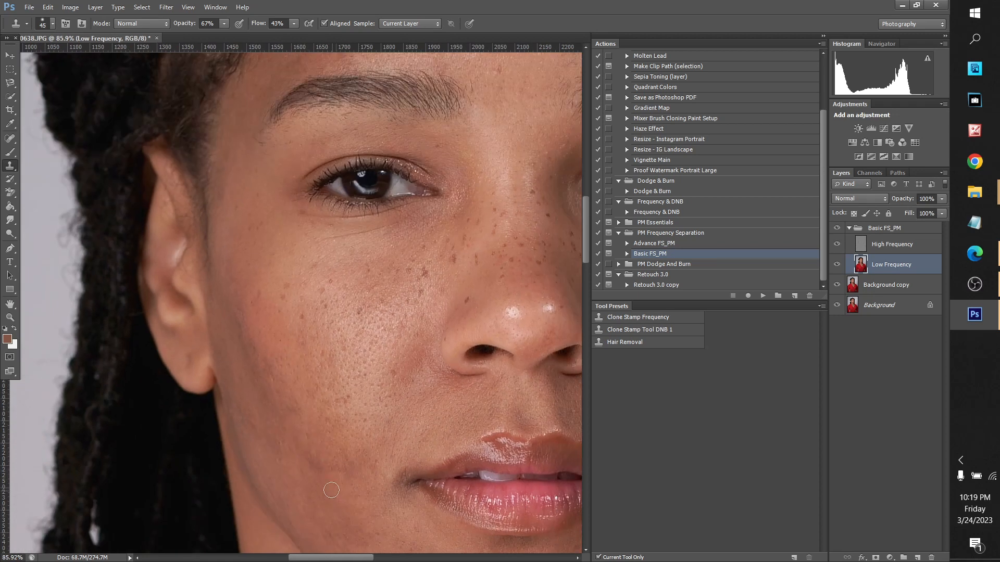
Return to the High Frequency layer and sample skin texture near the hairline above the ear with the Clone Stamp.
{"action": "left_click", "coordinate": [861, 249]}
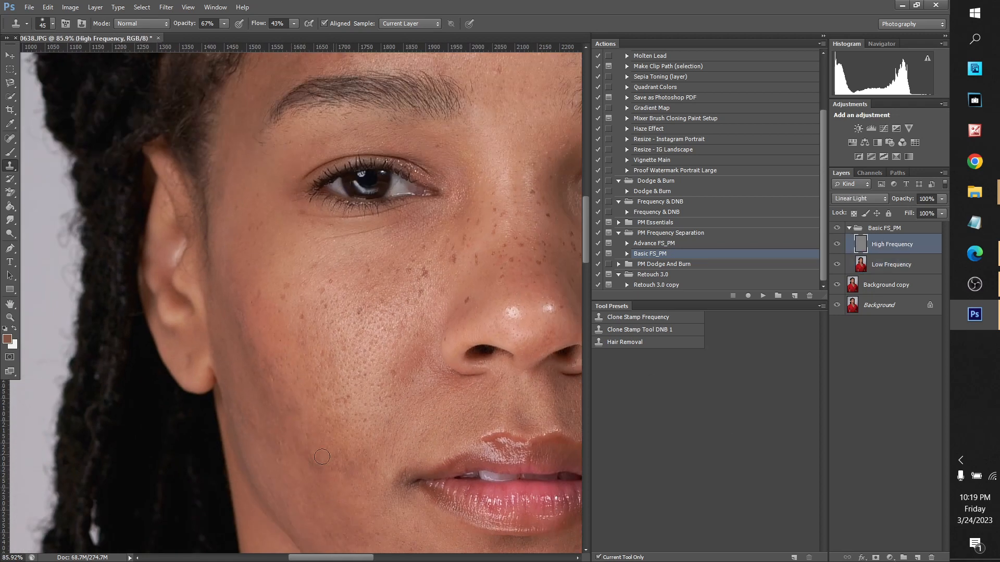
{"action": "scroll", "coordinate": [305, 402], "scroll_direction": "up", "scroll_amount": 3}
{"action": "scroll", "coordinate": [252, 278], "scroll_direction": "down", "scroll_amount": 3}
{"action": "scroll", "coordinate": [252, 279], "scroll_direction": "up", "scroll_amount": 2}
{"action": "scroll", "coordinate": [212, 197], "scroll_direction": "up", "scroll_amount": 4}
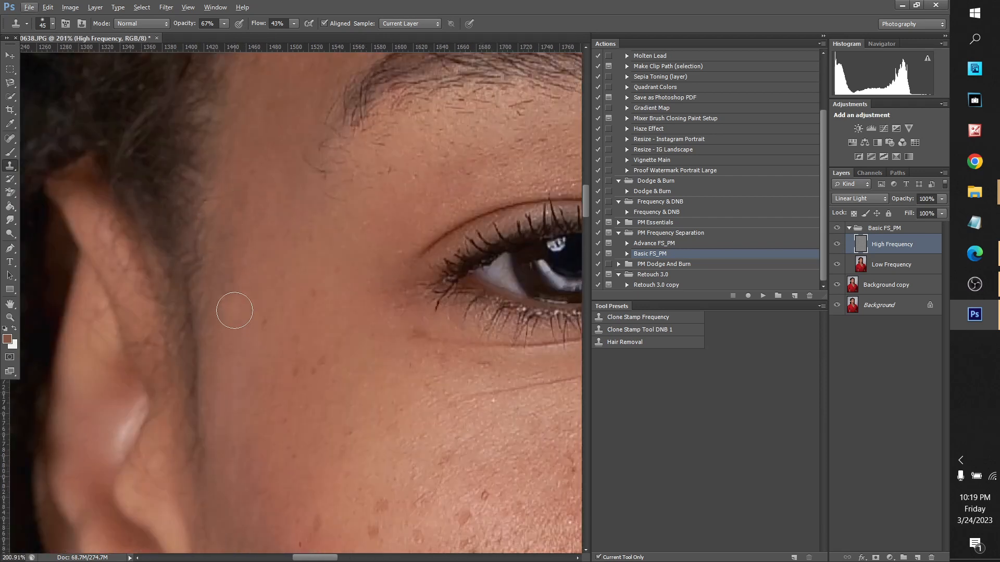
{"action": "left_click", "coordinate": [251, 164], "text": "alt"}
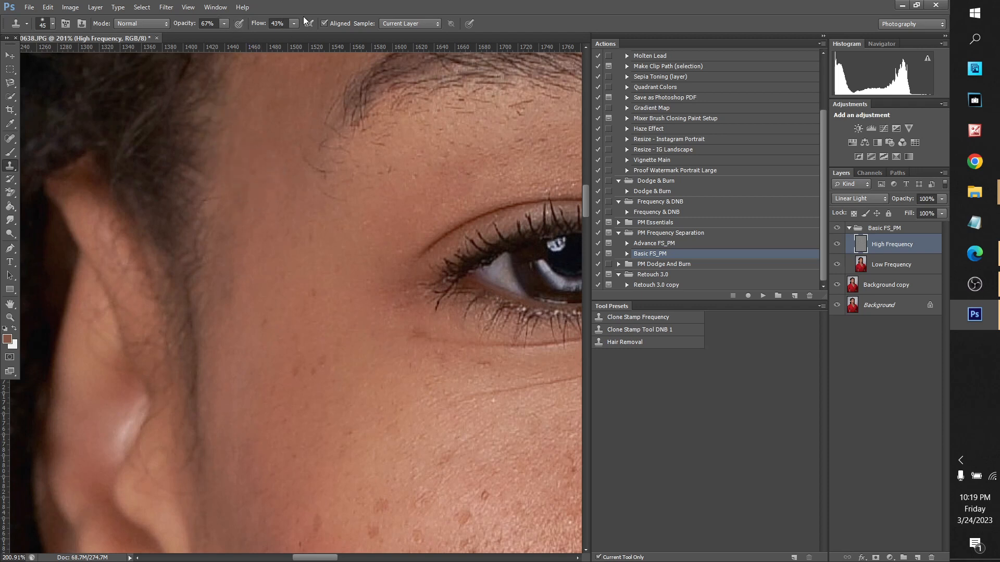
Float the portrait in its own document window and widen it up to the neighbouring panels.
{"action": "left_click", "coordinate": [26, 24]}
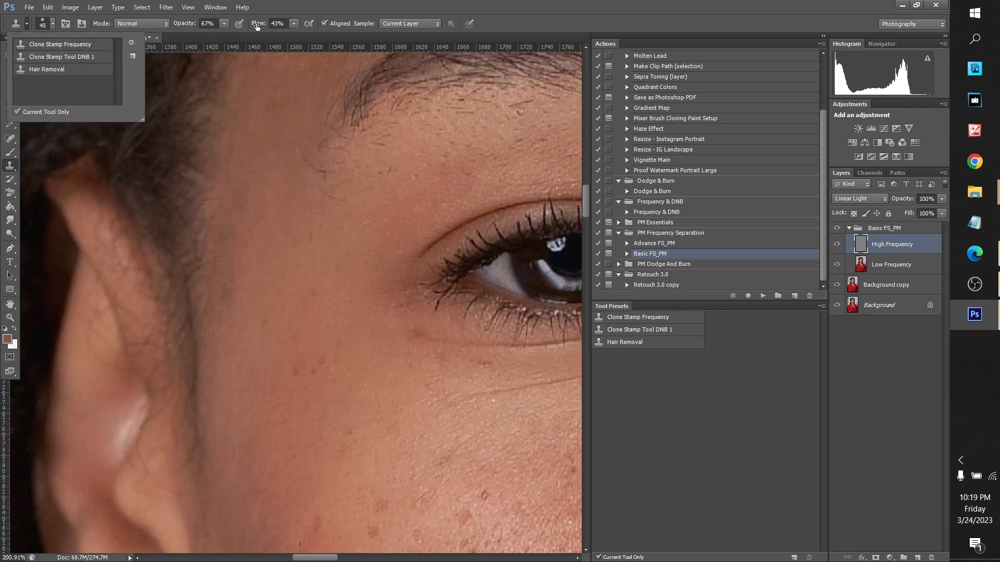
{"action": "left_click", "coordinate": [186, 31]}
{"action": "left_click_drag", "start_coordinate": [232, 33], "coordinate": [219, 22]}
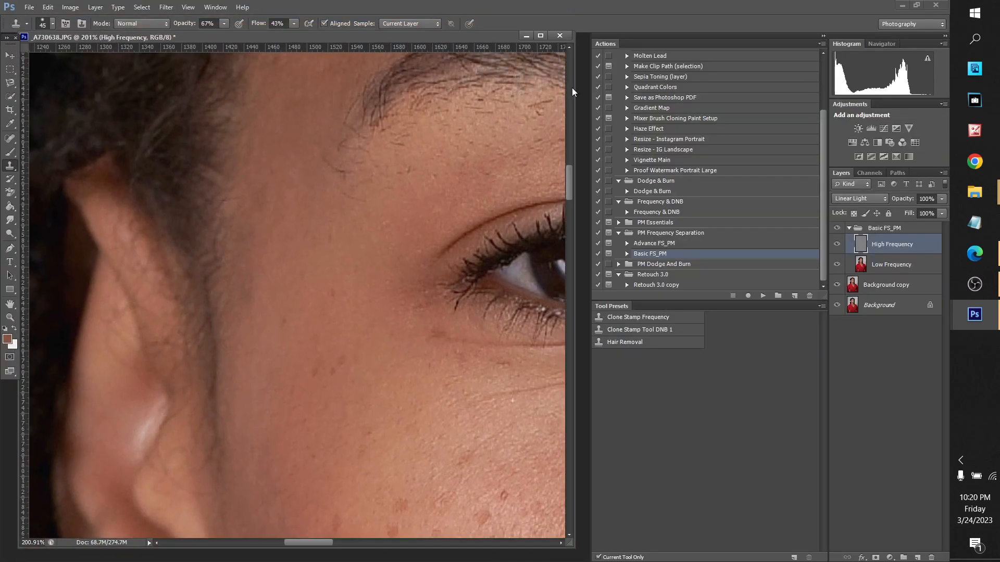
{"action": "left_click_drag", "start_coordinate": [573, 92], "coordinate": [589, 98]}
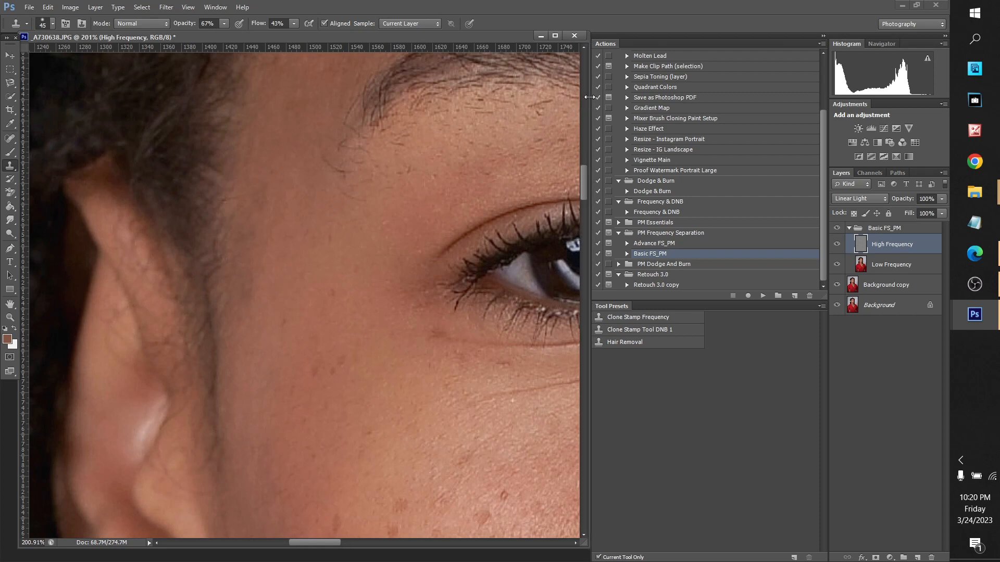
{"action": "left_click", "coordinate": [553, 36]}
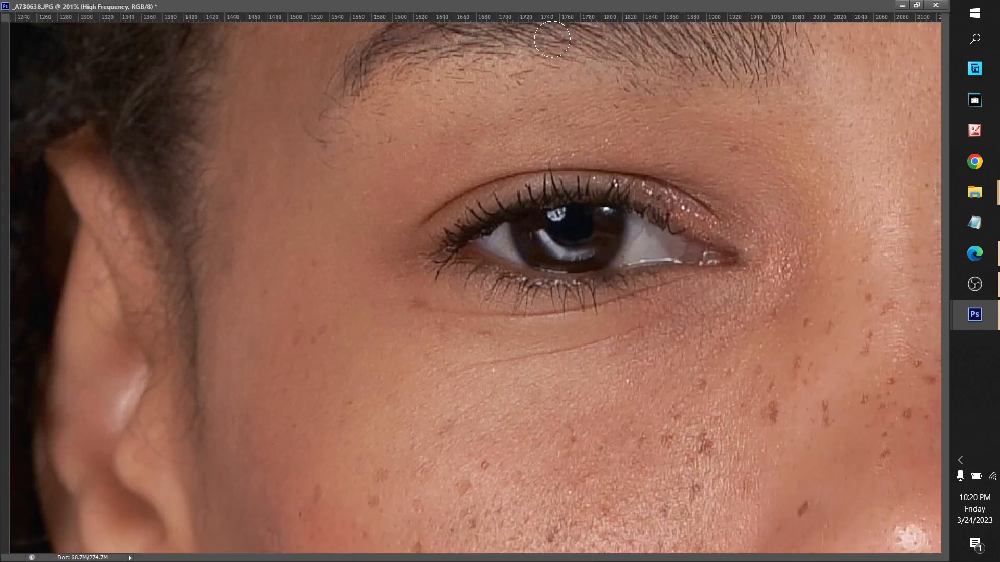
{"action": "left_click", "coordinate": [915, 8]}
{"action": "double_click", "coordinate": [454, 37]}
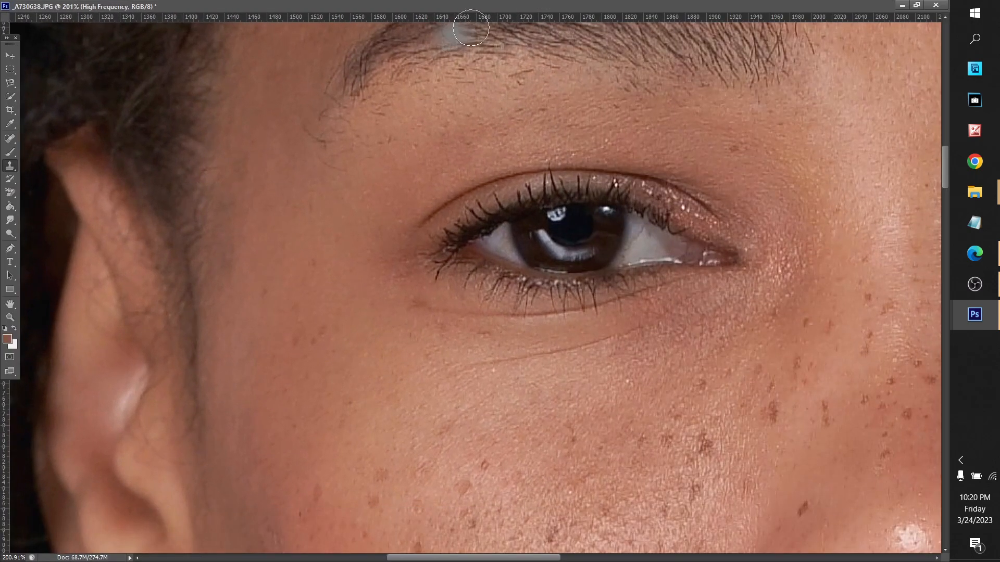
{"action": "left_click", "coordinate": [916, 6]}
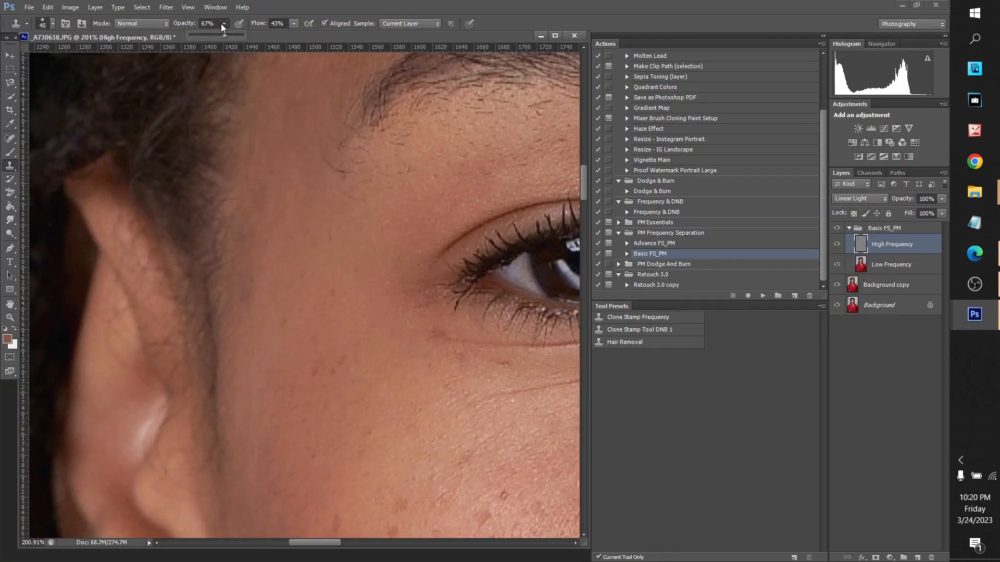
Try a Clone Stamp opacity of 100% and flow of 83%, and restore the settings with the Clone Stamp Frequency preset.
{"action": "left_click", "coordinate": [293, 24]}
{"action": "left_click", "coordinate": [295, 24]}
{"action": "left_click", "coordinate": [27, 23]}
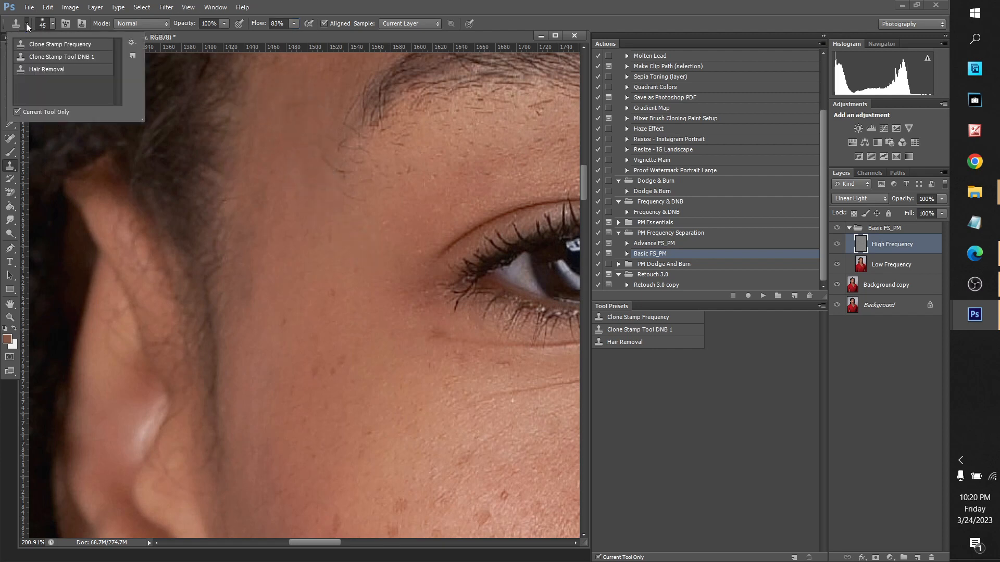
{"action": "left_click", "coordinate": [87, 45]}
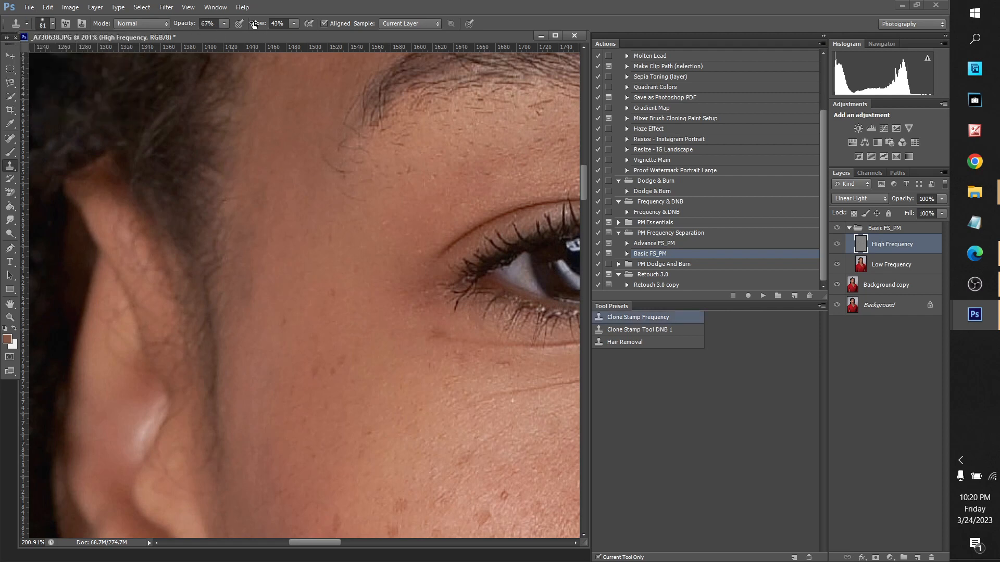
Sample clean skin on the temple between the ear and the outer corner of the eye with the Clone Stamp.
{"action": "scroll", "coordinate": [273, 358], "scroll_direction": "up", "scroll_amount": 3}
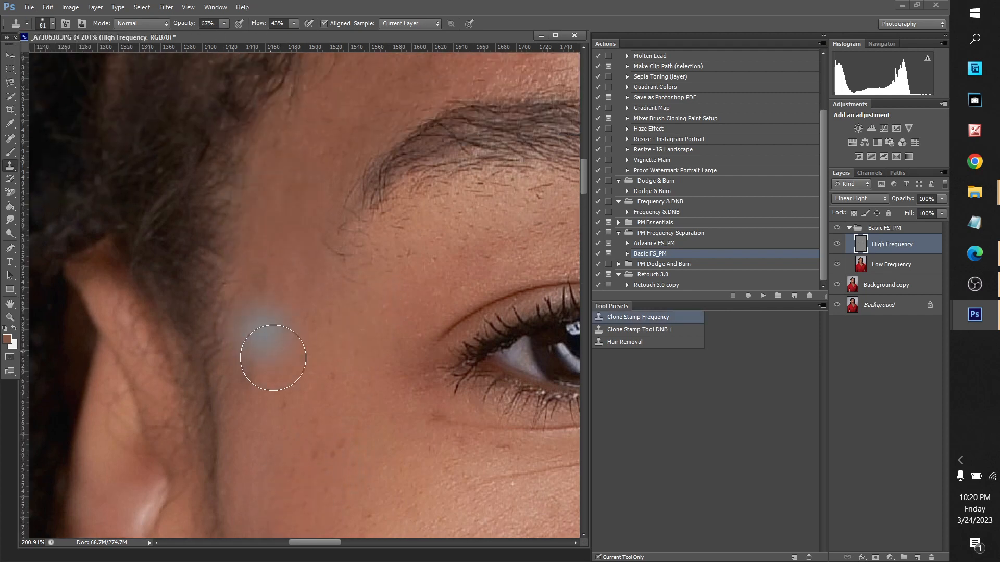
{"action": "key", "text": "alt"}
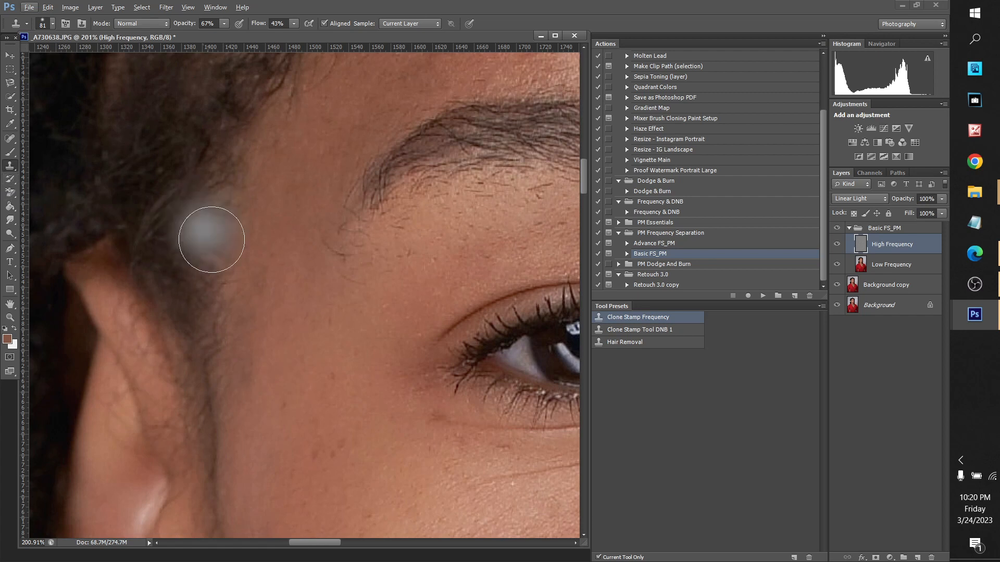
{"action": "left_click", "coordinate": [289, 353], "text": "alt"}
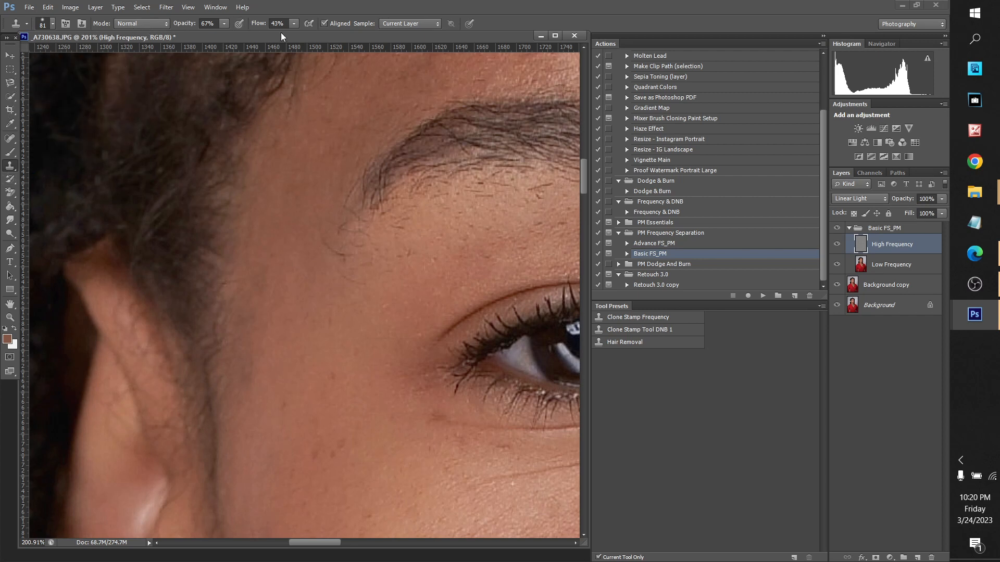
Review the Clone Stamp brush's size and hardness settings and the options for creating a new tool preset.
{"action": "left_click", "coordinate": [53, 27]}
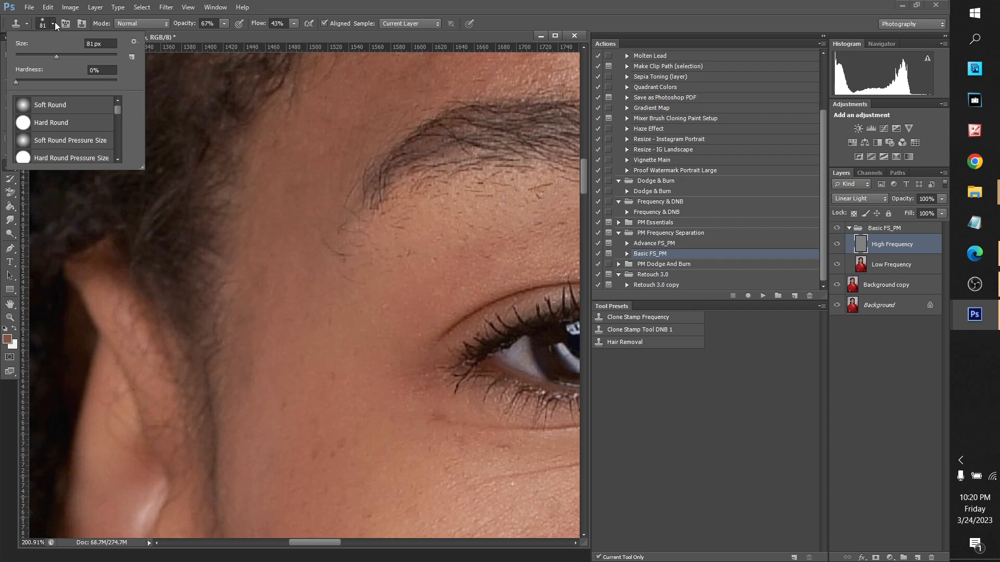
{"action": "left_click", "coordinate": [55, 22]}
{"action": "left_click", "coordinate": [27, 23]}
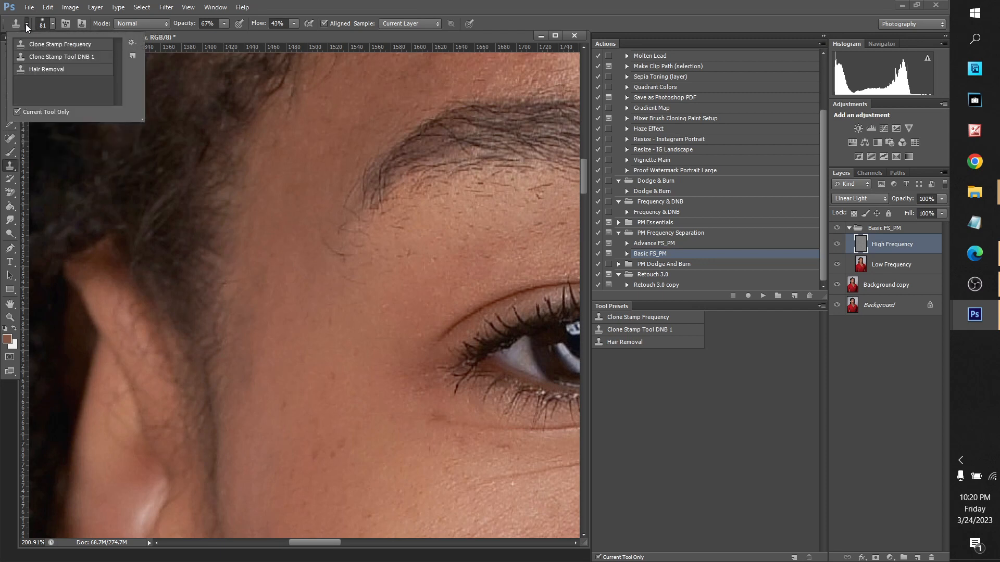
{"action": "left_click", "coordinate": [132, 43]}
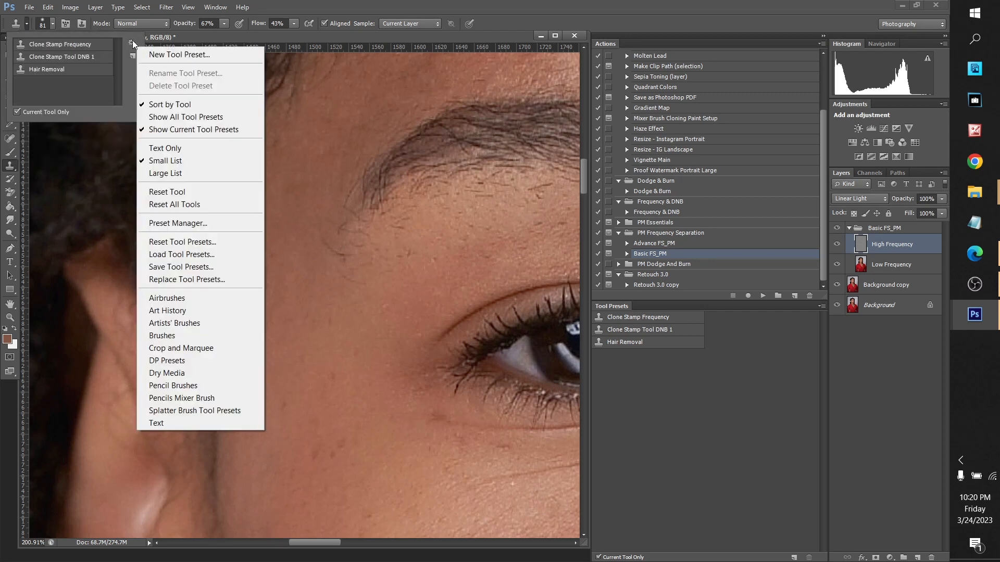
{"action": "left_click", "coordinate": [158, 54]}
{"action": "left_click", "coordinate": [599, 203]}
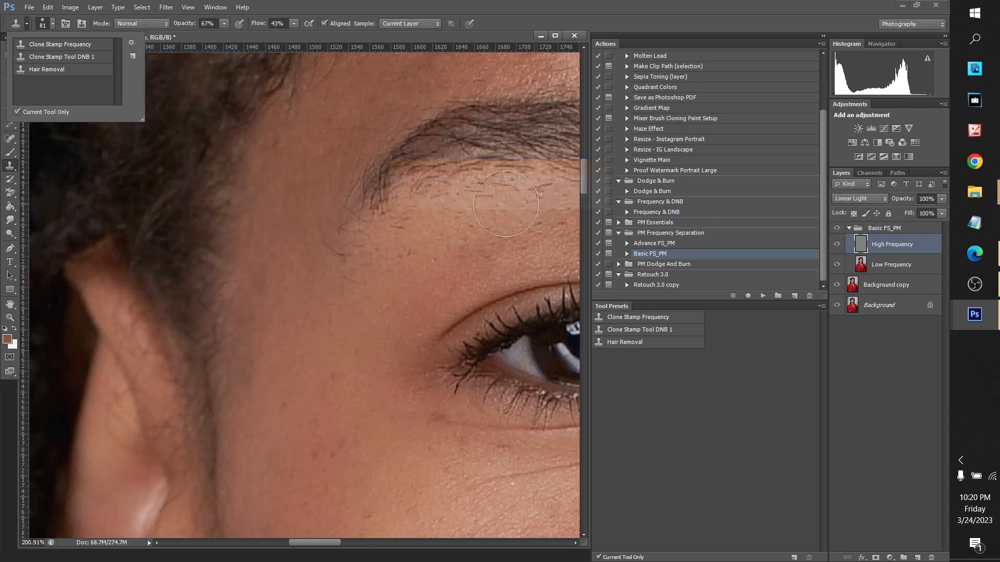
{"action": "left_click", "coordinate": [466, 5]}
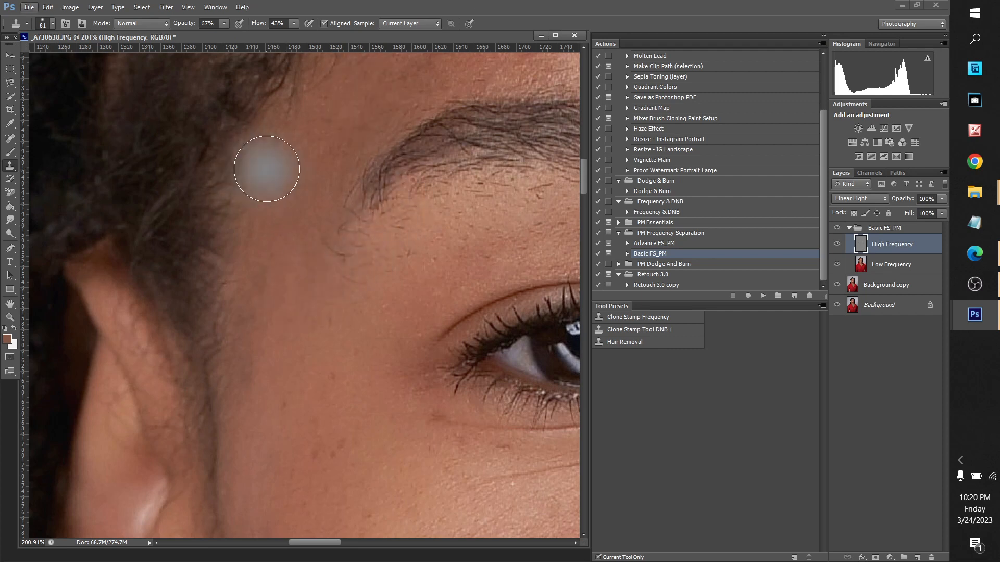
Sample nearby clean skin and clone its texture over the temple from the eyebrow's tail down beside the ear.
{"action": "left_click", "coordinate": [297, 190], "text": "alt"}
{"action": "left_click", "coordinate": [315, 149]}
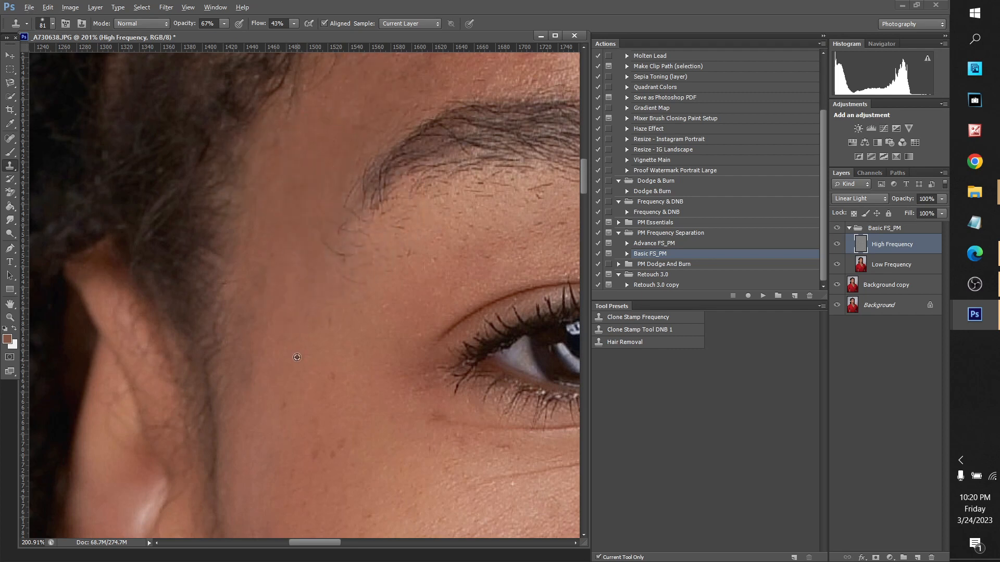
{"action": "left_click", "coordinate": [263, 408], "text": "alt"}
{"action": "mouse_move", "coordinate": [258, 369]}
{"action": "left_mouse_down"}
{"action": "mouse_move", "coordinate": [249, 392]}
{"action": "mouse_move", "coordinate": [262, 275]}
{"action": "left_mouse_up"}
{"action": "scroll", "coordinate": [257, 413], "scroll_direction": "down", "scroll_amount": 5}
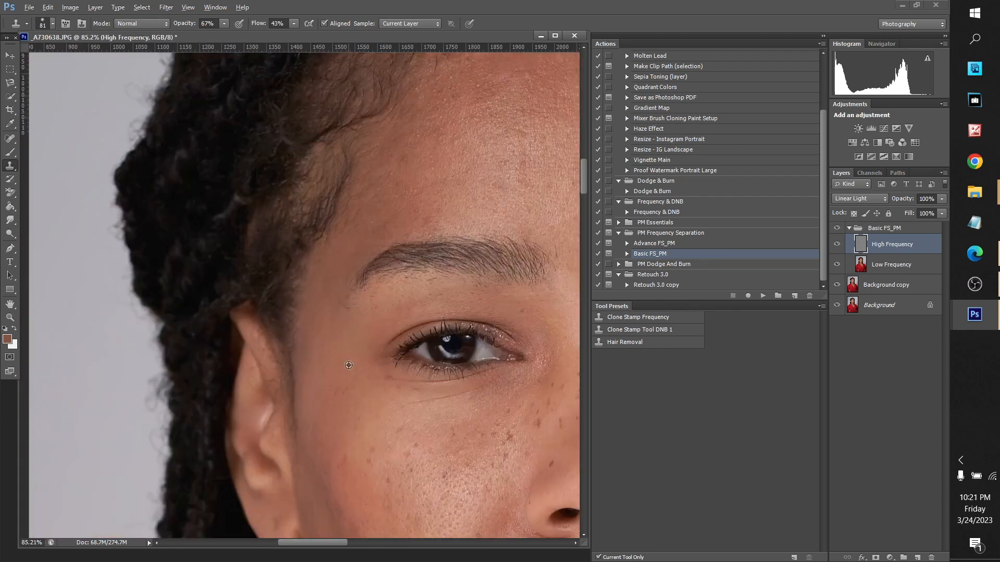
Clone smooth skin texture over the strip of cheek in front of the ear, below the temple.
{"action": "scroll", "coordinate": [348, 433], "scroll_direction": "up", "scroll_amount": 4}
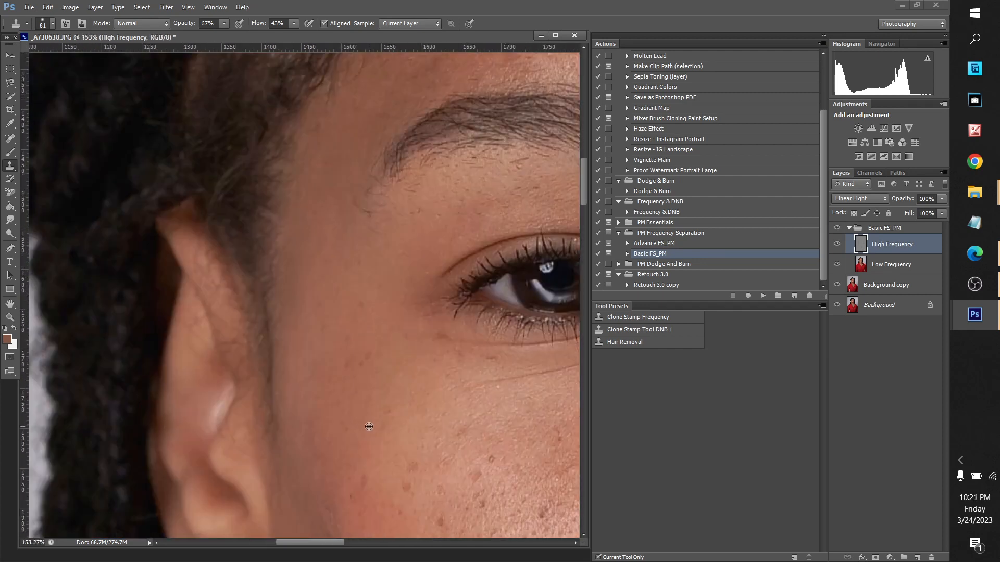
{"action": "left_click", "coordinate": [327, 425], "text": "alt"}
{"action": "left_click_drag", "start_coordinate": [299, 413], "coordinate": [311, 331]}
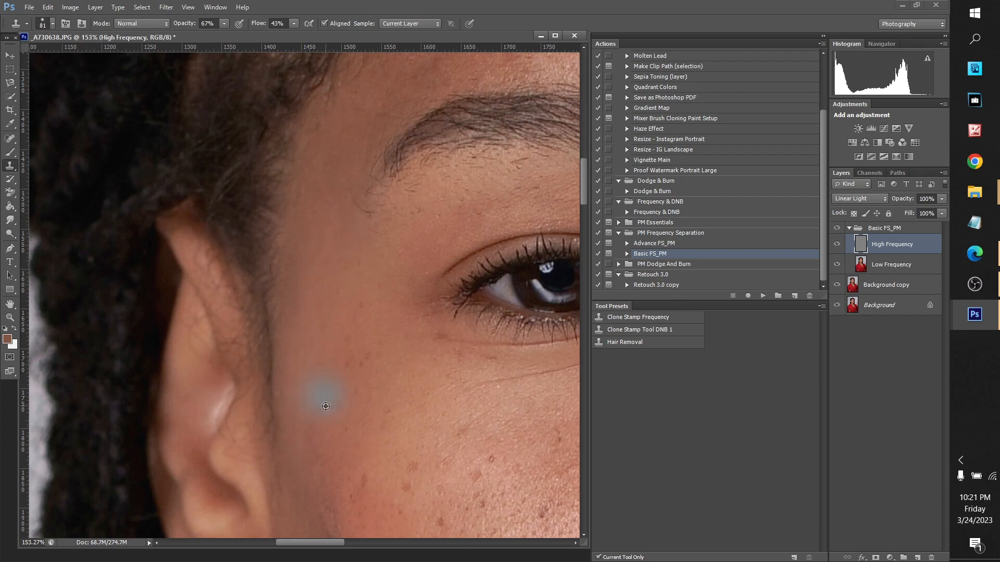
{"action": "scroll", "coordinate": [364, 365], "scroll_direction": "down", "scroll_amount": 5}
Sample clean skin near the jaw and clone it over the uneven texture on the subject's right lower cheek.
{"action": "scroll", "coordinate": [312, 409], "scroll_direction": "up", "scroll_amount": 2}
{"action": "scroll", "coordinate": [335, 458], "scroll_direction": "up", "scroll_amount": 5}
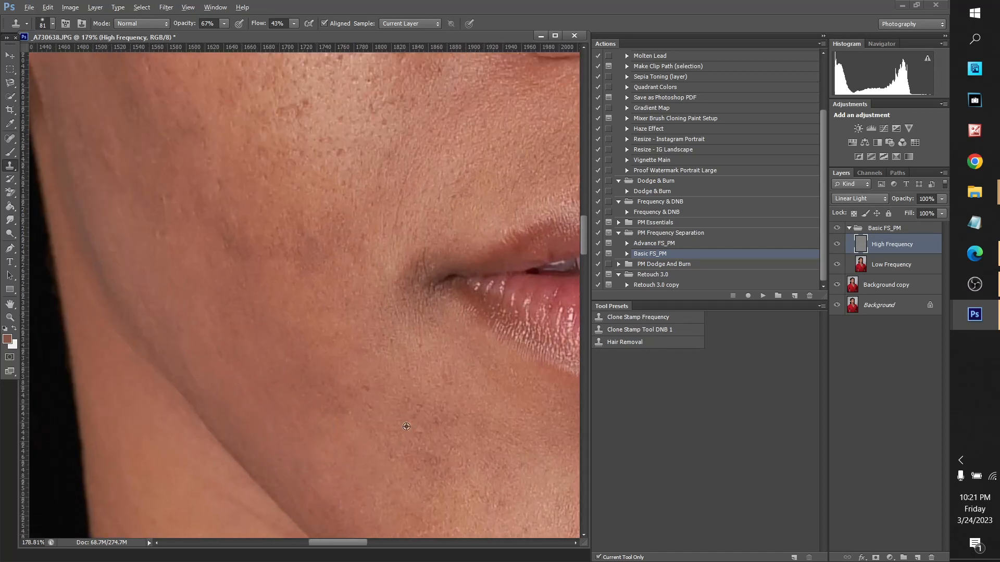
{"action": "left_click", "coordinate": [288, 423], "text": "alt"}
{"action": "left_click_drag", "start_coordinate": [239, 239], "coordinate": [219, 218]}
Clone clean cheek texture over the blemished skin between the subject's right cheek and mouth corner.
{"action": "scroll", "coordinate": [179, 174], "scroll_direction": "up", "scroll_amount": 3}
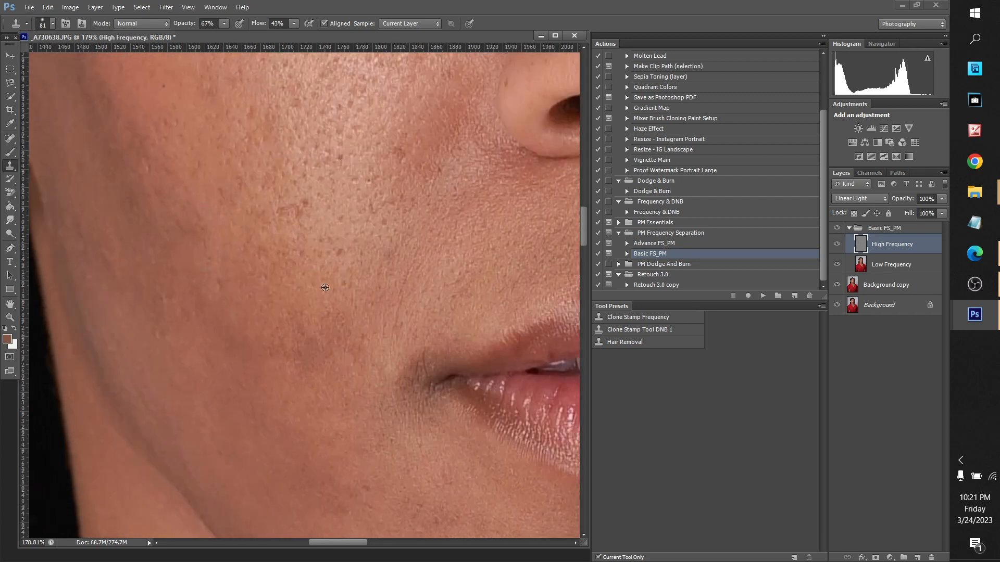
{"action": "left_click", "coordinate": [315, 299], "text": "alt"}
{"action": "mouse_move", "coordinate": [305, 349]}
{"action": "left_mouse_down"}
{"action": "mouse_move", "coordinate": [316, 377]}
{"action": "mouse_move", "coordinate": [298, 345]}
{"action": "mouse_move", "coordinate": [255, 340]}
{"action": "left_mouse_up"}
{"action": "left_click", "coordinate": [332, 286], "text": "alt"}
{"action": "left_click_drag", "start_coordinate": [342, 321], "coordinate": [339, 326]}
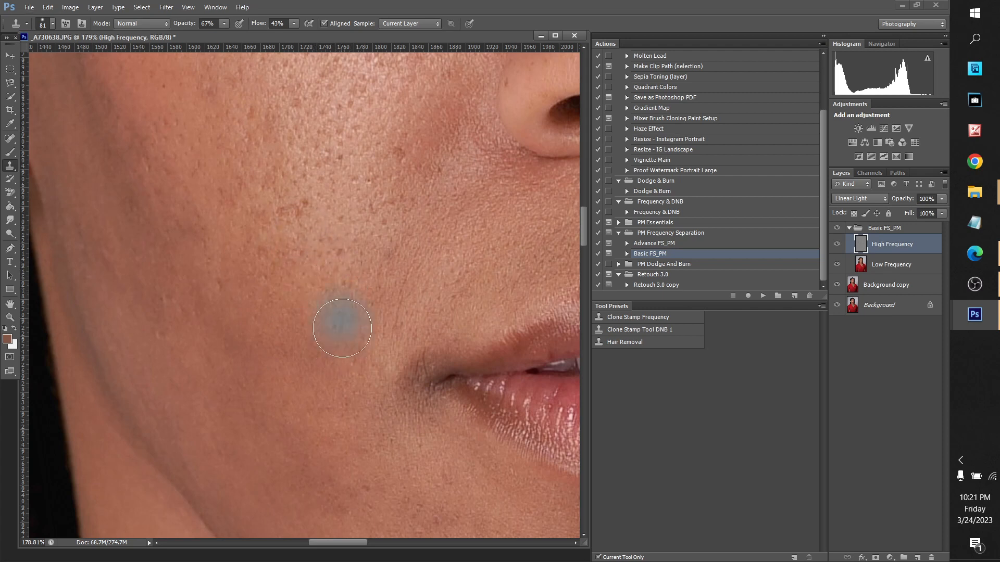
{"action": "scroll", "coordinate": [236, 187], "scroll_direction": "down", "scroll_amount": 1}
{"action": "scroll", "coordinate": [236, 187], "scroll_direction": "down", "scroll_amount": 3}
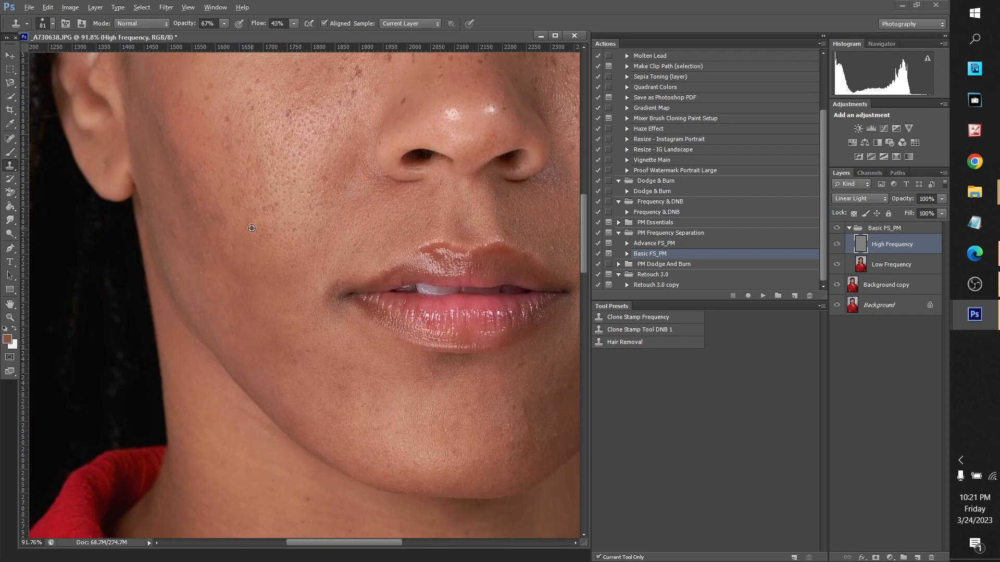
Sample skin beside the jawline and clone it over the small marks below the subject's right earlobe.
{"action": "scroll", "coordinate": [234, 151], "scroll_direction": "down", "scroll_amount": 2}
{"action": "scroll", "coordinate": [249, 147], "scroll_direction": "up", "scroll_amount": 1}
{"action": "scroll", "coordinate": [249, 147], "scroll_direction": "up", "scroll_amount": 3}
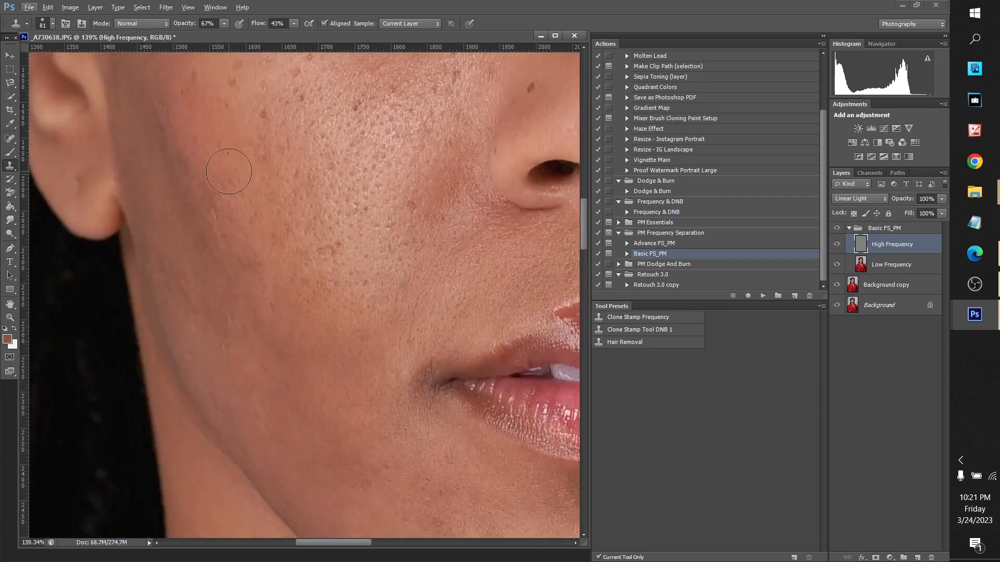
{"action": "left_click", "coordinate": [205, 460], "text": "alt"}
{"action": "left_click_drag", "start_coordinate": [187, 410], "coordinate": [192, 400]}
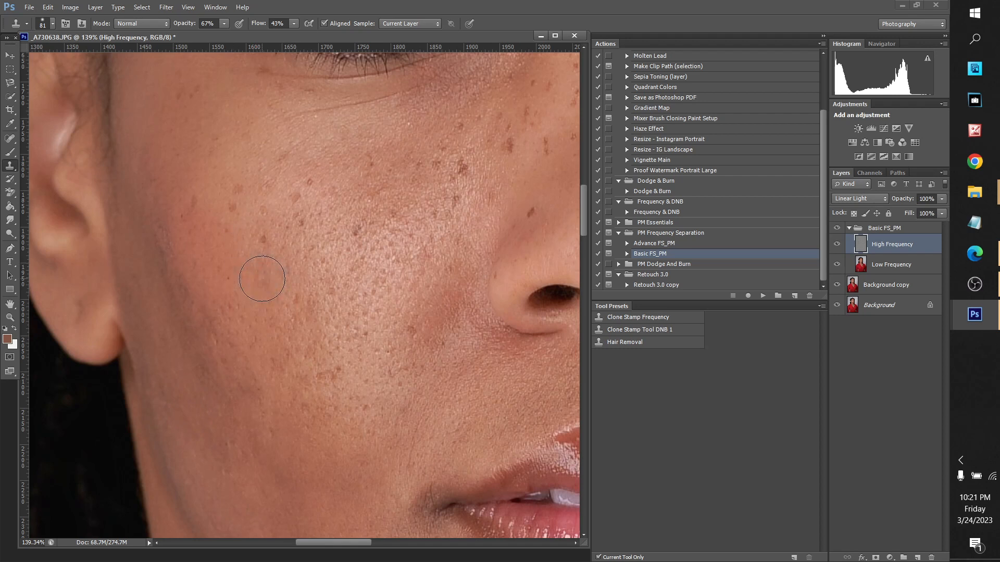
Clone clean skin from in front of the ear over the spots on the outer edge of the subject's right cheek.
{"action": "scroll", "coordinate": [319, 167], "scroll_direction": "up", "scroll_amount": 3}
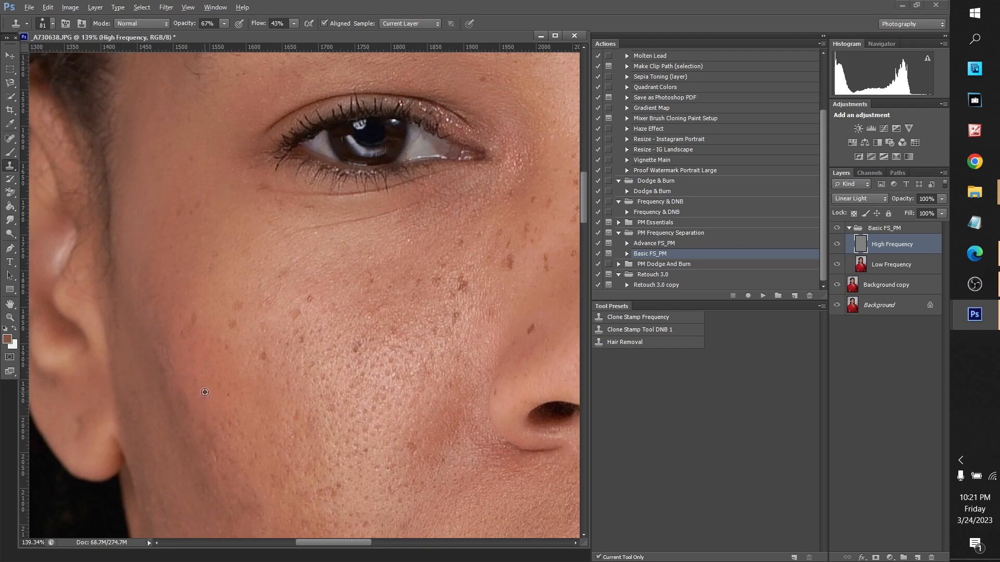
{"action": "left_click", "coordinate": [146, 325], "text": "alt"}
{"action": "left_click", "coordinate": [162, 356]}
{"action": "mouse_move", "coordinate": [179, 326]}
{"action": "left_mouse_down"}
{"action": "mouse_move", "coordinate": [165, 364]}
{"action": "mouse_move", "coordinate": [186, 401]}
{"action": "left_mouse_up"}
{"action": "scroll", "coordinate": [306, 391], "scroll_direction": "down", "scroll_amount": 3}
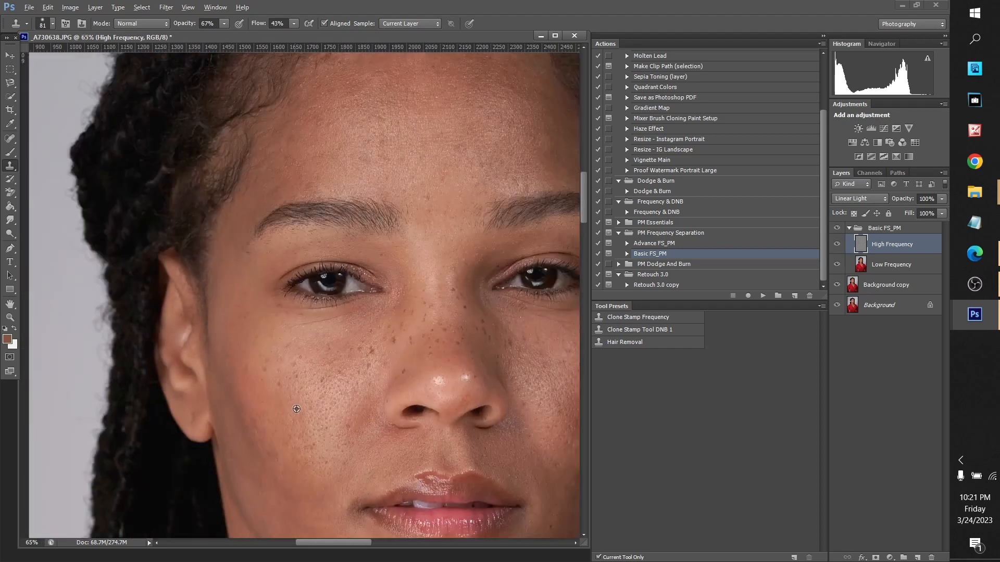
{"action": "scroll", "coordinate": [308, 481], "scroll_direction": "down", "scroll_amount": 2}
{"action": "scroll", "coordinate": [333, 469], "scroll_direction": "up", "scroll_amount": 5}
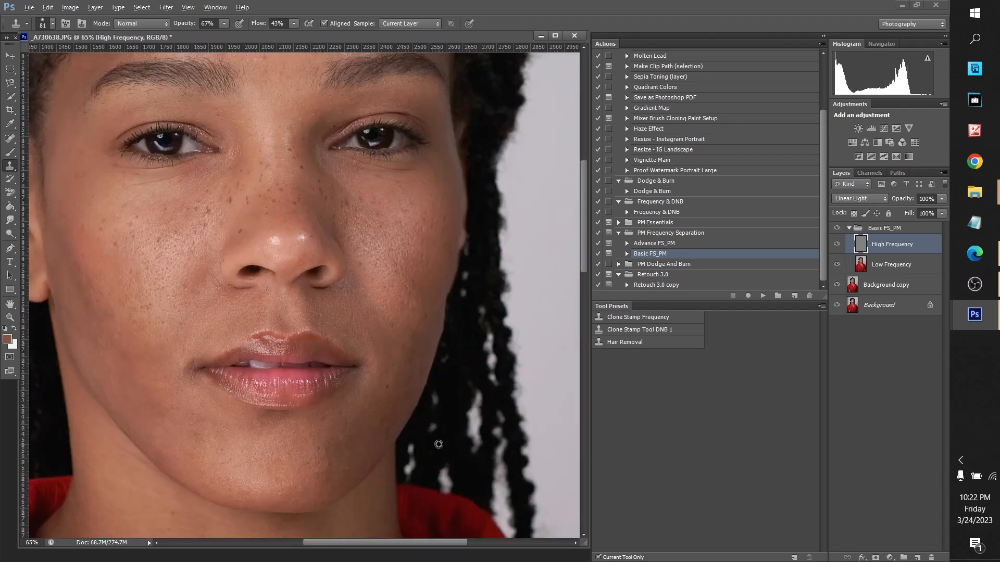
Clone smooth texture over the small blemishes on the chin below the lower lip.
{"action": "scroll", "coordinate": [194, 447], "scroll_direction": "up", "scroll_amount": 5}
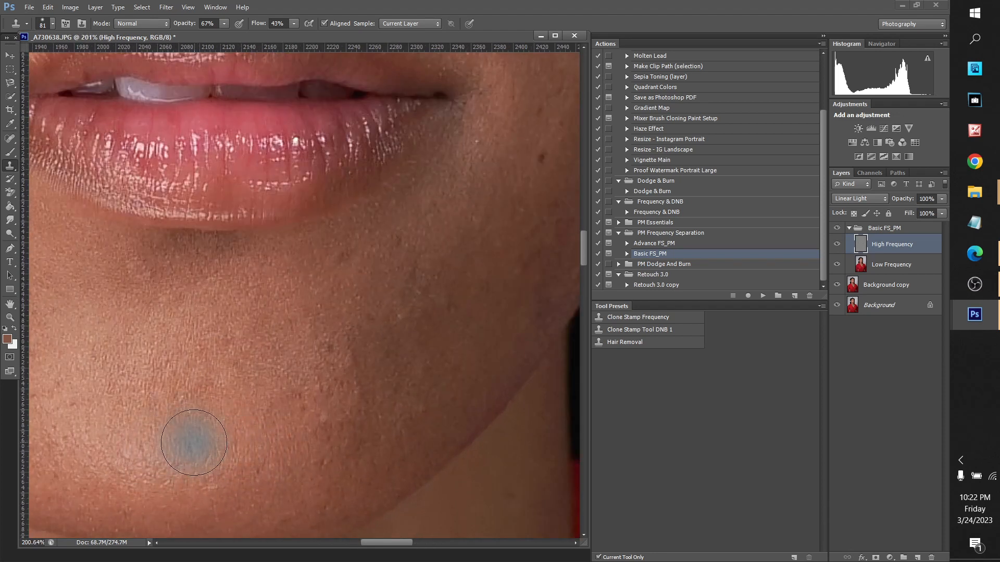
{"action": "scroll", "coordinate": [201, 442], "scroll_direction": "down", "scroll_amount": 3}
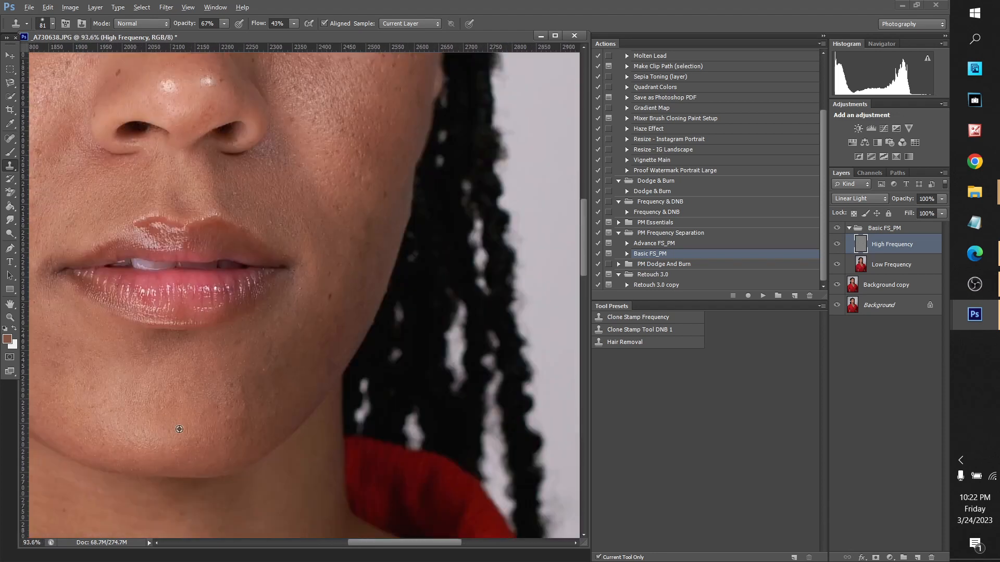
{"action": "scroll", "coordinate": [208, 436], "scroll_direction": "up", "scroll_amount": 2}
{"action": "left_click", "coordinate": [245, 419]}
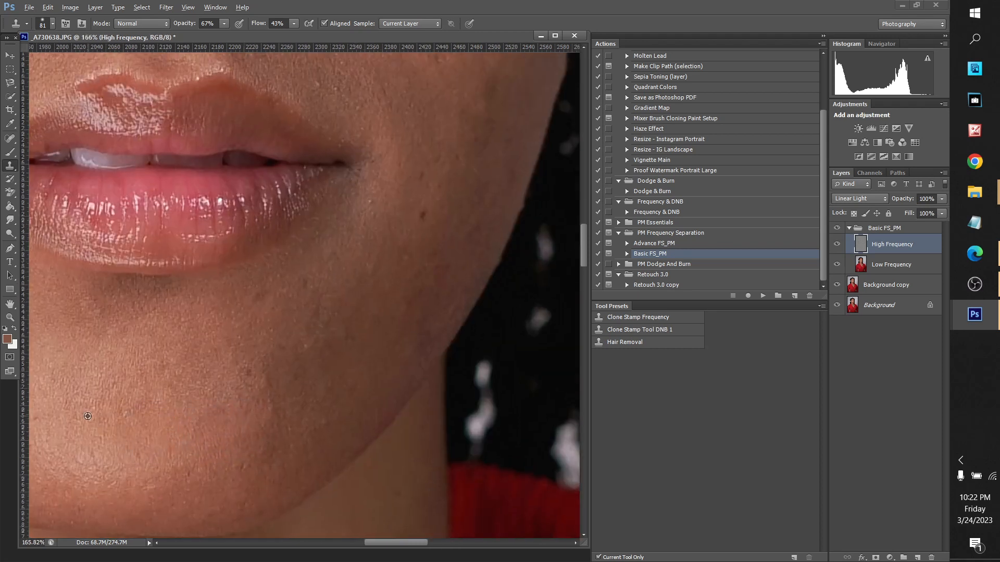
{"action": "left_click", "coordinate": [251, 378]}
{"action": "scroll", "coordinate": [480, 190], "scroll_direction": "up", "scroll_amount": 5}
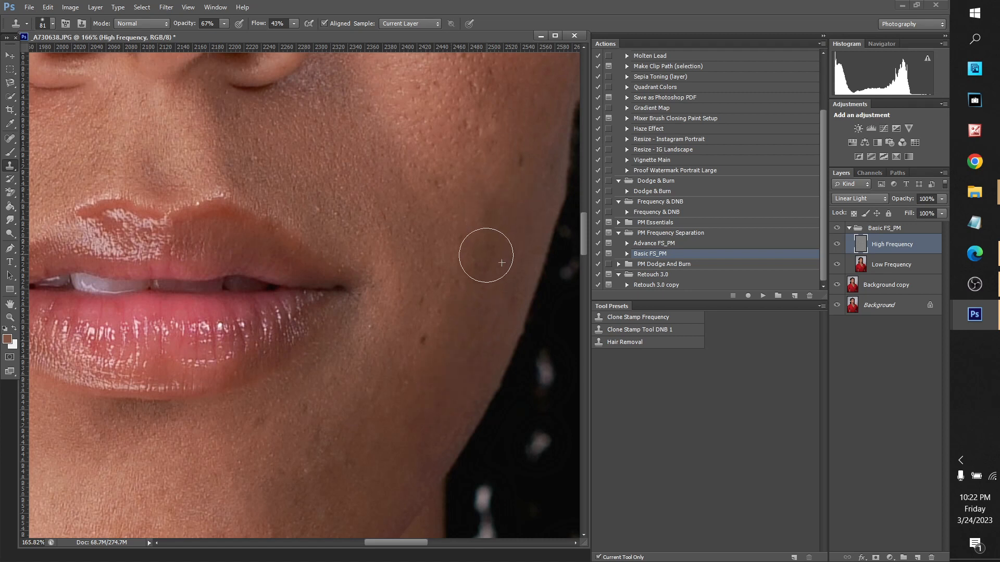
Sample clean skin below the subject's left mouth corner and clone it over the blemishes toward the jawline.
{"action": "scroll", "coordinate": [431, 207], "scroll_direction": "down", "scroll_amount": 5}
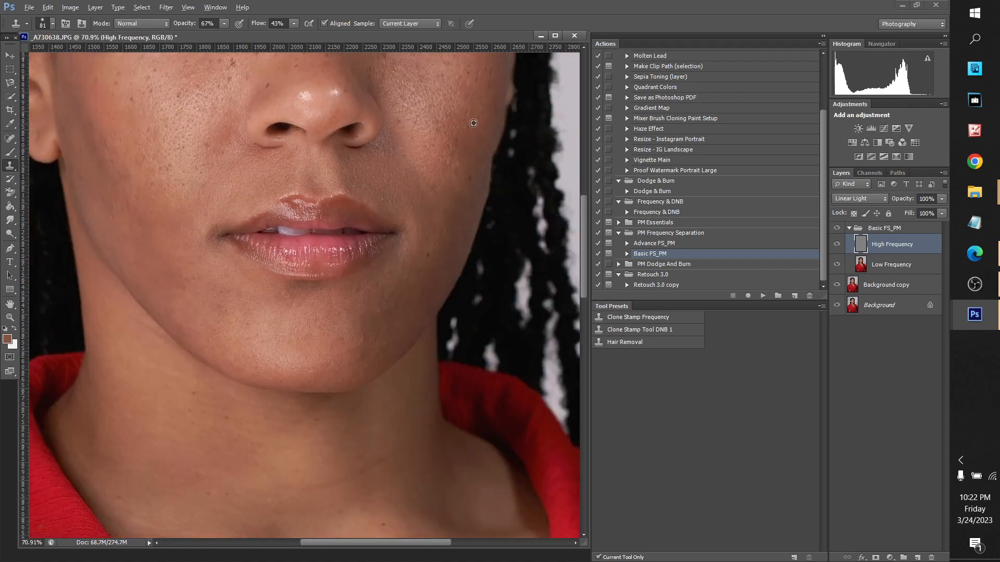
{"action": "scroll", "coordinate": [495, 91], "scroll_direction": "down", "scroll_amount": 2}
{"action": "scroll", "coordinate": [453, 225], "scroll_direction": "up", "scroll_amount": 3}
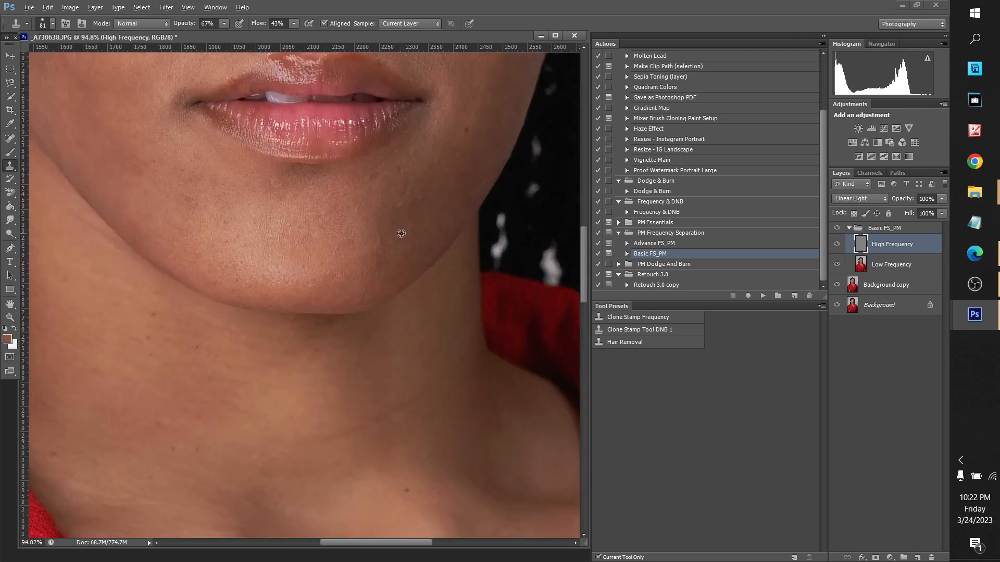
{"action": "scroll", "coordinate": [399, 233], "scroll_direction": "up", "scroll_amount": 2}
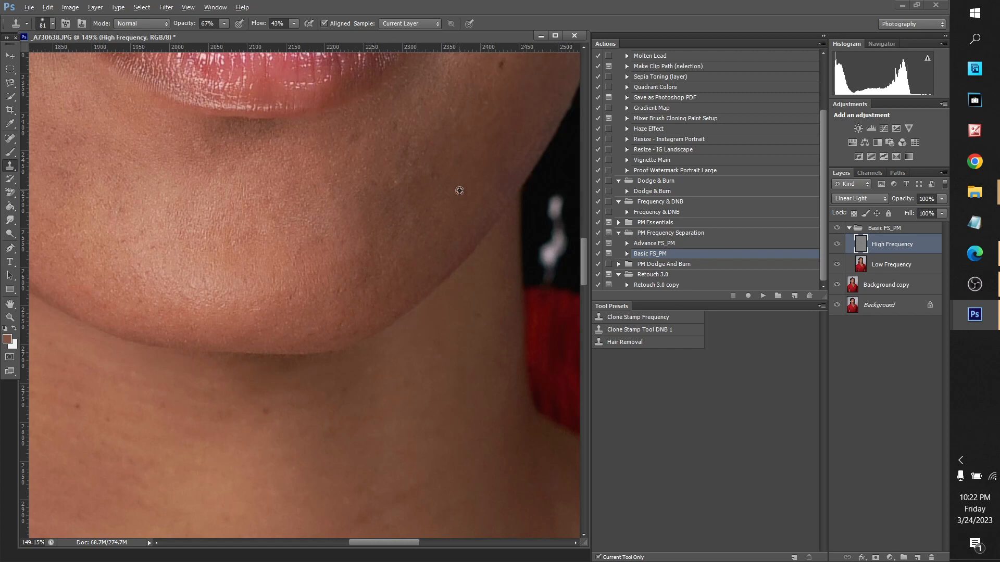
{"action": "left_click", "coordinate": [394, 126], "text": "alt"}
{"action": "left_click", "coordinate": [411, 147]}
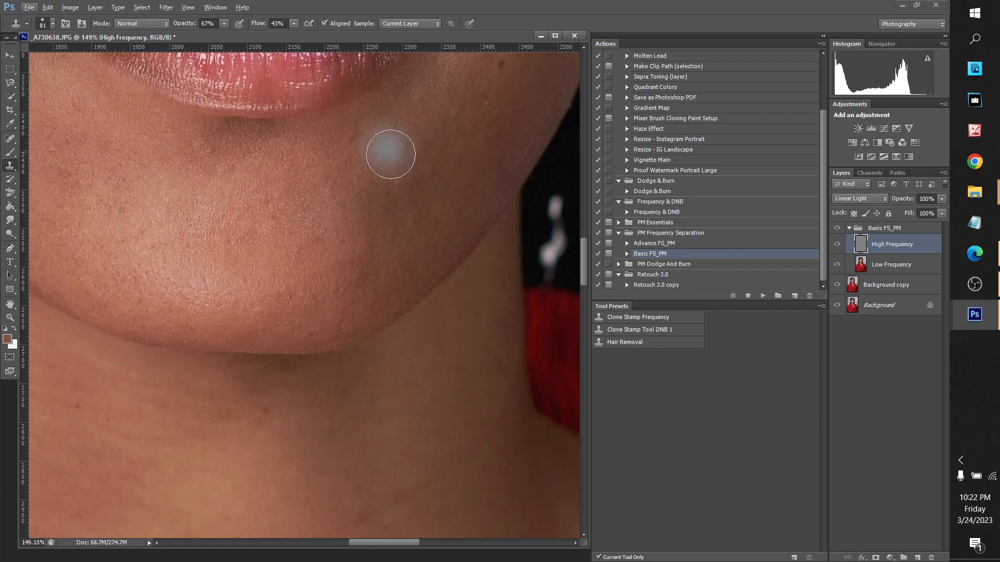
{"action": "left_click_drag", "start_coordinate": [430, 176], "coordinate": [431, 172]}
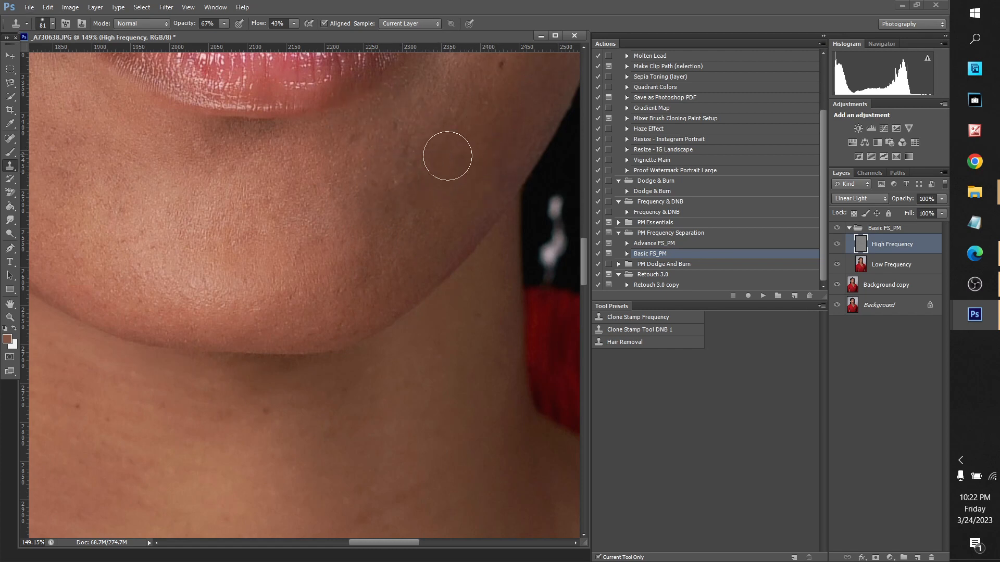
{"action": "scroll", "coordinate": [401, 171], "scroll_direction": "down", "scroll_amount": 3}
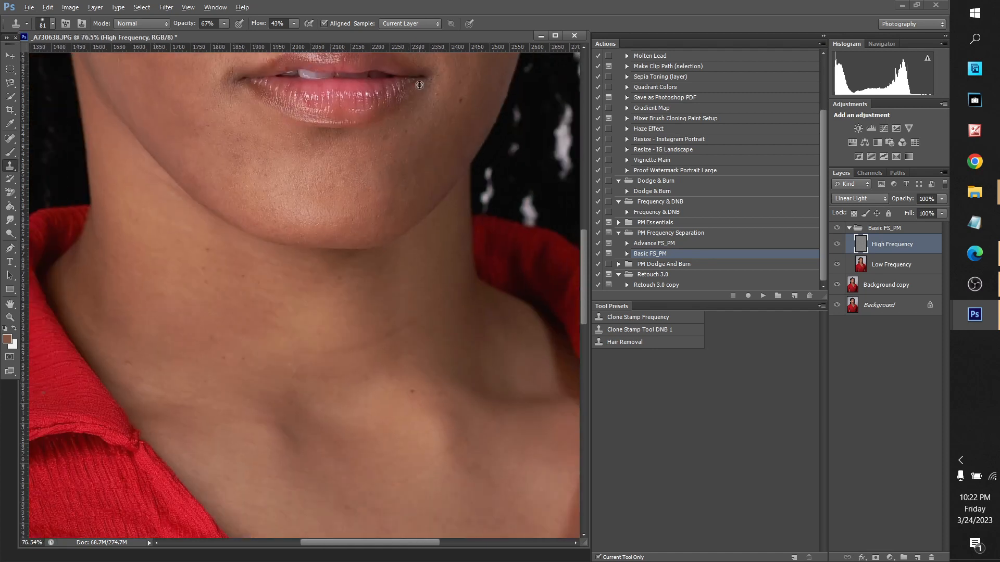
{"action": "scroll", "coordinate": [415, 166], "scroll_direction": "up", "scroll_amount": 3}
{"action": "left_click_drag", "start_coordinate": [465, 146], "coordinate": [443, 139]}
{"action": "left_click", "coordinate": [460, 167]}
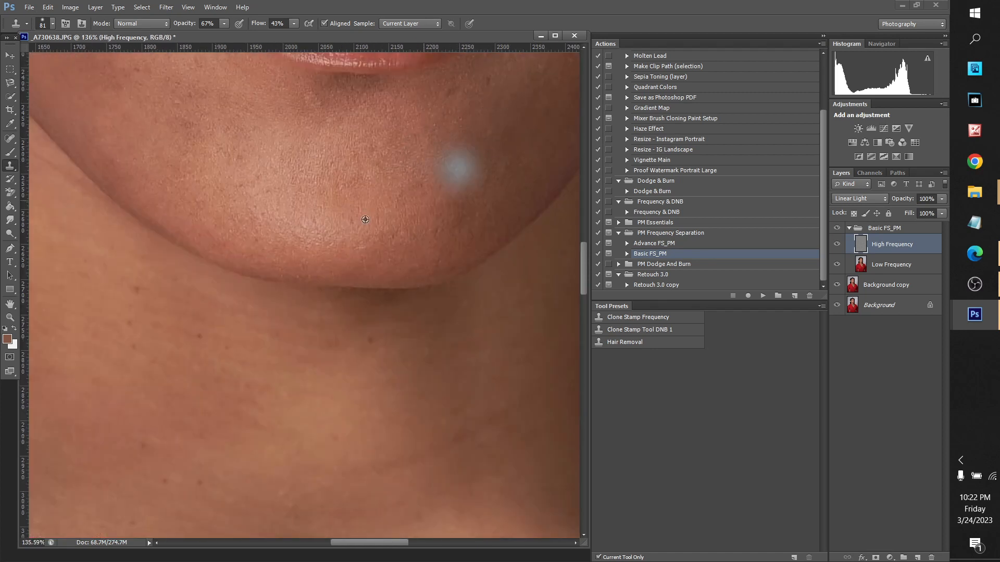
Resample clean skin twice on the subject's left side of the chin and clone it over the remaining uneven texture.
{"action": "scroll", "coordinate": [368, 218], "scroll_direction": "down", "scroll_amount": 5}
{"action": "scroll", "coordinate": [446, 141], "scroll_direction": "up", "scroll_amount": 4}
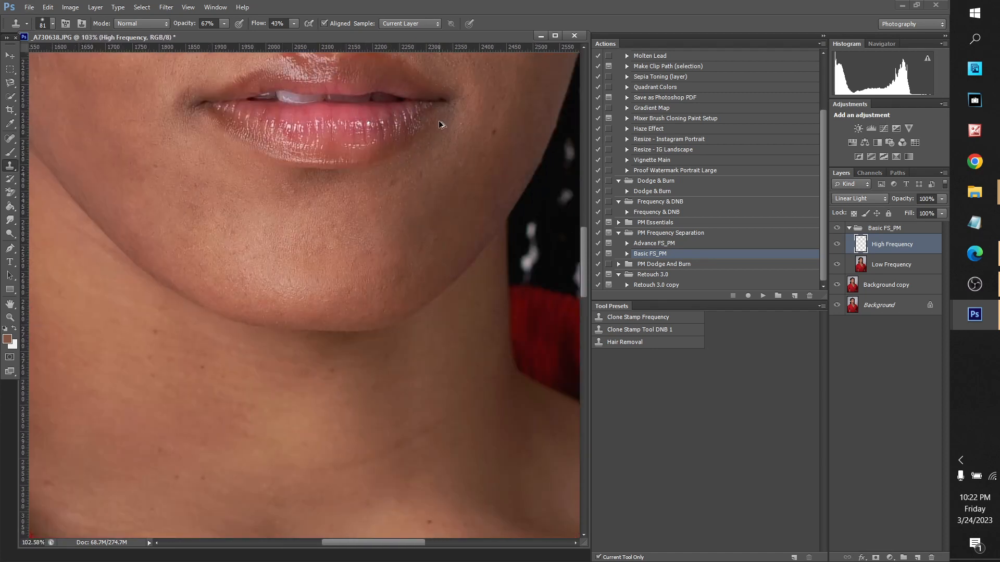
{"action": "left_click", "coordinate": [419, 243], "text": "alt"}
{"action": "mouse_move", "coordinate": [413, 236]}
{"action": "left_mouse_down"}
{"action": "mouse_move", "coordinate": [417, 220]}
{"action": "mouse_move", "coordinate": [402, 214]}
{"action": "left_mouse_up"}
{"action": "left_click", "coordinate": [399, 263], "text": "alt"}
{"action": "left_click_drag", "start_coordinate": [411, 256], "coordinate": [381, 227]}
{"action": "scroll", "coordinate": [298, 260], "scroll_direction": "down", "scroll_amount": 6}
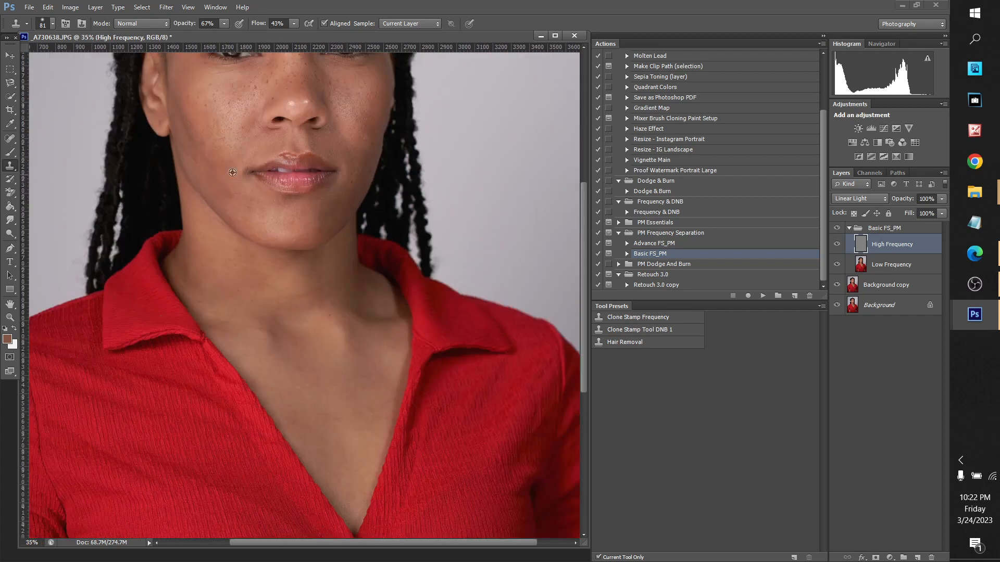
Sample clean forehead skin and clone it over the rough texture just above the subject's left eyebrow.
{"action": "scroll", "coordinate": [271, 185], "scroll_direction": "up", "scroll_amount": 3}
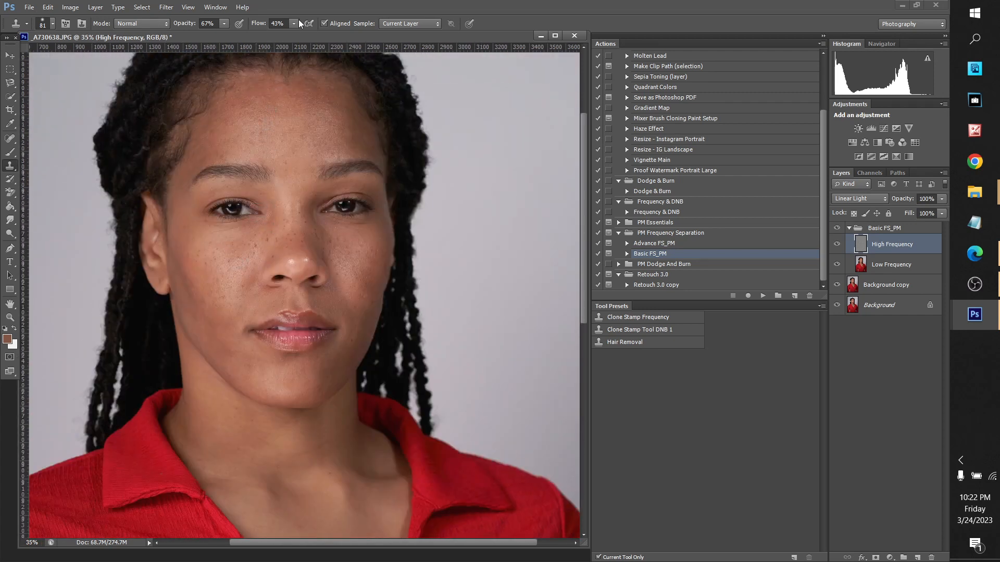
{"action": "scroll", "coordinate": [334, 235], "scroll_direction": "up", "scroll_amount": 3}
{"action": "scroll", "coordinate": [332, 276], "scroll_direction": "up", "scroll_amount": 6}
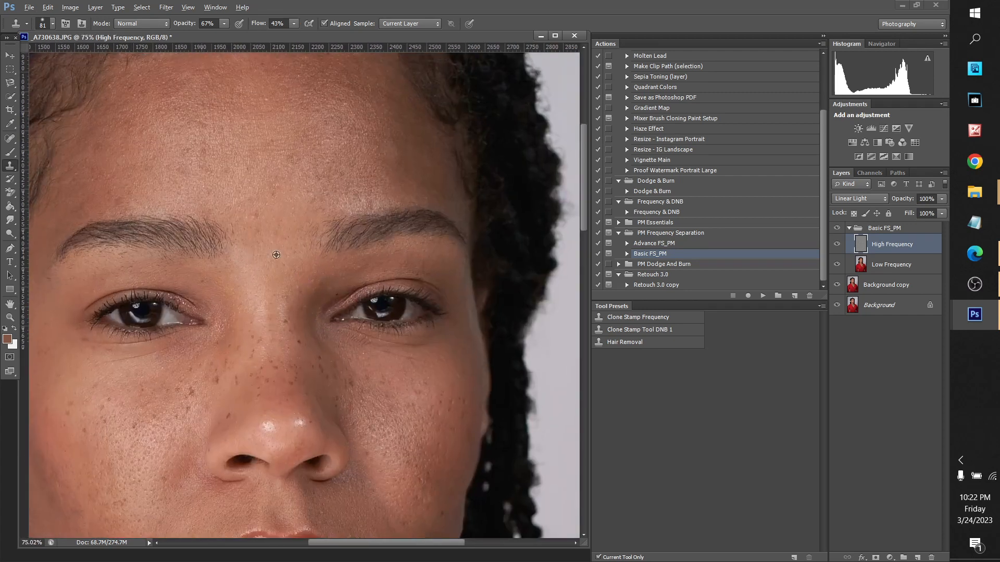
{"action": "left_click", "coordinate": [270, 207], "text": "alt"}
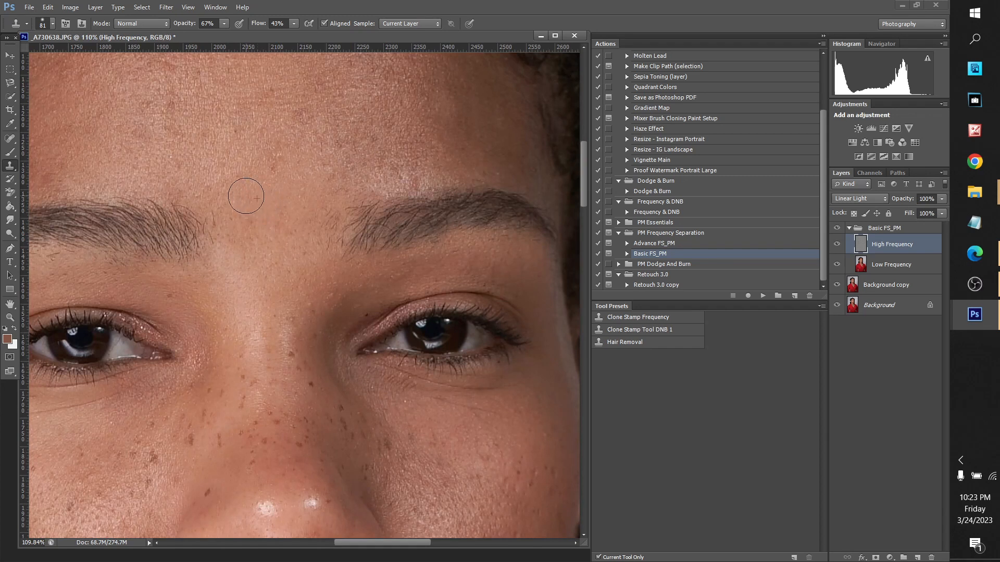
{"action": "left_click", "coordinate": [378, 180], "text": "alt"}
{"action": "left_click_drag", "start_coordinate": [413, 174], "coordinate": [414, 177]}
Examine the skin texture around both eyes and eyebrows up close.
{"action": "scroll", "coordinate": [466, 271], "scroll_direction": "down", "scroll_amount": 1}
{"action": "scroll", "coordinate": [449, 273], "scroll_direction": "up", "scroll_amount": 7}
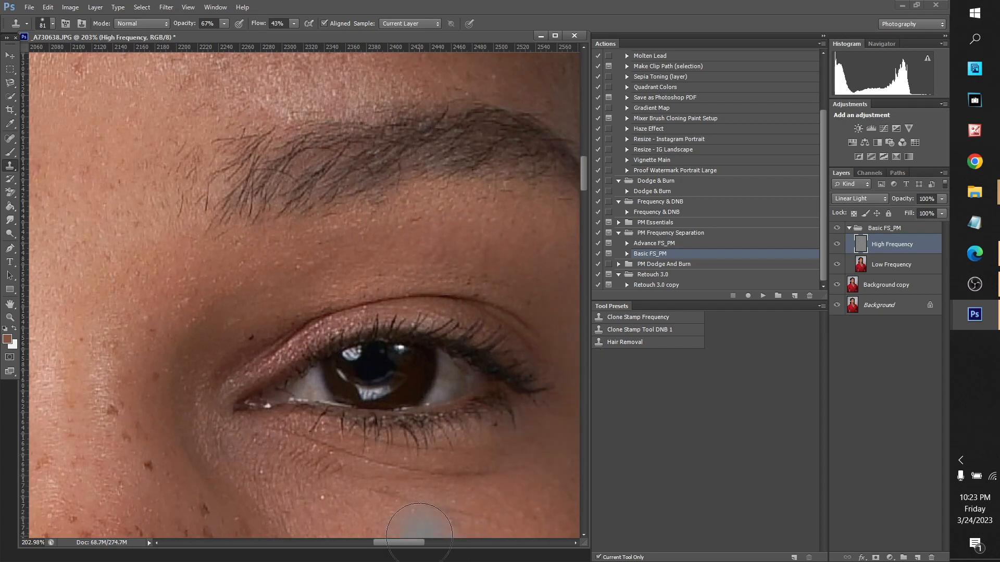
{"action": "left_click_drag", "start_coordinate": [398, 546], "coordinate": [409, 543]}
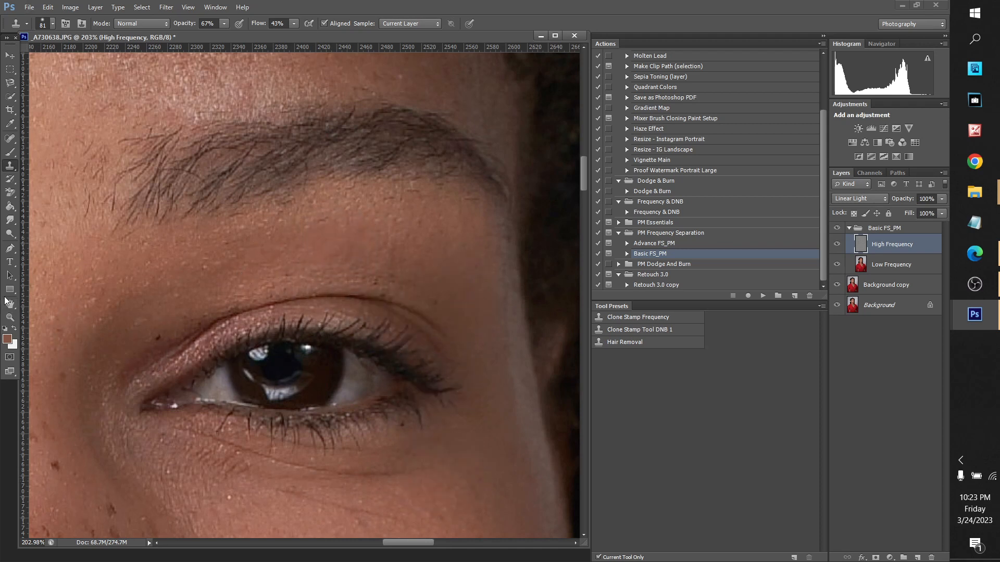
{"action": "scroll", "coordinate": [411, 279], "scroll_direction": "up", "scroll_amount": 2}
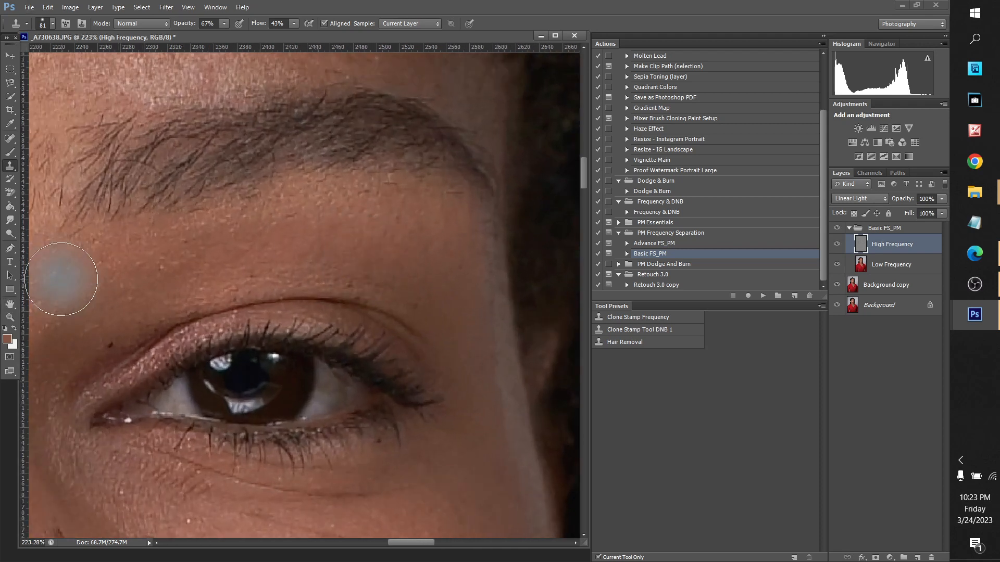
{"action": "scroll", "coordinate": [56, 279], "scroll_direction": "down", "scroll_amount": 8}
{"action": "scroll", "coordinate": [97, 212], "scroll_direction": "down", "scroll_amount": 3}
{"action": "scroll", "coordinate": [131, 261], "scroll_direction": "up", "scroll_amount": 8}
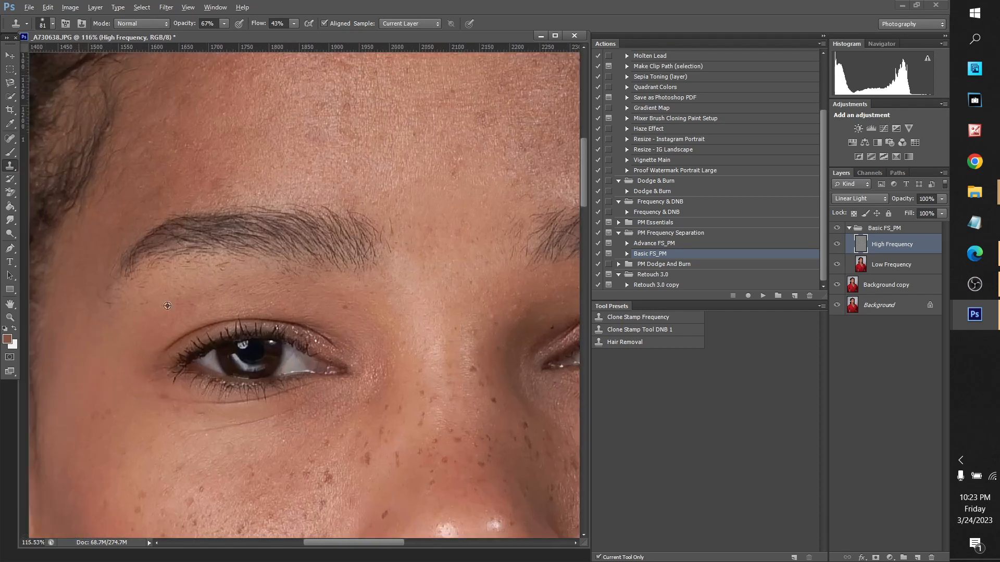
Clone clean skin over the uneven texture above the subject's right eyebrow and in the middle of the forehead.
{"action": "scroll", "coordinate": [174, 318], "scroll_direction": "down", "scroll_amount": 3}
{"action": "scroll", "coordinate": [312, 156], "scroll_direction": "up", "scroll_amount": 4}
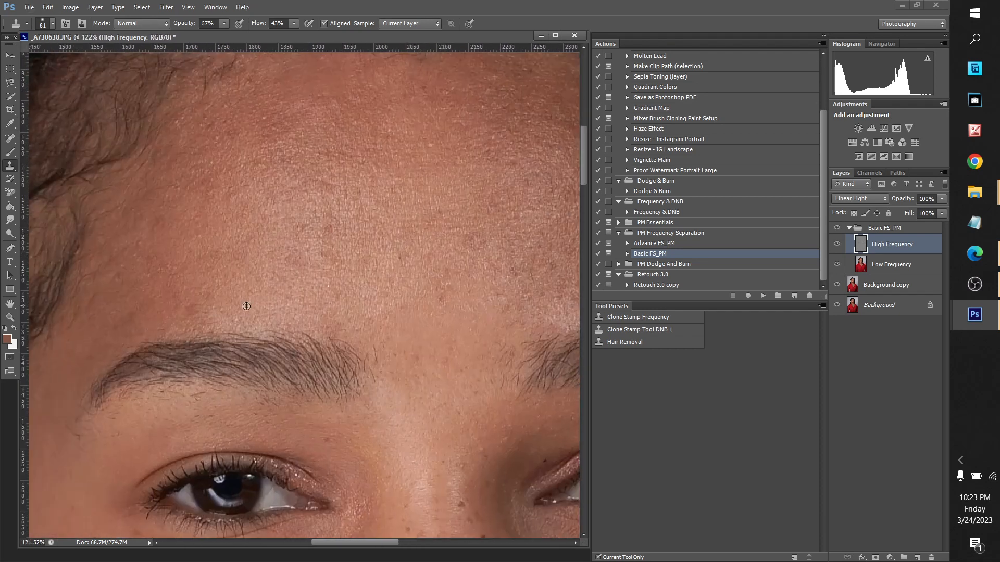
{"action": "left_click", "coordinate": [246, 306], "text": "alt"}
{"action": "left_click_drag", "start_coordinate": [198, 314], "coordinate": [181, 290]}
{"action": "left_click", "coordinate": [327, 225]}
{"action": "left_click", "coordinate": [354, 172], "text": "alt"}
{"action": "left_click_drag", "start_coordinate": [334, 191], "coordinate": [312, 185]}
Resample and clone smooth texture over the forehead near the subject's right hairline and above the subject's left eyebrow.
{"action": "left_click", "coordinate": [253, 227], "text": "alt"}
{"action": "left_click", "coordinate": [209, 190]}
{"action": "left_click", "coordinate": [259, 140], "text": "alt"}
{"action": "left_click", "coordinate": [217, 145]}
{"action": "left_click", "coordinate": [440, 249], "text": "alt"}
{"action": "left_click_drag", "start_coordinate": [493, 250], "coordinate": [454, 239]}
{"action": "scroll", "coordinate": [410, 178], "scroll_direction": "down", "scroll_amount": 4}
{"action": "scroll", "coordinate": [411, 234], "scroll_direction": "up", "scroll_amount": 4}
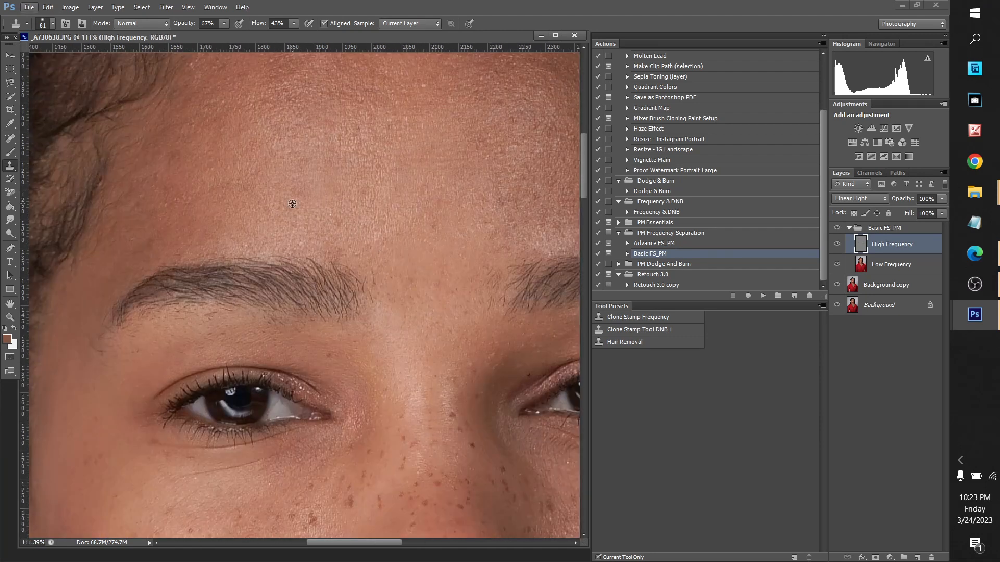
Clone clean skin texture over the center of the lower forehead and the area between the eyebrows.
{"action": "scroll", "coordinate": [299, 195], "scroll_direction": "down", "scroll_amount": 2}
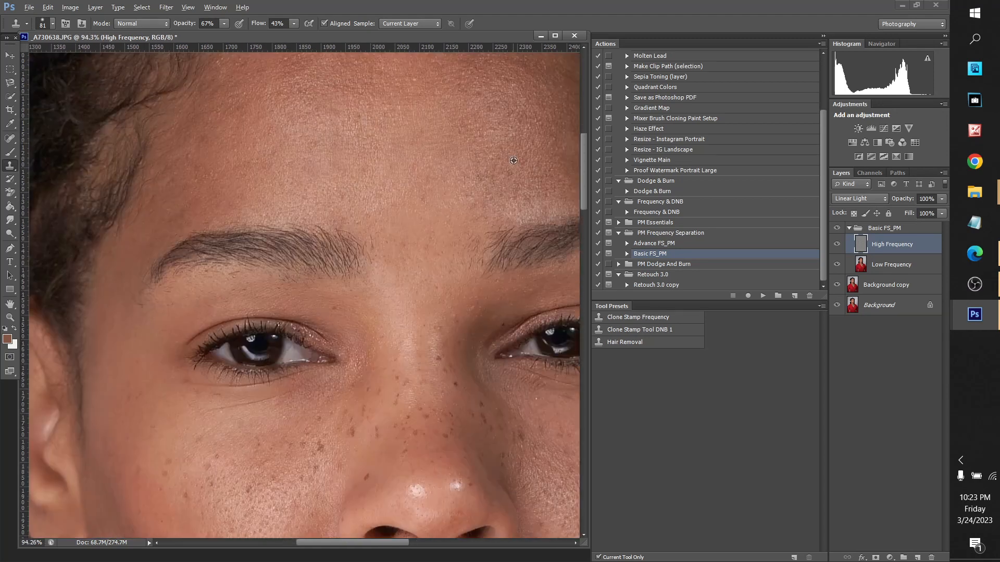
{"action": "scroll", "coordinate": [483, 152], "scroll_direction": "down", "scroll_amount": 3}
{"action": "scroll", "coordinate": [503, 130], "scroll_direction": "up", "scroll_amount": 4}
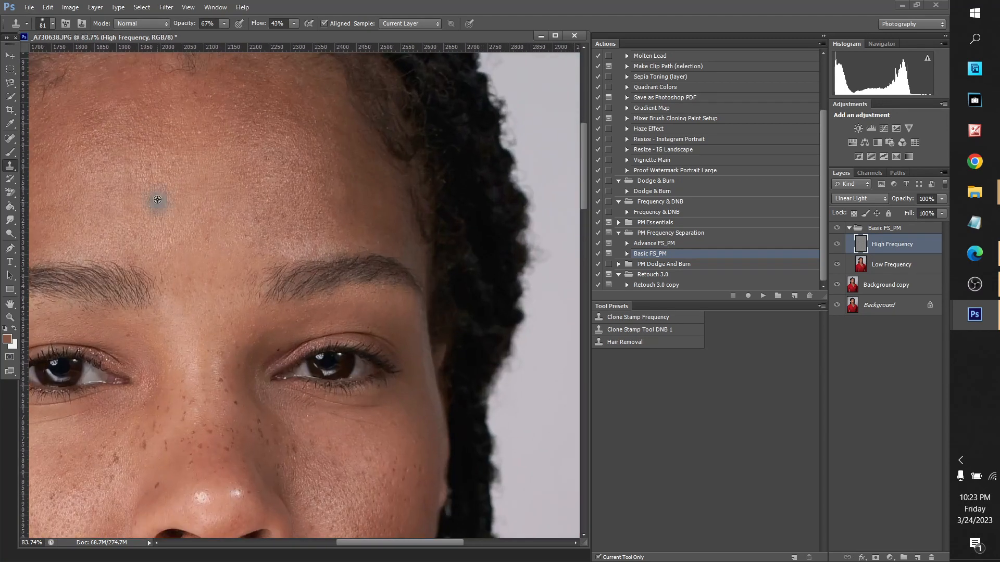
{"action": "left_click", "coordinate": [154, 219]}
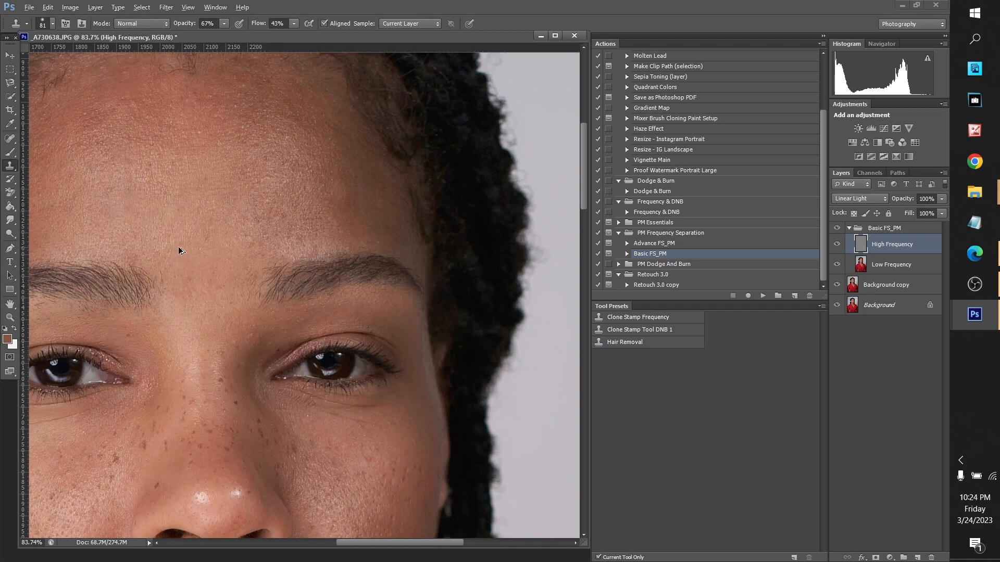
{"action": "scroll", "coordinate": [221, 170], "scroll_direction": "up", "scroll_amount": 1}
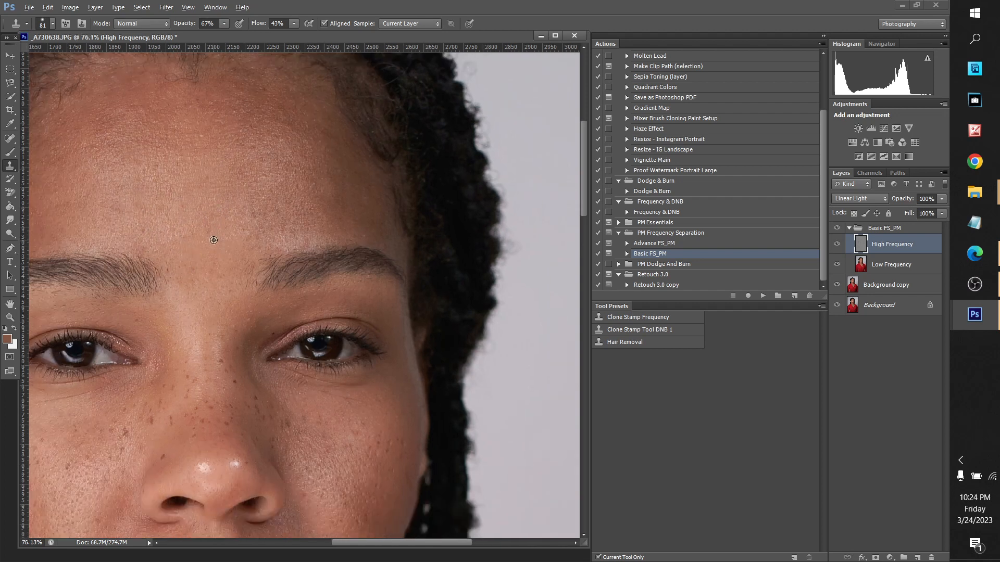
{"action": "scroll", "coordinate": [179, 224], "scroll_direction": "up", "scroll_amount": 1}
{"action": "left_click_drag", "start_coordinate": [209, 265], "coordinate": [237, 274]}
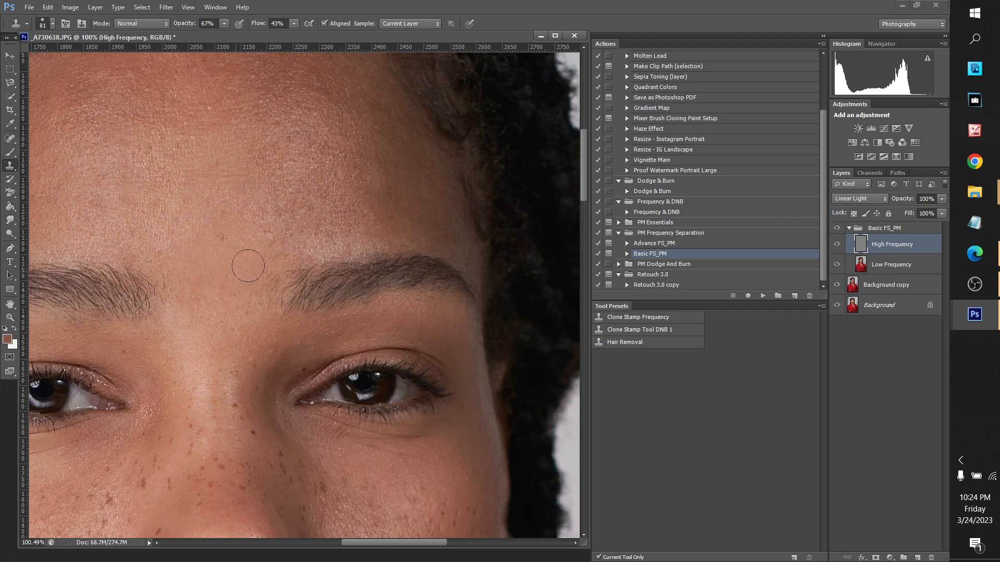
Reduce the Clone Stamp brush to 14 px and clone clean texture along the upper lip's edge on the subject's right side.
{"action": "scroll", "coordinate": [357, 97], "scroll_direction": "down", "scroll_amount": 7}
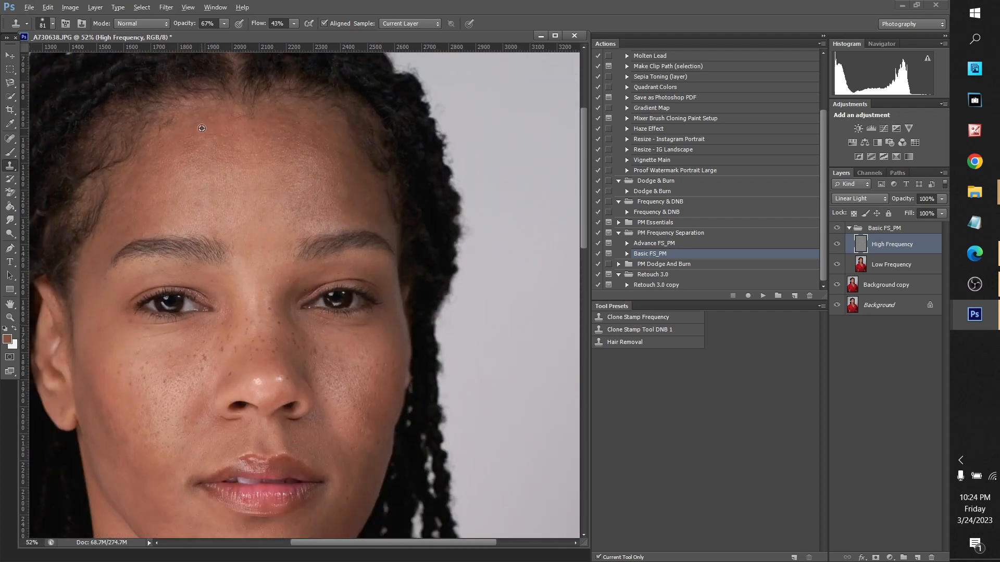
{"action": "scroll", "coordinate": [322, 240], "scroll_direction": "down", "scroll_amount": 9}
{"action": "scroll", "coordinate": [315, 414], "scroll_direction": "up", "scroll_amount": 12}
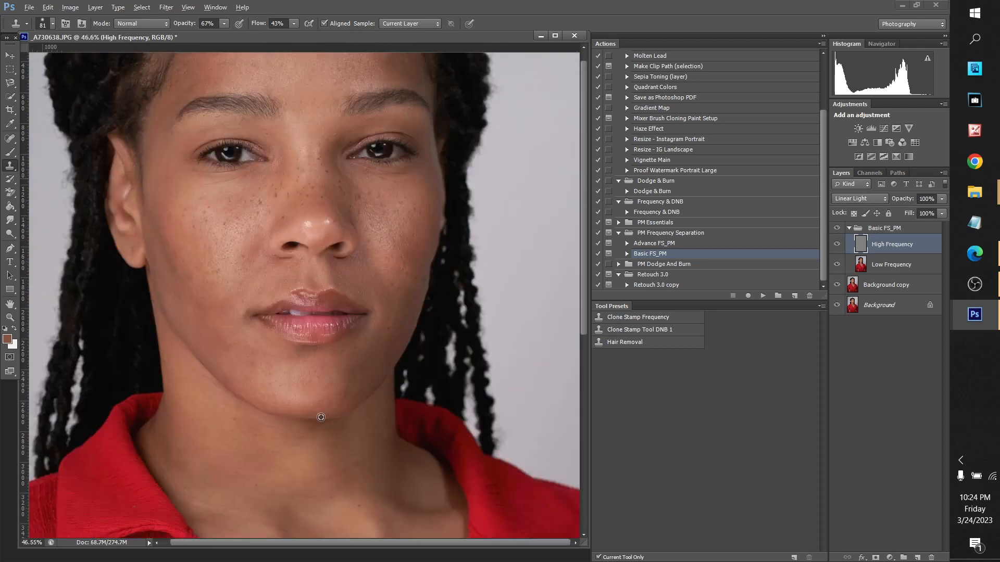
{"action": "scroll", "coordinate": [289, 348], "scroll_direction": "up", "scroll_amount": 6}
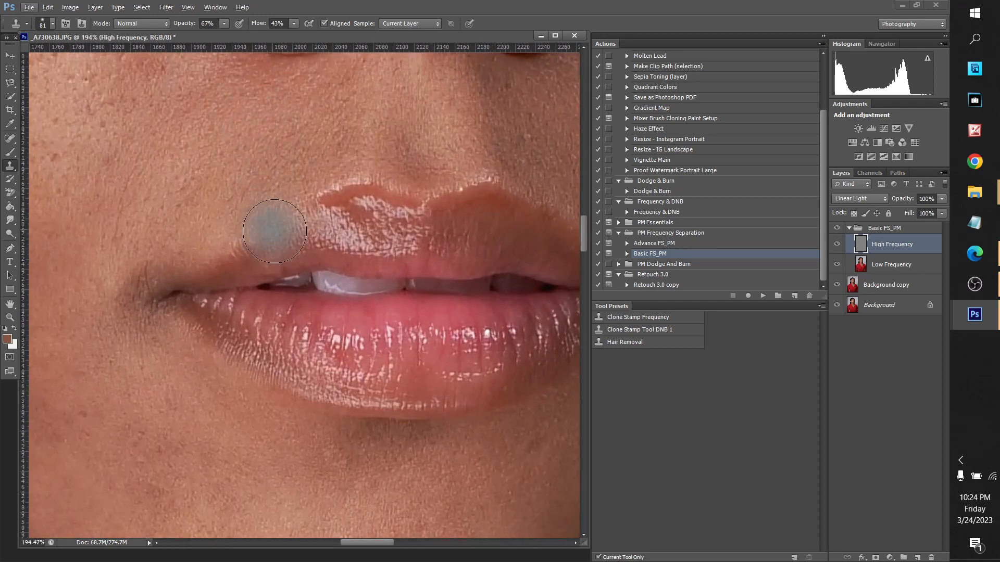
{"action": "left_click", "coordinate": [52, 24]}
{"action": "type", "text": "14"}
{"action": "key", "text": "Return"}
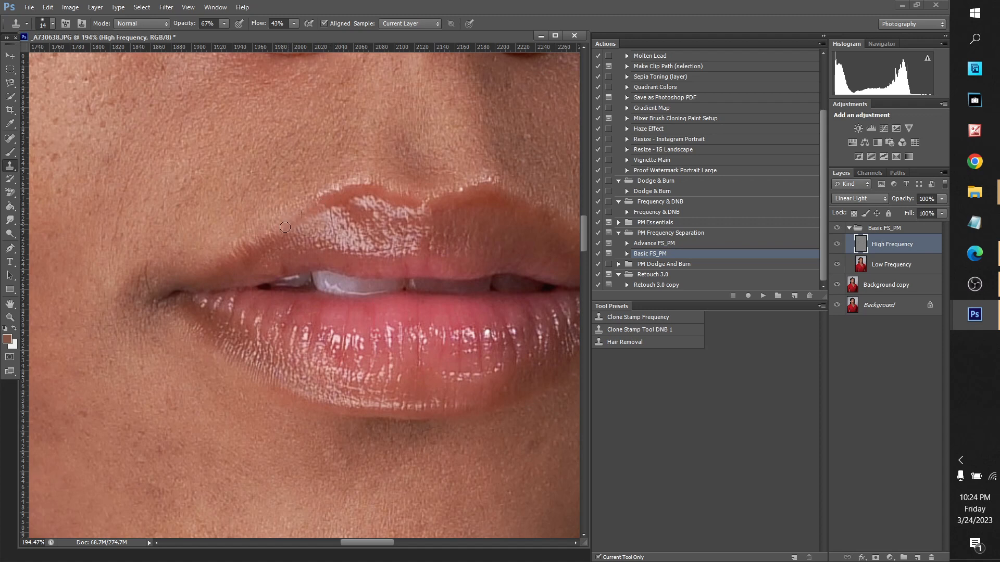
{"action": "scroll", "coordinate": [349, 209], "scroll_direction": "down", "scroll_amount": 4}
{"action": "scroll", "coordinate": [350, 210], "scroll_direction": "up", "scroll_amount": 3}
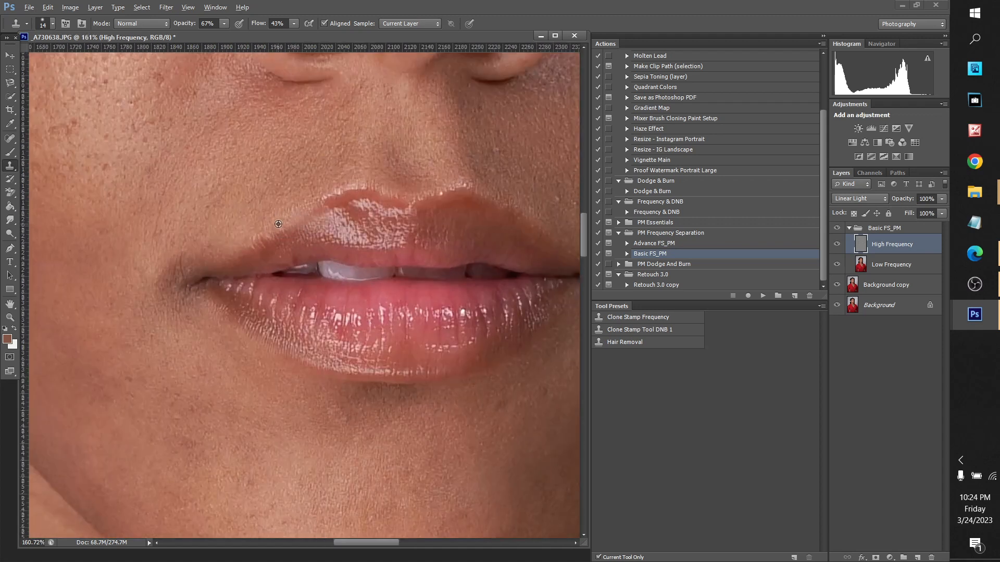
{"action": "scroll", "coordinate": [287, 226], "scroll_direction": "down", "scroll_amount": 4}
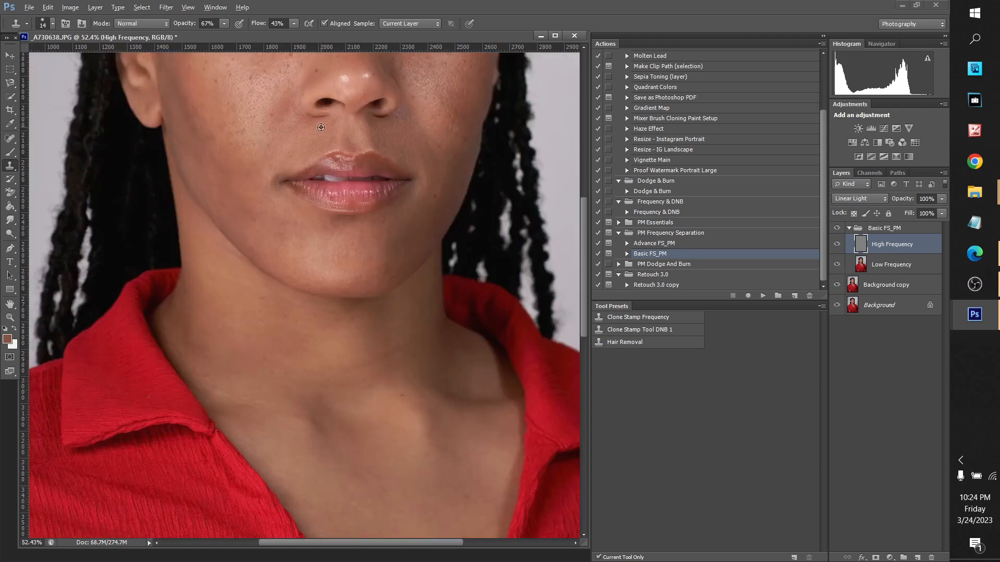
{"action": "scroll", "coordinate": [357, 216], "scroll_direction": "up", "scroll_amount": 4}
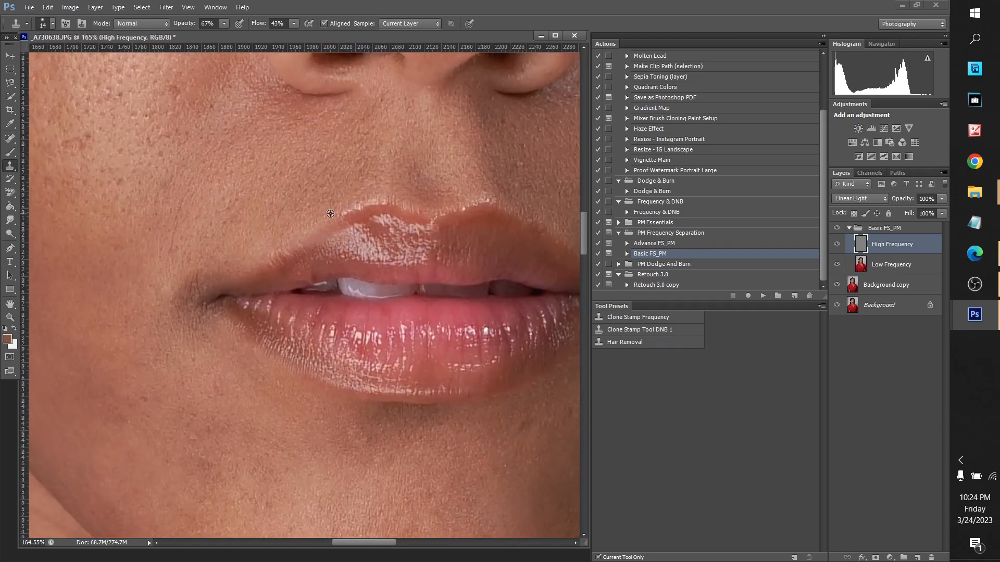
{"action": "scroll", "coordinate": [310, 229], "scroll_direction": "down", "scroll_amount": 3}
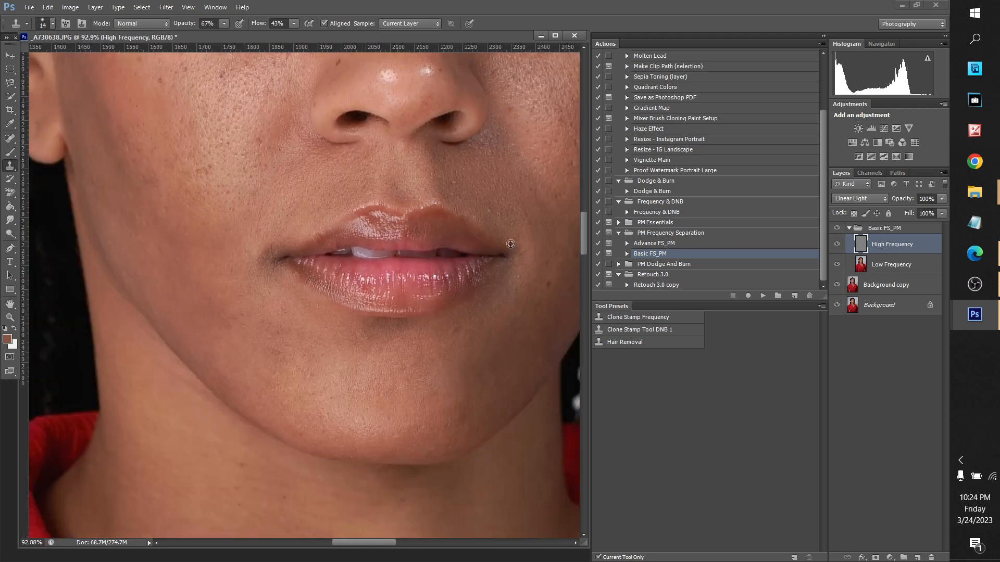
On the Low Frequency layer, sample nearby color and paint along the upper lip's edge with a 13 px soft brush.
{"action": "left_click", "coordinate": [861, 267]}
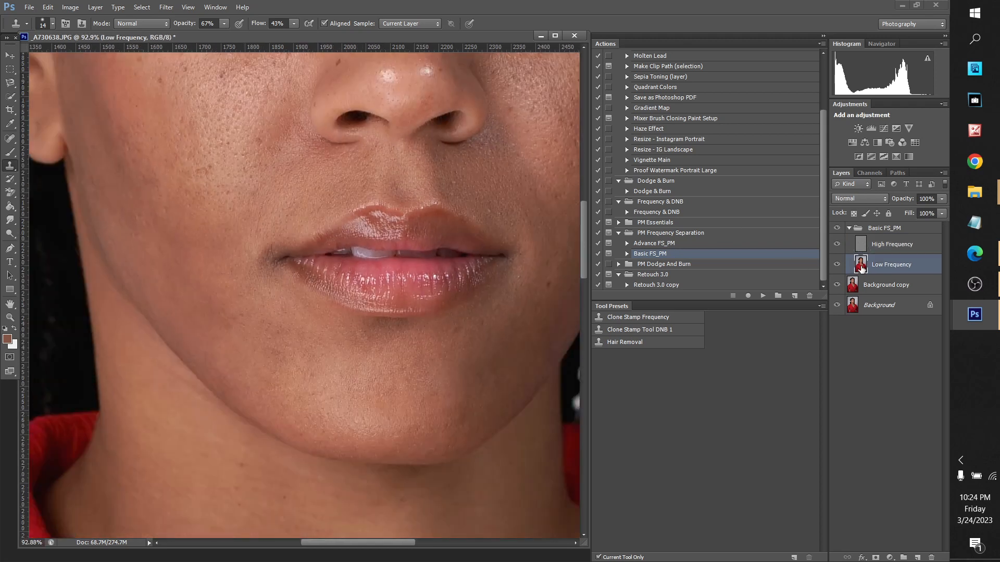
{"action": "left_click", "coordinate": [10, 152]}
{"action": "scroll", "coordinate": [349, 281], "scroll_direction": "up", "scroll_amount": 2}
{"action": "scroll", "coordinate": [349, 282], "scroll_direction": "up", "scroll_amount": 2}
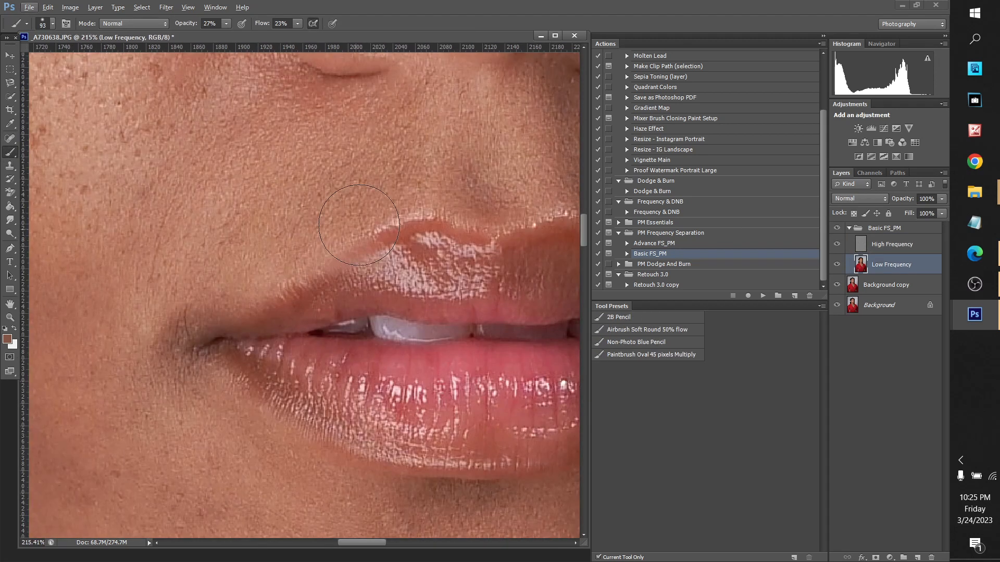
{"action": "left_click", "coordinate": [397, 234], "text": "alt"}
{"action": "left_click", "coordinate": [53, 24]}
{"action": "left_click_drag", "start_coordinate": [45, 57], "coordinate": [31, 57]}
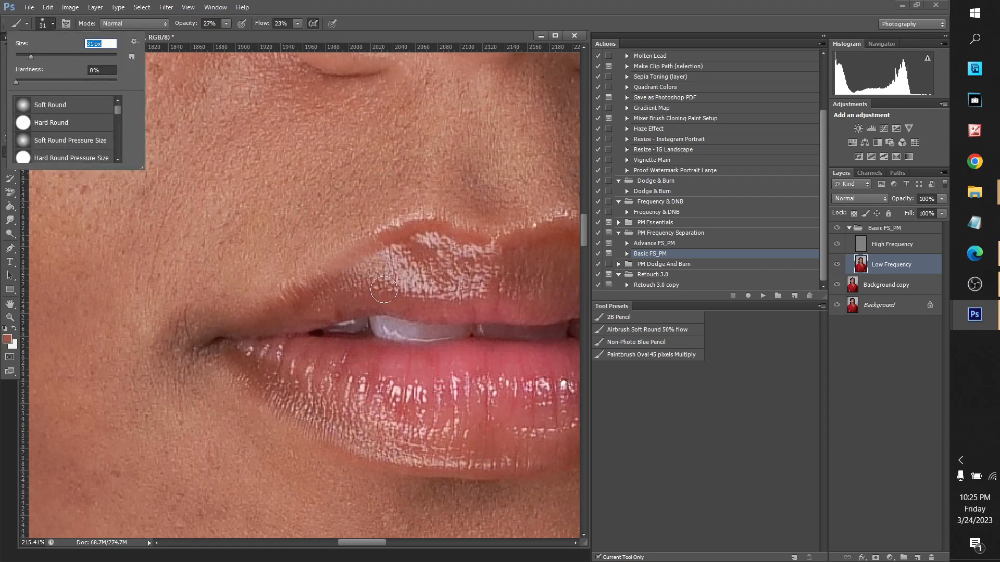
{"action": "key", "text": "Return"}
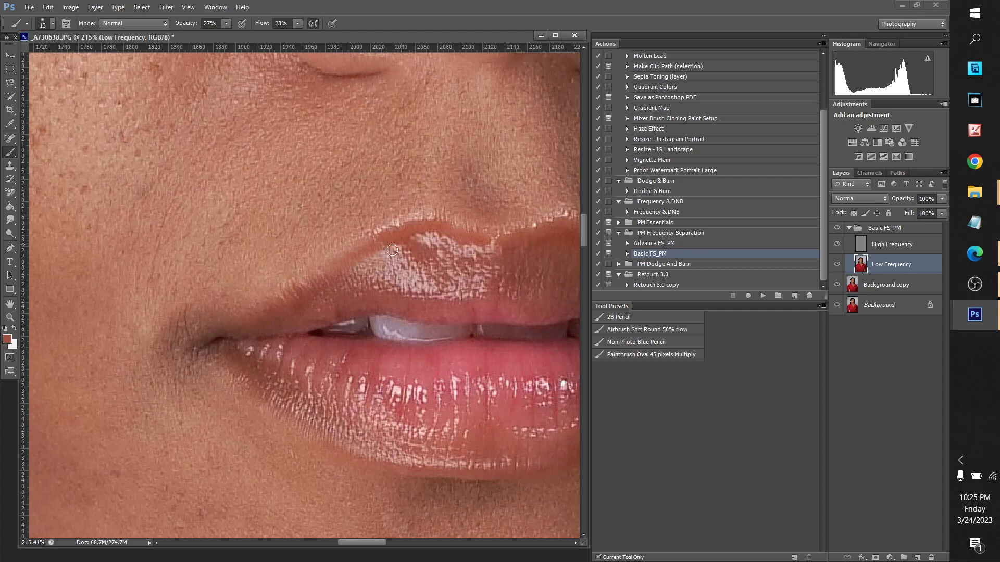
{"action": "scroll", "coordinate": [337, 246], "scroll_direction": "down", "scroll_amount": 5}
{"action": "scroll", "coordinate": [424, 230], "scroll_direction": "up", "scroll_amount": 5}
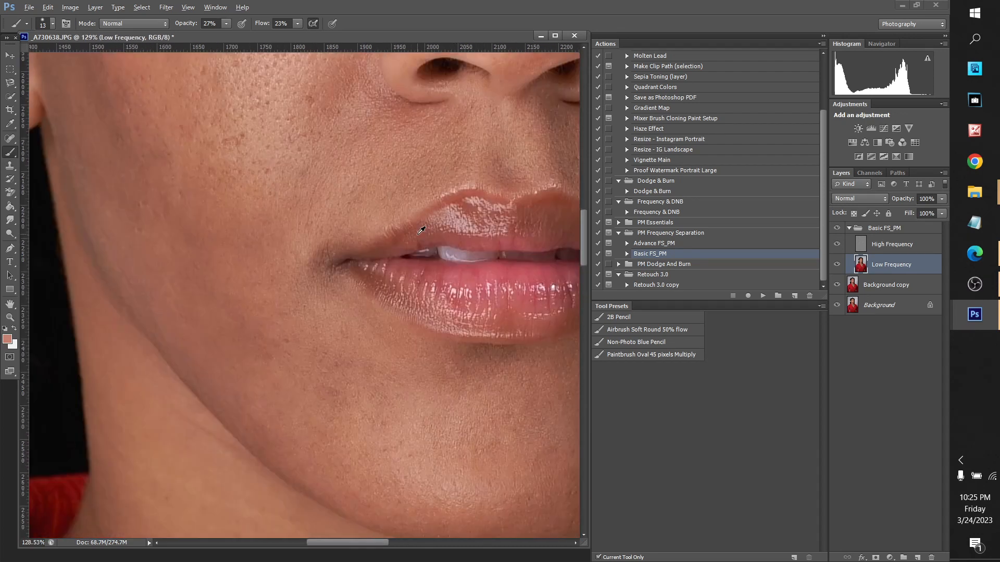
Make the High Frequency layer active and switch to the Clone Stamp tool.
{"action": "left_click", "coordinate": [889, 242]}
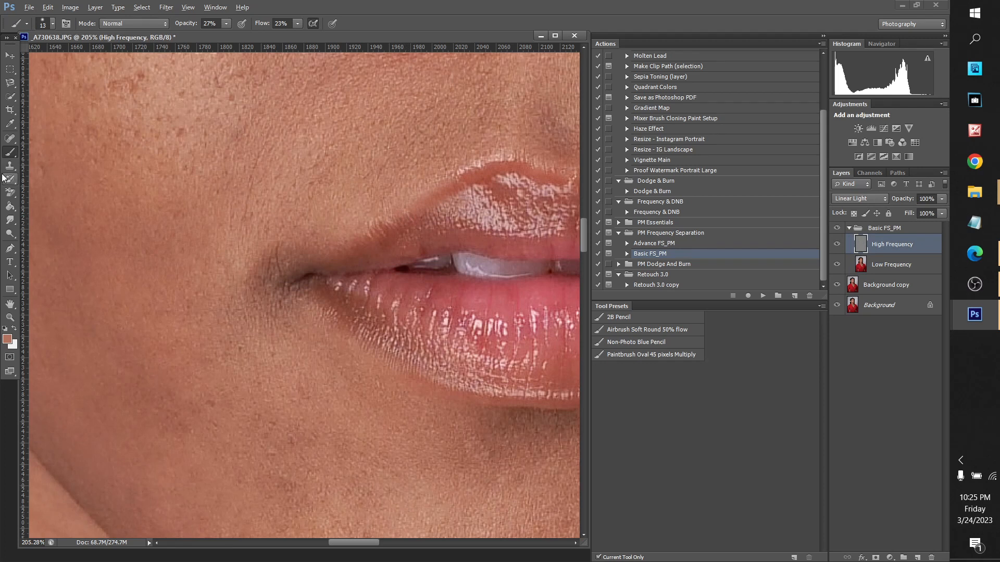
{"action": "key", "text": "s"}
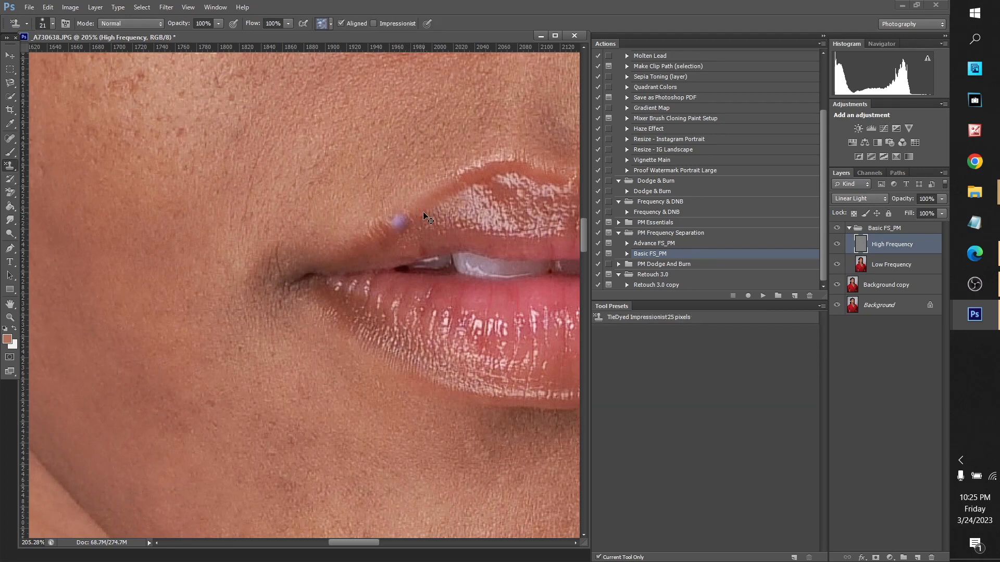
{"action": "scroll", "coordinate": [258, 86], "scroll_direction": "up", "scroll_amount": 1}
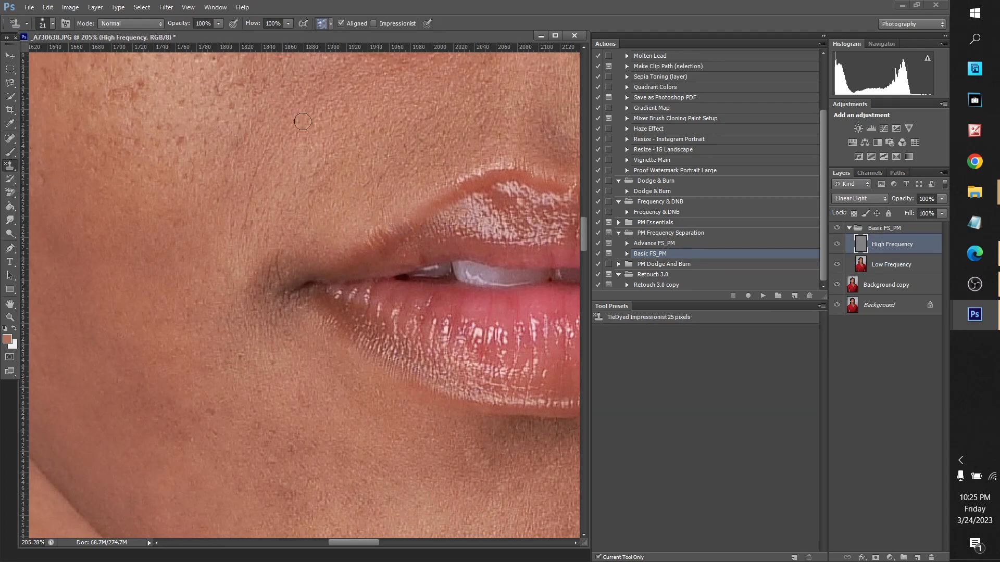
{"action": "left_click", "coordinate": [53, 24]}
{"action": "left_click", "coordinate": [53, 25]}
{"action": "left_click", "coordinate": [25, 23]}
{"action": "left_click", "coordinate": [25, 23]}
{"action": "left_click", "coordinate": [13, 167]}
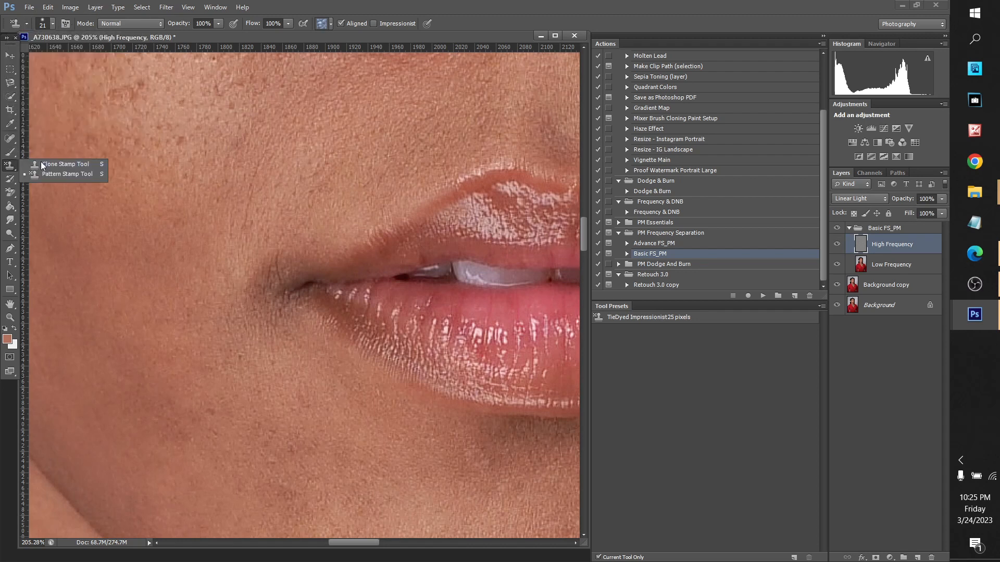
{"action": "left_click", "coordinate": [40, 163]}
Enlarge the Clone Stamp brush to 29 px and clone texture over the upper lip's outline toward the subject's right mouth corner.
{"action": "scroll", "coordinate": [466, 221], "scroll_direction": "up", "scroll_amount": 5}
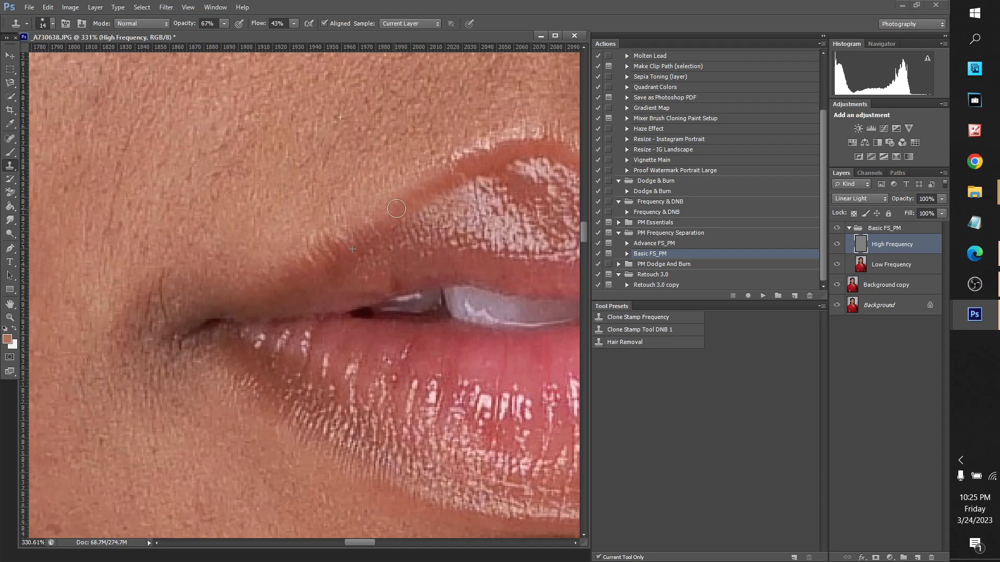
{"action": "left_click", "coordinate": [53, 23]}
{"action": "left_click_drag", "start_coordinate": [24, 56], "coordinate": [30, 56]}
{"action": "left_click", "coordinate": [359, 240]}
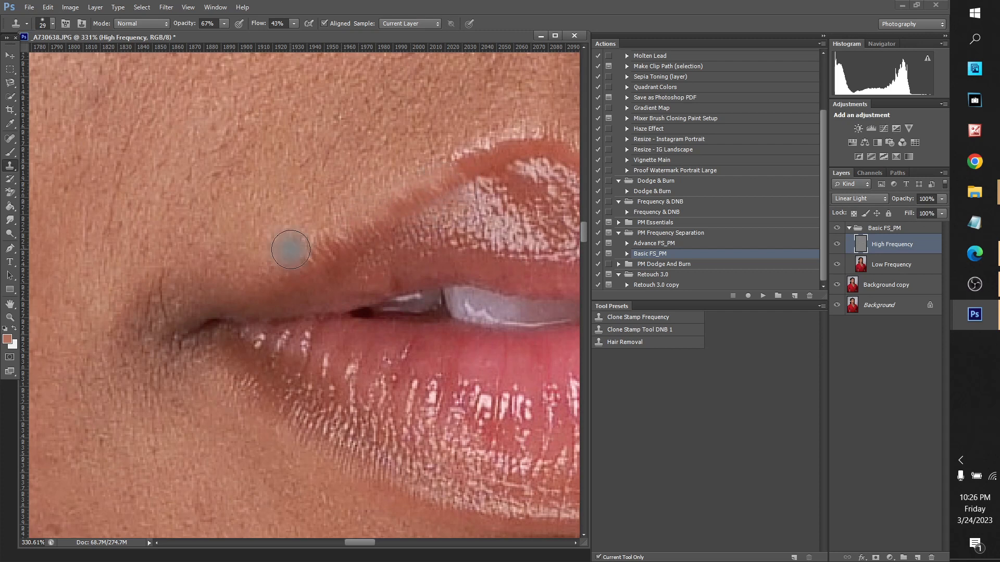
{"action": "scroll", "coordinate": [430, 238], "scroll_direction": "down", "scroll_amount": 10}
{"action": "scroll", "coordinate": [505, 241], "scroll_direction": "up", "scroll_amount": 4}
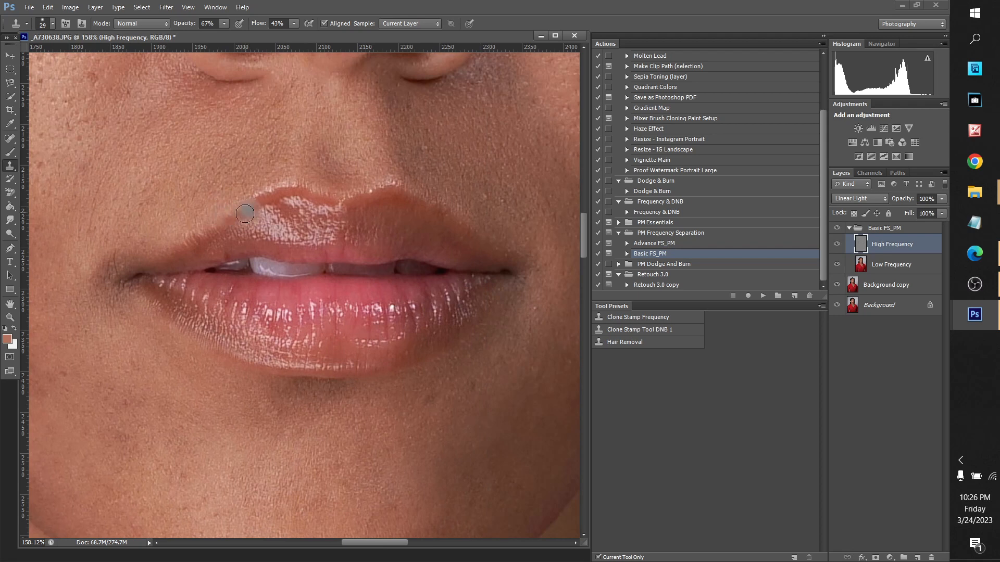
{"action": "left_click", "coordinate": [488, 247], "text": "alt"}
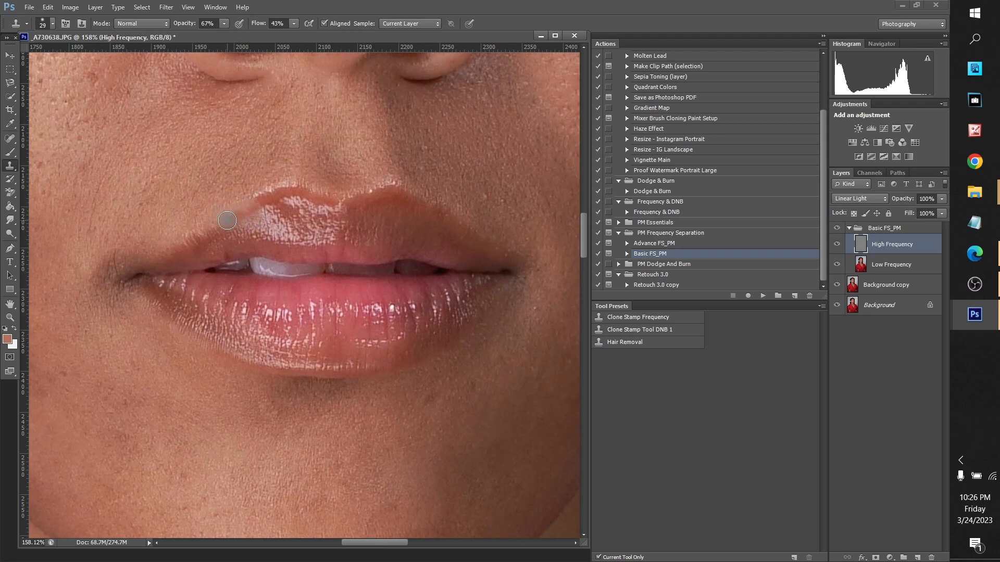
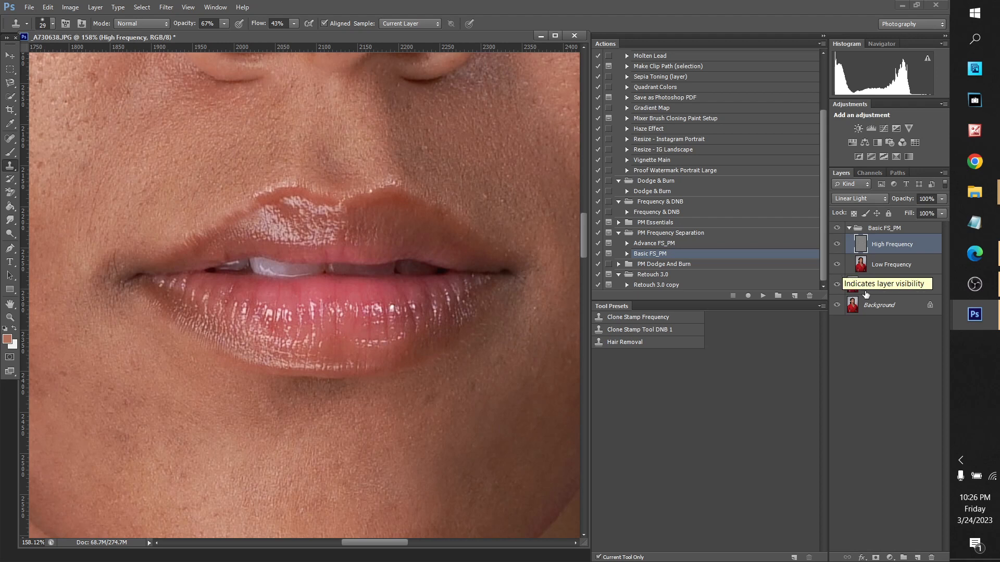
Return to the Low Frequency layer and brush sampled color along the upper lip's edge on the subject's right side.
{"action": "left_click", "coordinate": [861, 267]}
{"action": "key", "text": "b"}
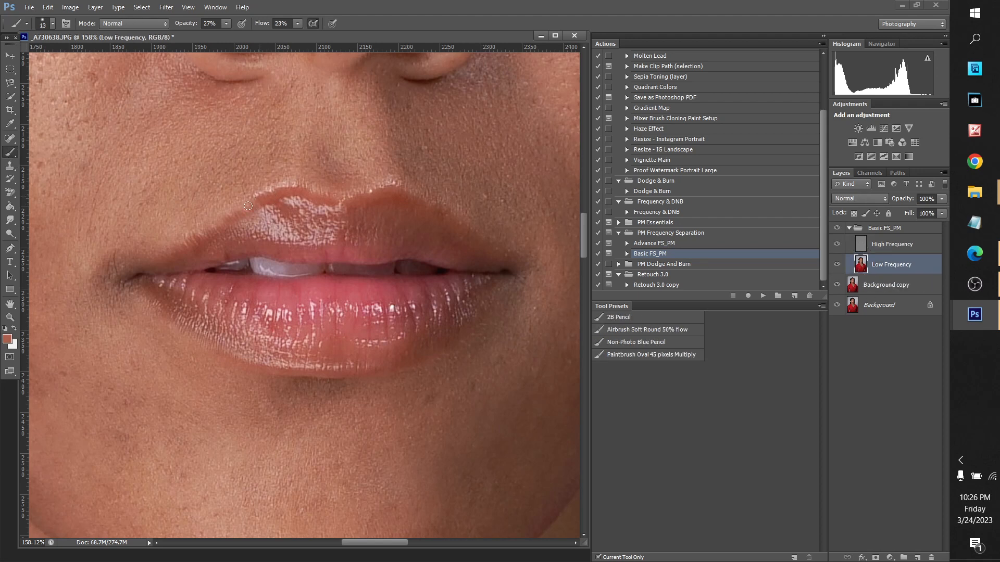
{"action": "scroll", "coordinate": [285, 156], "scroll_direction": "down", "scroll_amount": 6}
{"action": "scroll", "coordinate": [318, 182], "scroll_direction": "up", "scroll_amount": 7}
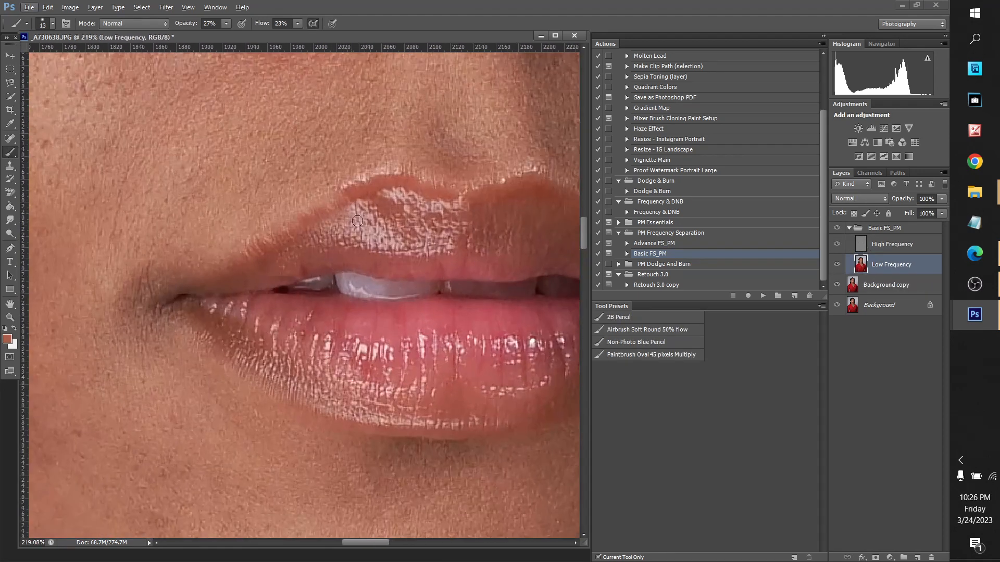
On the High Frequency layer, sample texture near the upper lip's peak and clone it along the adjoining lip outline.
{"action": "left_click", "coordinate": [861, 247]}
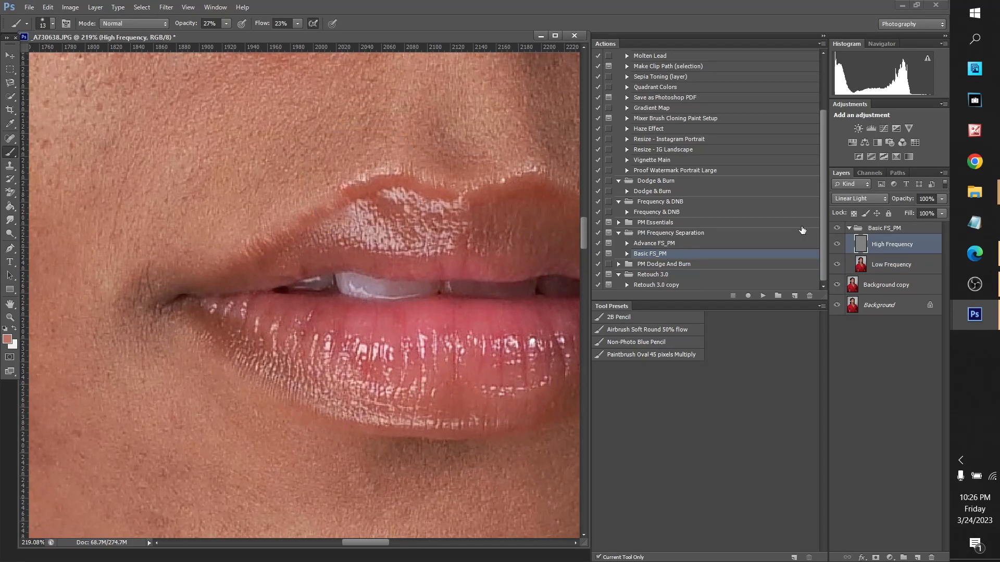
{"action": "key", "text": "s"}
{"action": "left_click", "coordinate": [364, 183], "text": "alt"}
{"action": "left_click_drag", "start_coordinate": [339, 190], "coordinate": [327, 199]}
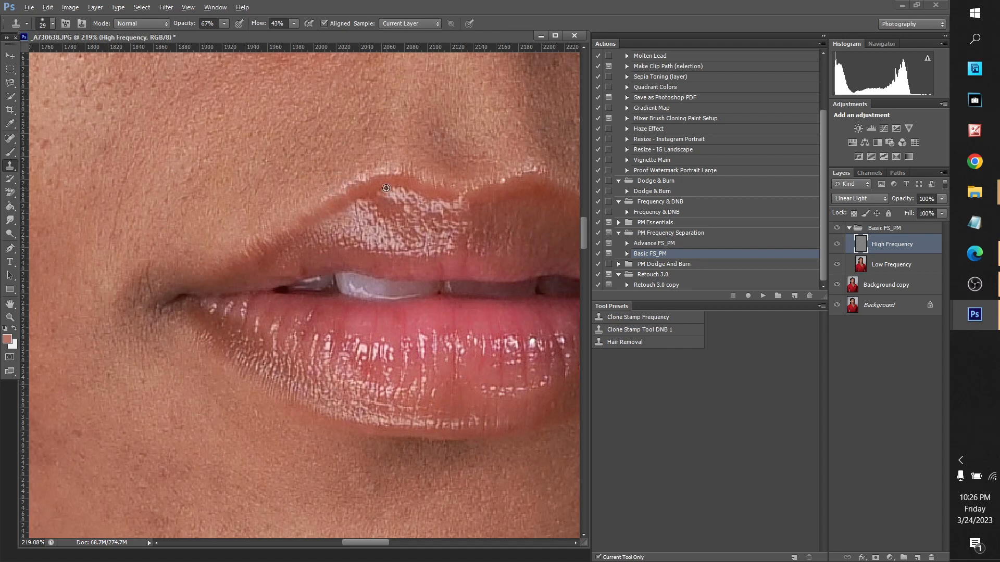
Inspect the retouched lips up close and compare them with the Basic FS_PM group hidden and shown.
{"action": "scroll", "coordinate": [341, 202], "scroll_direction": "down", "scroll_amount": 2}
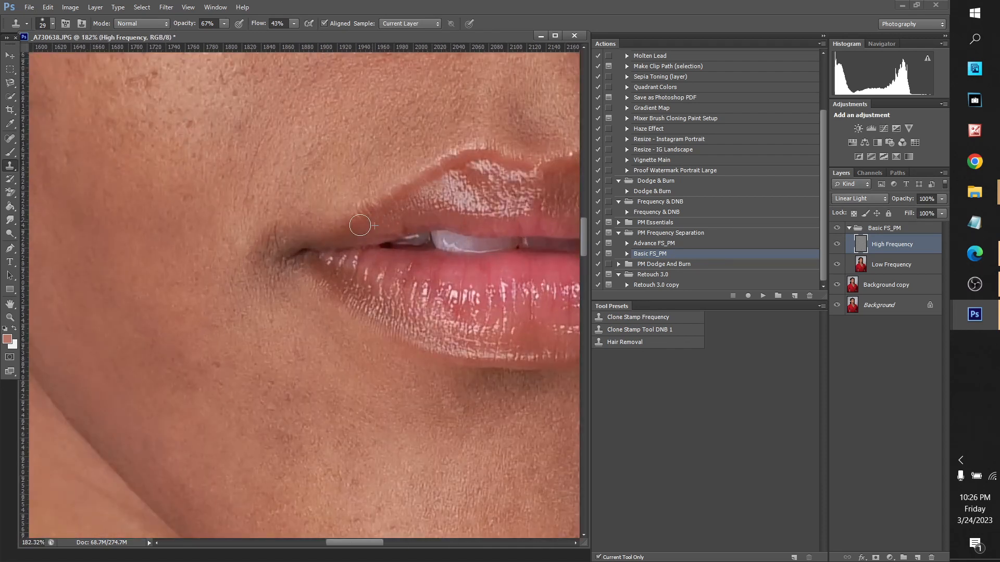
{"action": "scroll", "coordinate": [422, 204], "scroll_direction": "down", "scroll_amount": 1}
{"action": "scroll", "coordinate": [408, 202], "scroll_direction": "down", "scroll_amount": 10}
{"action": "scroll", "coordinate": [360, 242], "scroll_direction": "up", "scroll_amount": 8}
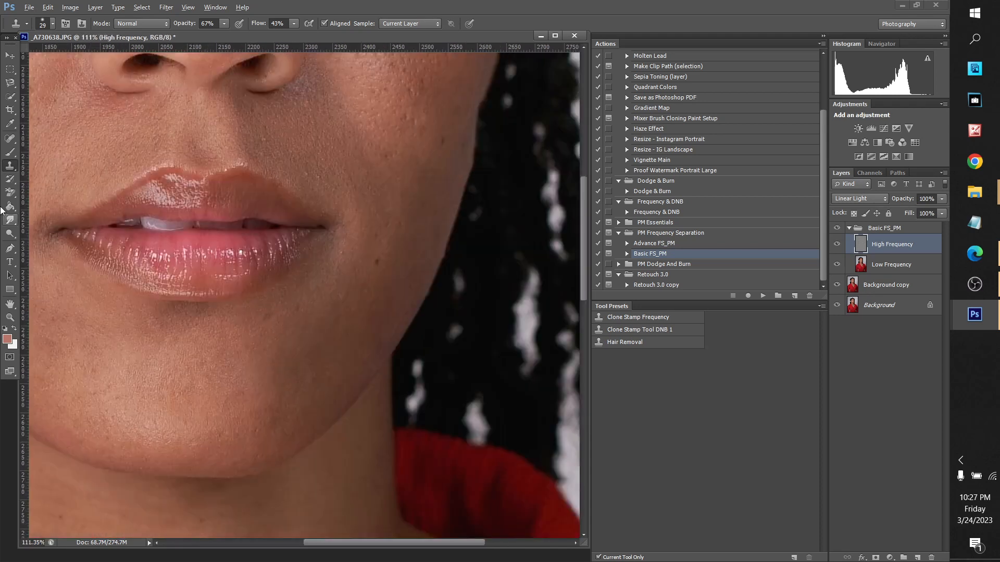
{"action": "scroll", "coordinate": [140, 202], "scroll_direction": "up", "scroll_amount": 4}
{"action": "scroll", "coordinate": [140, 202], "scroll_direction": "up", "scroll_amount": 1}
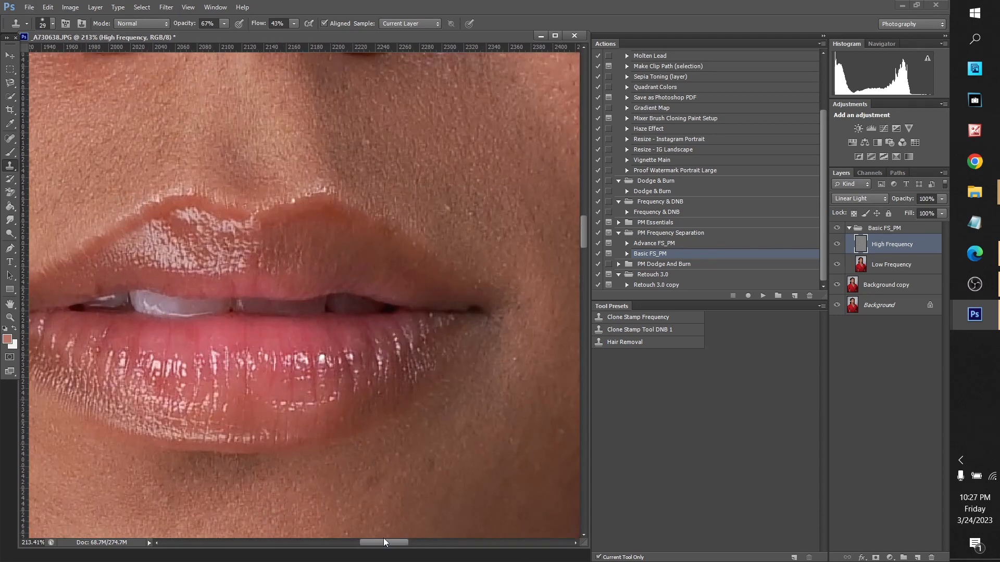
{"action": "left_click_drag", "start_coordinate": [388, 542], "coordinate": [376, 542]}
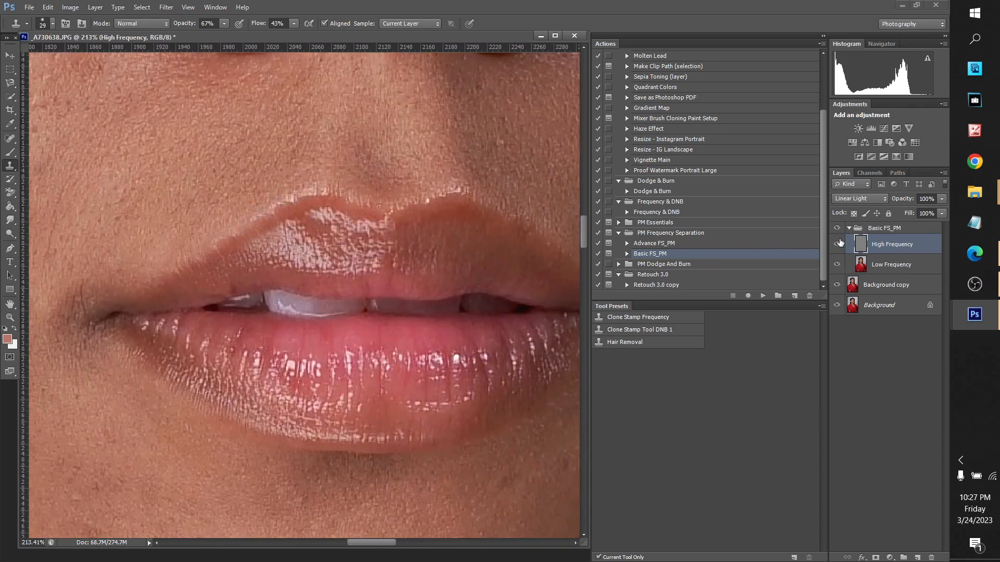
{"action": "left_click", "coordinate": [837, 228]}
{"action": "left_click", "coordinate": [837, 228]}
{"action": "left_click", "coordinate": [837, 228]}
Compare the whole face before and after retouching by toggling the Basic FS_PM group's visibility.
{"action": "scroll", "coordinate": [301, 220], "scroll_direction": "down", "scroll_amount": 4}
{"action": "left_click", "coordinate": [836, 230]}
{"action": "left_click", "coordinate": [836, 230]}
{"action": "left_click", "coordinate": [836, 229]}
{"action": "scroll", "coordinate": [364, 202], "scroll_direction": "down", "scroll_amount": 3}
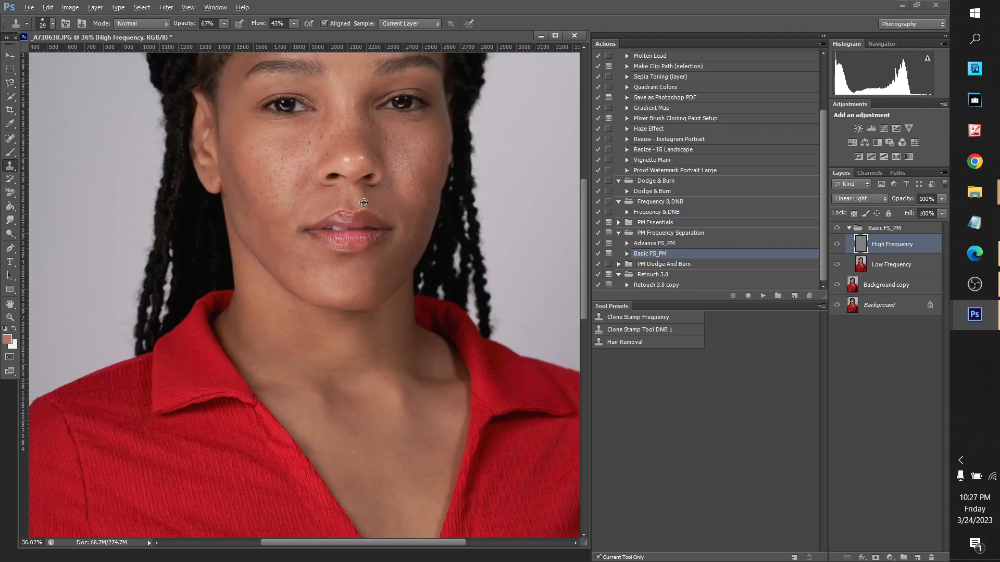
{"action": "scroll", "coordinate": [363, 202], "scroll_direction": "up", "scroll_amount": 3}
{"action": "left_click", "coordinate": [837, 229]}
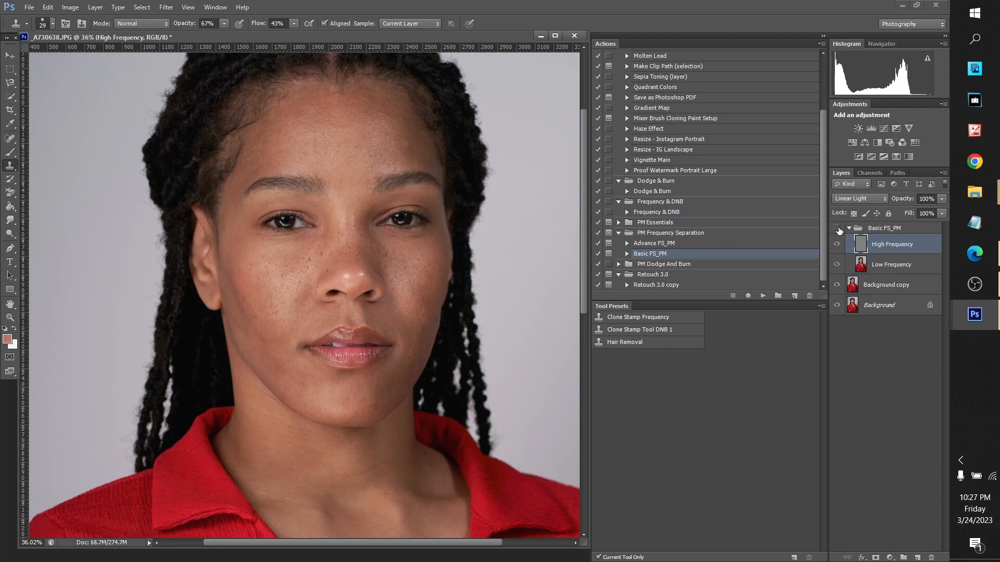
{"action": "left_click", "coordinate": [837, 230]}
Activate the Low Frequency layer and set up the Brush tool with a size of 68 px.
{"action": "scroll", "coordinate": [342, 297], "scroll_direction": "up", "scroll_amount": 4}
{"action": "left_click", "coordinate": [855, 267]}
{"action": "left_click", "coordinate": [10, 152]}
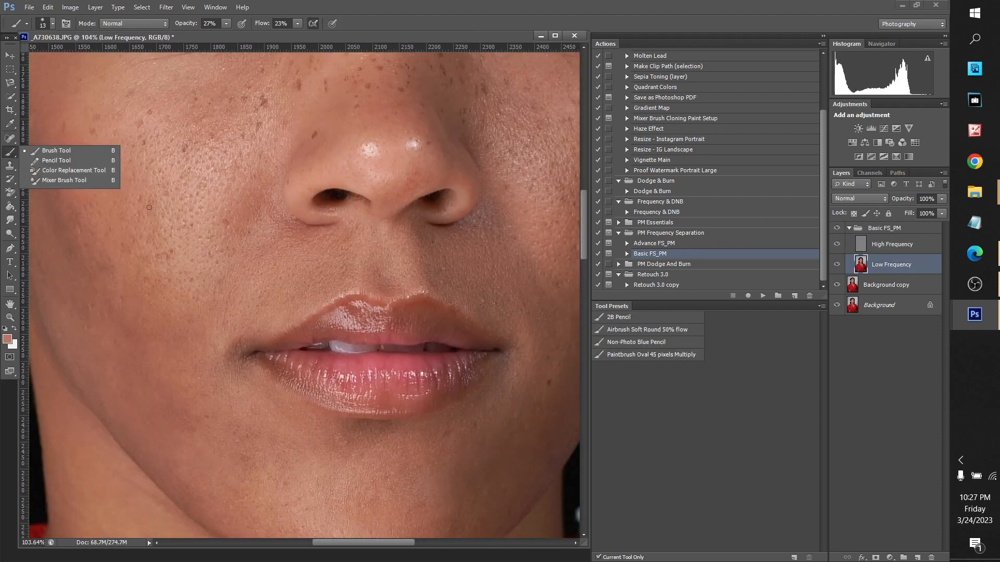
{"action": "scroll", "coordinate": [312, 313], "scroll_direction": "up", "scroll_amount": 3}
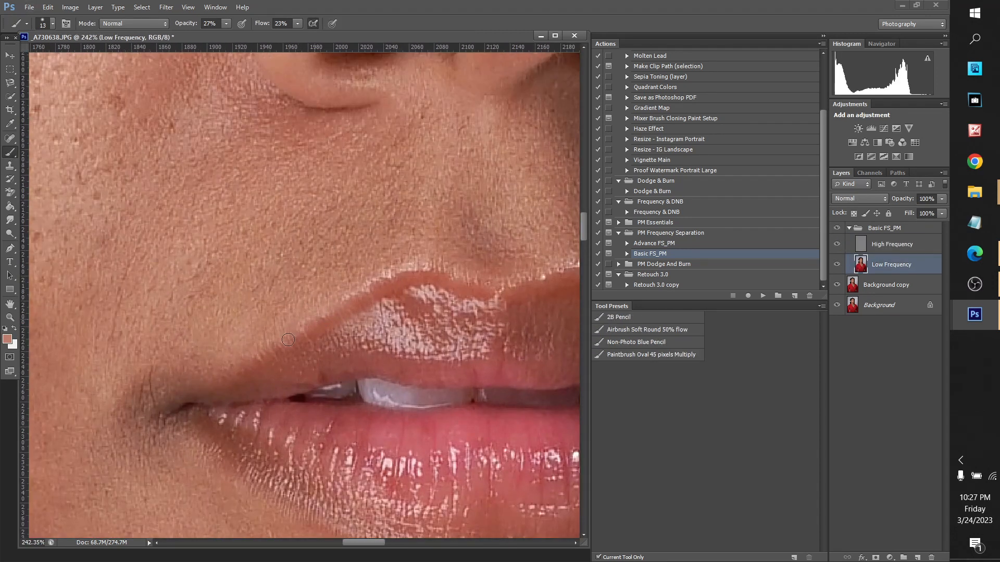
{"action": "scroll", "coordinate": [328, 306], "scroll_direction": "down", "scroll_amount": 6}
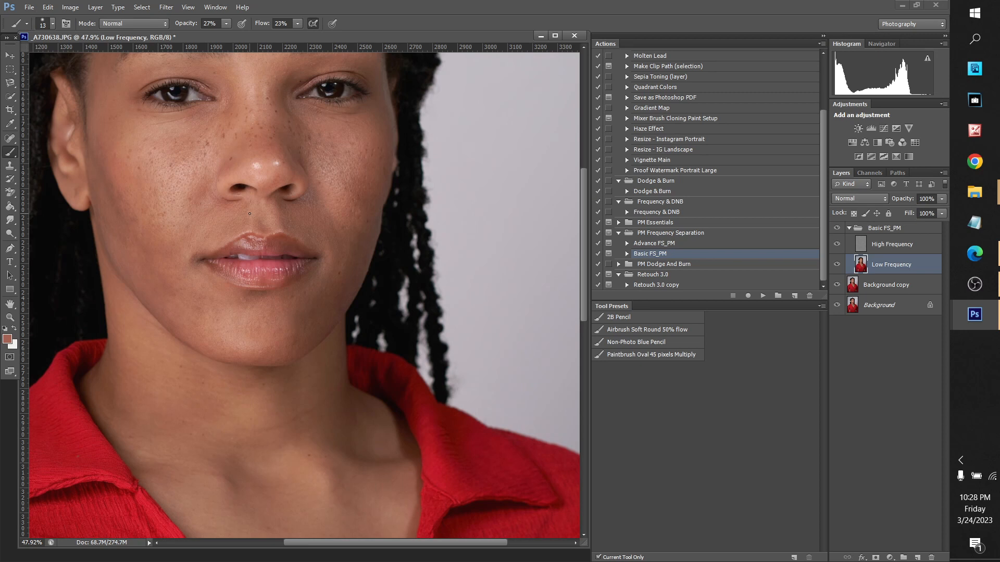
{"action": "scroll", "coordinate": [257, 248], "scroll_direction": "up", "scroll_amount": 4}
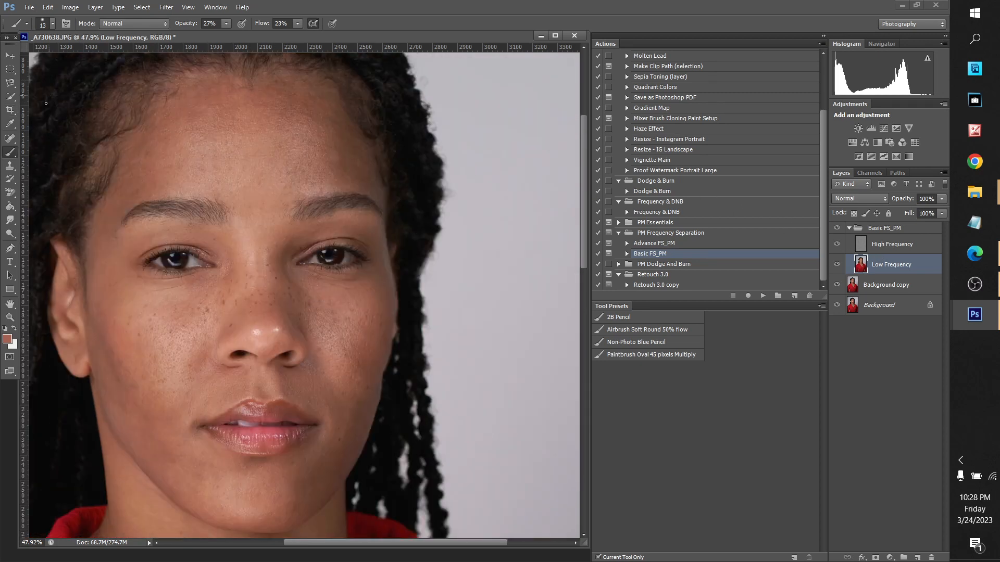
{"action": "left_click", "coordinate": [52, 24]}
{"action": "left_click", "coordinate": [49, 56]}
{"action": "left_click", "coordinate": [369, 43]}
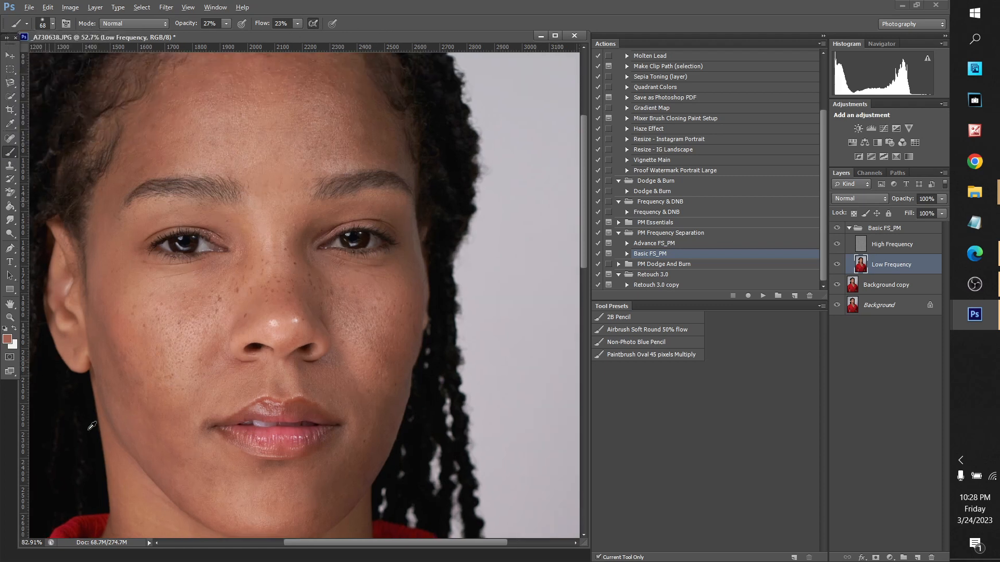
Paint sampled skin tones at 27% opacity over the uneven patches on the lower cheek beside the mouth.
{"action": "scroll", "coordinate": [133, 419], "scroll_direction": "up", "scroll_amount": 6}
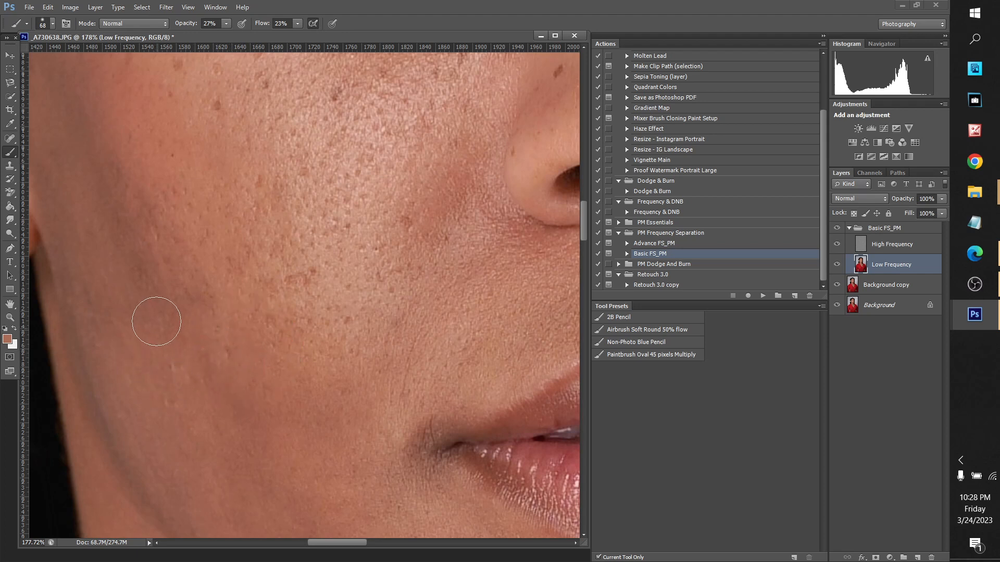
{"action": "scroll", "coordinate": [136, 227], "scroll_direction": "down", "scroll_amount": 5}
{"action": "scroll", "coordinate": [204, 322], "scroll_direction": "up", "scroll_amount": 5}
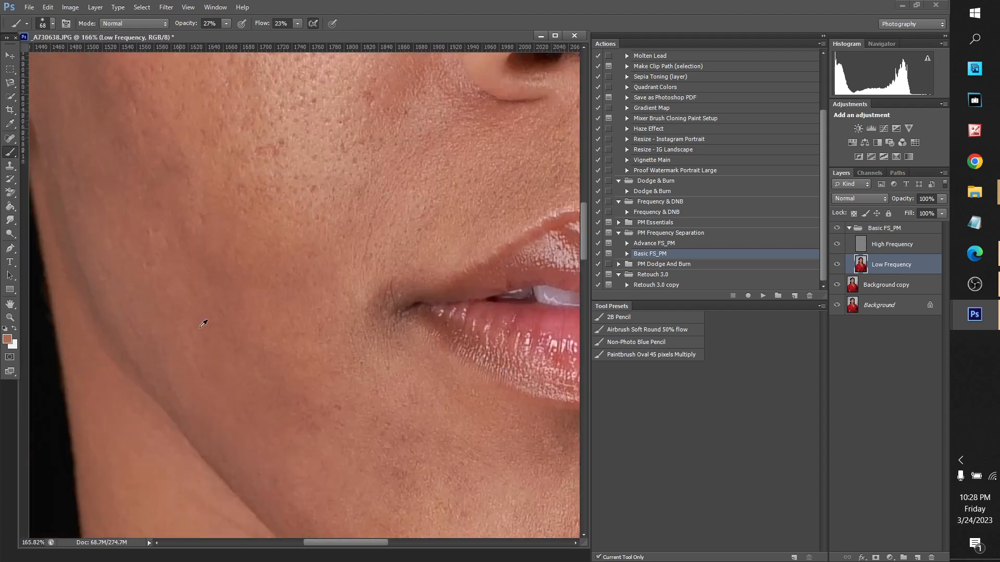
{"action": "scroll", "coordinate": [276, 219], "scroll_direction": "down", "scroll_amount": 4}
{"action": "left_click", "coordinate": [292, 207], "text": "alt"}
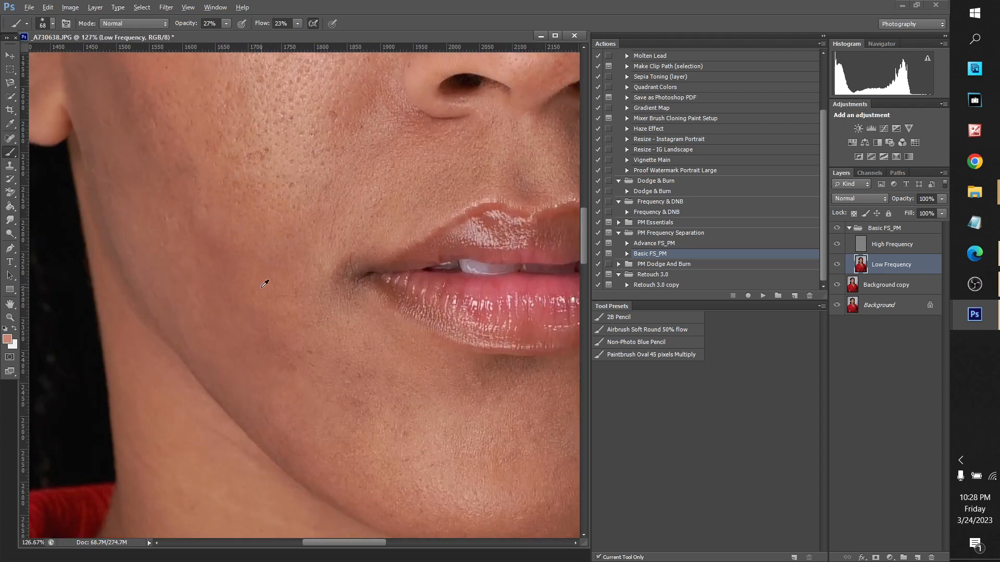
{"action": "scroll", "coordinate": [256, 280], "scroll_direction": "down", "scroll_amount": 5}
{"action": "left_click", "coordinate": [280, 276], "text": "alt"}
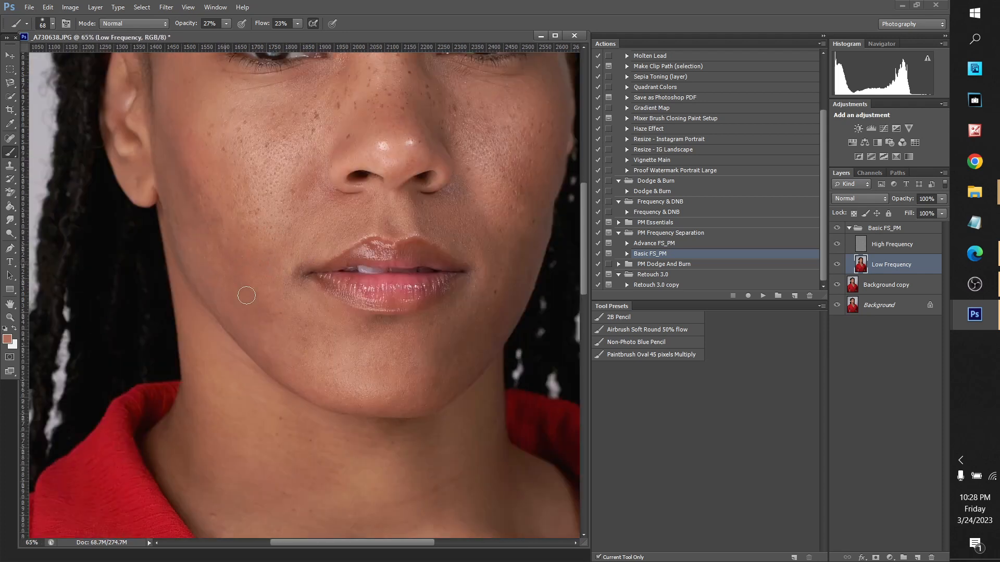
Even out the skin tone on the outer cheek near the ear by painting with colours sampled from nearby skin.
{"action": "scroll", "coordinate": [162, 171], "scroll_direction": "up", "scroll_amount": 4}
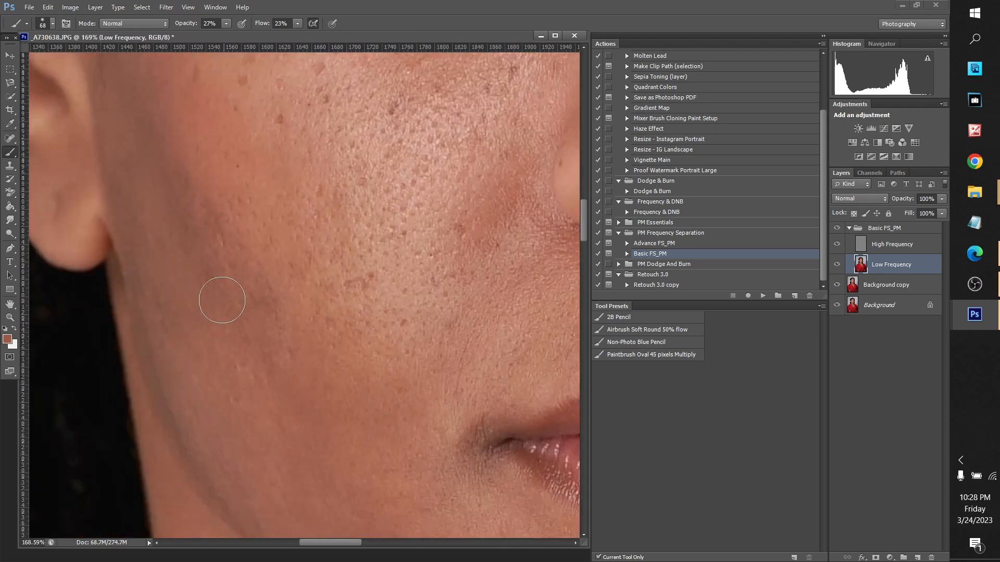
{"action": "scroll", "coordinate": [204, 174], "scroll_direction": "down", "scroll_amount": 3}
{"action": "scroll", "coordinate": [204, 174], "scroll_direction": "up", "scroll_amount": 2}
{"action": "left_click", "coordinate": [194, 198], "text": "alt"}
{"action": "left_click", "coordinate": [188, 177], "text": "alt"}
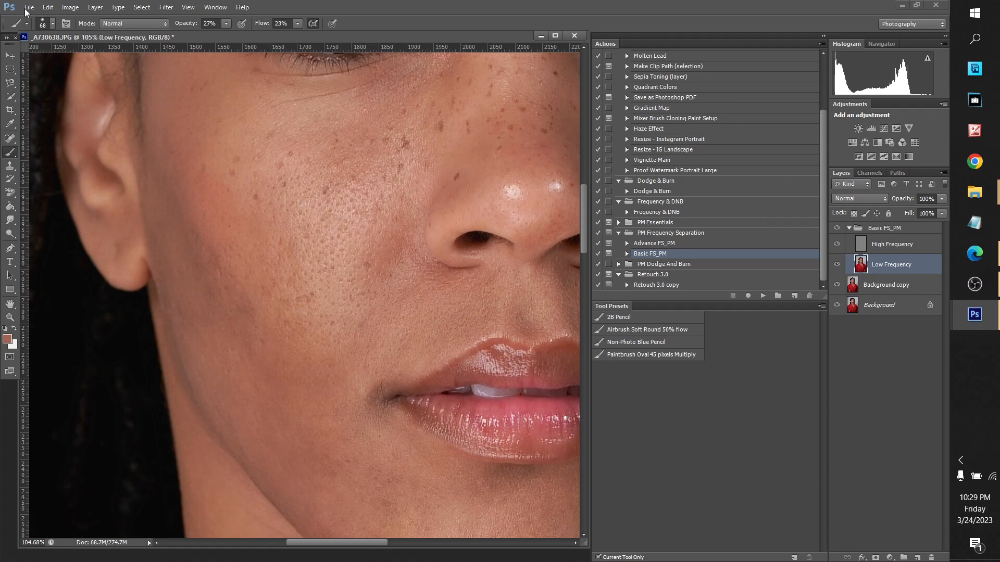
{"action": "scroll", "coordinate": [201, 156], "scroll_direction": "down", "scroll_amount": 3}
{"action": "scroll", "coordinate": [201, 217], "scroll_direction": "up", "scroll_amount": 3}
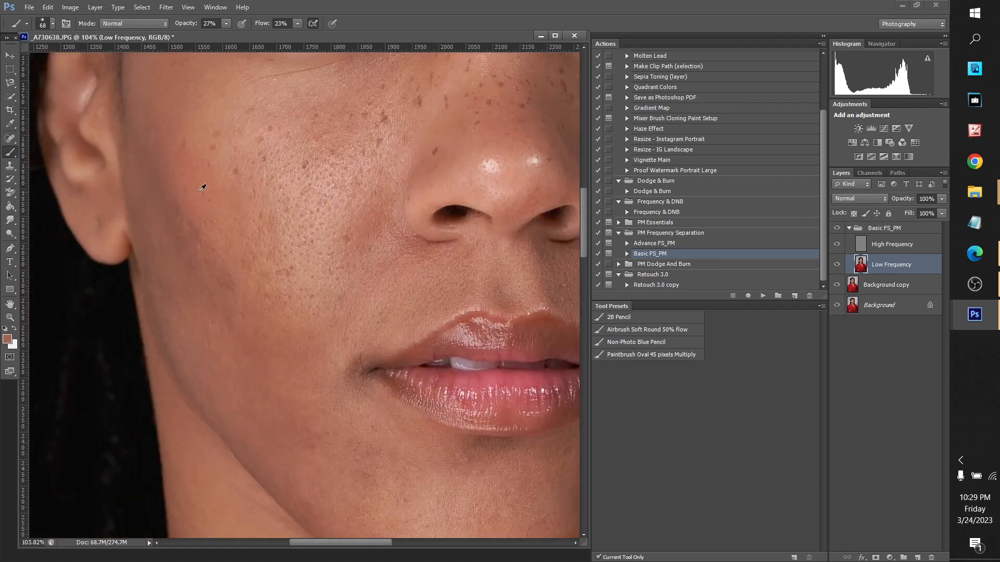
{"action": "left_click", "coordinate": [228, 235], "text": "alt"}
{"action": "mouse_move", "coordinate": [165, 142]}
{"action": "left_mouse_down"}
{"action": "mouse_move", "coordinate": [161, 182]}
{"action": "mouse_move", "coordinate": [151, 158]}
{"action": "left_mouse_up"}
{"action": "left_click", "coordinate": [160, 118], "text": "alt"}
Raise the brush opacity to 100%.
{"action": "left_click_drag", "start_coordinate": [227, 34], "coordinate": [269, 36]}
{"action": "scroll", "coordinate": [247, 310], "scroll_direction": "down", "scroll_amount": 3}
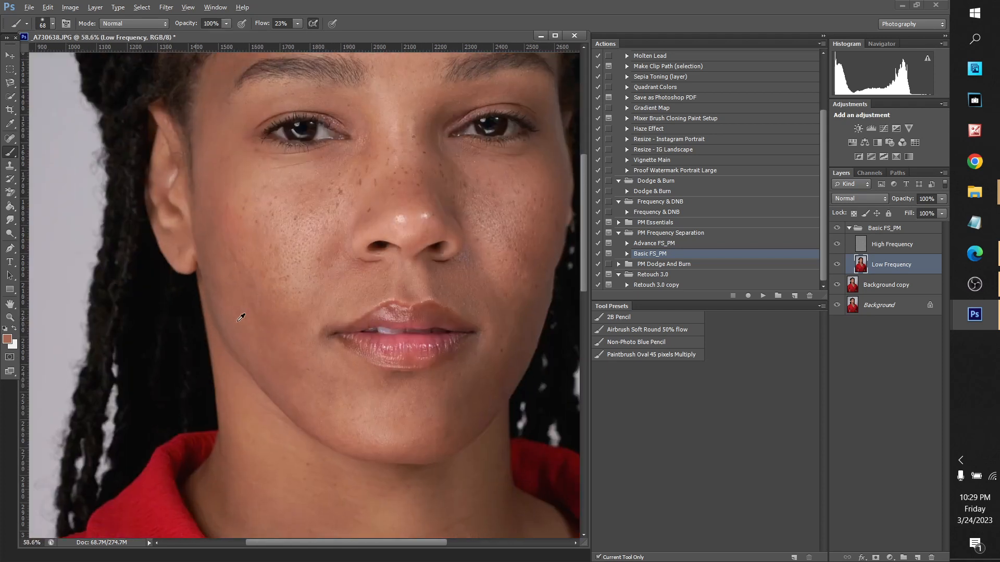
{"action": "scroll", "coordinate": [247, 310], "scroll_direction": "up", "scroll_amount": 3}
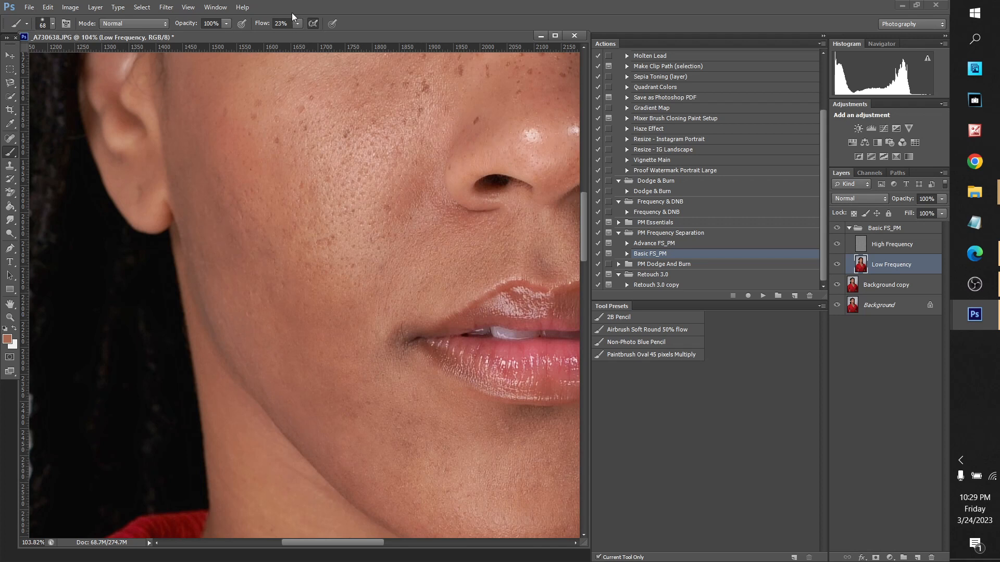
Set the brush opacity to 26% and paint a sampled skin tone over the dark patch on the lower cheek.
{"action": "left_click", "coordinate": [226, 24]}
{"action": "left_click", "coordinate": [305, 316], "text": "alt"}
{"action": "mouse_move", "coordinate": [277, 286]}
{"action": "left_mouse_down"}
{"action": "mouse_move", "coordinate": [256, 235]}
{"action": "mouse_move", "coordinate": [268, 267]}
{"action": "mouse_move", "coordinate": [260, 333]}
{"action": "left_mouse_up"}
{"action": "left_click", "coordinate": [270, 334], "text": "alt"}
{"action": "scroll", "coordinate": [240, 321], "scroll_direction": "down", "scroll_amount": 2}
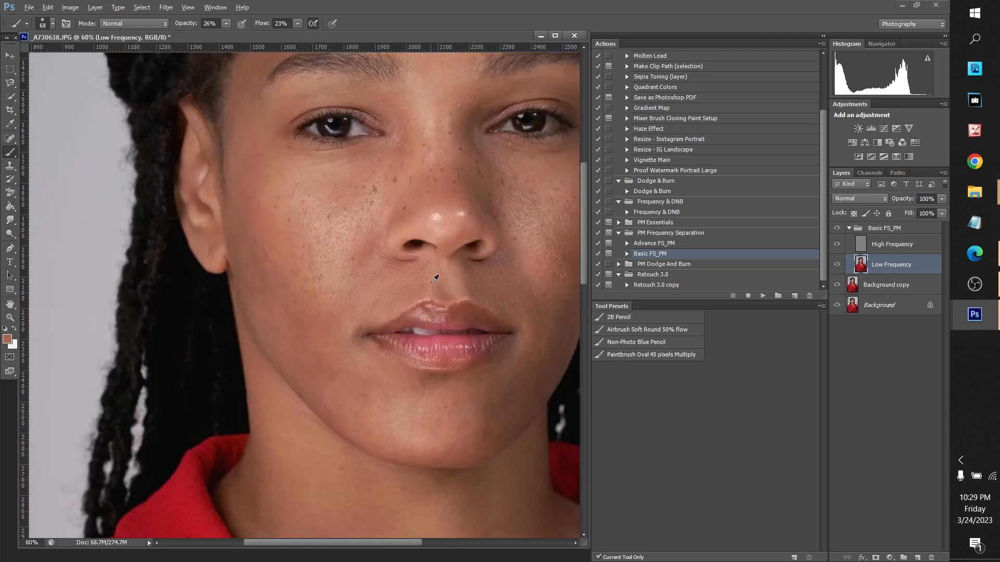
{"action": "scroll", "coordinate": [330, 327], "scroll_direction": "down", "scroll_amount": 2}
{"action": "scroll", "coordinate": [299, 275], "scroll_direction": "up", "scroll_amount": 3}
{"action": "scroll", "coordinate": [328, 338], "scroll_direction": "up", "scroll_amount": 2}
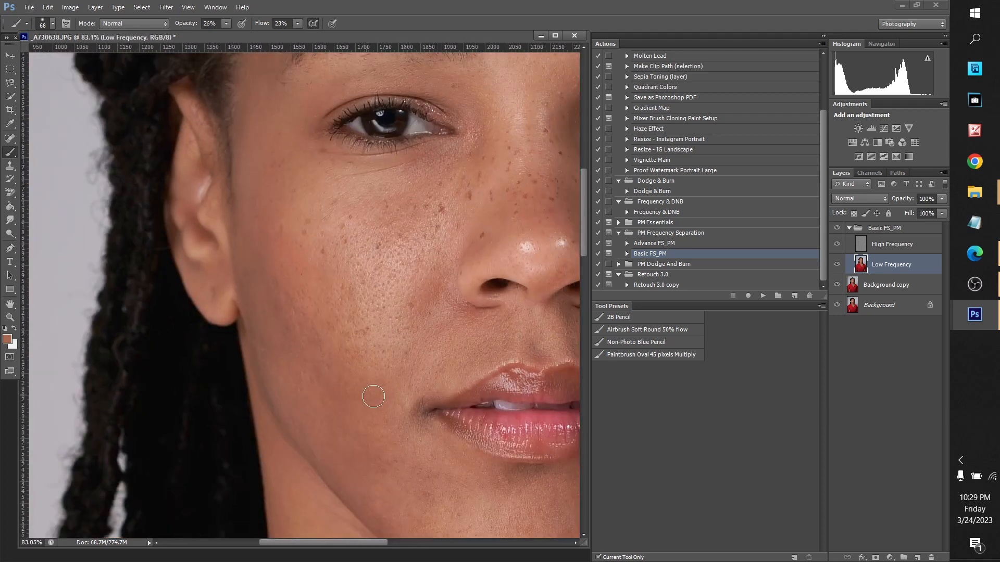
{"action": "scroll", "coordinate": [388, 443], "scroll_direction": "up", "scroll_amount": 2}
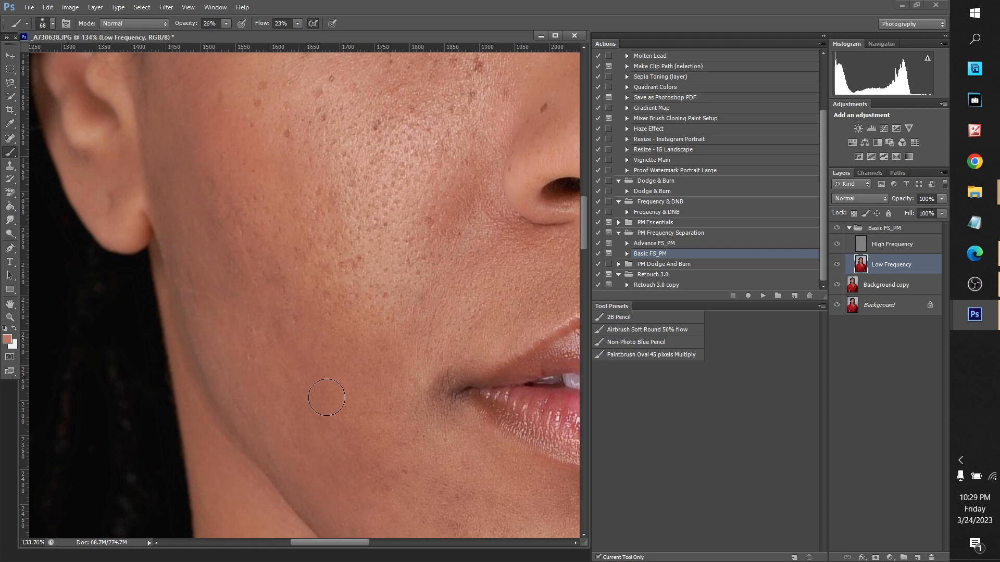
Blend the tones across the middle and lower cheek toward the ear with repeatedly sampled skin colours.
{"action": "scroll", "coordinate": [312, 404], "scroll_direction": "down", "scroll_amount": 3}
{"action": "scroll", "coordinate": [364, 385], "scroll_direction": "up", "scroll_amount": 3}
{"action": "left_click", "coordinate": [349, 300], "text": "alt"}
{"action": "mouse_move", "coordinate": [324, 302]}
{"action": "left_mouse_down"}
{"action": "mouse_move", "coordinate": [297, 285]}
{"action": "mouse_move", "coordinate": [274, 292]}
{"action": "left_mouse_up"}
{"action": "left_click", "coordinate": [363, 399], "text": "alt"}
{"action": "mouse_move", "coordinate": [354, 393]}
{"action": "left_mouse_down"}
{"action": "mouse_move", "coordinate": [259, 359]}
{"action": "mouse_move", "coordinate": [206, 291]}
{"action": "left_mouse_up"}
{"action": "left_click", "coordinate": [270, 383], "text": "alt"}
{"action": "left_click", "coordinate": [227, 216], "text": "alt"}
{"action": "mouse_move", "coordinate": [211, 244]}
{"action": "left_mouse_down"}
{"action": "mouse_move", "coordinate": [217, 273]}
{"action": "mouse_move", "coordinate": [239, 289]}
{"action": "mouse_move", "coordinate": [205, 274]}
{"action": "left_mouse_up"}
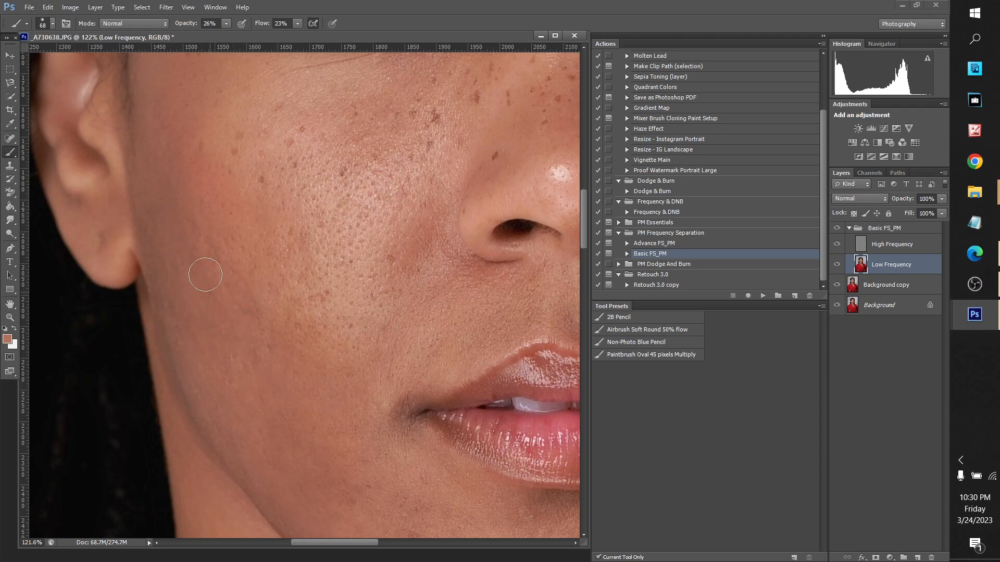
{"action": "scroll", "coordinate": [201, 241], "scroll_direction": "down", "scroll_amount": 5}
{"action": "scroll", "coordinate": [228, 317], "scroll_direction": "up", "scroll_amount": 6}
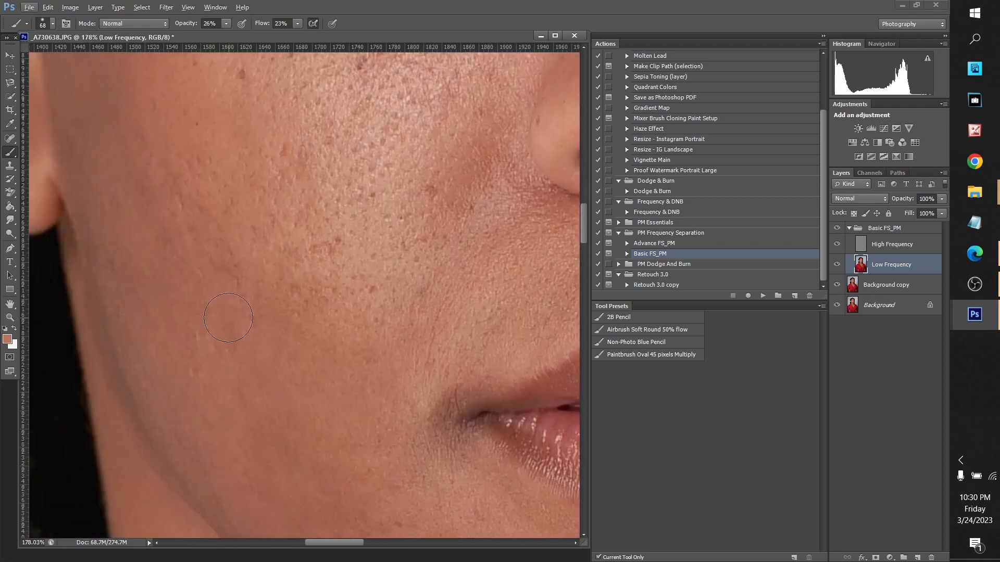
On the High Frequency layer, clone clean skin texture over the small bumps on the lower cheek with the Clone Stamp.
{"action": "left_click", "coordinate": [866, 245]}
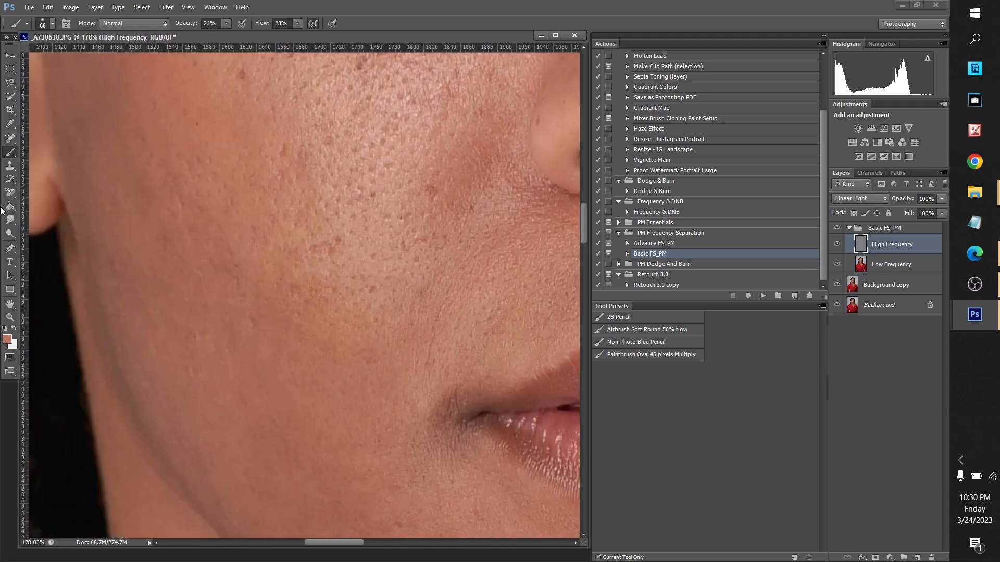
{"action": "left_click", "coordinate": [11, 164]}
{"action": "left_click", "coordinate": [209, 394], "text": "alt"}
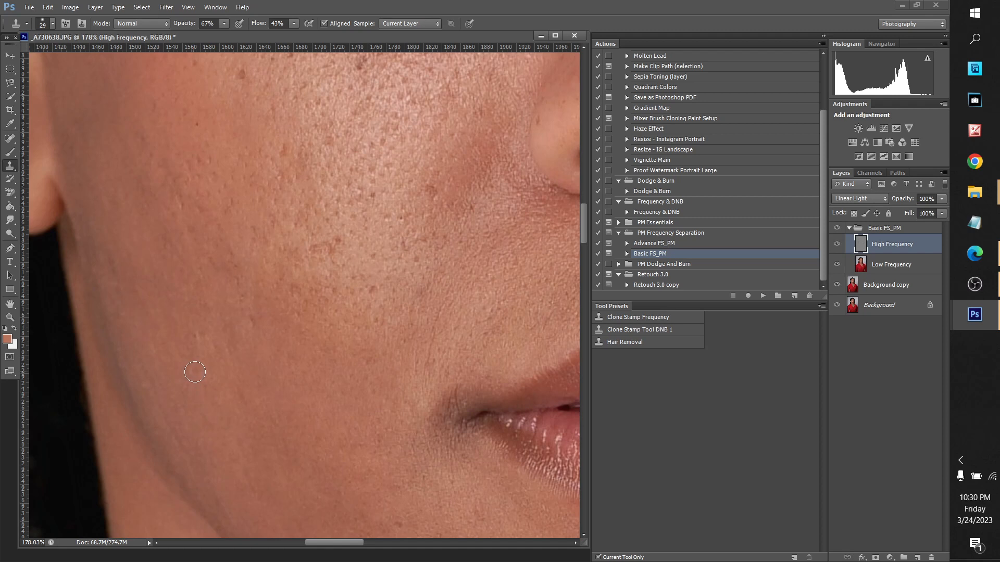
{"action": "left_click_drag", "start_coordinate": [203, 373], "coordinate": [195, 340]}
Enlarge the Clone Stamp to 82 px and clone smooth skin texture over the outer cheek beside the ear.
{"action": "left_click", "coordinate": [50, 27]}
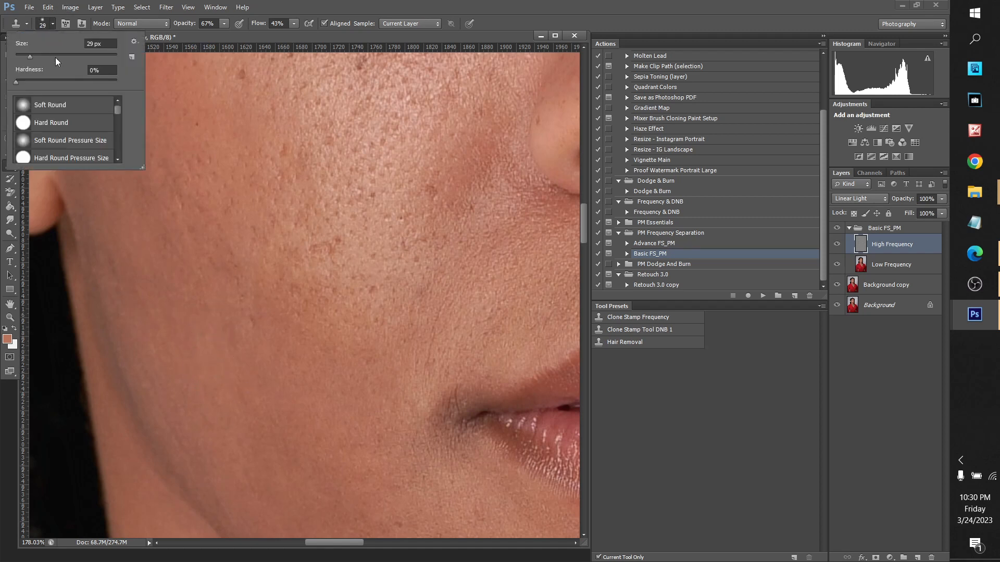
{"action": "left_click", "coordinate": [474, 84]}
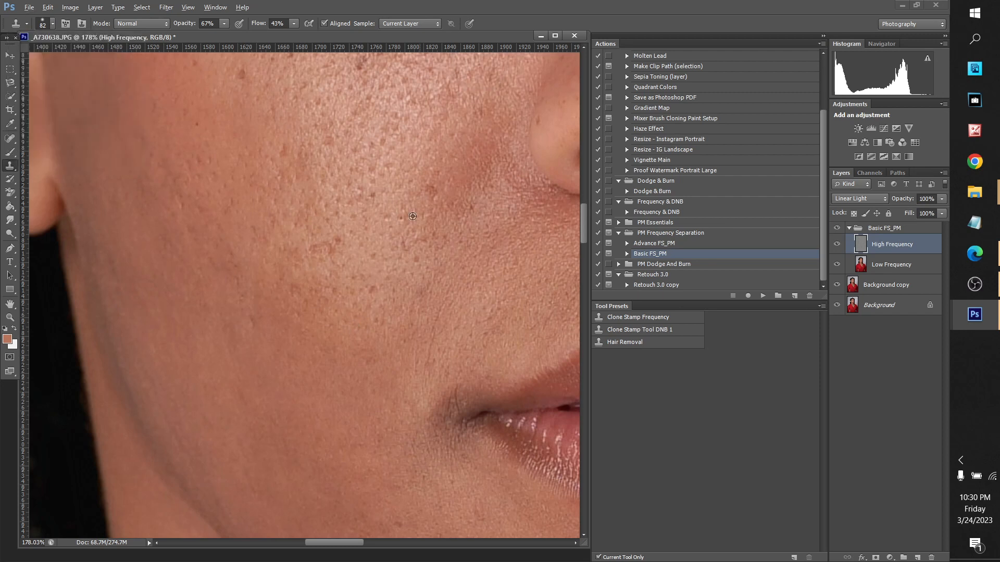
{"action": "scroll", "coordinate": [348, 273], "scroll_direction": "down", "scroll_amount": 4}
{"action": "scroll", "coordinate": [323, 327], "scroll_direction": "up", "scroll_amount": 4}
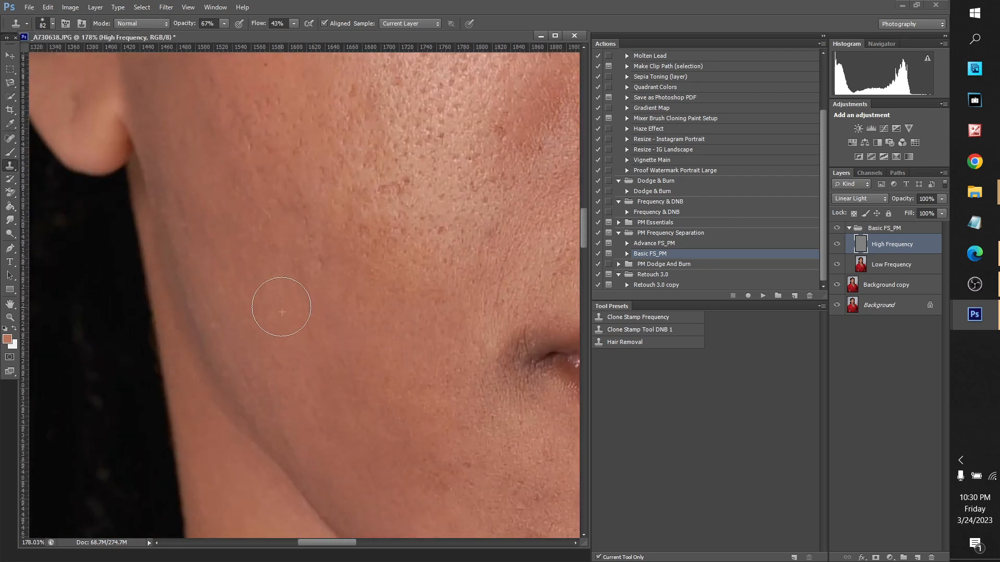
{"action": "left_click", "coordinate": [432, 253], "text": "alt"}
{"action": "scroll", "coordinate": [303, 267], "scroll_direction": "up", "scroll_amount": 3}
{"action": "scroll", "coordinate": [308, 161], "scroll_direction": "down", "scroll_amount": 4}
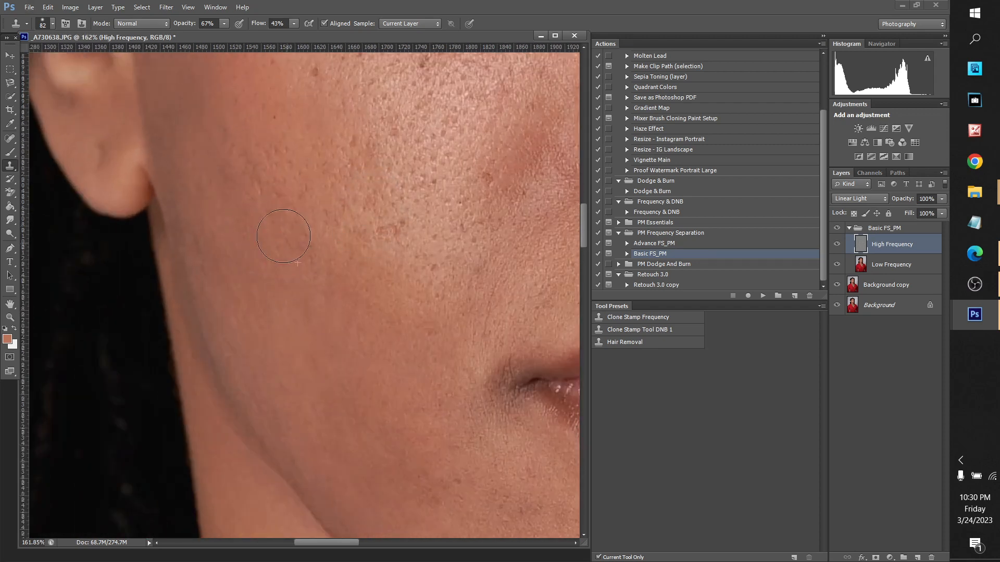
{"action": "left_click", "coordinate": [278, 125], "text": "alt"}
{"action": "left_click_drag", "start_coordinate": [281, 192], "coordinate": [278, 220]}
{"action": "left_click", "coordinate": [221, 119], "text": "alt"}
{"action": "left_click_drag", "start_coordinate": [248, 187], "coordinate": [241, 146]}
Clone clean skin texture down the lower cheek along the jawline and check the result across the lower face.
{"action": "left_click", "coordinate": [211, 381], "text": "alt"}
{"action": "scroll", "coordinate": [265, 198], "scroll_direction": "down", "scroll_amount": 5}
{"action": "scroll", "coordinate": [254, 266], "scroll_direction": "up", "scroll_amount": 5}
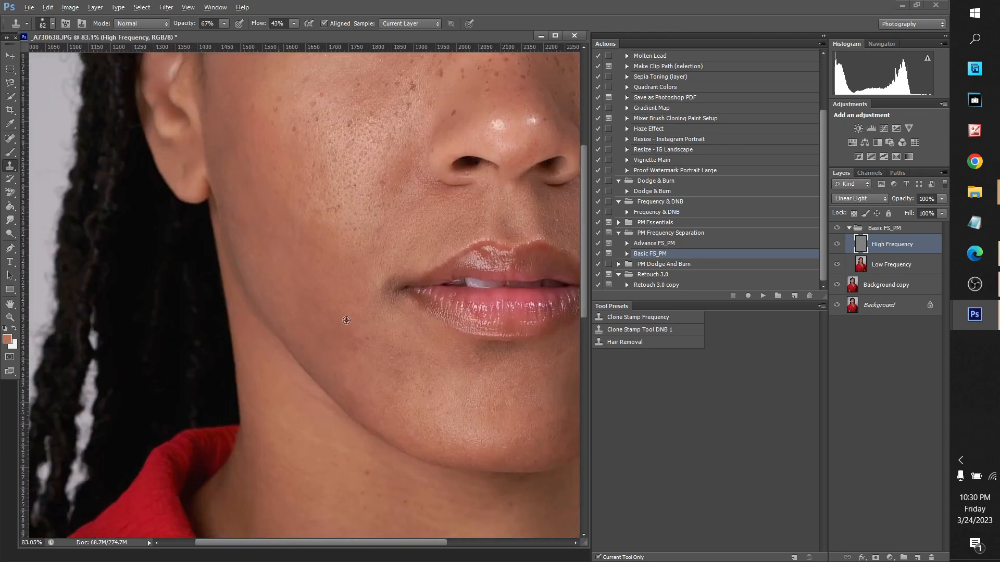
{"action": "left_click", "coordinate": [189, 153], "text": "alt"}
{"action": "left_click_drag", "start_coordinate": [203, 195], "coordinate": [228, 255]}
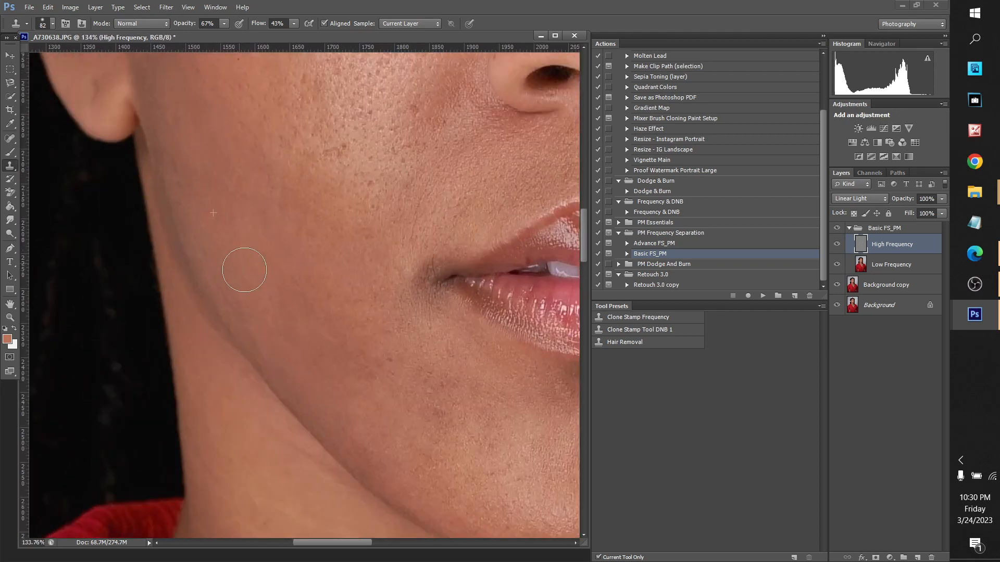
{"action": "scroll", "coordinate": [210, 168], "scroll_direction": "down", "scroll_amount": 6}
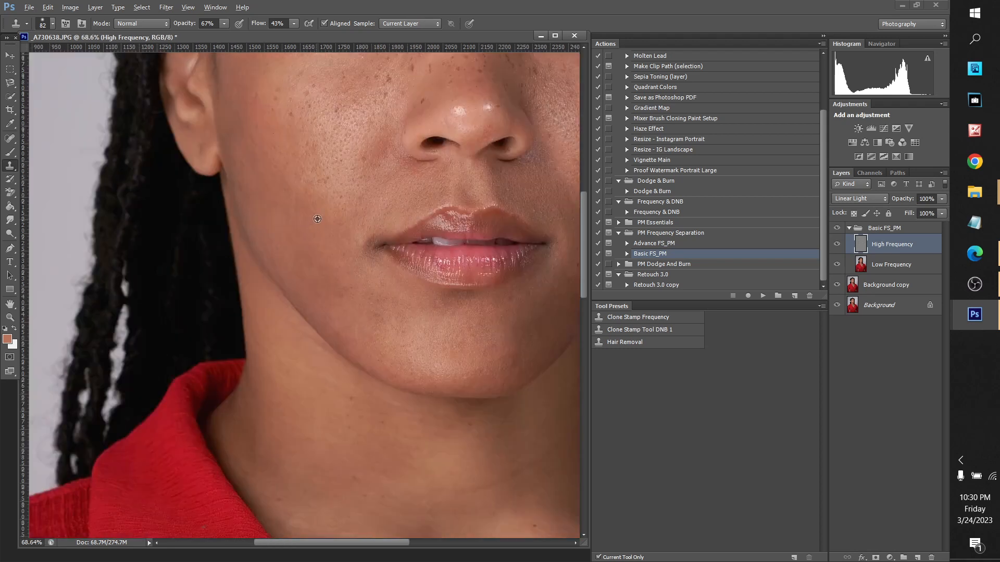
{"action": "scroll", "coordinate": [565, 247], "scroll_direction": "up", "scroll_amount": 5}
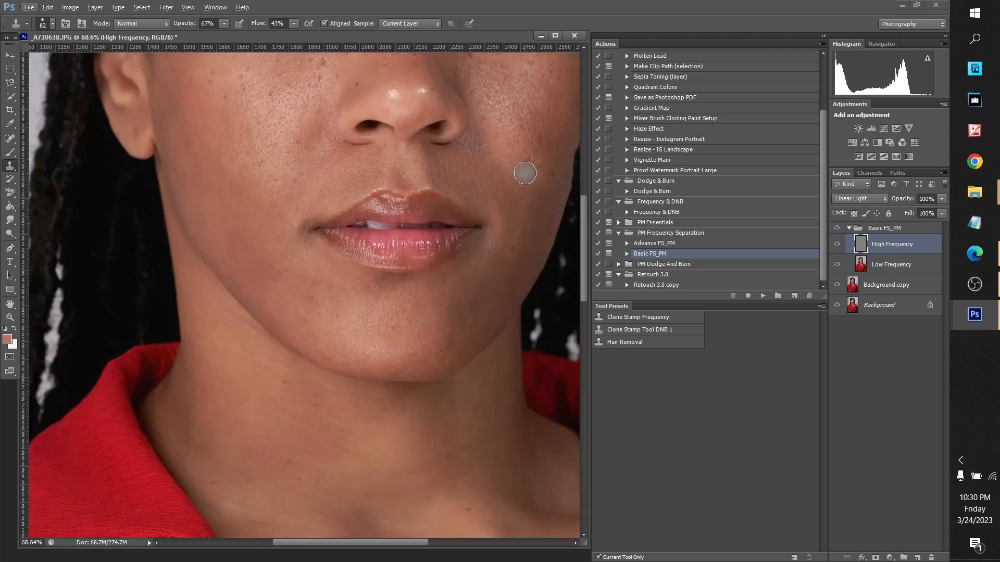
Clone clean skin texture over the cheek beside the mouth corner, reducing the Clone Stamp opacity to 33%.
{"action": "scroll", "coordinate": [126, 162], "scroll_direction": "down", "scroll_amount": 3}
{"action": "scroll", "coordinate": [127, 162], "scroll_direction": "up", "scroll_amount": 4}
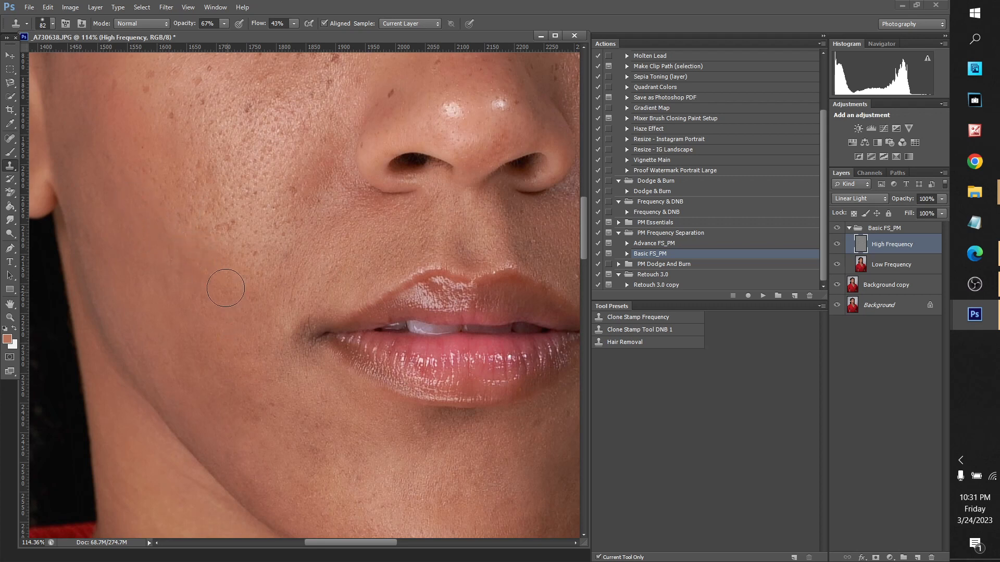
{"action": "scroll", "coordinate": [297, 354], "scroll_direction": "down", "scroll_amount": 5}
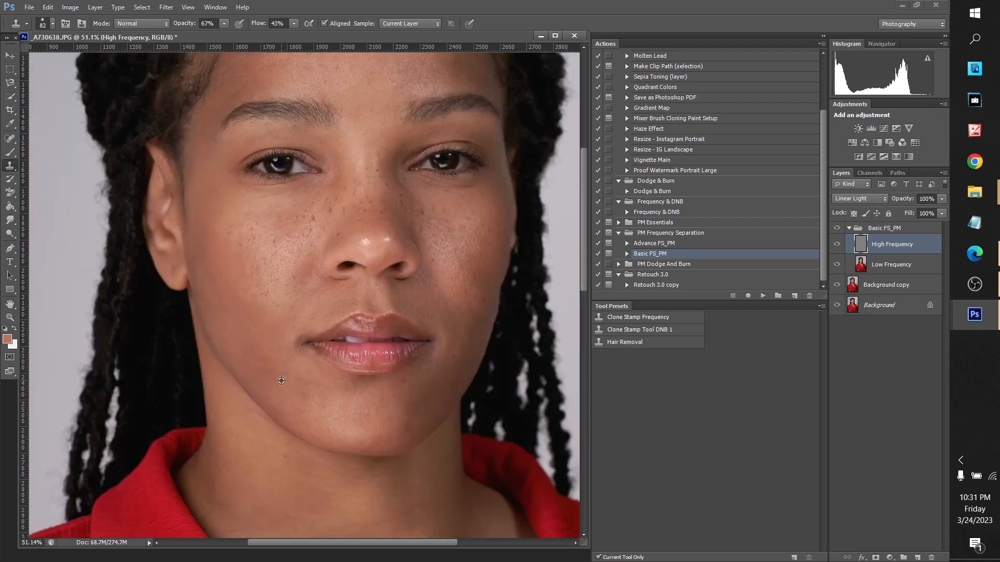
{"action": "scroll", "coordinate": [278, 376], "scroll_direction": "up", "scroll_amount": 6}
{"action": "left_click", "coordinate": [305, 224], "text": "alt"}
{"action": "left_click_drag", "start_coordinate": [253, 227], "coordinate": [214, 199]}
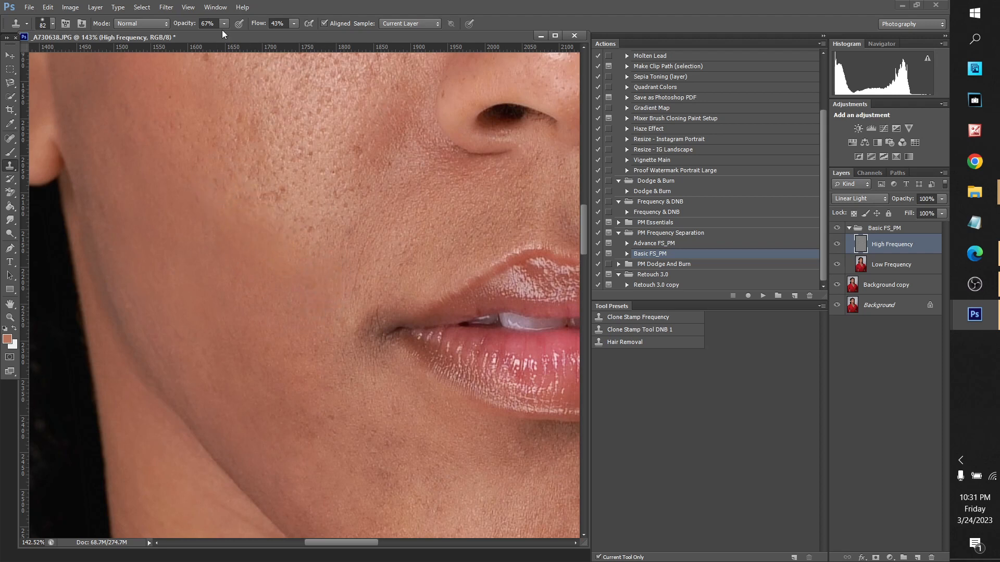
{"action": "left_click", "coordinate": [305, 327], "text": "alt"}
{"action": "mouse_move", "coordinate": [295, 274]}
{"action": "left_mouse_down"}
{"action": "mouse_move", "coordinate": [266, 238]}
{"action": "mouse_move", "coordinate": [239, 238]}
{"action": "left_mouse_up"}
Examine the skin texture on the far cheek, around the mouth and across the whole face at several magnifications.
{"action": "scroll", "coordinate": [252, 239], "scroll_direction": "down", "scroll_amount": 10}
{"action": "scroll", "coordinate": [444, 242], "scroll_direction": "up", "scroll_amount": 8}
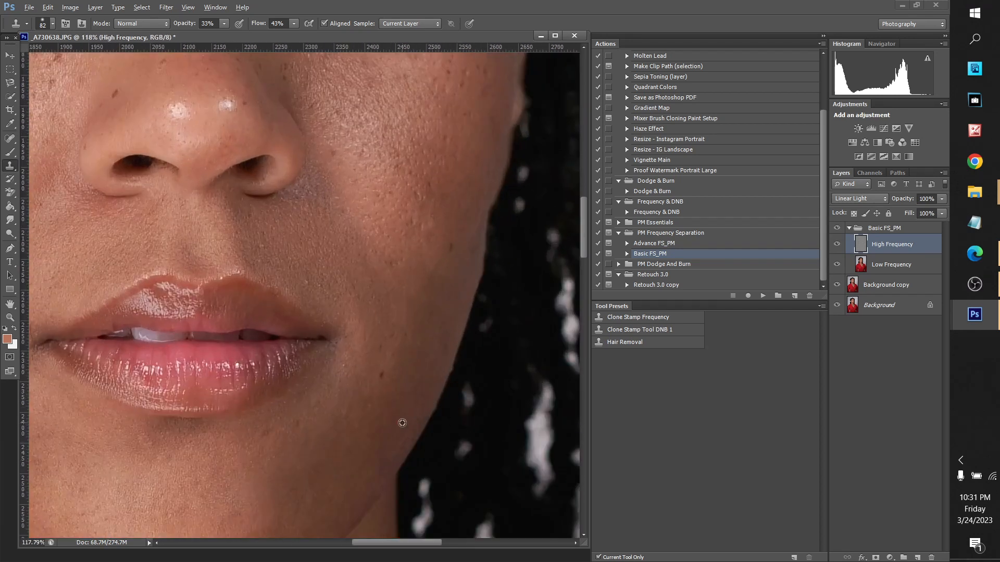
{"action": "scroll", "coordinate": [407, 197], "scroll_direction": "up", "scroll_amount": 3}
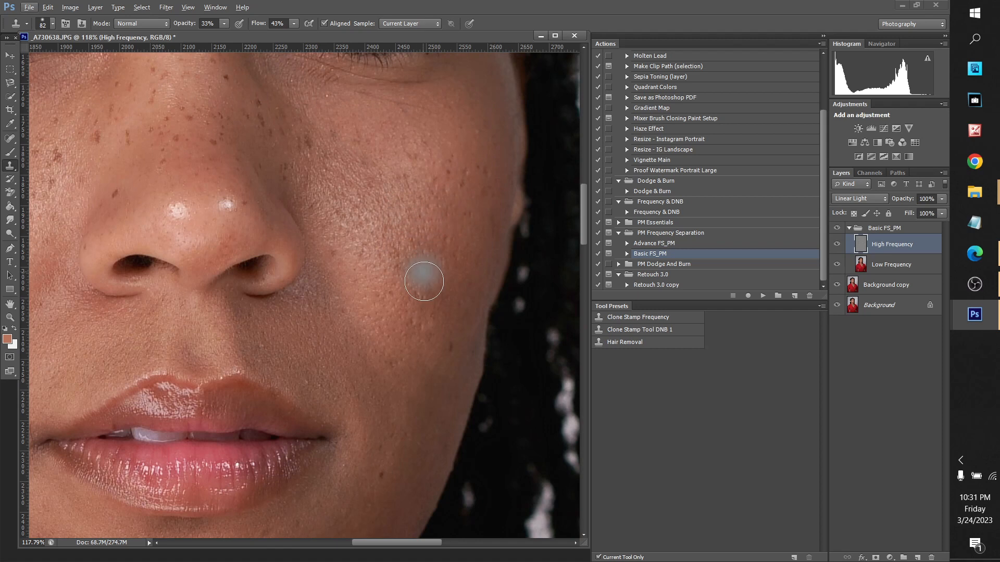
{"action": "scroll", "coordinate": [440, 257], "scroll_direction": "up", "scroll_amount": 2}
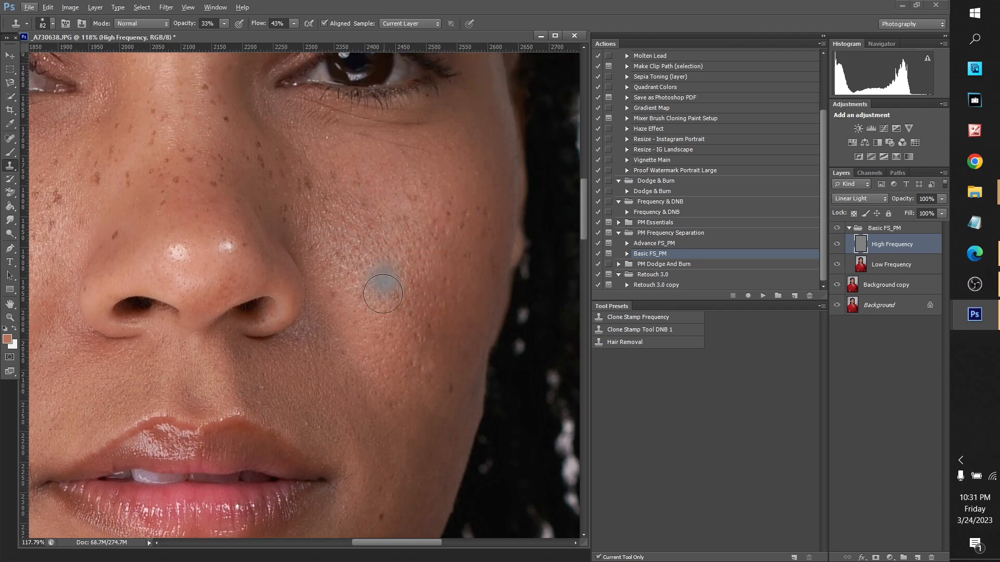
{"action": "scroll", "coordinate": [448, 254], "scroll_direction": "down", "scroll_amount": 5}
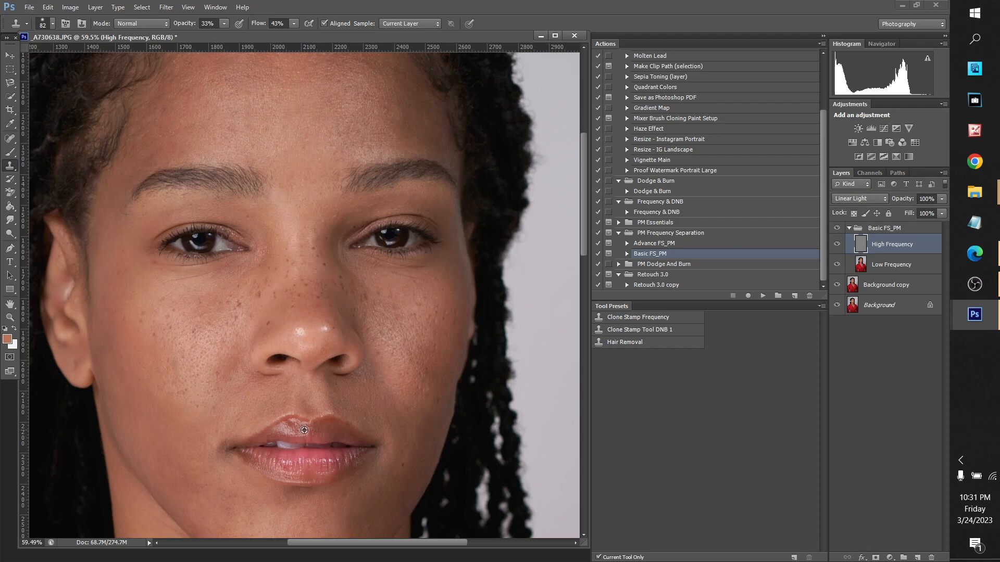
{"action": "scroll", "coordinate": [441, 499], "scroll_direction": "up", "scroll_amount": 5}
{"action": "scroll", "coordinate": [440, 499], "scroll_direction": "up", "scroll_amount": 2}
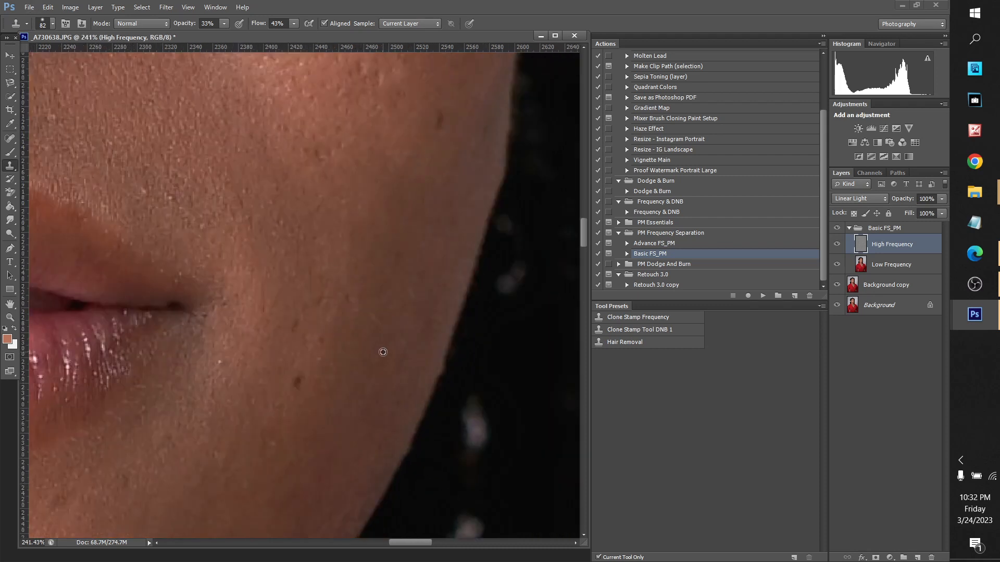
{"action": "scroll", "coordinate": [334, 512], "scroll_direction": "down", "scroll_amount": 6}
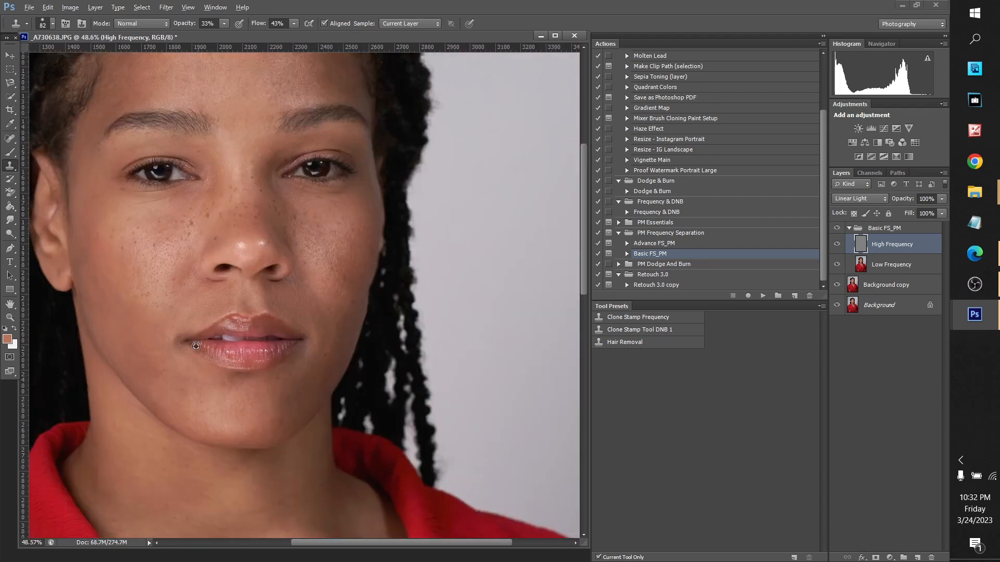
{"action": "scroll", "coordinate": [245, 379], "scroll_direction": "down", "scroll_amount": 2}
{"action": "scroll", "coordinate": [242, 375], "scroll_direction": "up", "scroll_amount": 5}
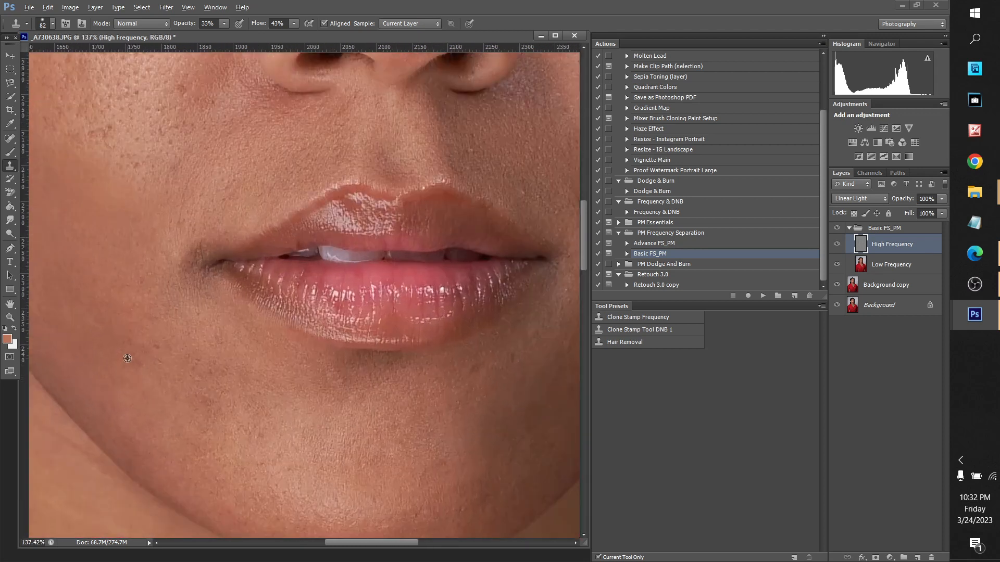
Sample smooth texture near the outer cheek and clone it over the skin beside the enlarged pores.
{"action": "left_click_drag", "start_coordinate": [352, 543], "coordinate": [331, 541]}
{"action": "scroll", "coordinate": [208, 281], "scroll_direction": "up", "scroll_amount": 2}
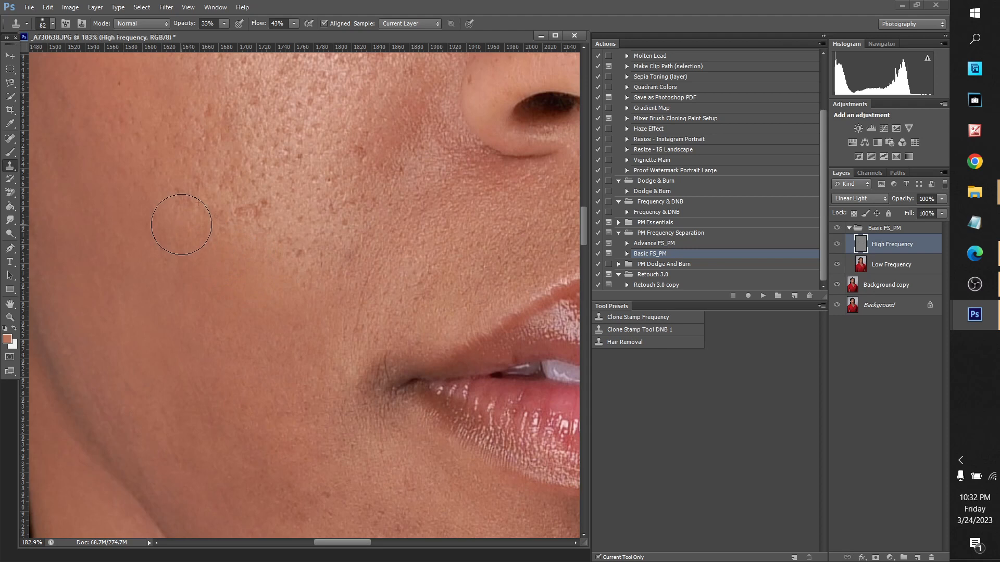
{"action": "left_click", "coordinate": [126, 258], "text": "alt"}
{"action": "left_click_drag", "start_coordinate": [143, 212], "coordinate": [165, 243]}
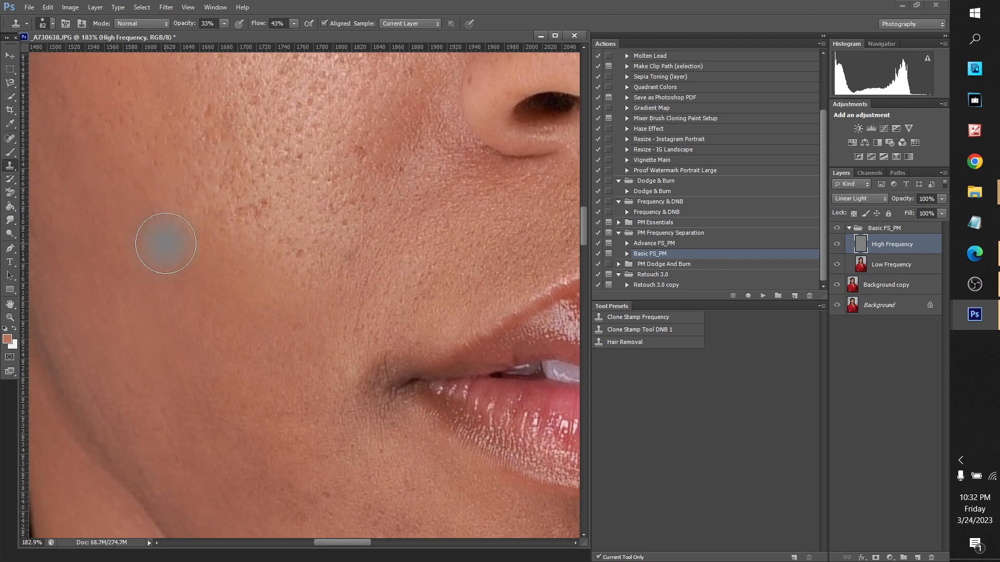
{"action": "scroll", "coordinate": [264, 275], "scroll_direction": "down", "scroll_amount": 5}
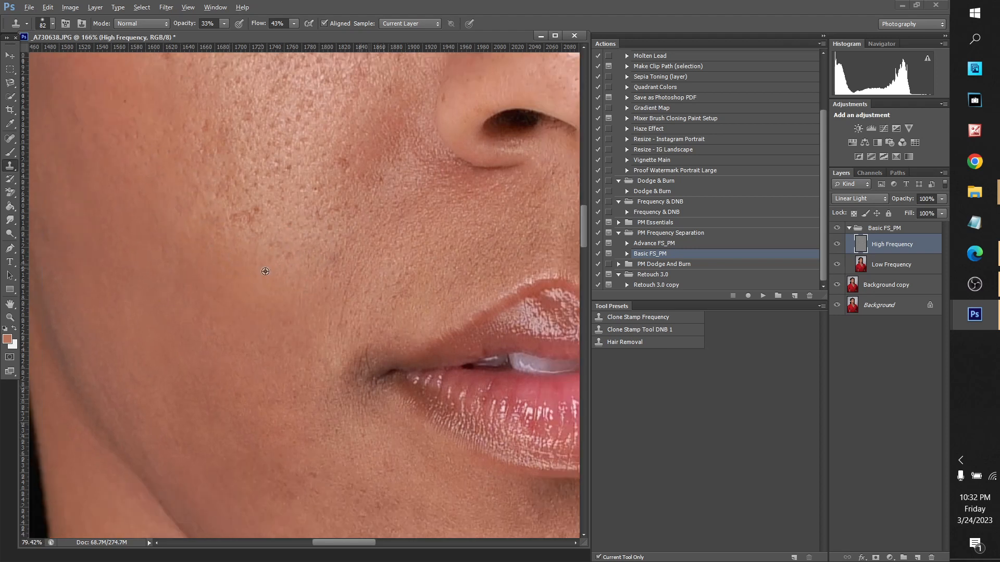
{"action": "scroll", "coordinate": [216, 288], "scroll_direction": "up", "scroll_amount": 3}
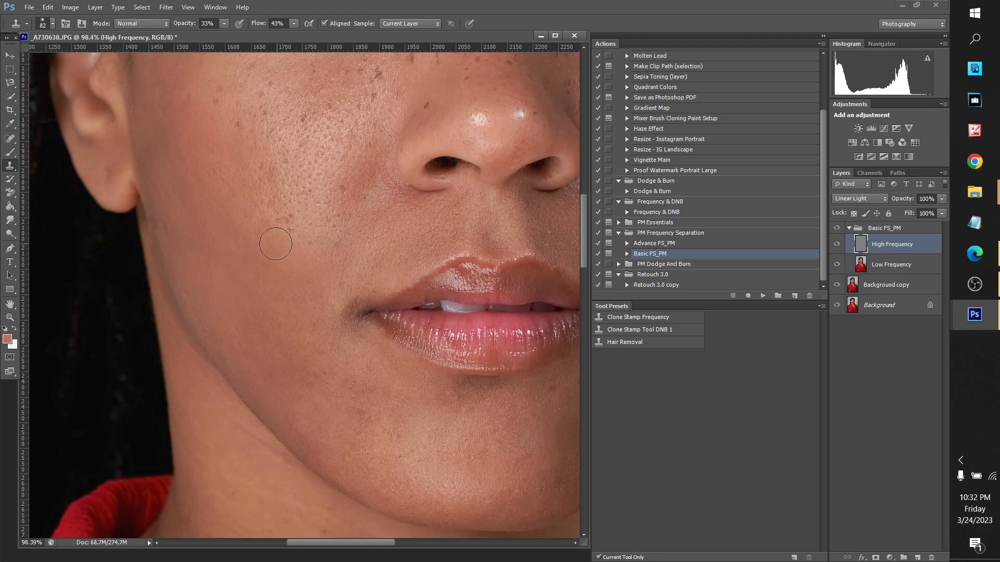
{"action": "scroll", "coordinate": [308, 156], "scroll_direction": "down", "scroll_amount": 1}
{"action": "scroll", "coordinate": [239, 256], "scroll_direction": "up", "scroll_amount": 2}
On the Low Frequency layer, brush sampled skin colour over the tone transition below the bright cheek area.
{"action": "left_click", "coordinate": [896, 265]}
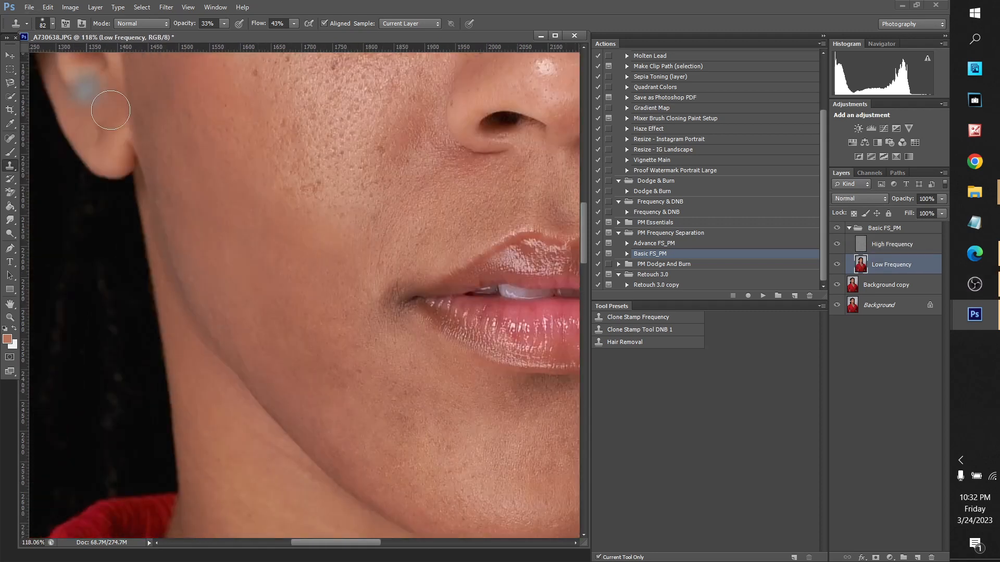
{"action": "key", "text": "b"}
{"action": "mouse_move", "coordinate": [300, 243]}
{"action": "left_mouse_down"}
{"action": "mouse_move", "coordinate": [295, 228]}
{"action": "mouse_move", "coordinate": [316, 238]}
{"action": "left_mouse_up"}
{"action": "left_click", "coordinate": [336, 218], "text": "alt"}
{"action": "mouse_move", "coordinate": [327, 200]}
{"action": "left_mouse_down"}
{"action": "mouse_move", "coordinate": [310, 226]}
{"action": "mouse_move", "coordinate": [299, 201]}
{"action": "left_mouse_up"}
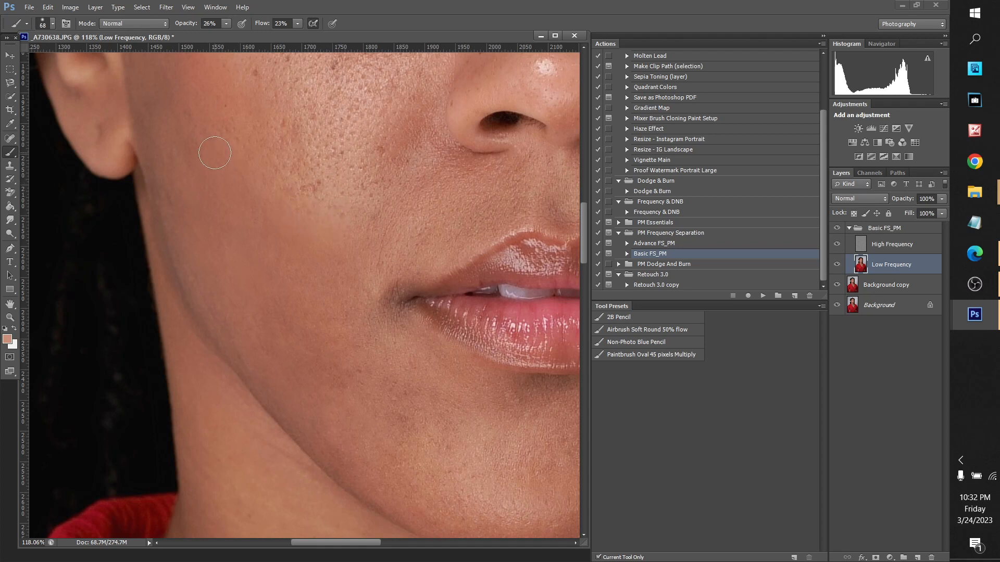
Sample the skin tone between the cheek highlight and the mouth and brush it across the cheek toward the ear.
{"action": "key", "text": "alt"}
{"action": "scroll", "coordinate": [298, 103], "scroll_direction": "up", "scroll_amount": 2}
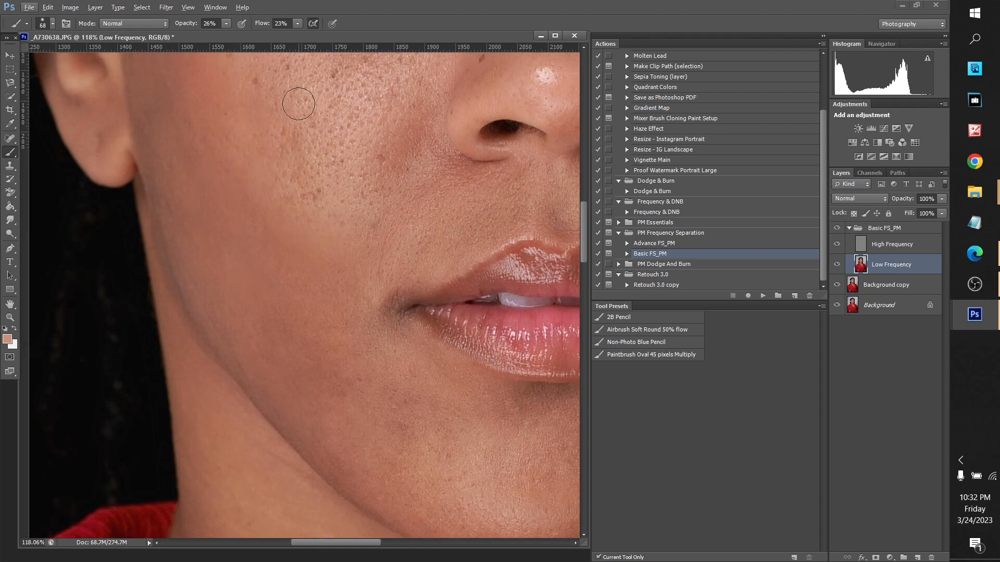
{"action": "scroll", "coordinate": [299, 104], "scroll_direction": "up", "scroll_amount": 2}
{"action": "key", "text": "alt"}
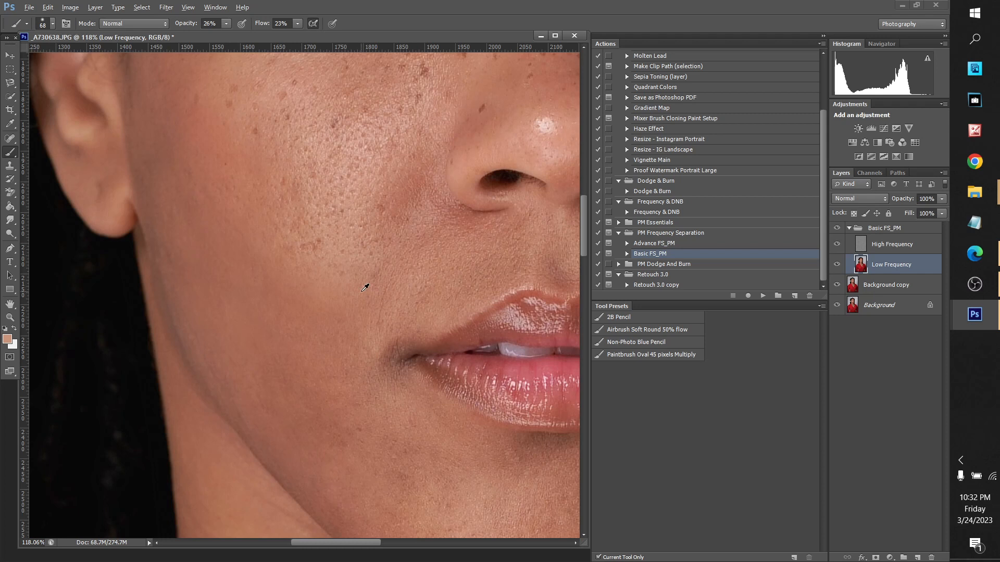
{"action": "left_click", "coordinate": [323, 303], "text": "alt"}
{"action": "mouse_move", "coordinate": [312, 317]}
{"action": "left_mouse_down"}
{"action": "mouse_move", "coordinate": [315, 286]}
{"action": "mouse_move", "coordinate": [348, 284]}
{"action": "mouse_move", "coordinate": [259, 257]}
{"action": "mouse_move", "coordinate": [260, 234]}
{"action": "mouse_move", "coordinate": [239, 224]}
{"action": "left_mouse_up"}
{"action": "scroll", "coordinate": [209, 174], "scroll_direction": "up", "scroll_amount": 3}
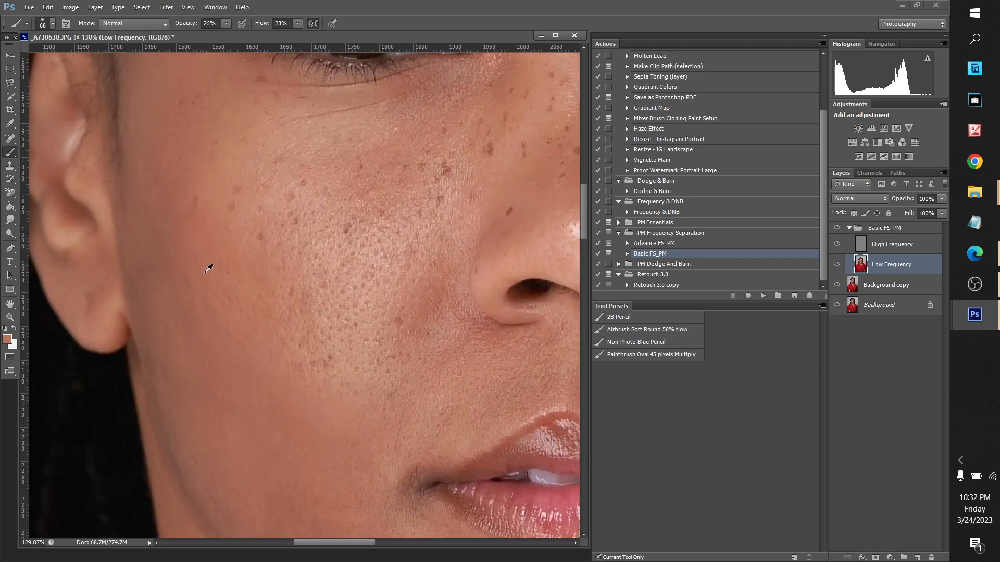
Lower the Brush opacity to 13% and blend the upper and lower cheek tones with freshly sampled skin colours.
{"action": "left_click", "coordinate": [250, 305], "text": "alt"}
{"action": "left_click", "coordinate": [220, 34]}
{"action": "left_click", "coordinate": [241, 179], "text": "alt"}
{"action": "scroll", "coordinate": [259, 181], "scroll_direction": "down", "scroll_amount": 13}
{"action": "scroll", "coordinate": [294, 244], "scroll_direction": "up", "scroll_amount": 11}
{"action": "left_click", "coordinate": [332, 250], "text": "alt"}
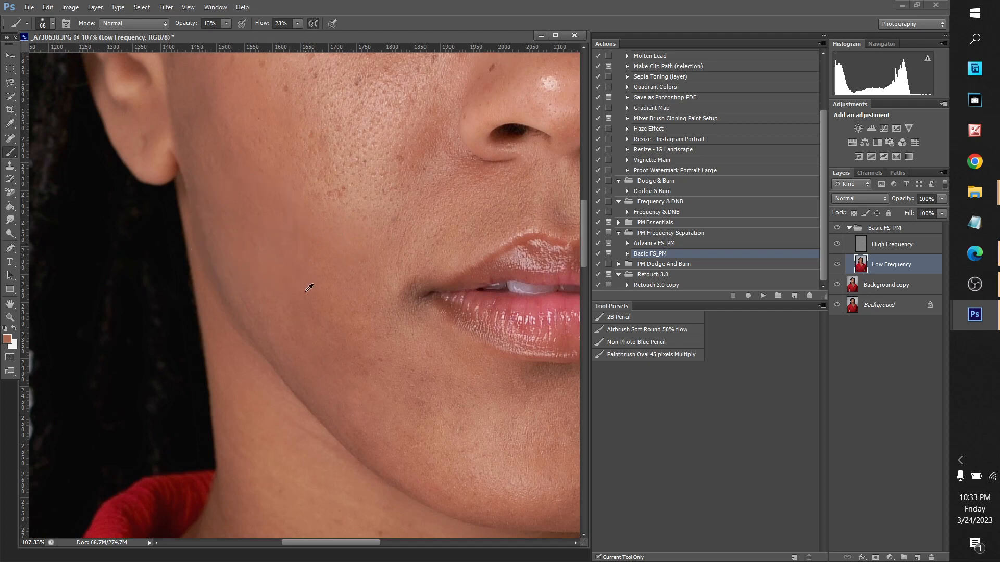
{"action": "left_click", "coordinate": [229, 207], "text": "alt"}
{"action": "scroll", "coordinate": [245, 193], "scroll_direction": "up", "scroll_amount": 3}
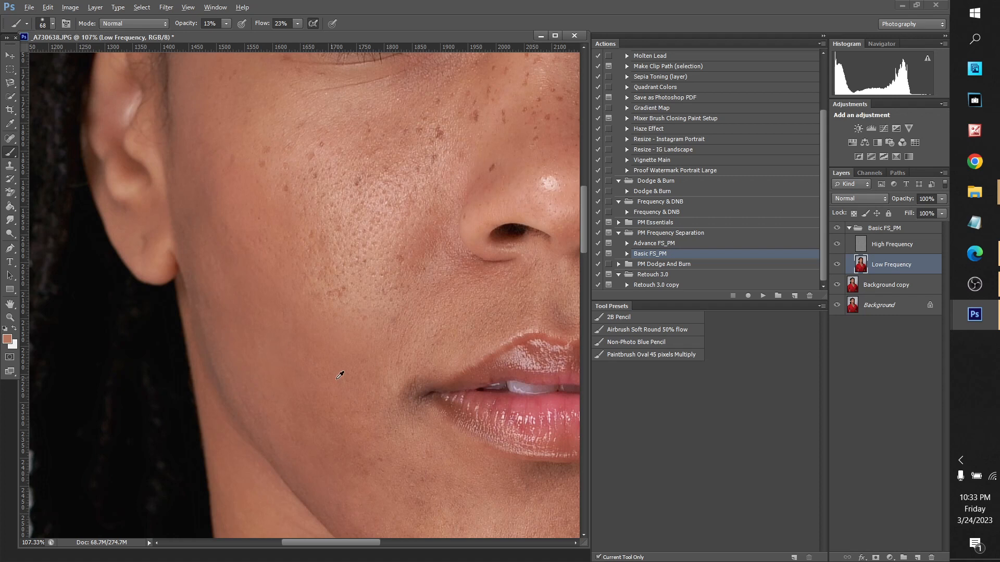
On the High Frequency layer, clone clean skin texture over the lower cheek beside the mouth with the Clone Stamp.
{"action": "left_click", "coordinate": [860, 247]}
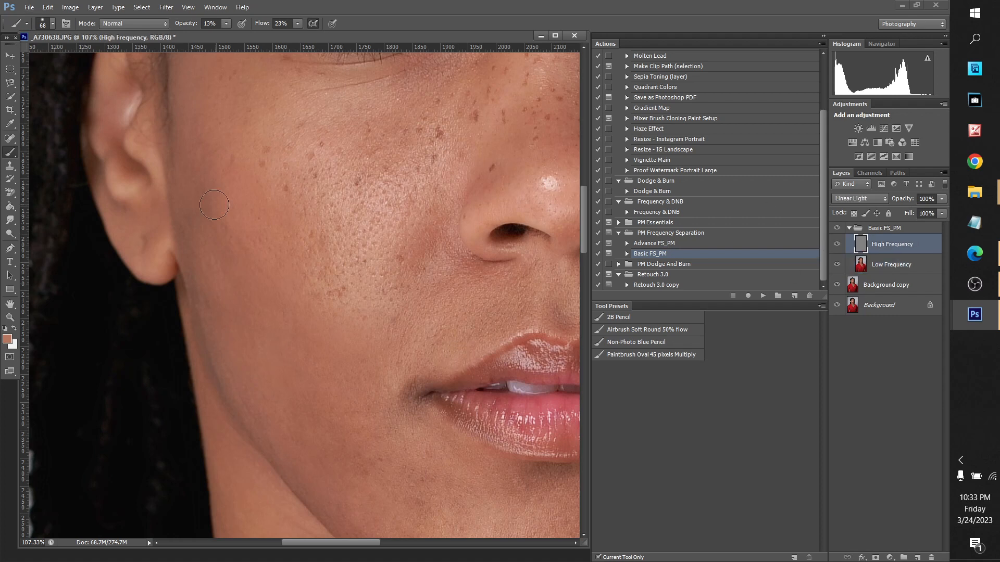
{"action": "left_click", "coordinate": [15, 168]}
{"action": "scroll", "coordinate": [366, 460], "scroll_direction": "up", "scroll_amount": 5}
{"action": "scroll", "coordinate": [151, 291], "scroll_direction": "down", "scroll_amount": 3}
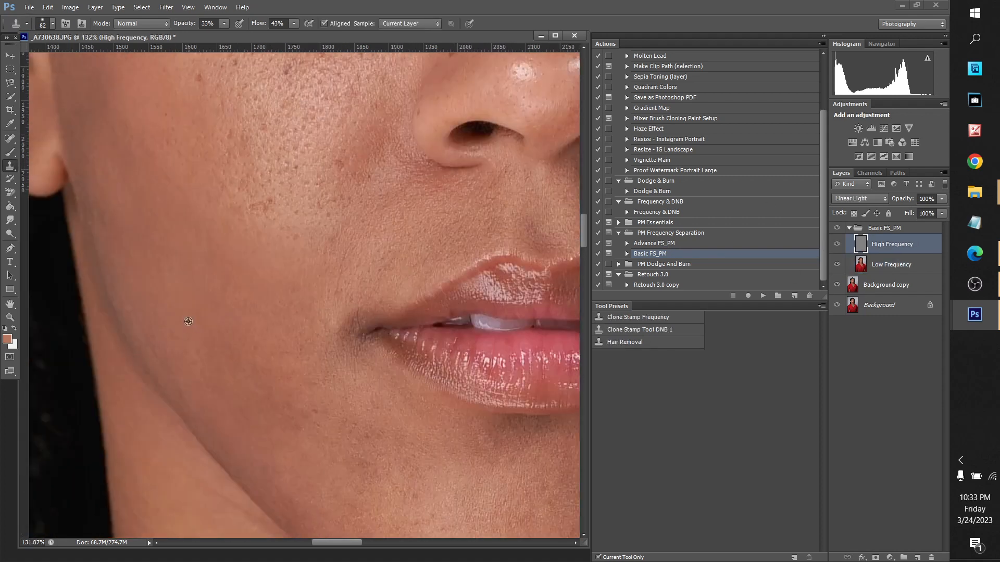
{"action": "left_click", "coordinate": [239, 382], "text": "alt"}
{"action": "left_click", "coordinate": [248, 330], "text": "alt"}
{"action": "left_click_drag", "start_coordinate": [228, 299], "coordinate": [201, 263]}
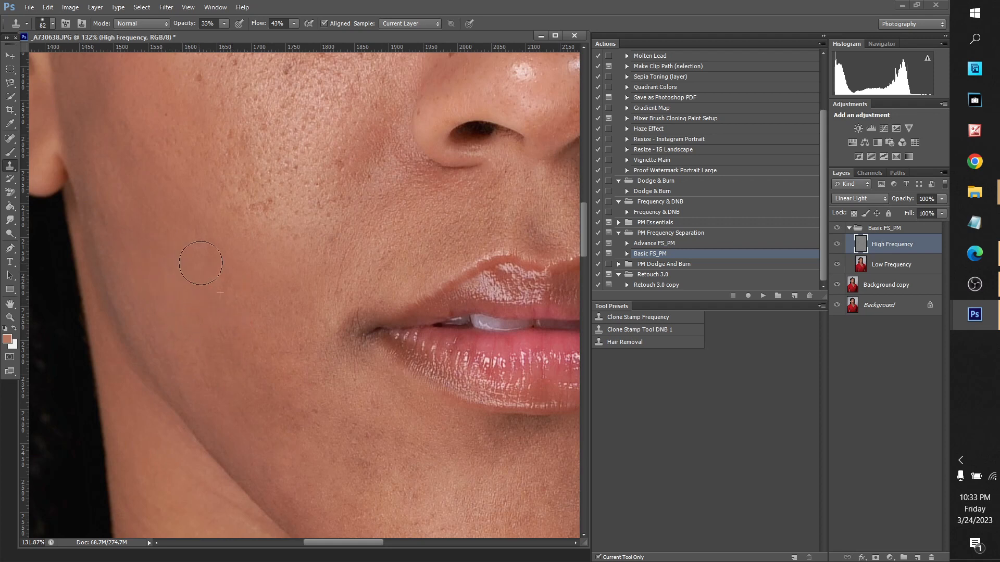
Clone nearby clean texture over the outer cheek from the jawline up to the skin beside the earlobe.
{"action": "left_click", "coordinate": [190, 328], "text": "alt"}
{"action": "left_click", "coordinate": [174, 290]}
{"action": "left_click", "coordinate": [128, 211], "text": "alt"}
{"action": "left_click_drag", "start_coordinate": [110, 158], "coordinate": [106, 163]}
{"action": "scroll", "coordinate": [203, 224], "scroll_direction": "down", "scroll_amount": 5}
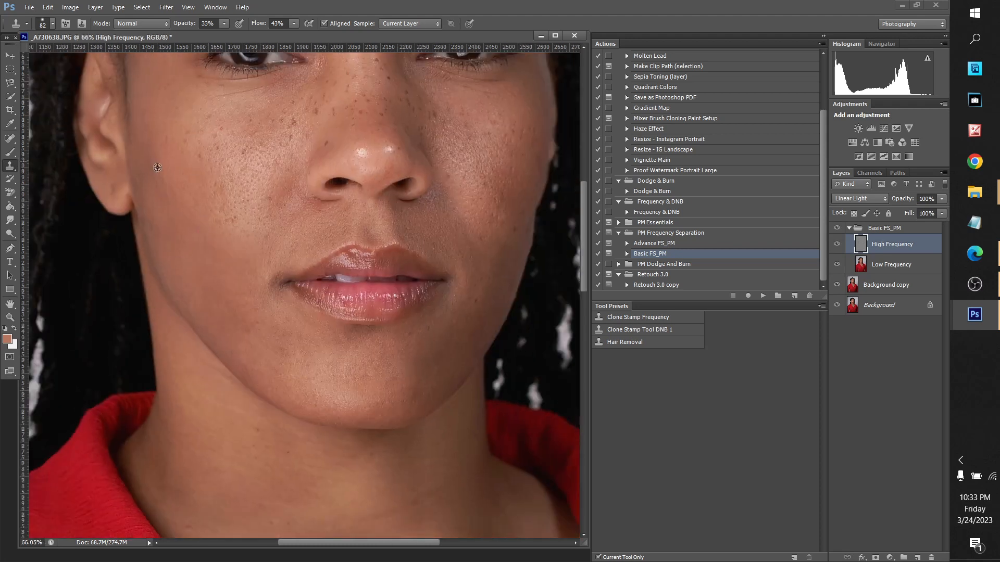
Sample texture just below the enlarged pores and clone it over the cheek area toward the ear and jaw.
{"action": "scroll", "coordinate": [202, 220], "scroll_direction": "up", "scroll_amount": 4}
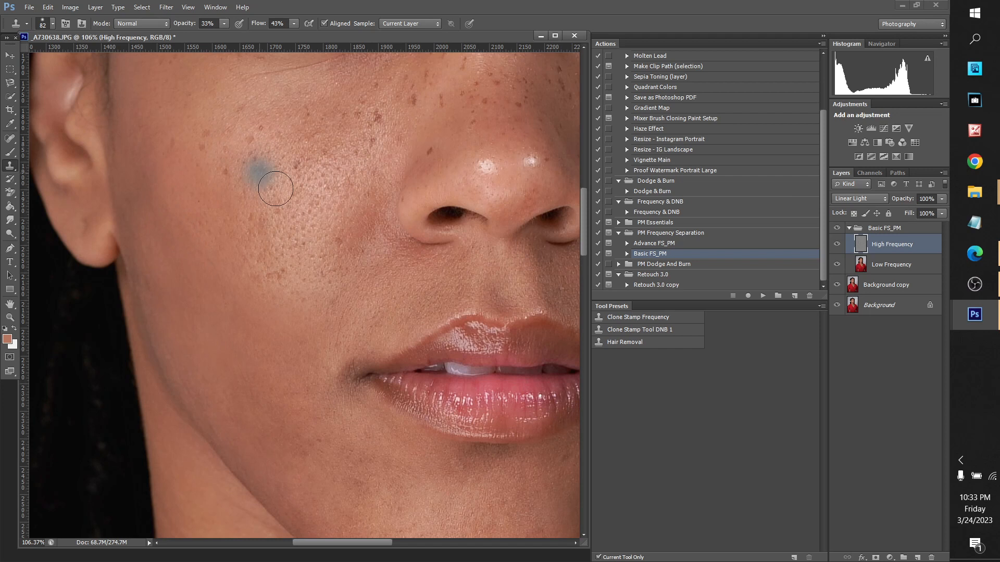
{"action": "scroll", "coordinate": [276, 254], "scroll_direction": "down", "scroll_amount": 2}
{"action": "scroll", "coordinate": [276, 254], "scroll_direction": "up", "scroll_amount": 2}
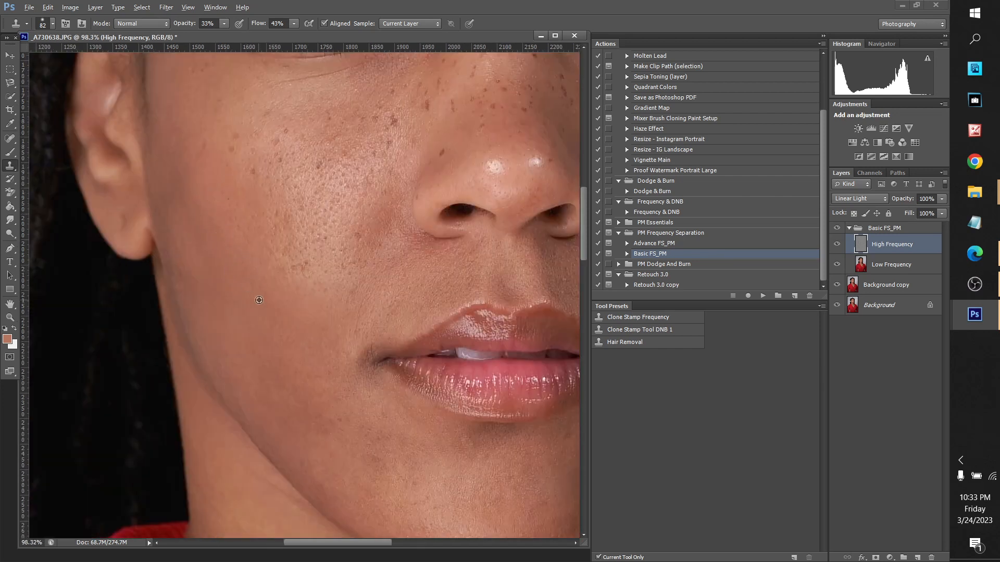
{"action": "scroll", "coordinate": [254, 300], "scroll_direction": "down", "scroll_amount": 2}
{"action": "scroll", "coordinate": [238, 290], "scroll_direction": "up", "scroll_amount": 2}
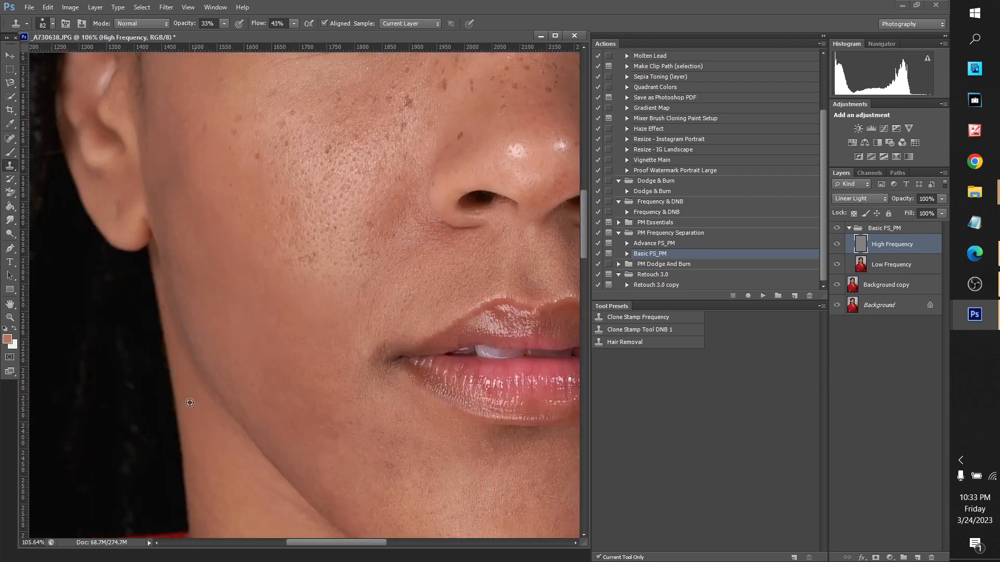
{"action": "left_click", "coordinate": [266, 265], "text": "alt"}
{"action": "left_click_drag", "start_coordinate": [238, 277], "coordinate": [225, 219]}
{"action": "left_click_drag", "start_coordinate": [210, 267], "coordinate": [210, 283]}
{"action": "scroll", "coordinate": [265, 346], "scroll_direction": "down", "scroll_amount": 4}
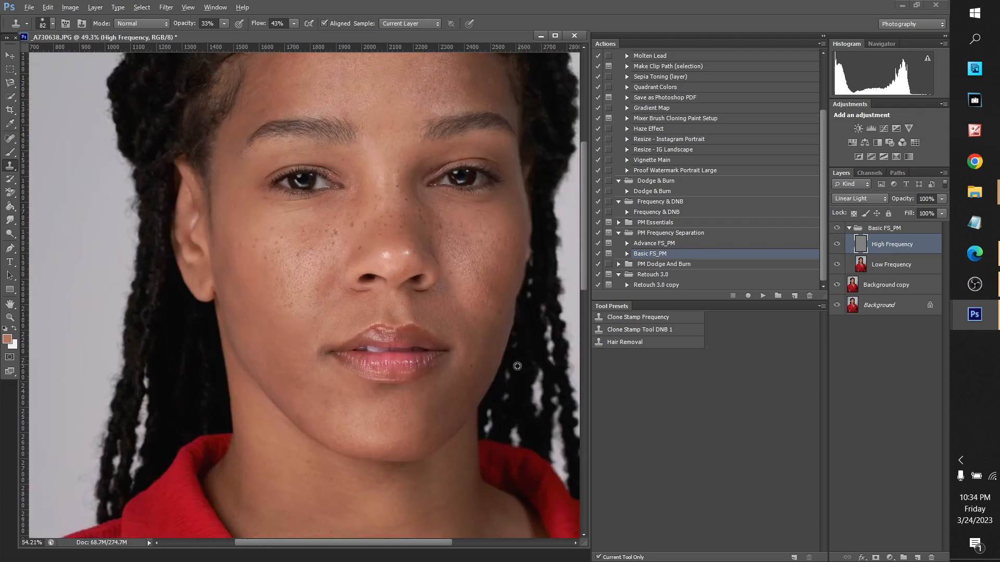
Clone smooth skin texture down the shaded far cheek along the face's outer edge.
{"action": "scroll", "coordinate": [520, 365], "scroll_direction": "up", "scroll_amount": 4}
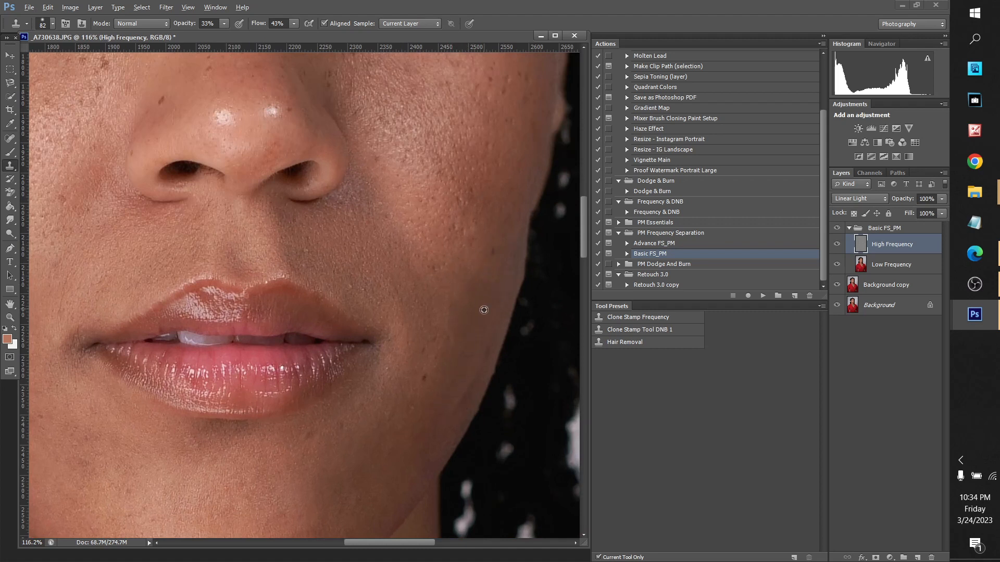
{"action": "left_click", "coordinate": [471, 315], "text": "alt"}
{"action": "left_click_drag", "start_coordinate": [470, 334], "coordinate": [463, 359]}
{"action": "left_click_drag", "start_coordinate": [480, 323], "coordinate": [473, 344]}
{"action": "scroll", "coordinate": [483, 155], "scroll_direction": "down", "scroll_amount": 5}
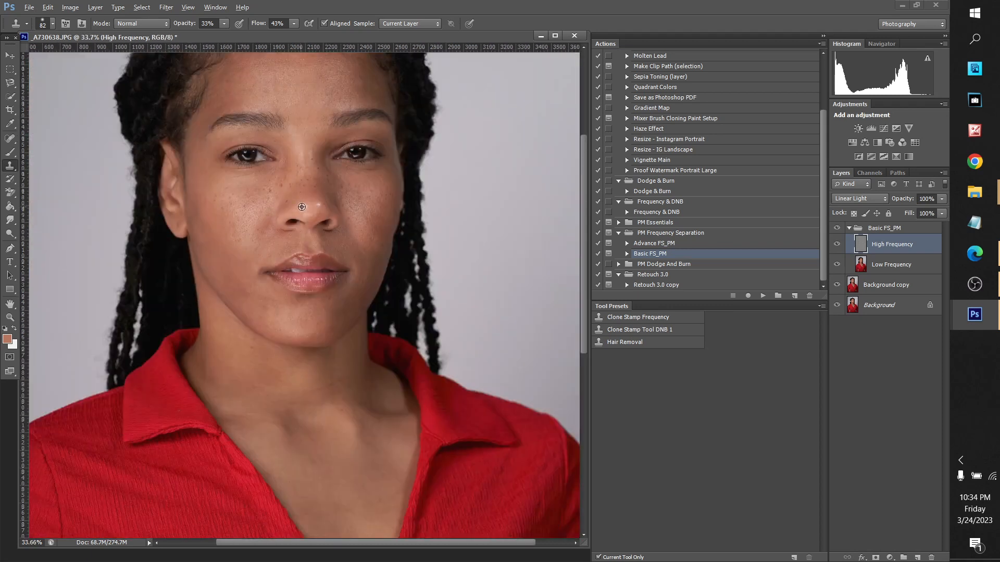
Reduce the Clone Stamp to 31 px, sample clean texture above the shaded mouth corner, and check the chin and neck.
{"action": "scroll", "coordinate": [295, 207], "scroll_direction": "up", "scroll_amount": 3}
{"action": "scroll", "coordinate": [367, 282], "scroll_direction": "up", "scroll_amount": 3}
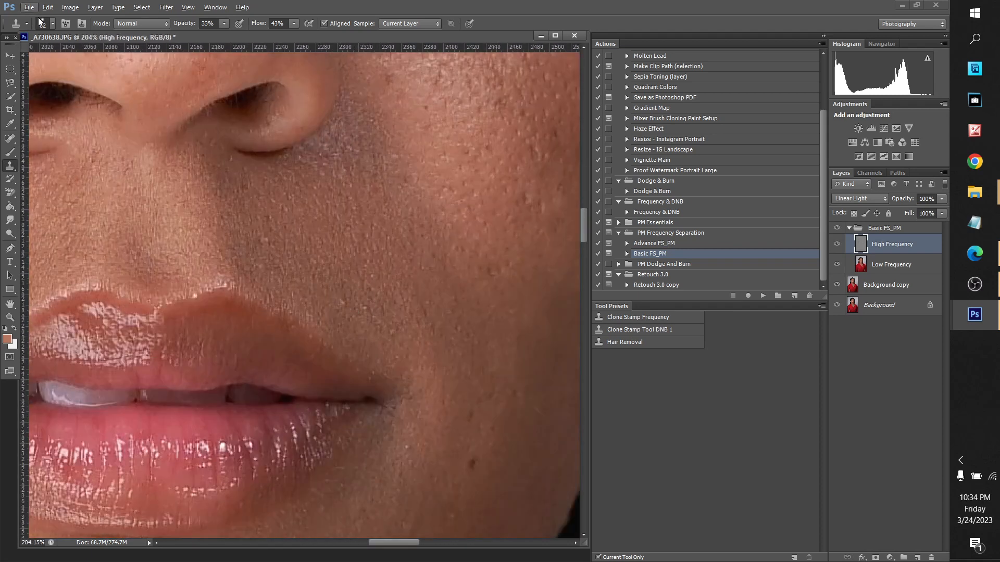
{"action": "left_click", "coordinate": [52, 26]}
{"action": "left_click_drag", "start_coordinate": [41, 56], "coordinate": [31, 56]}
{"action": "left_click", "coordinate": [333, 308], "text": "alt"}
{"action": "scroll", "coordinate": [350, 269], "scroll_direction": "down", "scroll_amount": 1}
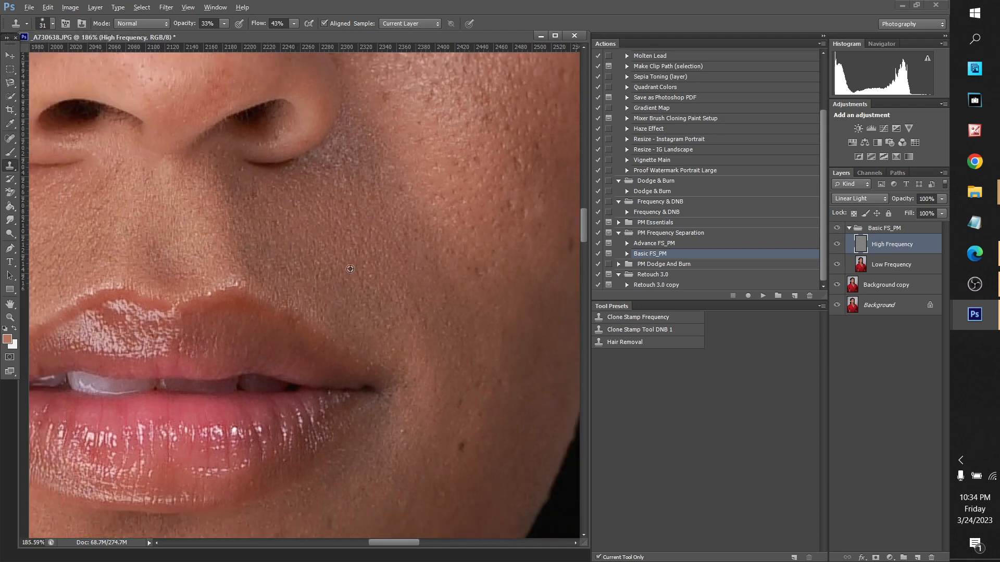
{"action": "scroll", "coordinate": [350, 269], "scroll_direction": "down", "scroll_amount": 14}
{"action": "scroll", "coordinate": [261, 390], "scroll_direction": "up", "scroll_amount": 14}
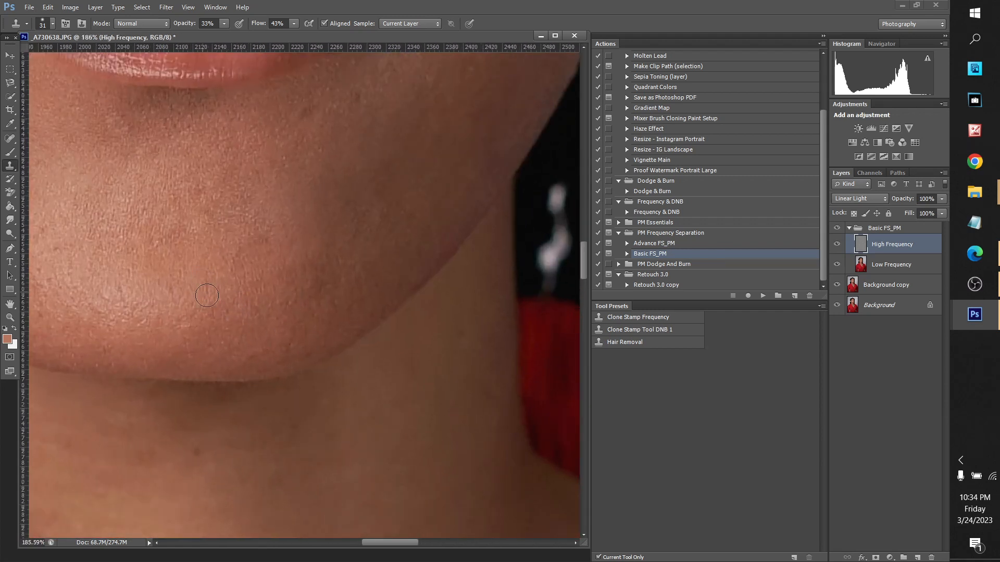
{"action": "scroll", "coordinate": [171, 291], "scroll_direction": "down", "scroll_amount": 10}
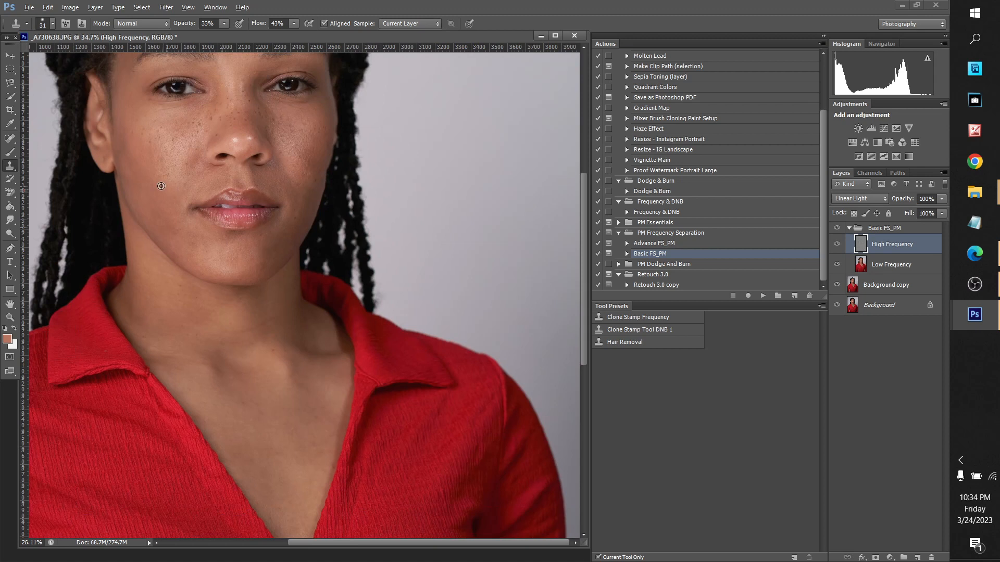
Enlarge the Clone Stamp to 104 px and clone clean lower-cheek texture over the outer cheek beside the earlobe.
{"action": "scroll", "coordinate": [289, 412], "scroll_direction": "up", "scroll_amount": 6}
{"action": "scroll", "coordinate": [289, 412], "scroll_direction": "up", "scroll_amount": 3}
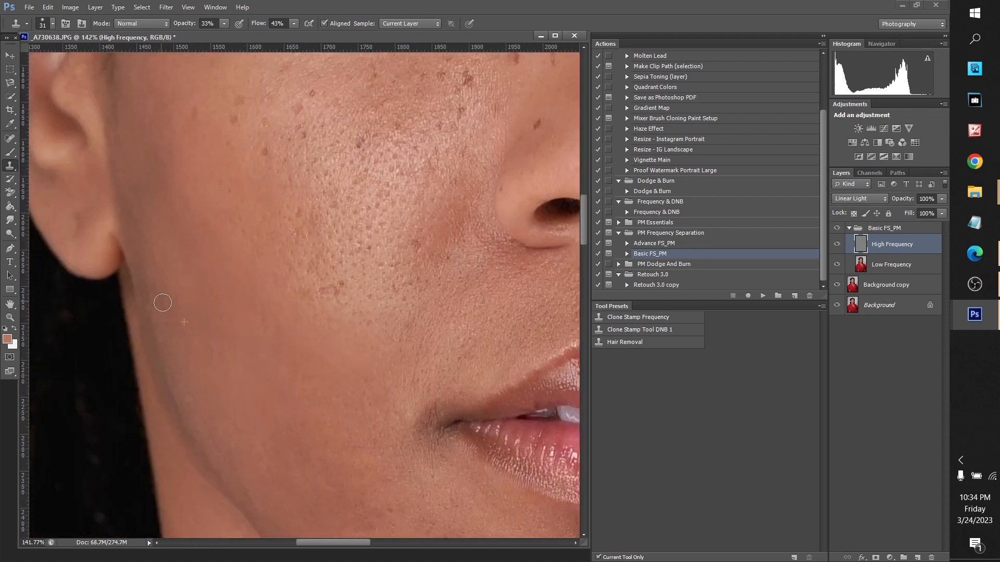
{"action": "scroll", "coordinate": [305, 317], "scroll_direction": "down", "scroll_amount": 8}
{"action": "scroll", "coordinate": [348, 367], "scroll_direction": "up", "scroll_amount": 7}
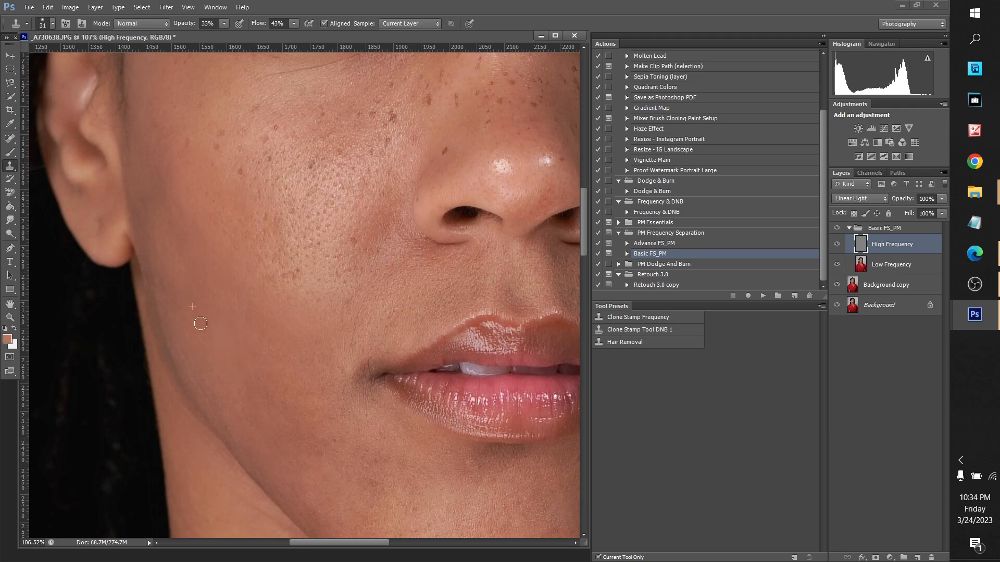
{"action": "scroll", "coordinate": [224, 311], "scroll_direction": "down", "scroll_amount": 6}
{"action": "scroll", "coordinate": [226, 312], "scroll_direction": "up", "scroll_amount": 7}
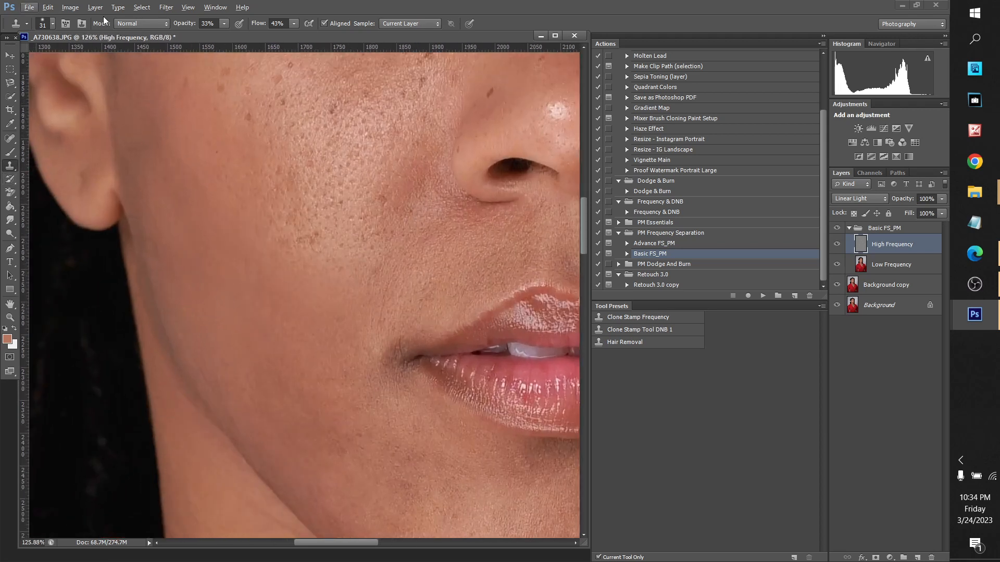
{"action": "left_click", "coordinate": [51, 24]}
{"action": "left_click", "coordinate": [264, 338], "text": "alt"}
{"action": "left_click", "coordinate": [204, 298], "text": "alt"}
{"action": "left_click_drag", "start_coordinate": [179, 243], "coordinate": [165, 190]}
Sample smooth texture near the mouth corner and lower cheek and clone it up the cheek toward the ear.
{"action": "left_click", "coordinate": [393, 339], "text": "alt"}
{"action": "left_click_drag", "start_coordinate": [224, 285], "coordinate": [208, 248]}
{"action": "left_click", "coordinate": [302, 373], "text": "alt"}
{"action": "left_click_drag", "start_coordinate": [235, 327], "coordinate": [202, 214]}
{"action": "scroll", "coordinate": [309, 359], "scroll_direction": "down", "scroll_amount": 5}
{"action": "scroll", "coordinate": [323, 293], "scroll_direction": "up", "scroll_amount": 5}
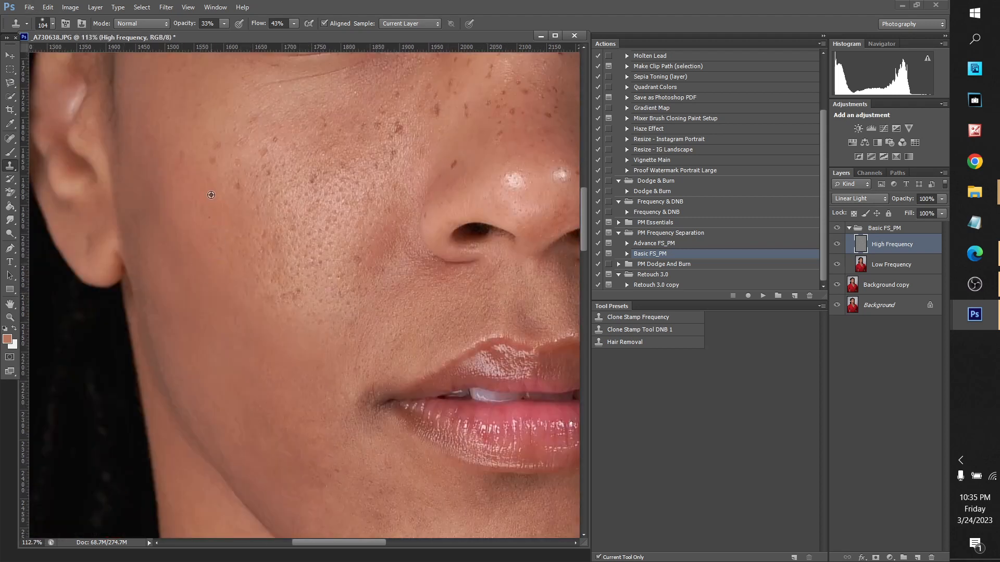
Clone nearby texture over the freckled skin between the ear and the enlarged pores.
{"action": "left_click", "coordinate": [210, 275], "text": "alt"}
{"action": "left_click_drag", "start_coordinate": [199, 272], "coordinate": [188, 244]}
{"action": "left_click", "coordinate": [231, 226], "text": "alt"}
{"action": "left_click_drag", "start_coordinate": [220, 210], "coordinate": [214, 189]}
{"action": "left_click", "coordinate": [240, 244], "text": "alt"}
{"action": "mouse_move", "coordinate": [210, 289]}
{"action": "left_mouse_down"}
{"action": "mouse_move", "coordinate": [177, 259]}
{"action": "mouse_move", "coordinate": [180, 241]}
{"action": "left_mouse_up"}
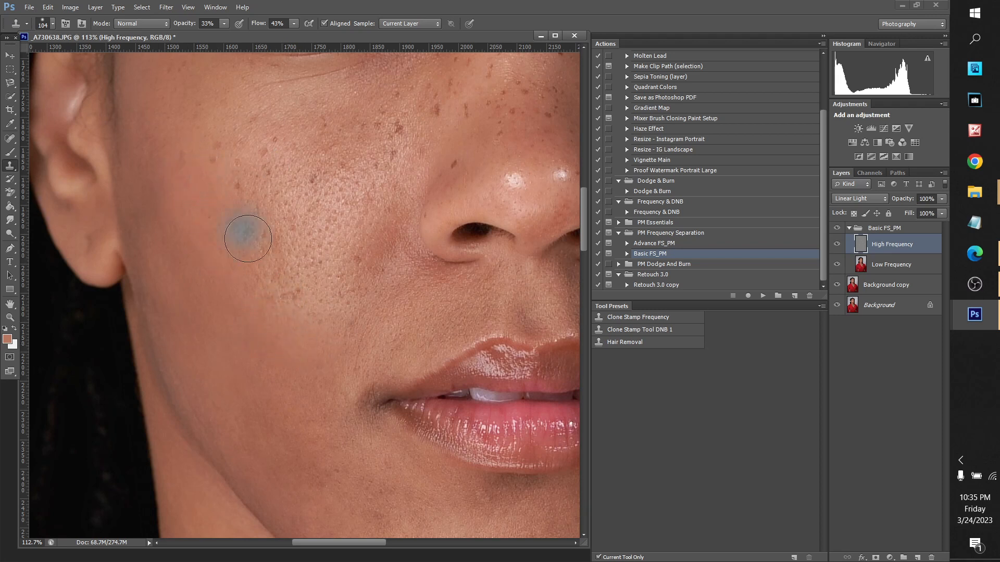
On the Low Frequency layer, use the Brush at 13% opacity to even the tone of the cheek and jaw below the ear.
{"action": "left_click", "coordinate": [892, 265]}
{"action": "left_click", "coordinate": [9, 152]}
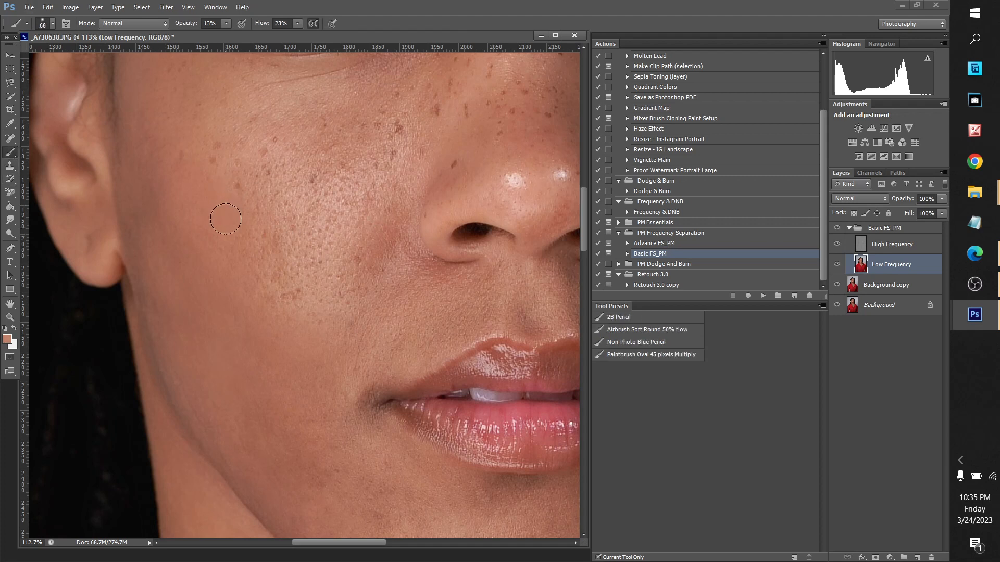
{"action": "scroll", "coordinate": [307, 234], "scroll_direction": "down", "scroll_amount": 6}
{"action": "scroll", "coordinate": [227, 229], "scroll_direction": "up", "scroll_amount": 4}
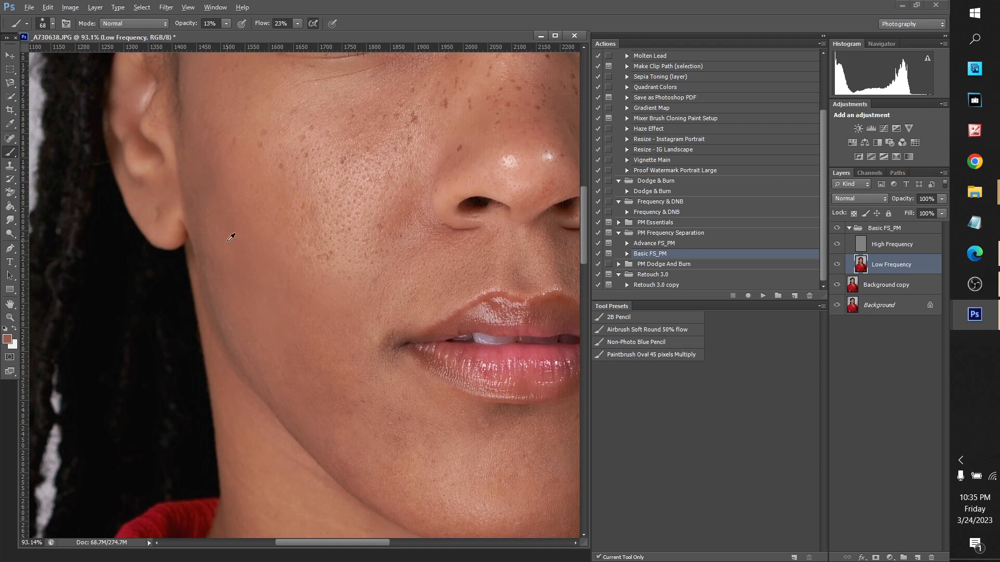
{"action": "scroll", "coordinate": [225, 195], "scroll_direction": "down", "scroll_amount": 5}
{"action": "scroll", "coordinate": [335, 275], "scroll_direction": "up", "scroll_amount": 6}
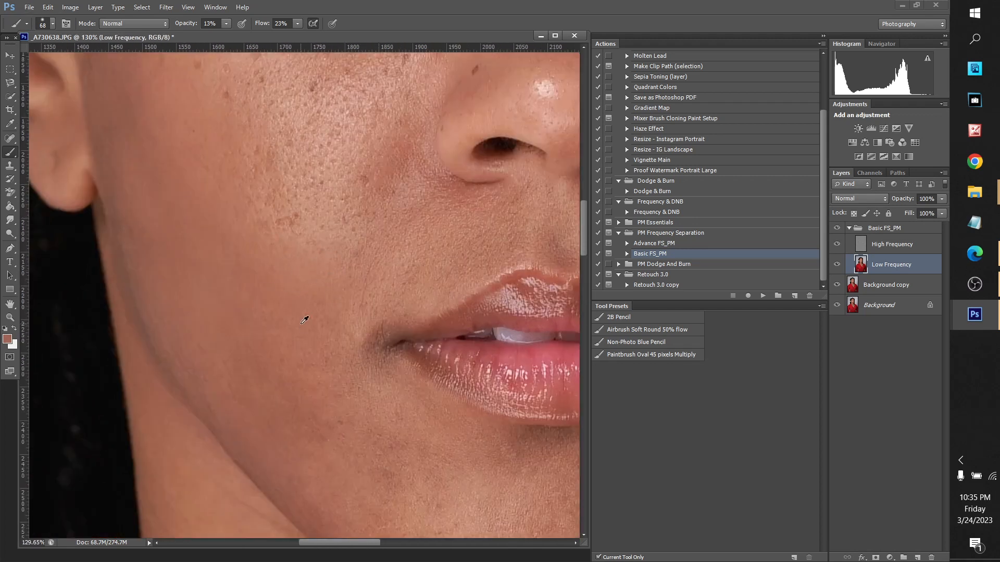
{"action": "scroll", "coordinate": [339, 260], "scroll_direction": "down", "scroll_amount": 11}
{"action": "scroll", "coordinate": [322, 295], "scroll_direction": "up", "scroll_amount": 10}
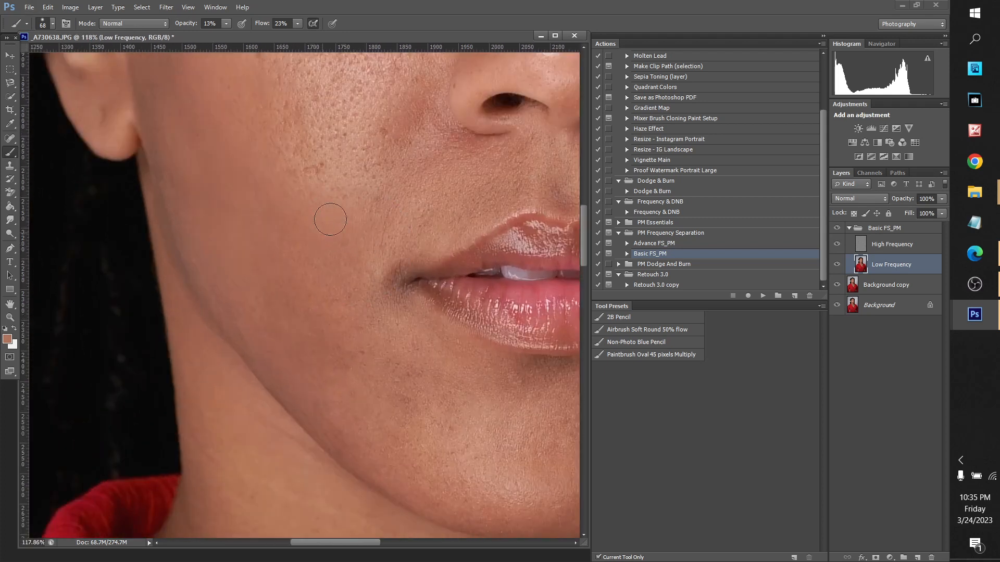
{"action": "scroll", "coordinate": [328, 224], "scroll_direction": "down", "scroll_amount": 1}
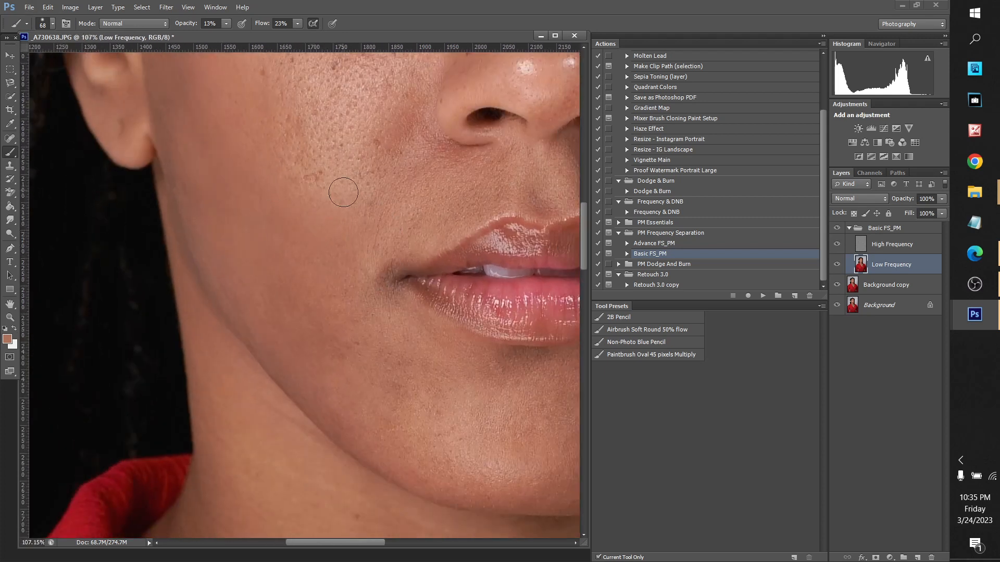
Sample skin tones below and beside the enlarged pores and blend them across the middle of the cheek.
{"action": "scroll", "coordinate": [341, 187], "scroll_direction": "down", "scroll_amount": 10}
{"action": "scroll", "coordinate": [330, 232], "scroll_direction": "up", "scroll_amount": 10}
{"action": "left_click", "coordinate": [324, 200], "text": "alt"}
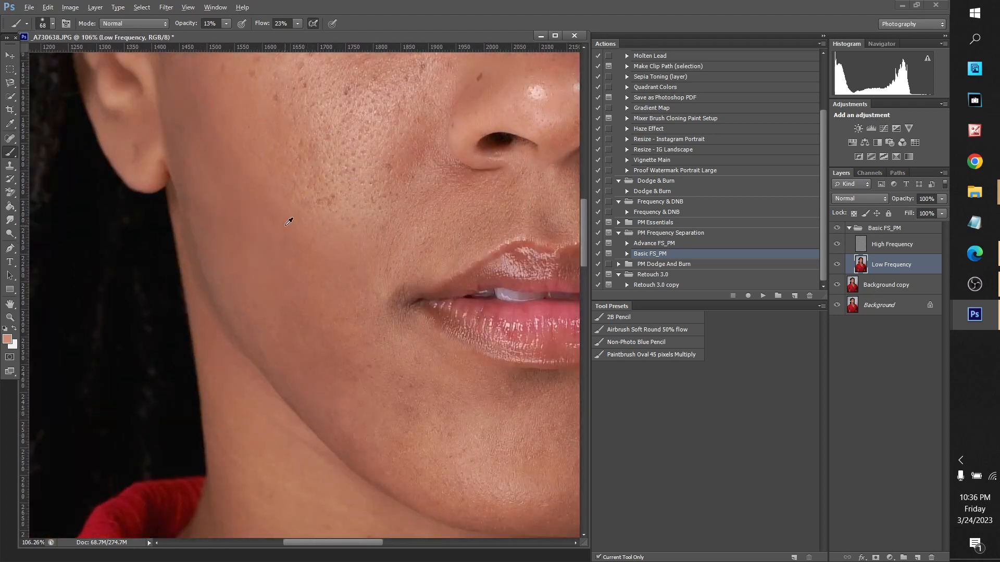
{"action": "left_click", "coordinate": [294, 102], "text": "alt"}
{"action": "left_click", "coordinate": [242, 207], "text": "alt"}
{"action": "scroll", "coordinate": [396, 302], "scroll_direction": "down", "scroll_amount": 20}
{"action": "scroll", "coordinate": [286, 262], "scroll_direction": "up", "scroll_amount": 20}
{"action": "scroll", "coordinate": [244, 248], "scroll_direction": "up", "scroll_amount": 3}
Switch to the High Frequency layer with the Clone Stamp and inspect the mouth corner, chin and jaw at several magnifications.
{"action": "left_click", "coordinate": [860, 244]}
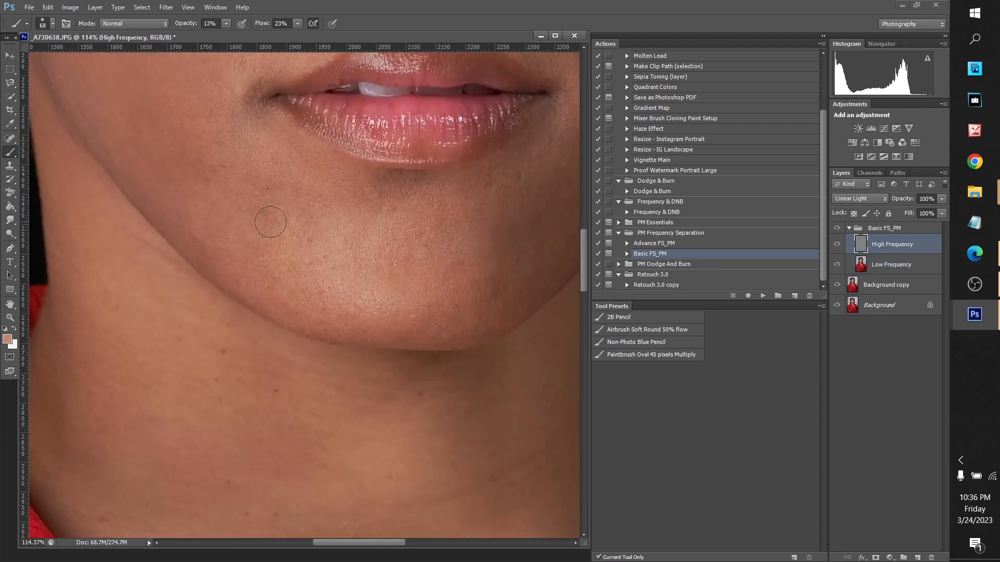
{"action": "key", "text": "alt+bracketleft"}
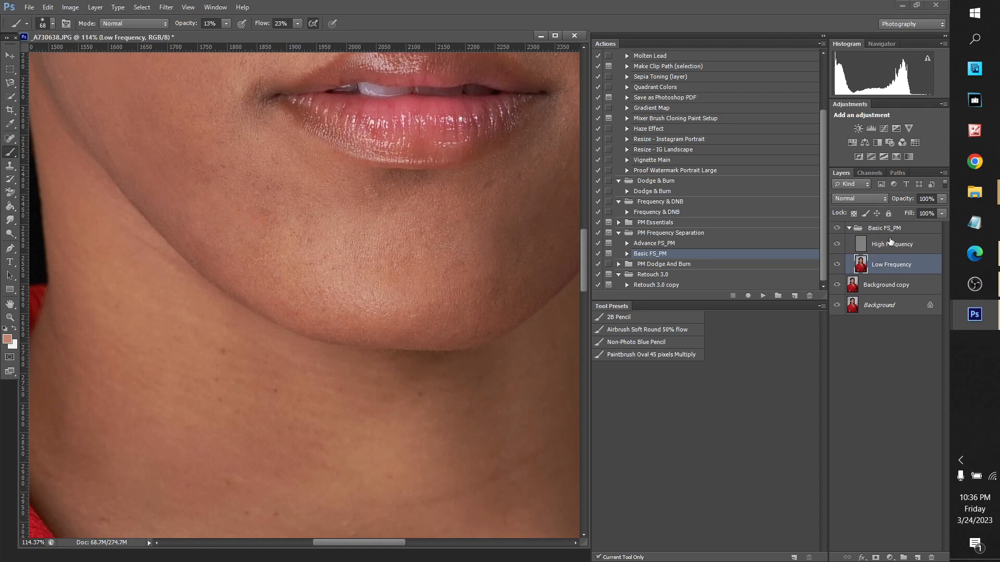
{"action": "left_click", "coordinate": [865, 248]}
{"action": "key", "text": "s"}
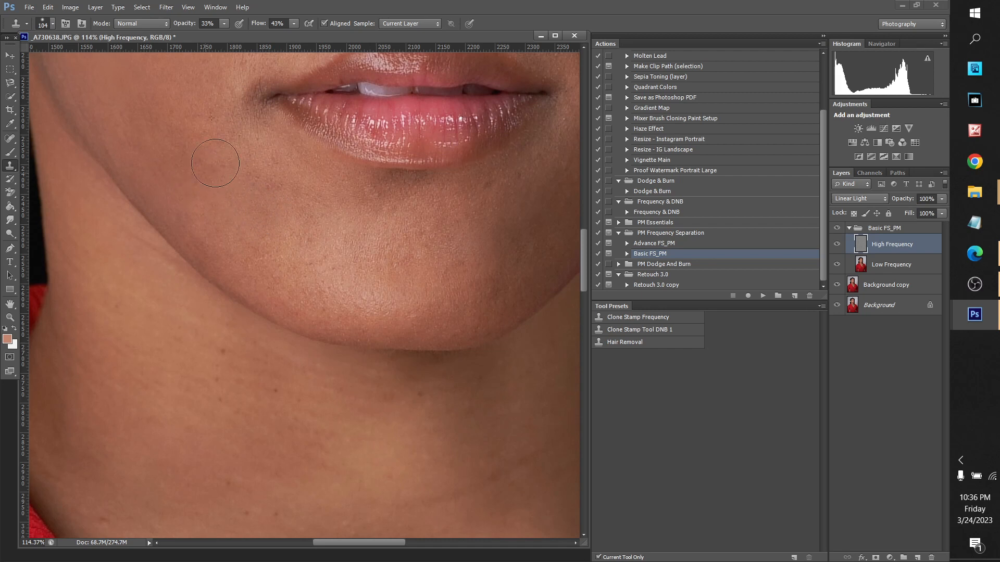
{"action": "scroll", "coordinate": [303, 218], "scroll_direction": "down", "scroll_amount": 3, "text": "alt"}
{"action": "scroll", "coordinate": [297, 209], "scroll_direction": "up", "scroll_amount": 3, "text": "alt"}
{"action": "scroll", "coordinate": [354, 305], "scroll_direction": "down", "scroll_amount": 7, "text": "alt"}
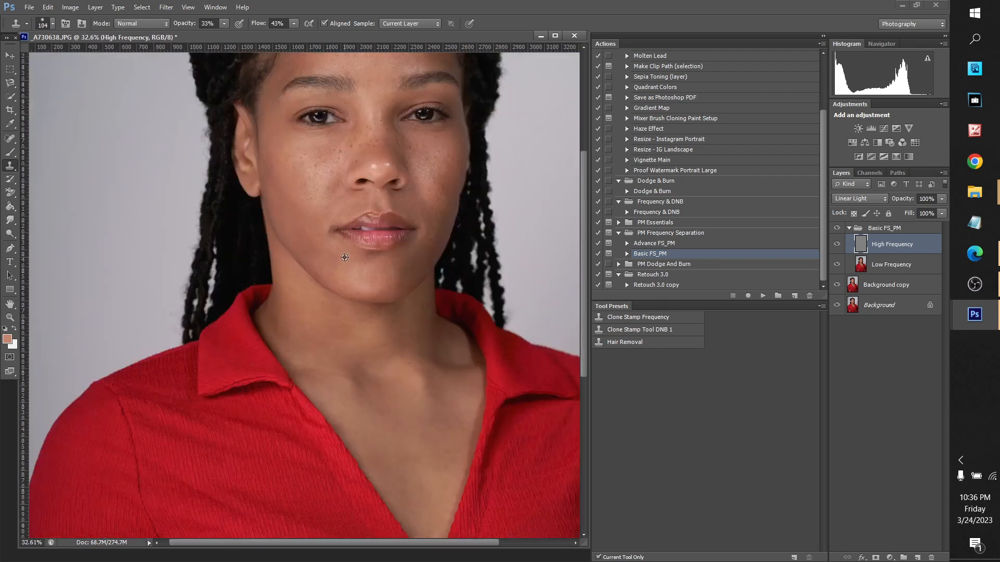
{"action": "scroll", "coordinate": [300, 198], "scroll_direction": "up", "scroll_amount": 6, "text": "alt"}
{"action": "scroll", "coordinate": [328, 190], "scroll_direction": "down", "scroll_amount": 6, "text": "alt"}
{"action": "scroll", "coordinate": [281, 179], "scroll_direction": "up", "scroll_amount": 6, "text": "alt"}
{"action": "scroll", "coordinate": [333, 286], "scroll_direction": "down", "scroll_amount": 4, "text": "alt"}
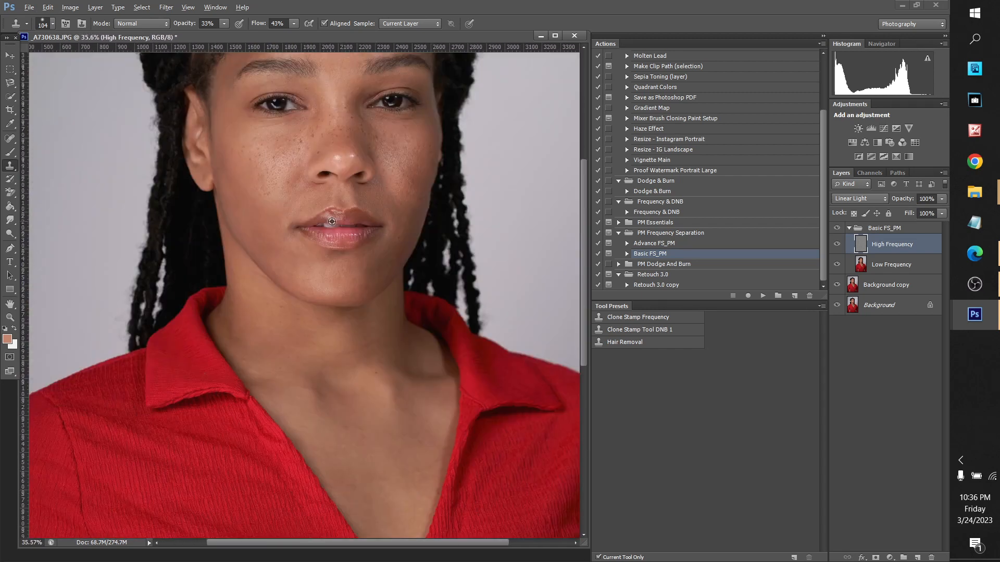
{"action": "scroll", "coordinate": [315, 261], "scroll_direction": "up", "scroll_amount": 6, "text": "alt"}
On the Low Frequency layer, sample the skin tone beside the mouth corner and brush it over the lower cheek and jaw.
{"action": "left_click", "coordinate": [860, 264]}
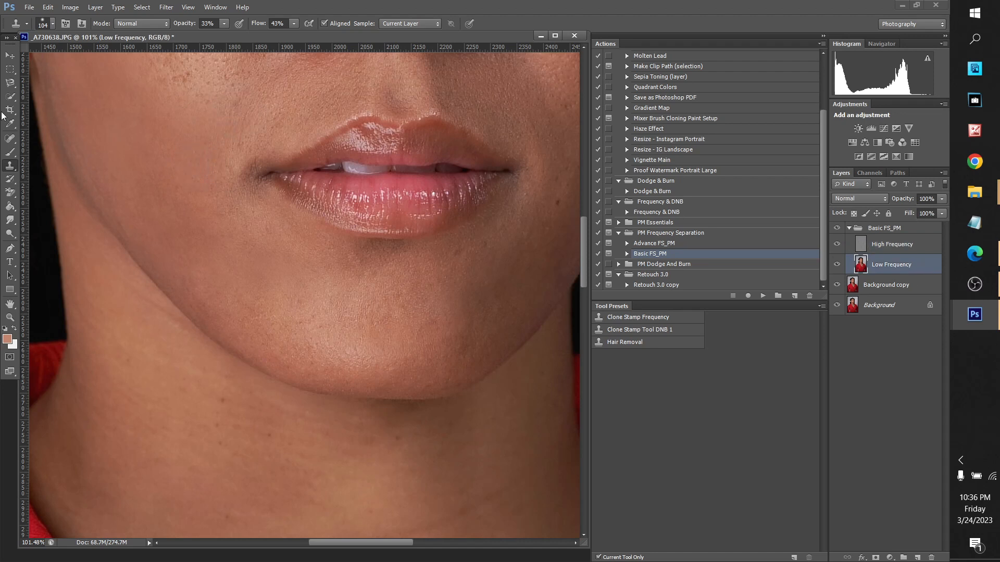
{"action": "left_click", "coordinate": [10, 151]}
{"action": "left_click", "coordinate": [238, 208], "text": "alt"}
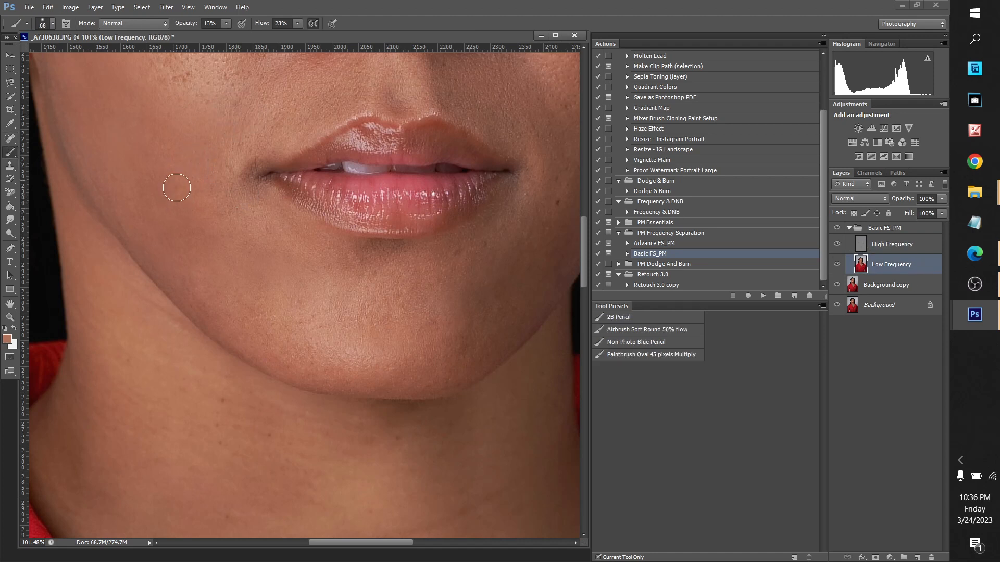
{"action": "scroll", "coordinate": [148, 146], "scroll_direction": "down", "scroll_amount": 4, "text": "alt"}
{"action": "scroll", "coordinate": [252, 203], "scroll_direction": "up", "scroll_amount": 5, "text": "alt"}
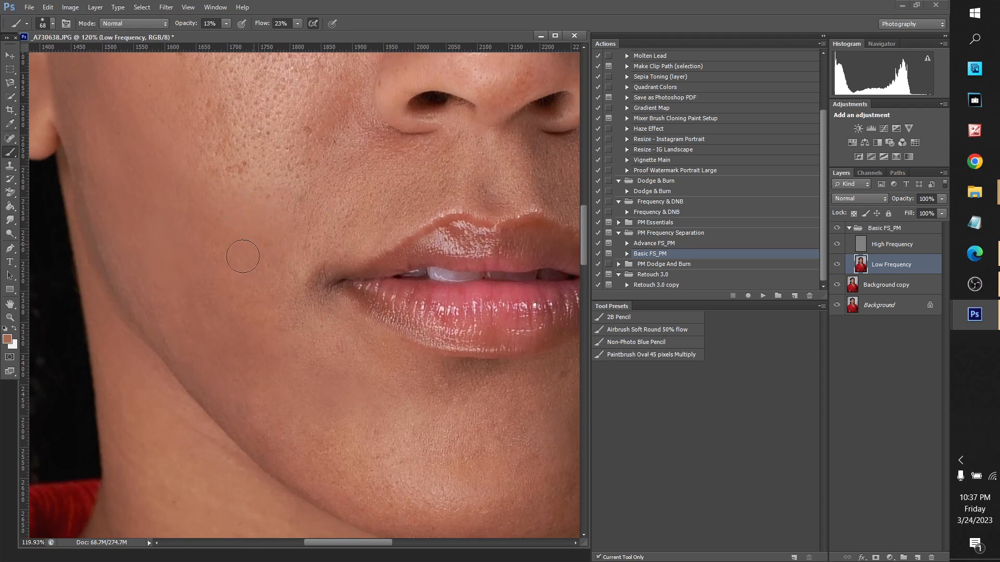
{"action": "scroll", "coordinate": [229, 166], "scroll_direction": "down", "scroll_amount": 4, "text": "alt"}
{"action": "scroll", "coordinate": [224, 117], "scroll_direction": "up", "scroll_amount": 4, "text": "alt"}
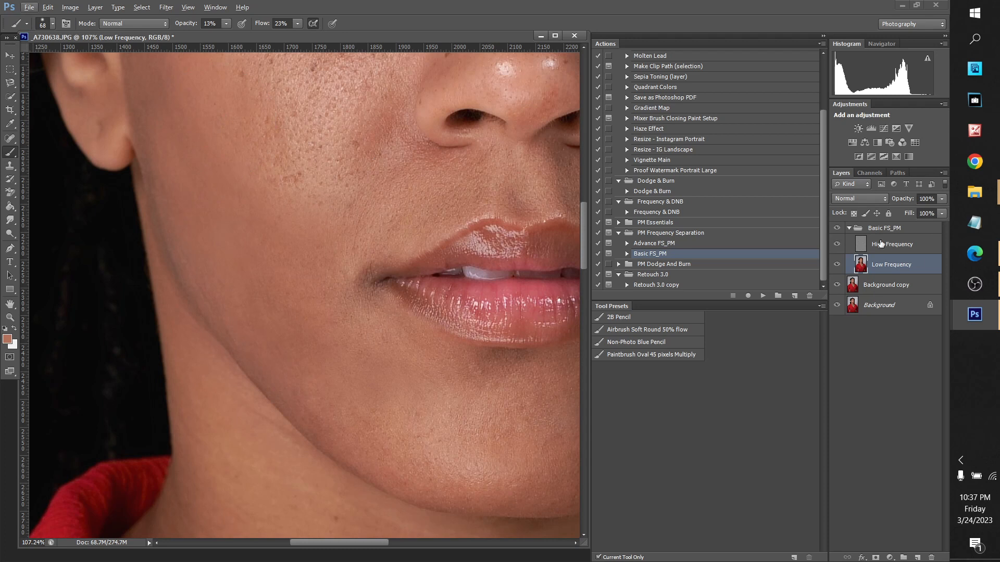
On the High Frequency layer, clone clean texture over the reddish spots along the lower edge of the enlarged pores.
{"action": "left_click", "coordinate": [880, 243]}
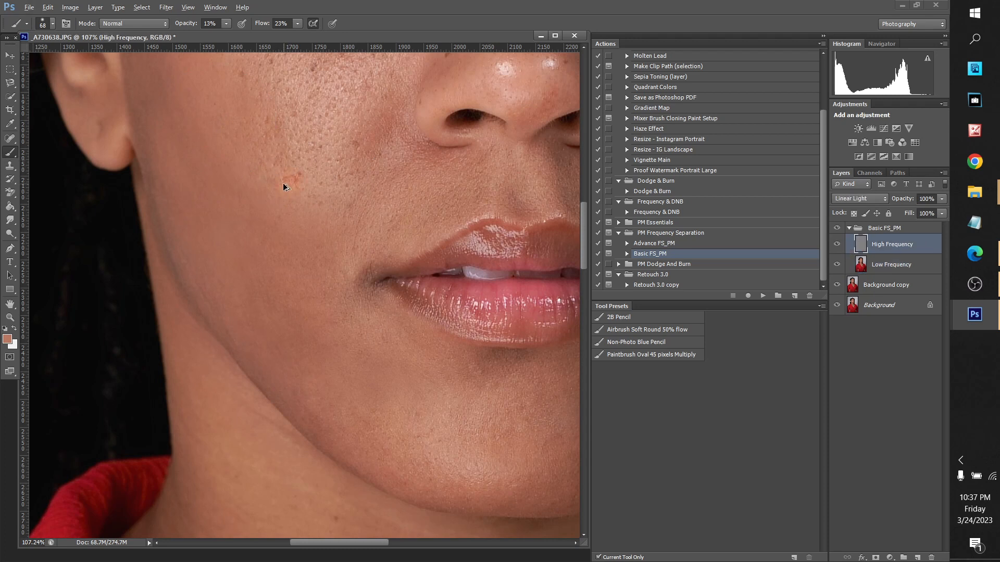
{"action": "key", "text": "alt+bracketleft"}
{"action": "left_click", "coordinate": [863, 249]}
{"action": "key", "text": "s"}
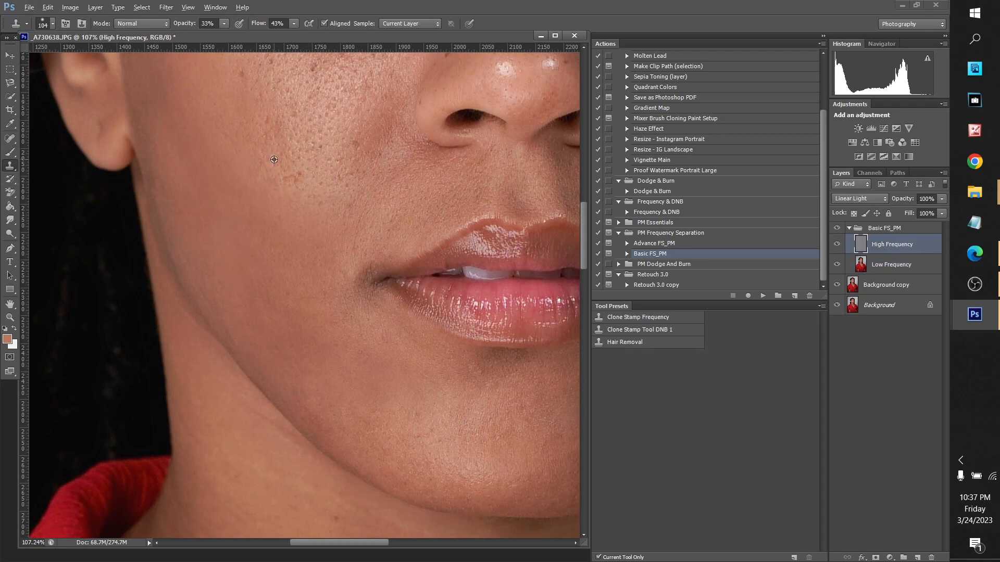
{"action": "mouse_move", "coordinate": [288, 180]}
{"action": "left_mouse_down"}
{"action": "mouse_move", "coordinate": [232, 209]}
{"action": "mouse_move", "coordinate": [256, 192]}
{"action": "mouse_move", "coordinate": [243, 180]}
{"action": "mouse_move", "coordinate": [251, 209]}
{"action": "mouse_move", "coordinate": [237, 175]}
{"action": "left_mouse_up"}
{"action": "left_click", "coordinate": [237, 223], "text": "alt"}
{"action": "left_click", "coordinate": [317, 182], "text": "alt"}
{"action": "left_click", "coordinate": [314, 171], "text": "alt"}
{"action": "left_click_drag", "start_coordinate": [305, 200], "coordinate": [306, 223]}
{"action": "left_click", "coordinate": [322, 153], "text": "alt"}
{"action": "mouse_move", "coordinate": [258, 165]}
{"action": "left_mouse_down"}
{"action": "mouse_move", "coordinate": [235, 162]}
{"action": "mouse_move", "coordinate": [231, 181]}
{"action": "mouse_move", "coordinate": [255, 186]}
{"action": "mouse_move", "coordinate": [264, 167]}
{"action": "mouse_move", "coordinate": [257, 178]}
{"action": "left_mouse_up"}
Sample smooth lower-cheek texture and clone it over the cheek between the enlarged pores and the earlobe.
{"action": "scroll", "coordinate": [231, 181], "scroll_direction": "down", "scroll_amount": 5}
{"action": "scroll", "coordinate": [270, 196], "scroll_direction": "up", "scroll_amount": 4}
{"action": "left_click", "coordinate": [313, 194], "text": "alt"}
{"action": "left_click", "coordinate": [328, 203], "text": "alt"}
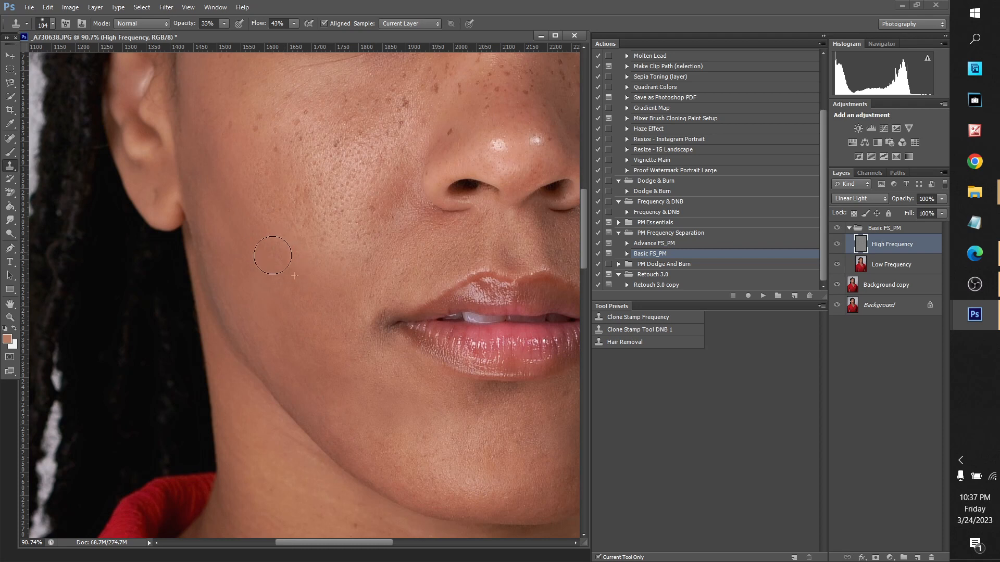
{"action": "scroll", "coordinate": [255, 245], "scroll_direction": "up", "scroll_amount": 2}
{"action": "left_click", "coordinate": [313, 286], "text": "alt"}
{"action": "left_click_drag", "start_coordinate": [255, 171], "coordinate": [274, 209]}
{"action": "left_click", "coordinate": [241, 257], "text": "alt"}
{"action": "mouse_move", "coordinate": [246, 173]}
{"action": "left_mouse_down"}
{"action": "mouse_move", "coordinate": [257, 139]}
{"action": "mouse_move", "coordinate": [269, 211]}
{"action": "left_mouse_up"}
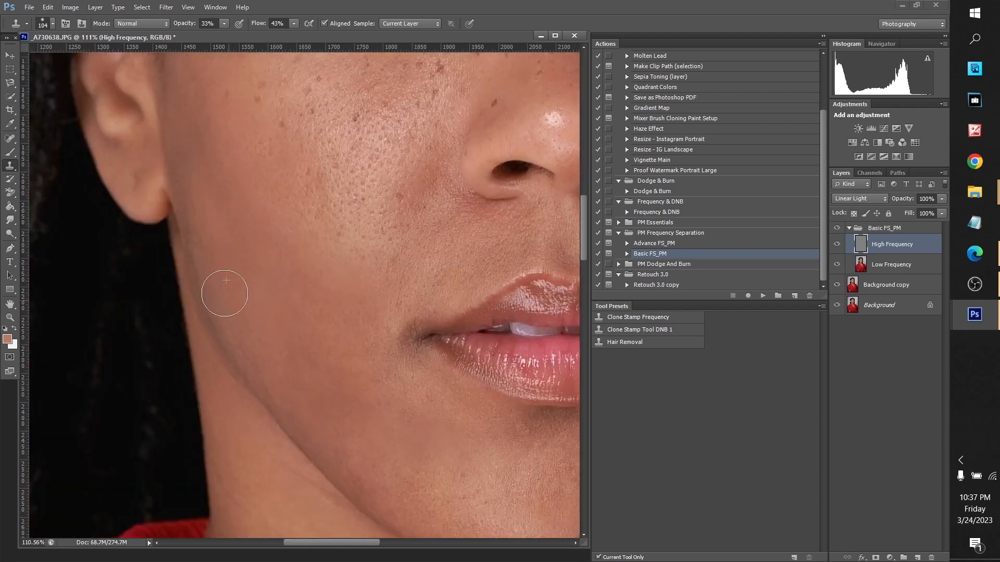
On the Low Frequency layer, sample nearby skin tones with the Brush and blend the shaded skin around the mouth corner.
{"action": "scroll", "coordinate": [383, 381], "scroll_direction": "down", "scroll_amount": 5}
{"action": "scroll", "coordinate": [276, 354], "scroll_direction": "up", "scroll_amount": 5}
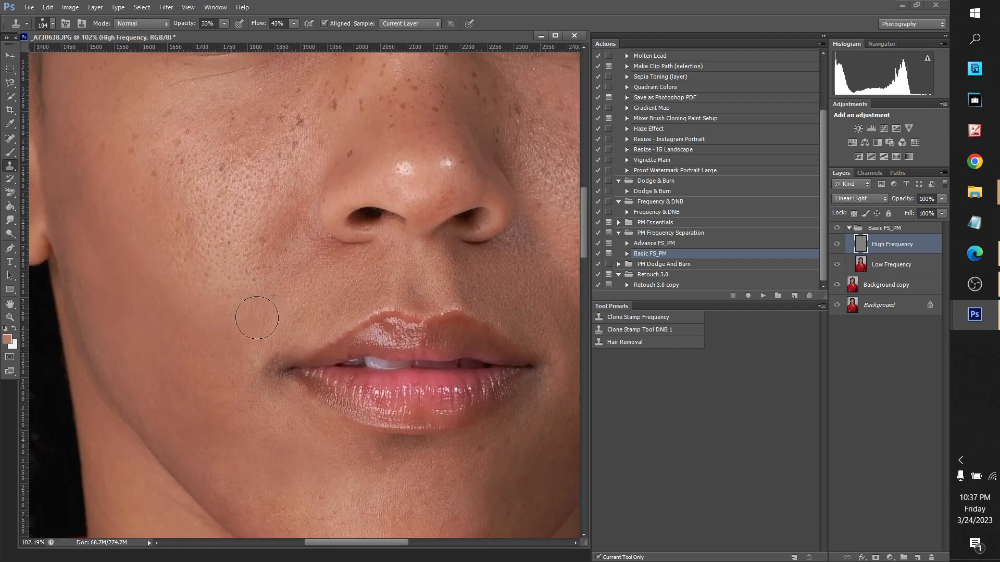
{"action": "scroll", "coordinate": [260, 313], "scroll_direction": "down", "scroll_amount": 5}
{"action": "scroll", "coordinate": [289, 281], "scroll_direction": "up", "scroll_amount": 5}
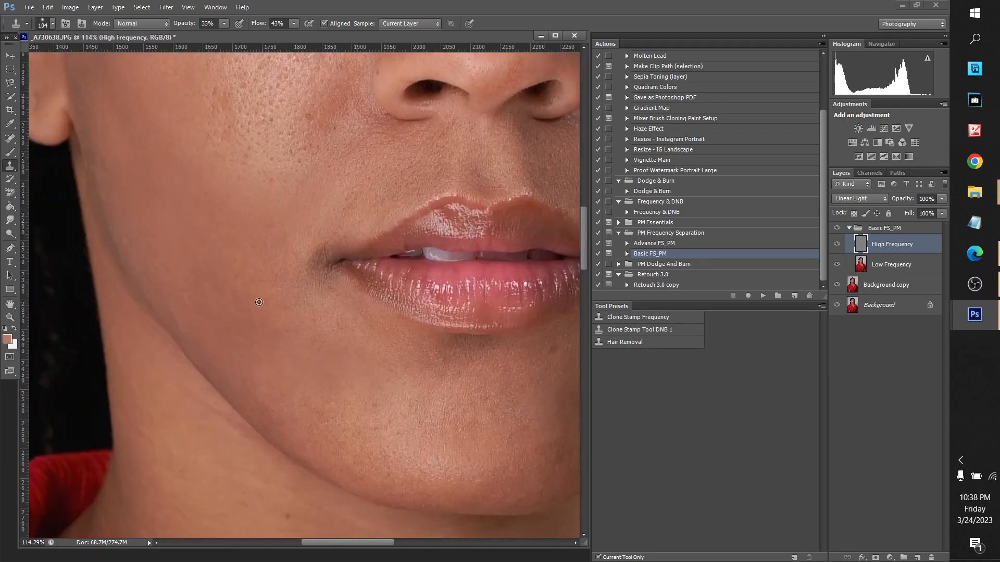
{"action": "scroll", "coordinate": [297, 228], "scroll_direction": "down", "scroll_amount": 3}
{"action": "left_click", "coordinate": [865, 269]}
{"action": "key", "text": "b"}
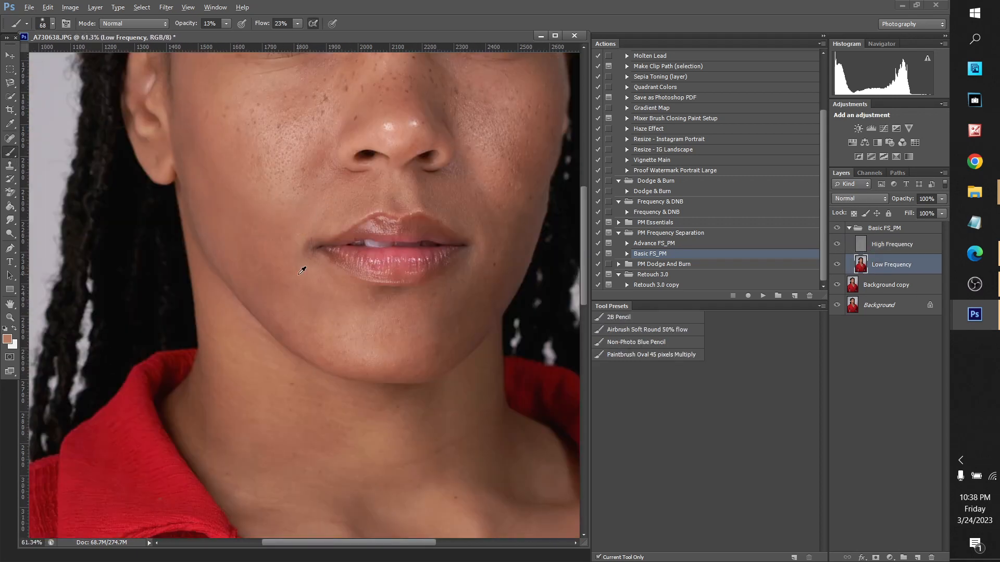
{"action": "scroll", "coordinate": [302, 273], "scroll_direction": "up", "scroll_amount": 5}
{"action": "mouse_move", "coordinate": [341, 188]}
{"action": "left_mouse_down"}
{"action": "mouse_move", "coordinate": [325, 200]}
{"action": "mouse_move", "coordinate": [339, 181]}
{"action": "mouse_move", "coordinate": [324, 176]}
{"action": "mouse_move", "coordinate": [364, 186]}
{"action": "left_mouse_up"}
{"action": "left_click", "coordinate": [345, 146], "text": "alt"}
{"action": "scroll", "coordinate": [364, 186], "scroll_direction": "down", "scroll_amount": 5}
{"action": "scroll", "coordinate": [350, 201], "scroll_direction": "up", "scroll_amount": 4}
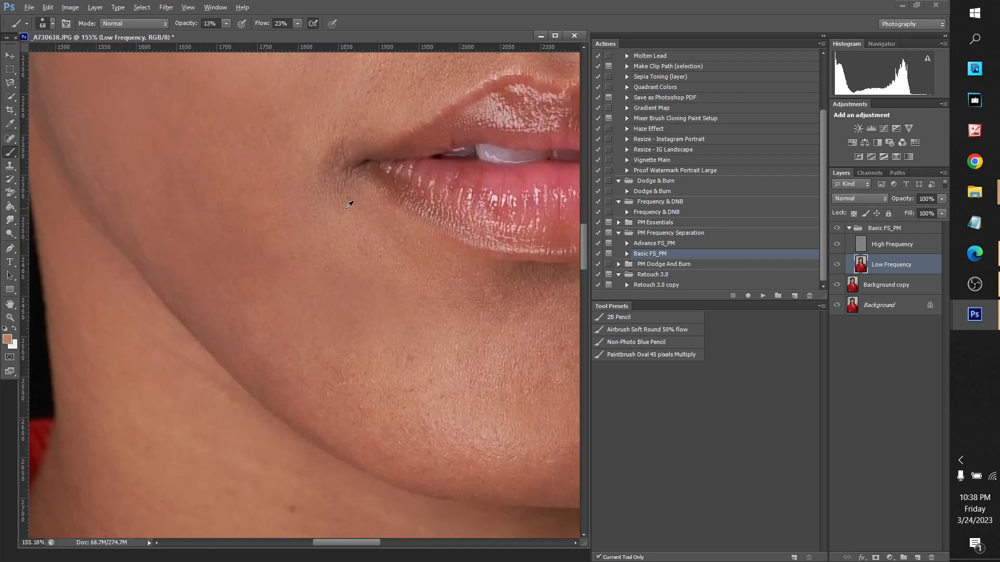
{"action": "key", "text": "alt"}
Switch to the Clone Stamp, review the whole portrait, and select and collapse the Basic FS_PM group.
{"action": "left_click", "coordinate": [9, 165]}
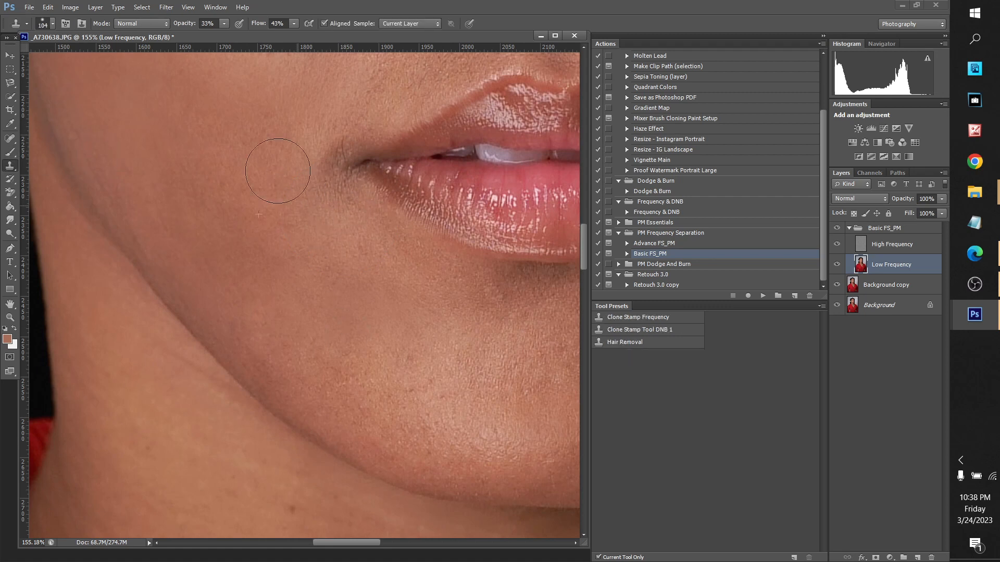
{"action": "scroll", "coordinate": [312, 98], "scroll_direction": "down", "scroll_amount": 10}
{"action": "scroll", "coordinate": [291, 247], "scroll_direction": "up", "scroll_amount": 1}
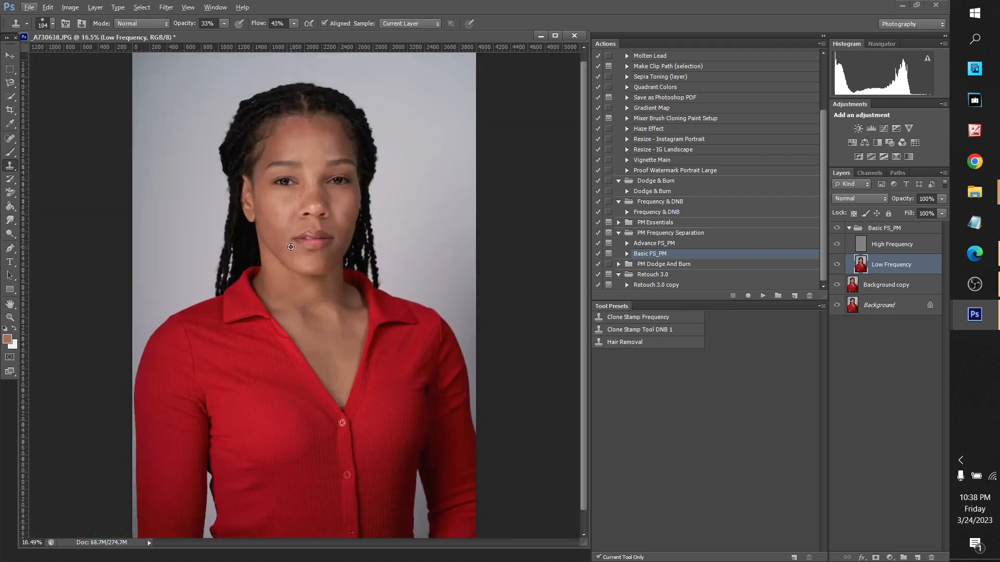
{"action": "left_click", "coordinate": [858, 229]}
{"action": "left_click", "coordinate": [849, 229]}
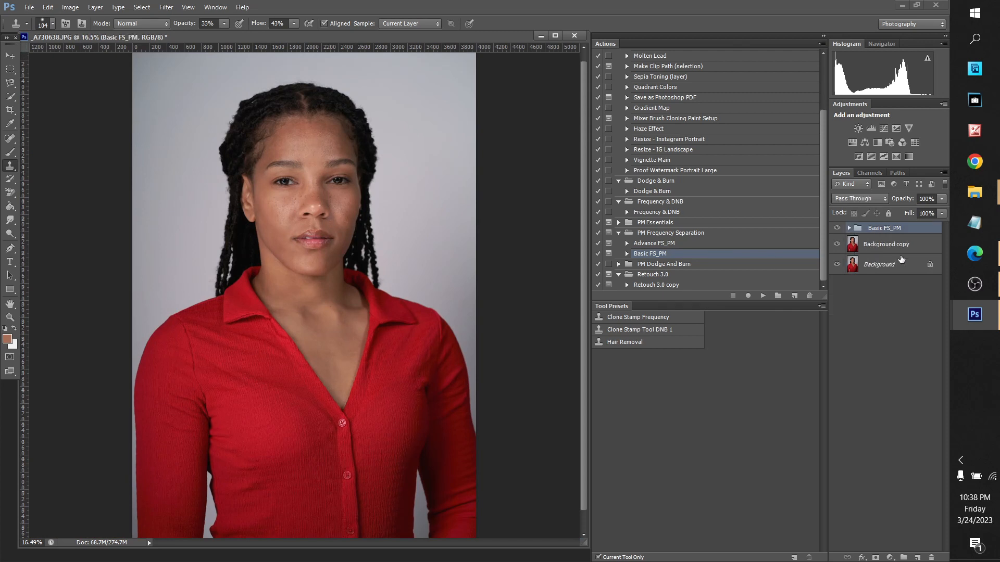
{"action": "key", "text": "ctrl+shift+e"}
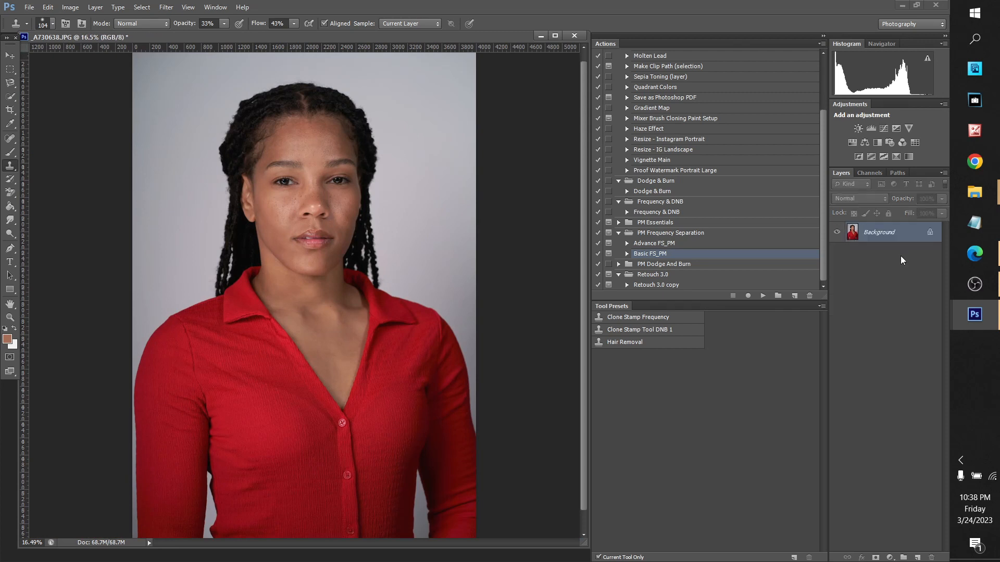
{"action": "left_click", "coordinate": [47, 6]}
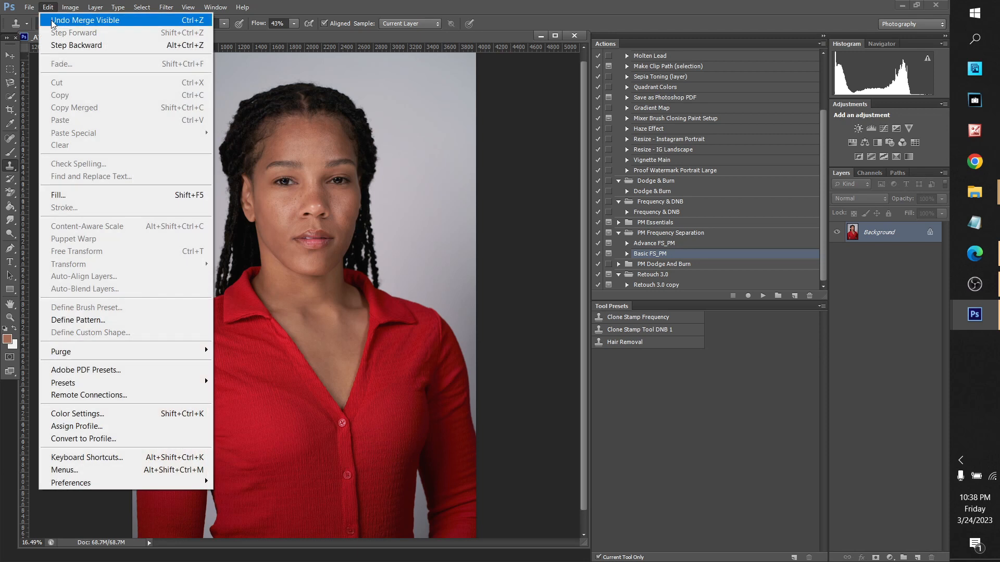
{"action": "left_click", "coordinate": [67, 16]}
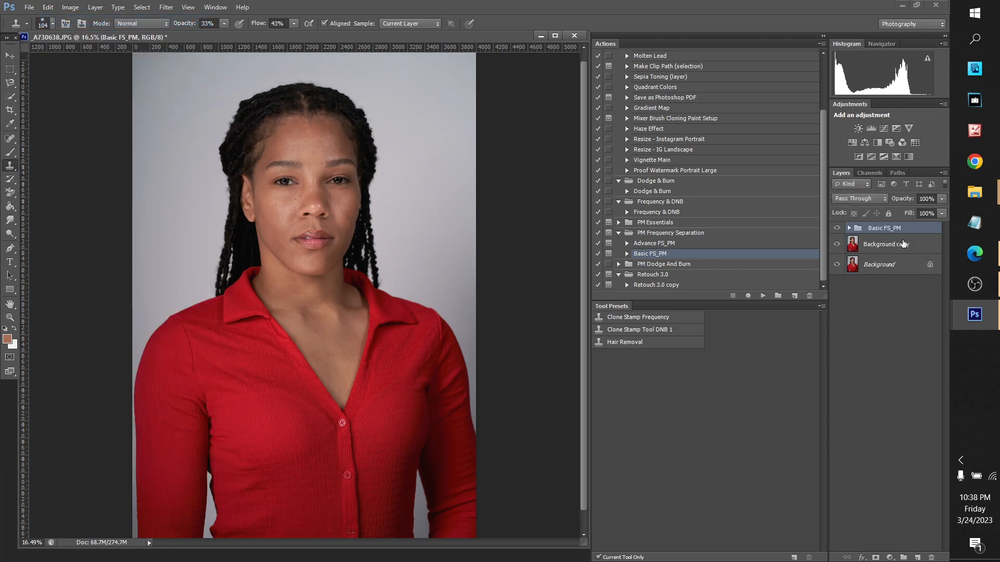
Stamp all visible layers into a new merged layer above the Basic FS_PM group.
{"action": "key", "text": "ctrl+shift+alt+e"}
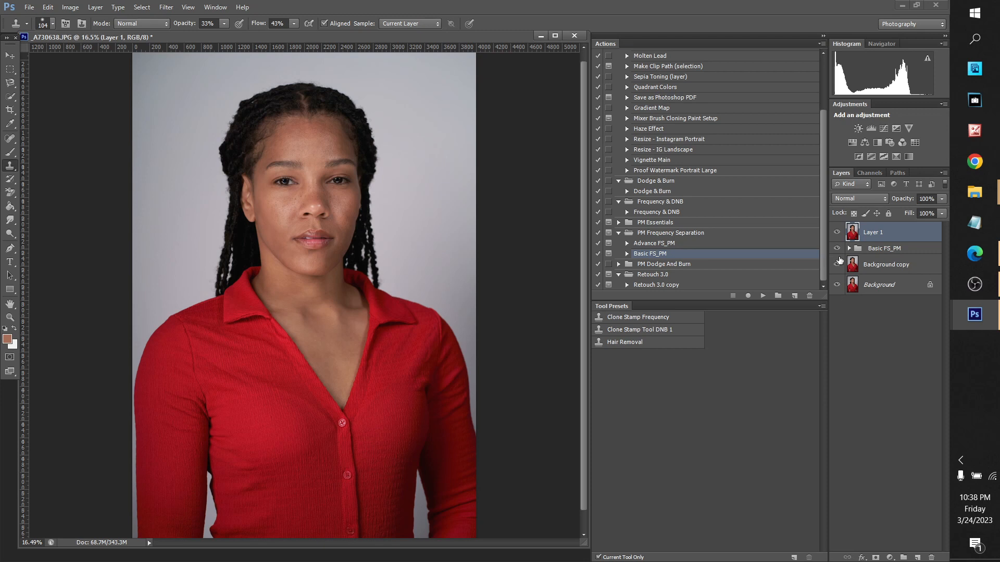
Hide the merged Layer 1 and compare the face with the Basic FS_PM group hidden and shown.
{"action": "left_click", "coordinate": [838, 234]}
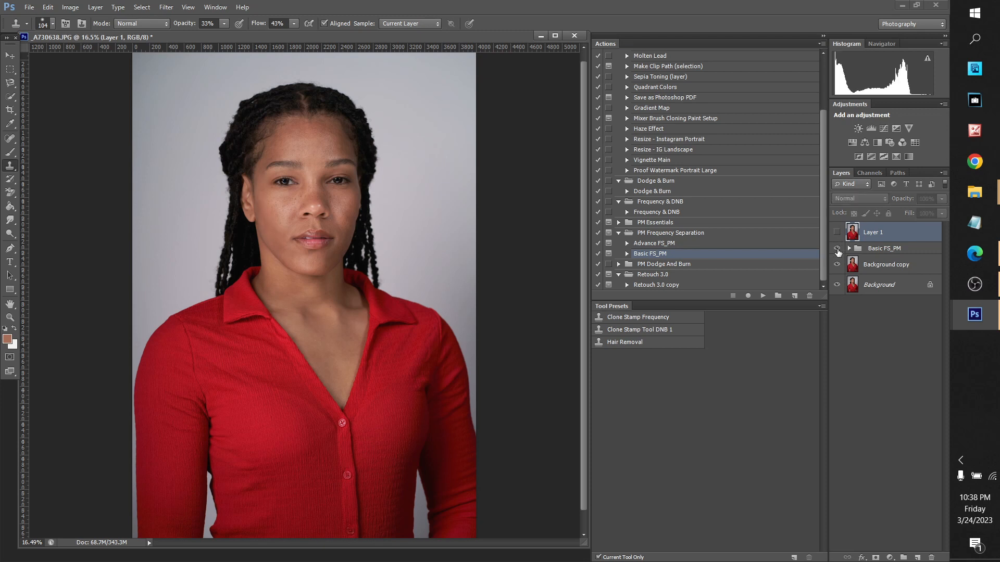
{"action": "scroll", "coordinate": [282, 173], "scroll_direction": "up", "scroll_amount": 5}
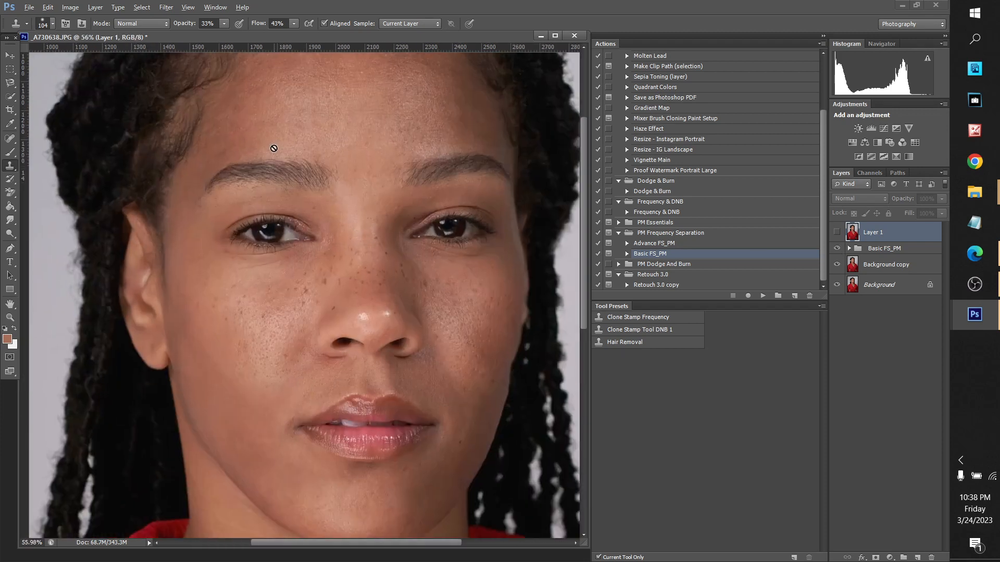
{"action": "left_click", "coordinate": [837, 248]}
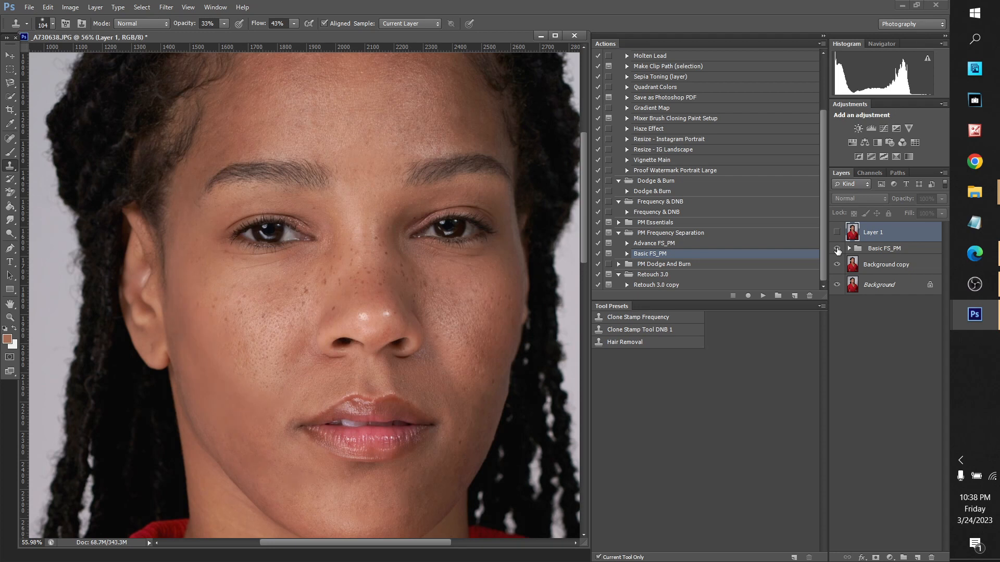
{"action": "left_click", "coordinate": [839, 249]}
{"action": "left_click", "coordinate": [839, 249]}
{"action": "left_click", "coordinate": [839, 248]}
{"action": "left_click", "coordinate": [839, 249]}
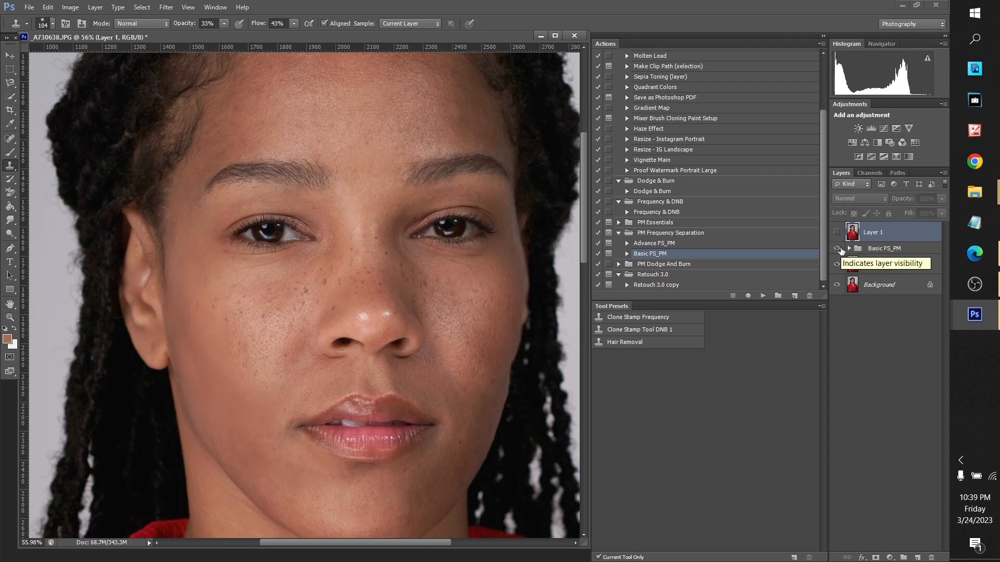
{"action": "scroll", "coordinate": [312, 115], "scroll_direction": "up", "scroll_amount": 2}
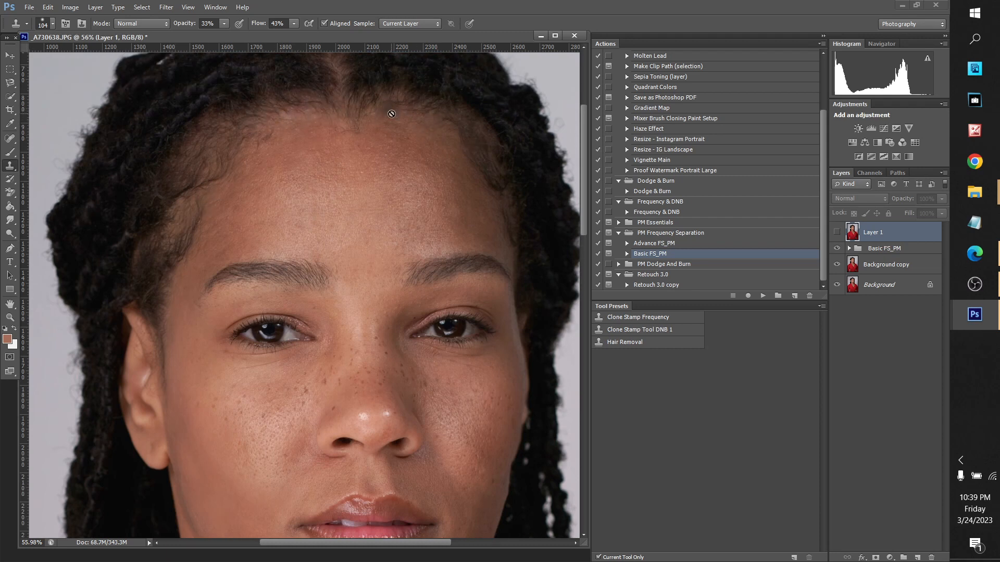
On the Low Frequency layer, sample nearby skin tones with the Brush and blend the skin along the forehead hairline.
{"action": "left_click", "coordinate": [849, 248]}
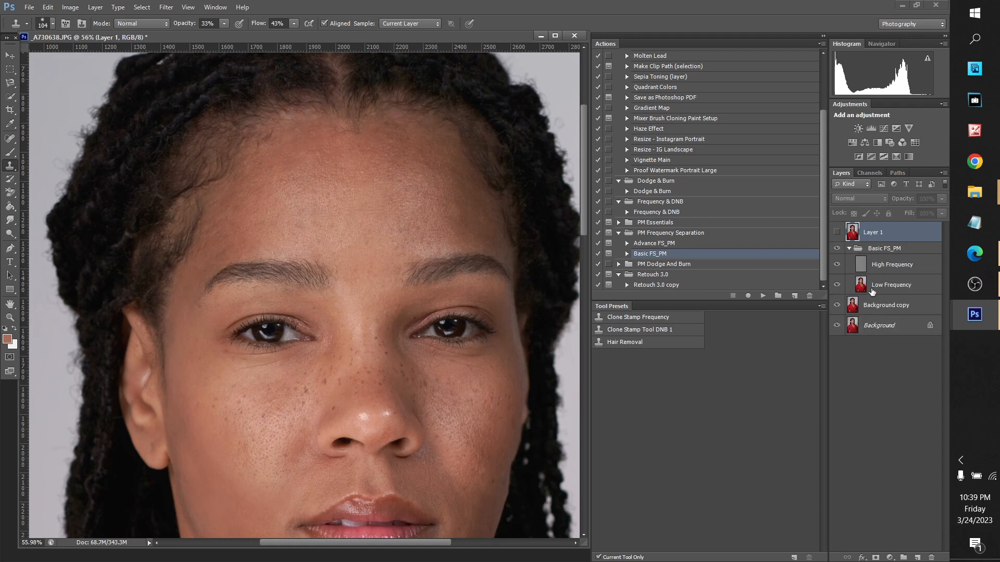
{"action": "left_click", "coordinate": [873, 290]}
{"action": "scroll", "coordinate": [244, 129], "scroll_direction": "up", "scroll_amount": 1}
{"action": "scroll", "coordinate": [352, 193], "scroll_direction": "up", "scroll_amount": 3}
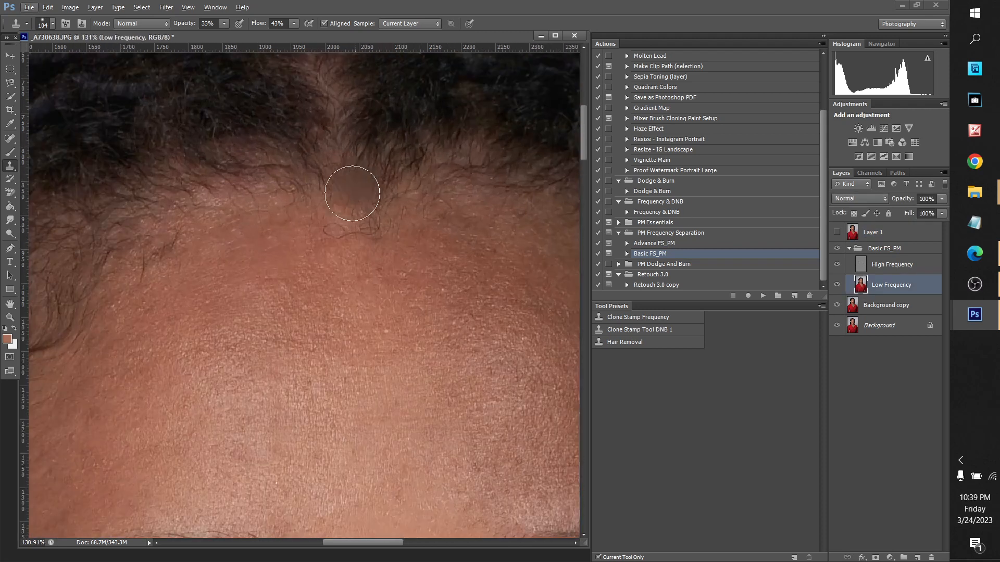
{"action": "scroll", "coordinate": [370, 151], "scroll_direction": "down", "scroll_amount": 2}
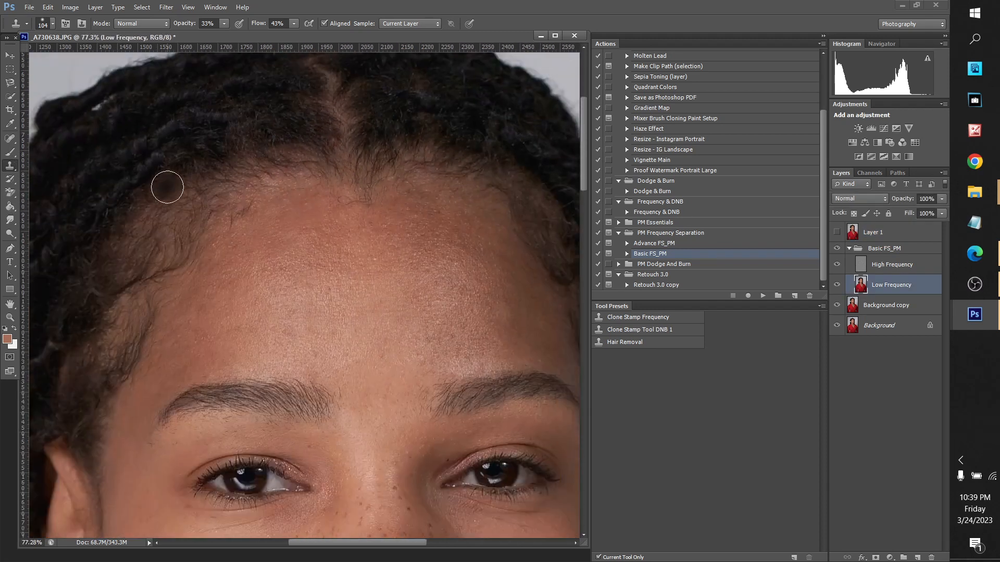
{"action": "left_click", "coordinate": [10, 152]}
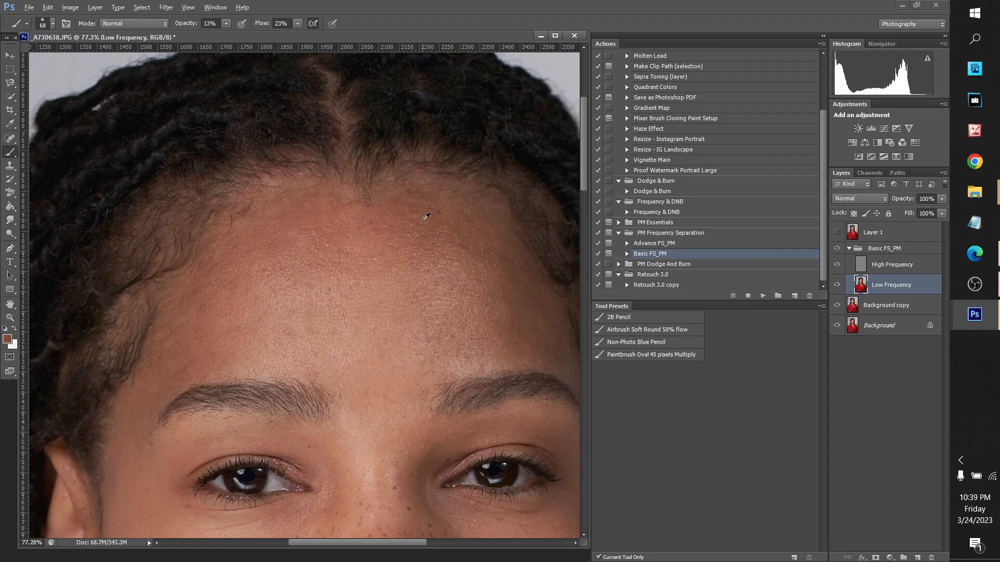
{"action": "left_click", "coordinate": [290, 206], "text": "alt"}
{"action": "left_click_drag", "start_coordinate": [307, 178], "coordinate": [268, 192]}
{"action": "scroll", "coordinate": [276, 192], "scroll_direction": "up", "scroll_amount": 2, "text": "alt"}
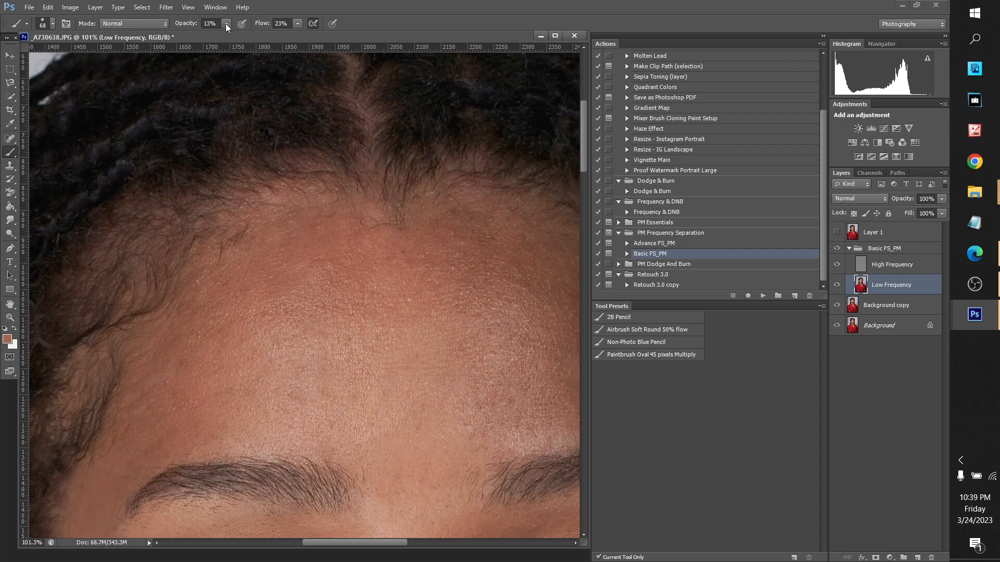
{"action": "left_click", "coordinate": [330, 228], "text": "alt"}
{"action": "left_click", "coordinate": [440, 225], "text": "alt"}
Paint sampled forehead tones over the light, reddish patch beneath the hairline with the Brush at 29% opacity.
{"action": "left_click", "coordinate": [9, 139]}
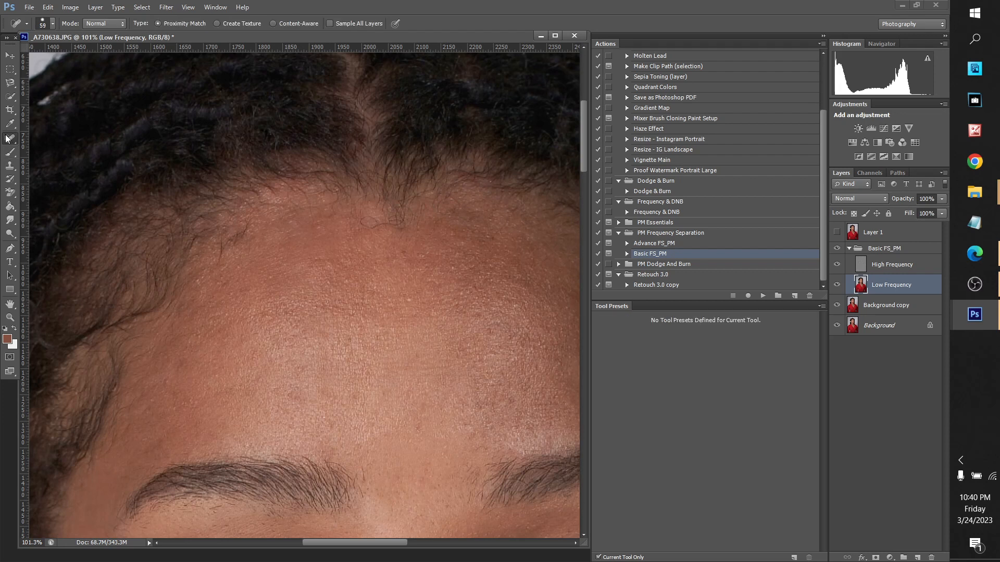
{"action": "scroll", "coordinate": [338, 213], "scroll_direction": "down", "scroll_amount": 13}
{"action": "scroll", "coordinate": [324, 194], "scroll_direction": "up", "scroll_amount": 15}
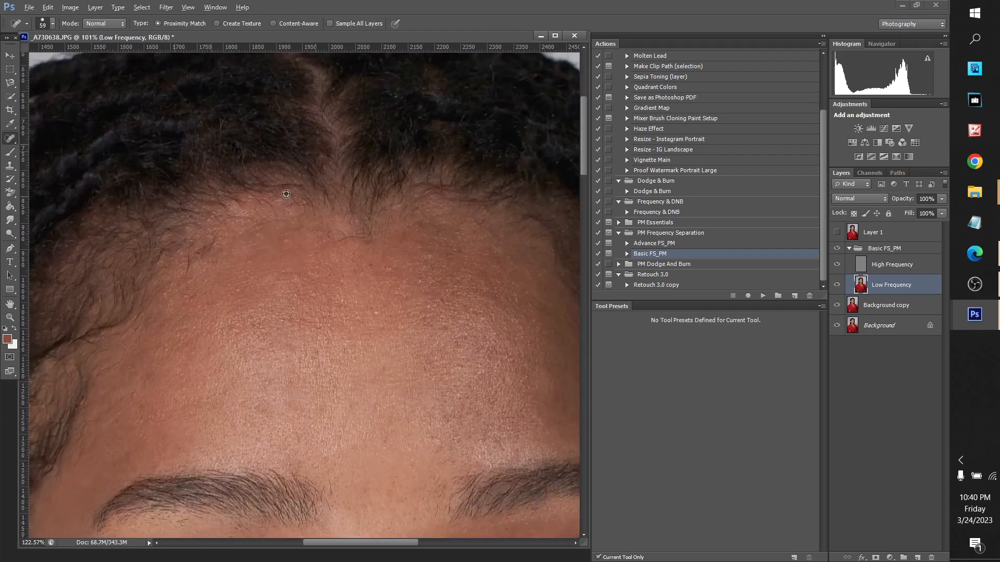
{"action": "left_click", "coordinate": [289, 217], "text": "alt"}
{"action": "left_click", "coordinate": [497, 222]}
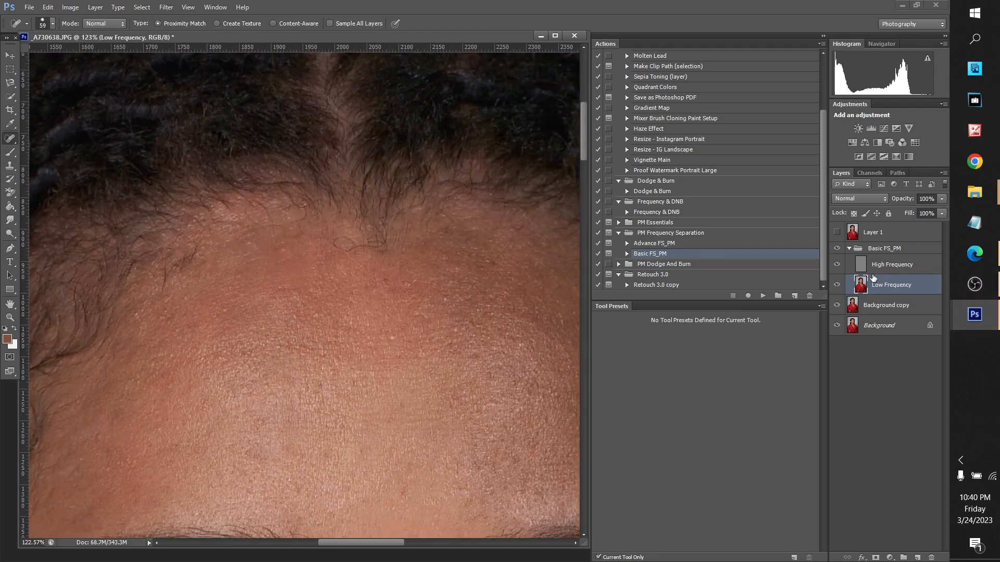
{"action": "left_click", "coordinate": [15, 151]}
{"action": "mouse_move", "coordinate": [255, 207]}
{"action": "left_mouse_down"}
{"action": "mouse_move", "coordinate": [251, 197]}
{"action": "mouse_move", "coordinate": [261, 196]}
{"action": "mouse_move", "coordinate": [205, 220]}
{"action": "mouse_move", "coordinate": [223, 224]}
{"action": "left_mouse_up"}
{"action": "left_click", "coordinate": [305, 267], "text": "alt"}
{"action": "mouse_move", "coordinate": [269, 194]}
{"action": "left_mouse_down"}
{"action": "mouse_move", "coordinate": [231, 201]}
{"action": "mouse_move", "coordinate": [264, 193]}
{"action": "mouse_move", "coordinate": [226, 233]}
{"action": "left_mouse_up"}
{"action": "left_click", "coordinate": [294, 213], "text": "alt"}
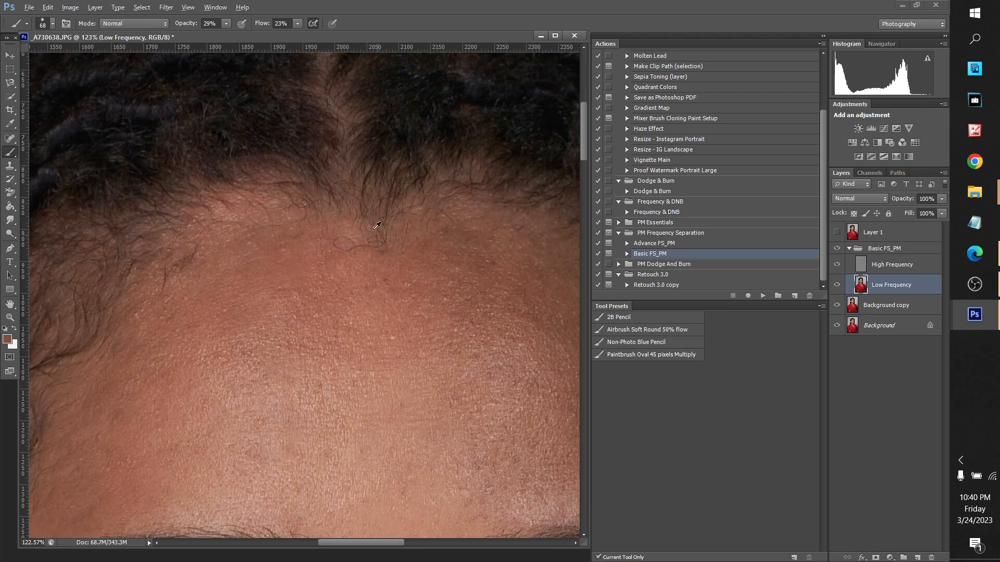
Undo the last forehead brush strokes and show the merged Layer 1 again.
{"action": "key", "text": "ctrl+0"}
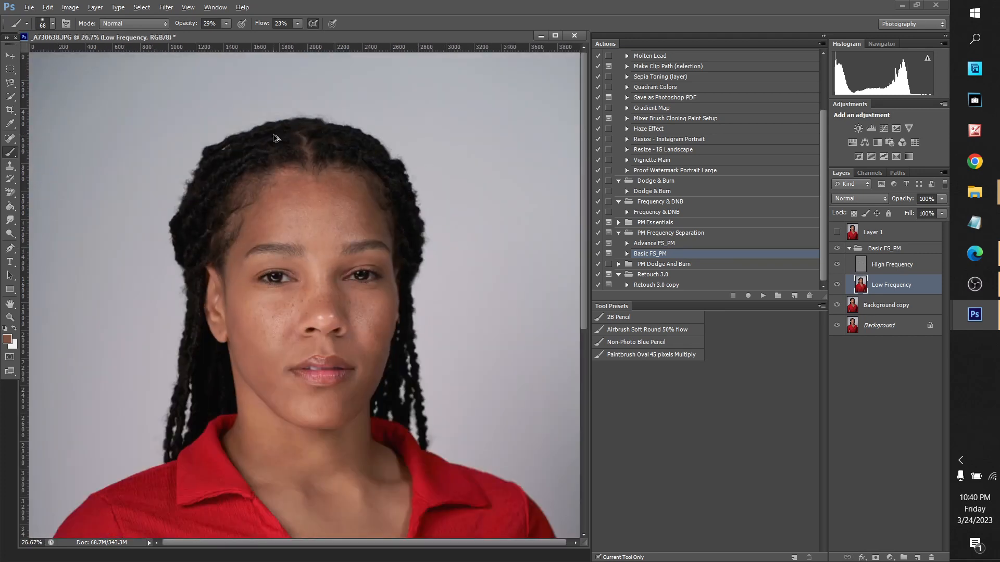
{"action": "key", "text": "ctrl+alt+z"}
{"action": "key", "text": "ctrl+alt+z"}
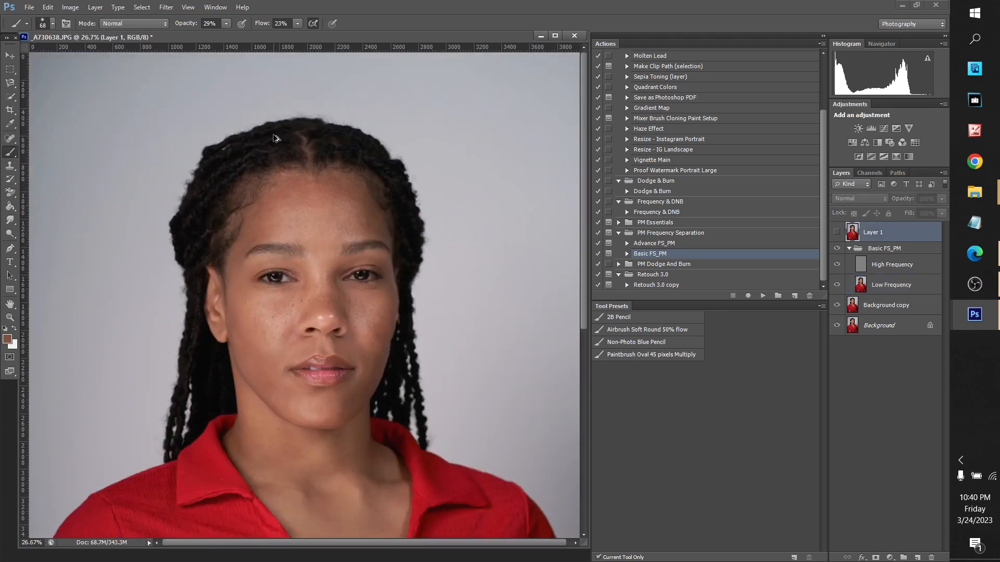
{"action": "left_click", "coordinate": [49, 7]}
{"action": "left_click", "coordinate": [78, 30]}
{"action": "left_click", "coordinate": [836, 232]}
Step back through the edit history to before the Low Frequency brush strokes and collapse the Basic FS_PM group.
{"action": "left_click", "coordinate": [52, 5]}
{"action": "left_click", "coordinate": [77, 39]}
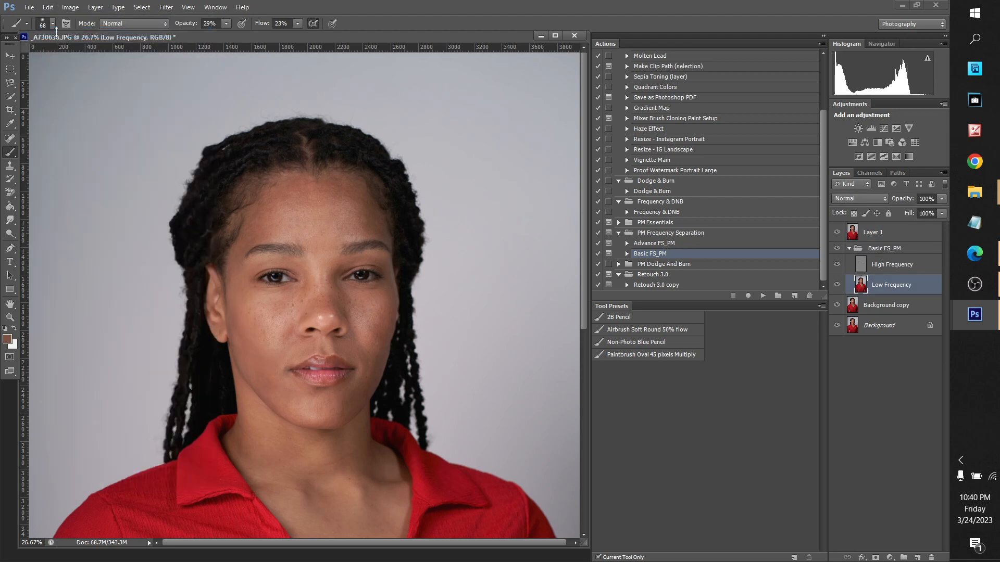
{"action": "left_click", "coordinate": [47, 6]}
{"action": "left_click", "coordinate": [47, 5]}
{"action": "left_click", "coordinate": [48, 6]}
{"action": "left_click", "coordinate": [68, 44]}
{"action": "left_click", "coordinate": [55, 4]}
{"action": "left_click", "coordinate": [70, 44]}
{"action": "left_click", "coordinate": [51, 6]}
{"action": "left_click", "coordinate": [68, 32]}
{"action": "left_click", "coordinate": [51, 7]}
{"action": "left_click", "coordinate": [67, 32]}
{"action": "left_click", "coordinate": [51, 6]}
{"action": "left_click", "coordinate": [70, 42]}
{"action": "left_click", "coordinate": [849, 248]}
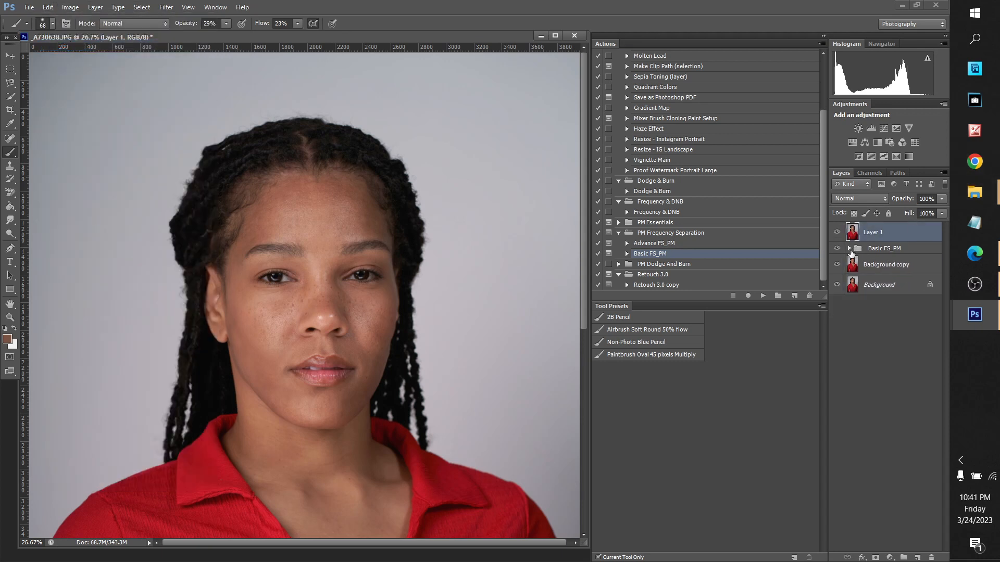
Select the Low Frequency layer in the Basic FS_PM group and set the Brush size to 32 px.
{"action": "scroll", "coordinate": [297, 203], "scroll_direction": "up", "scroll_amount": 6}
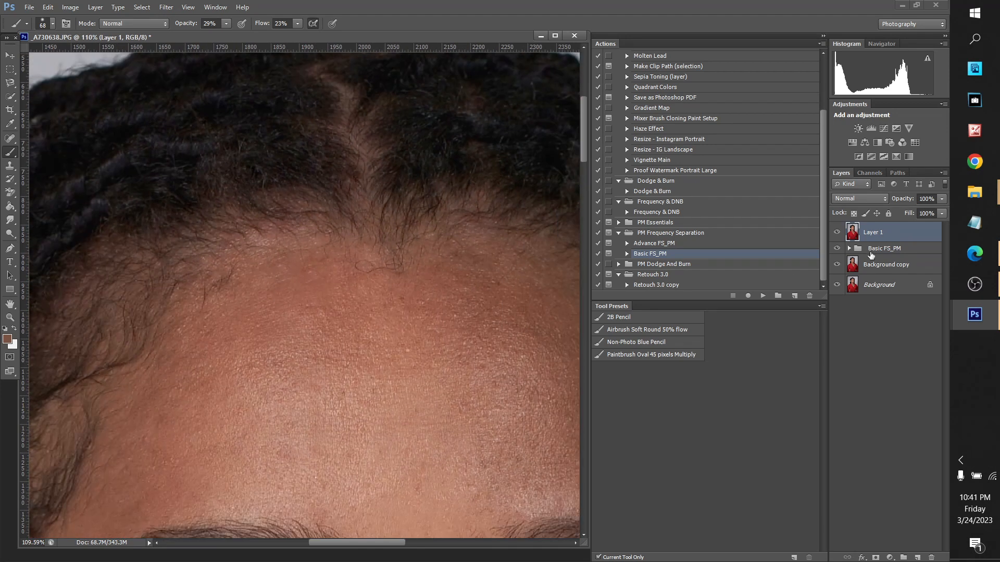
{"action": "left_click", "coordinate": [849, 248]}
{"action": "left_click", "coordinate": [885, 283]}
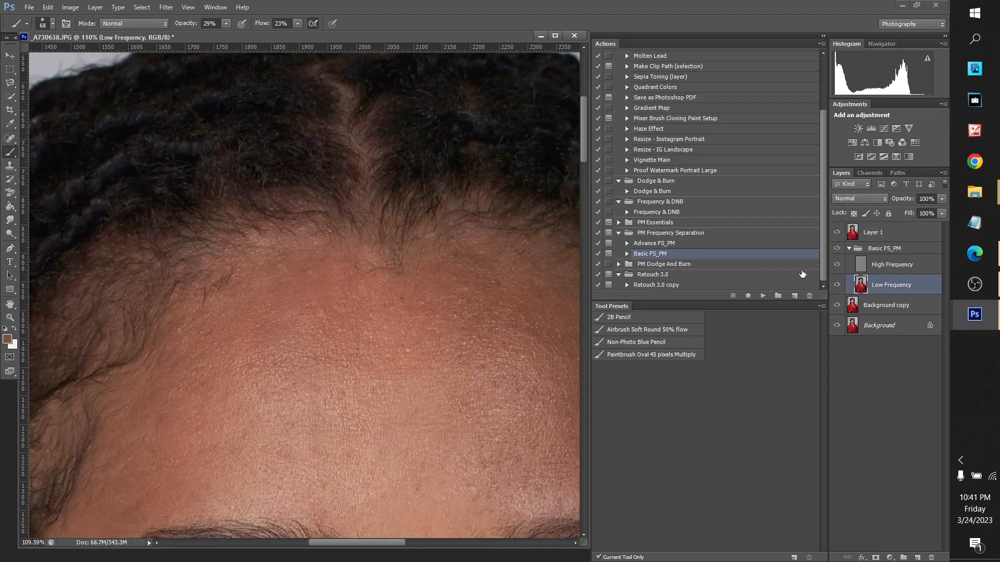
{"action": "left_click", "coordinate": [52, 24]}
{"action": "left_click_drag", "start_coordinate": [39, 57], "coordinate": [32, 59]}
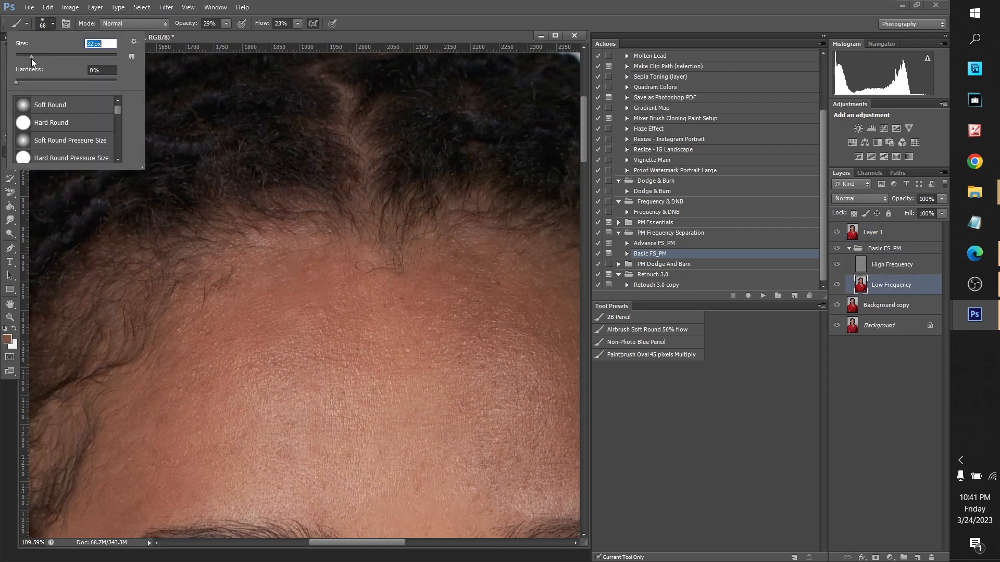
Duplicate the merged Layer 1 and add a white layer mask to the copy, keeping the Normal blend mode.
{"action": "left_click", "coordinate": [850, 249]}
{"action": "left_click", "coordinate": [865, 232]}
{"action": "right_click", "coordinate": [867, 232]}
{"action": "left_click", "coordinate": [802, 211]}
{"action": "left_click", "coordinate": [575, 172]}
{"action": "left_click", "coordinate": [876, 558]}
{"action": "left_click", "coordinate": [864, 199]}
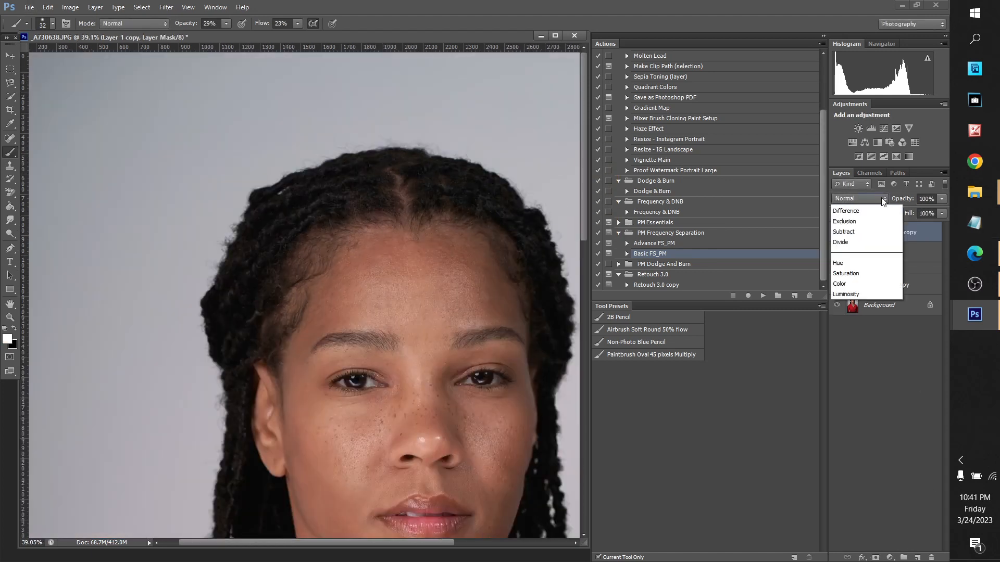
{"action": "left_click", "coordinate": [870, 202]}
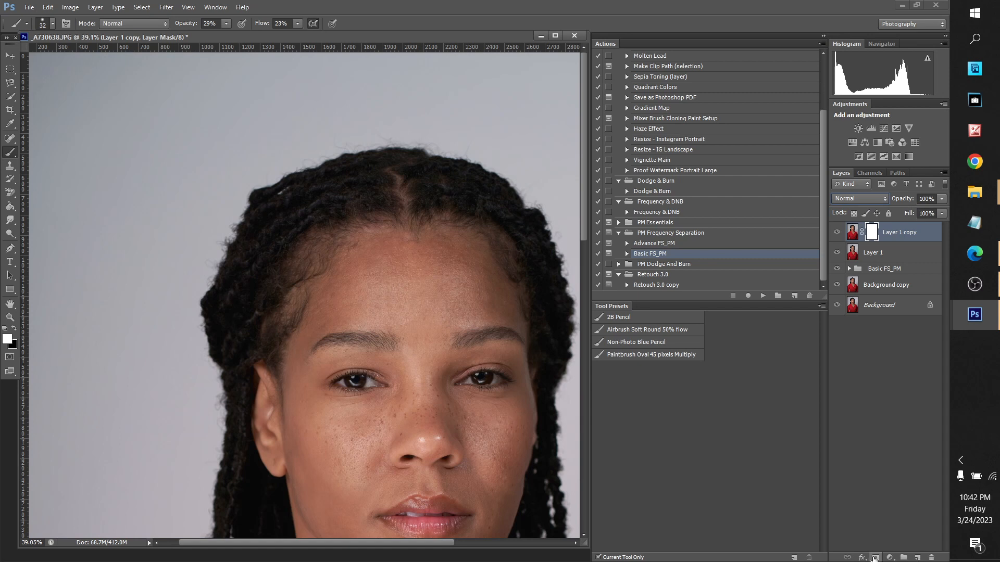
{"action": "double_click", "coordinate": [852, 233]}
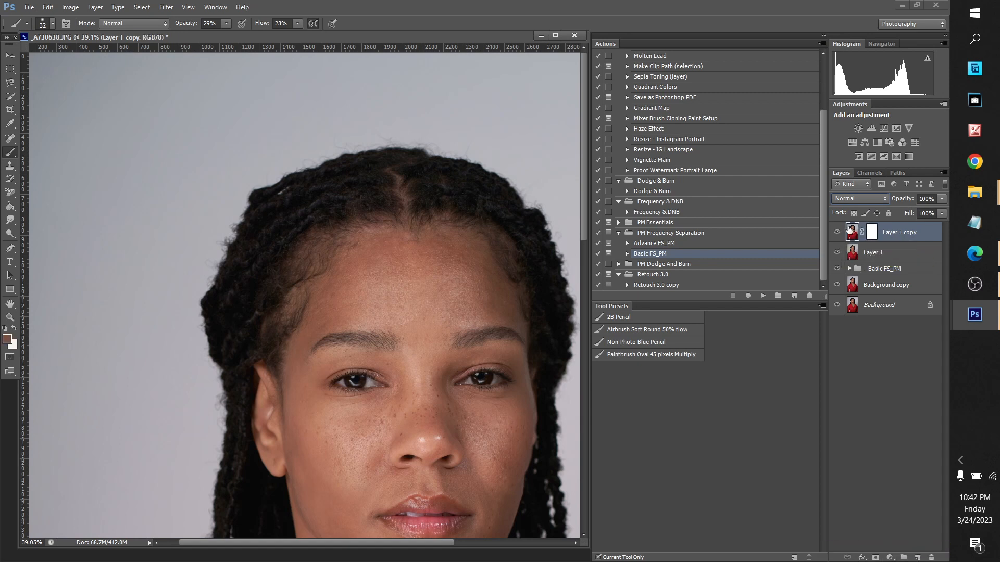
{"action": "left_click", "coordinate": [788, 180]}
{"action": "left_click", "coordinate": [894, 558]}
{"action": "right_click", "coordinate": [855, 228]}
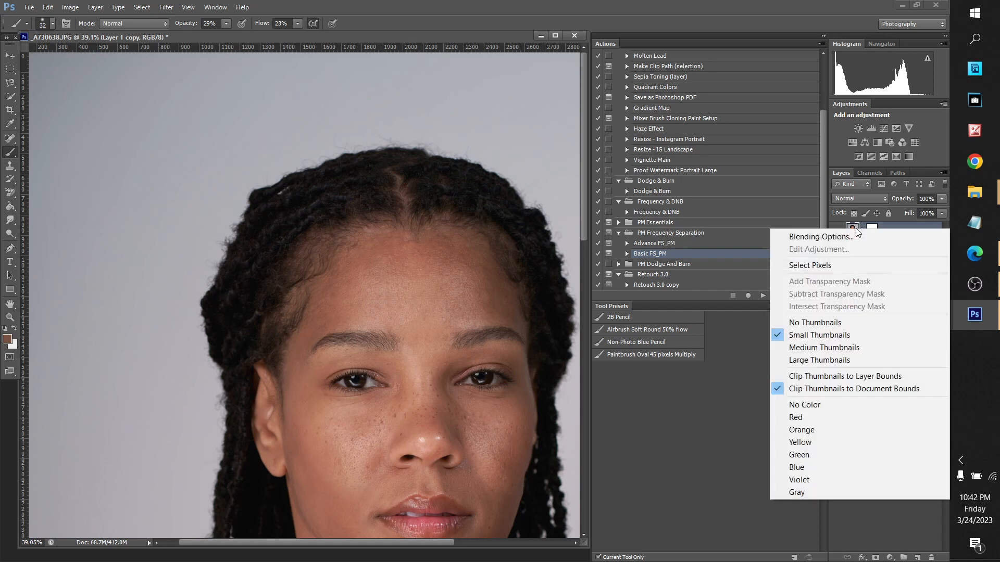
{"action": "left_click", "coordinate": [922, 169]}
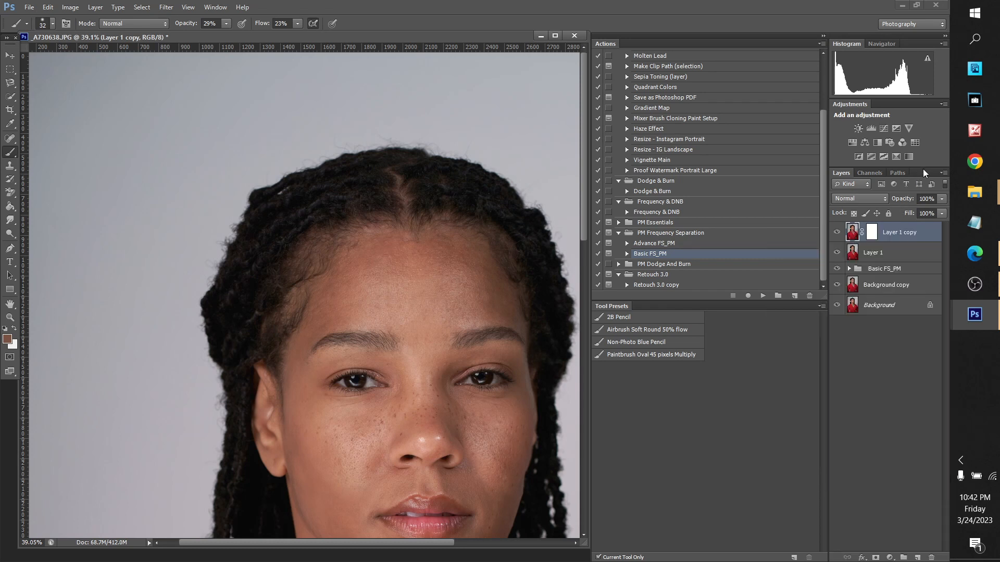
Add a Hue/Saturation adjustment layer above the masked portrait copy and close the adjustment settings.
{"action": "left_click", "coordinate": [855, 142]}
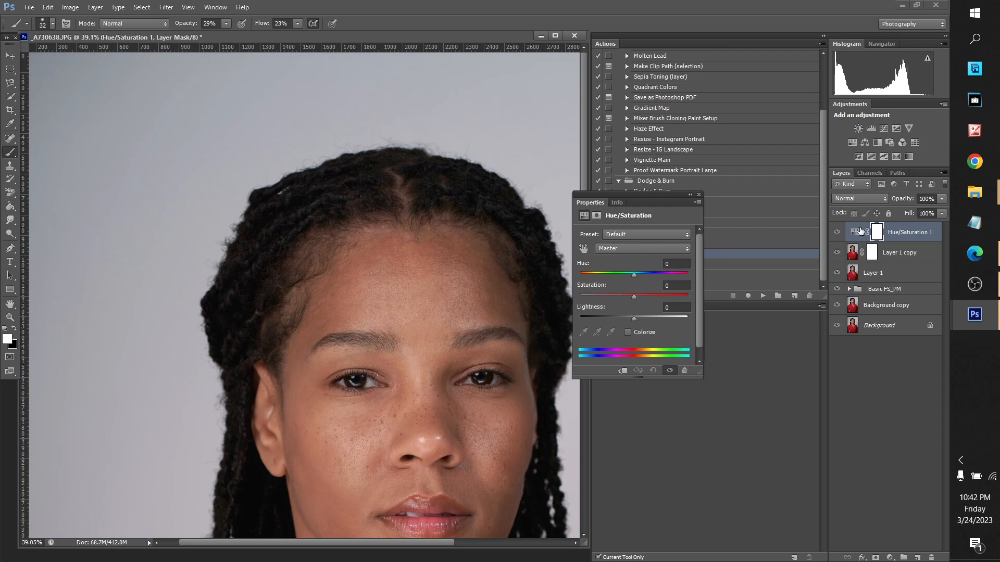
{"action": "left_click", "coordinate": [856, 236]}
{"action": "right_click", "coordinate": [854, 232]}
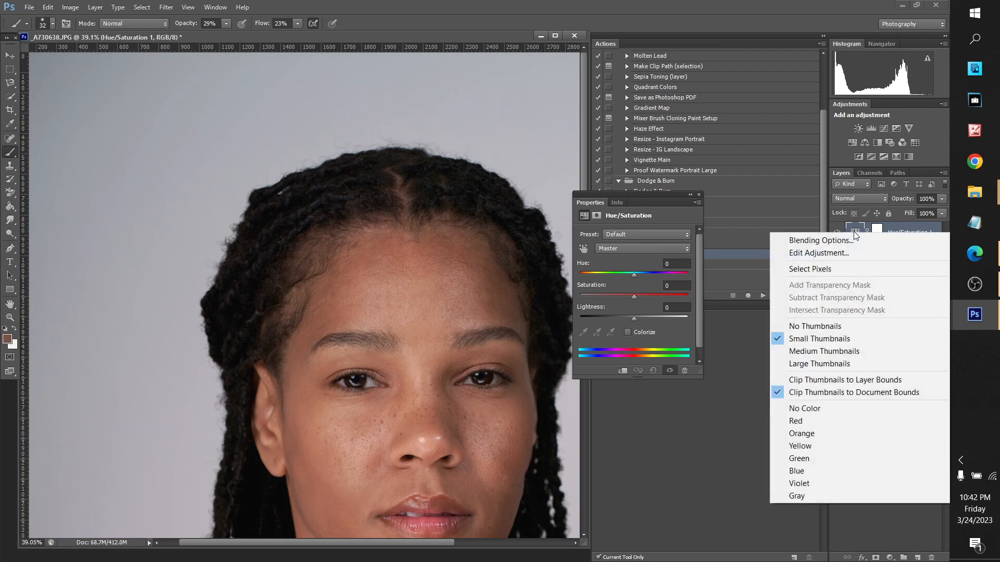
{"action": "left_click", "coordinate": [859, 230]}
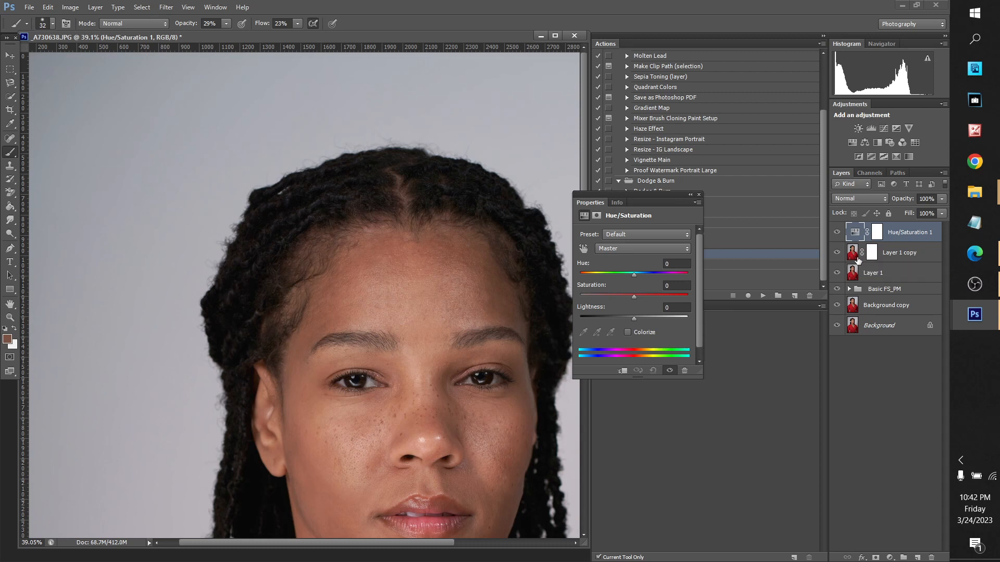
{"action": "left_click", "coordinate": [852, 253]}
{"action": "right_click", "coordinate": [853, 254]}
{"action": "left_click", "coordinate": [854, 254]}
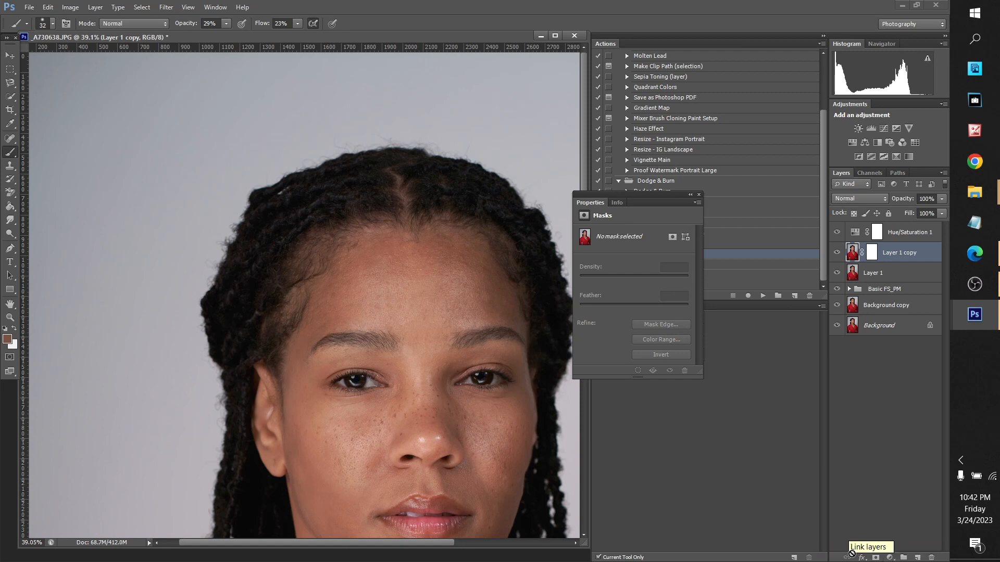
{"action": "left_click", "coordinate": [699, 195]}
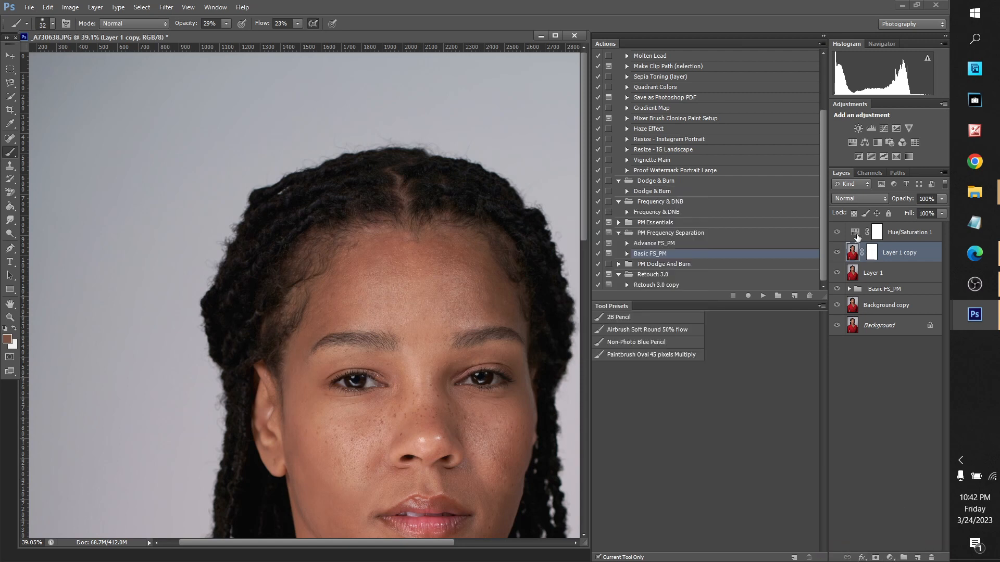
In the Hue/Saturation adjustment, set the Reds to Saturation -9 and Lightness -10.
{"action": "left_click", "coordinate": [855, 234]}
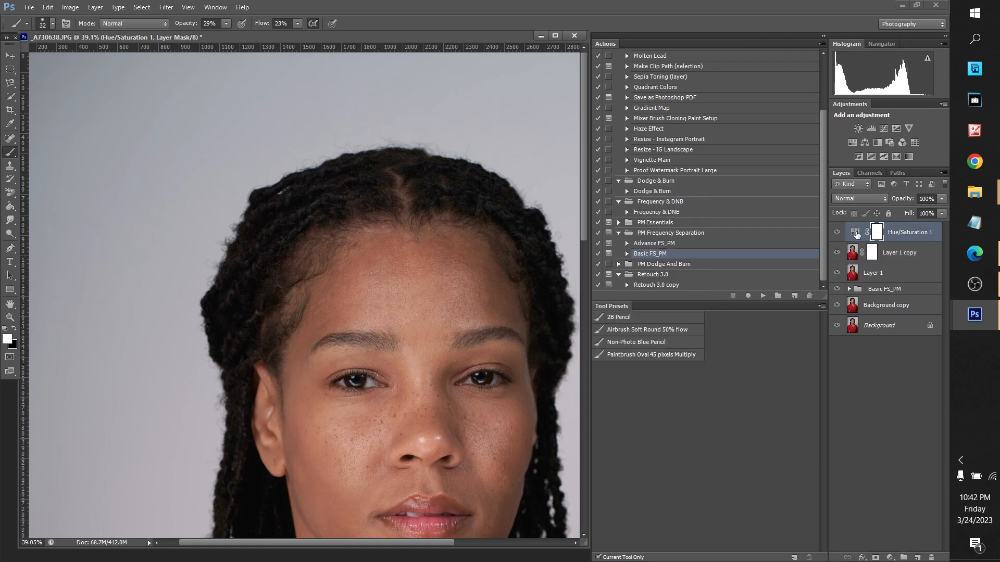
{"action": "double_click", "coordinate": [855, 234]}
{"action": "left_click", "coordinate": [641, 249]}
{"action": "left_click", "coordinate": [646, 261]}
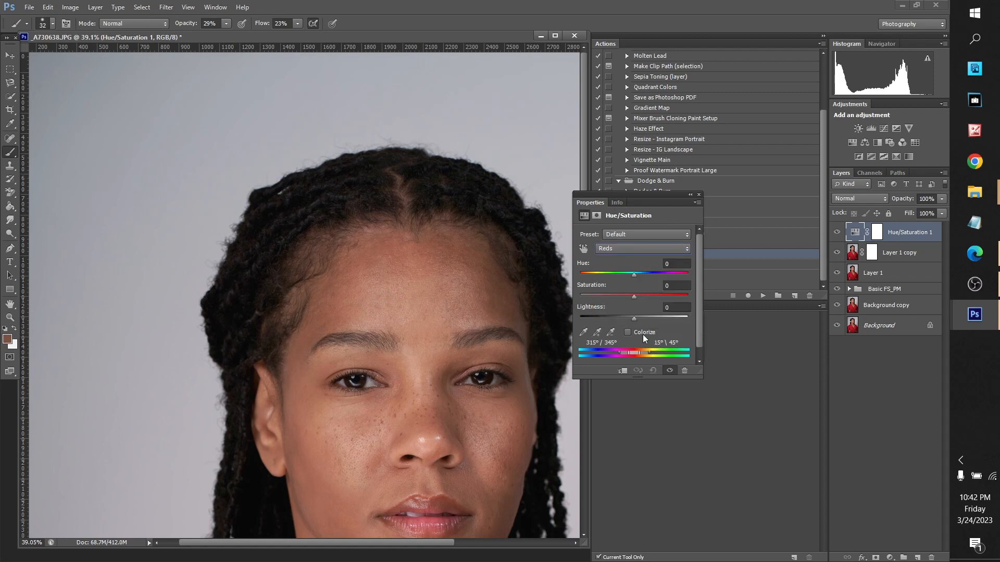
{"action": "left_click_drag", "start_coordinate": [635, 297], "coordinate": [629, 320]}
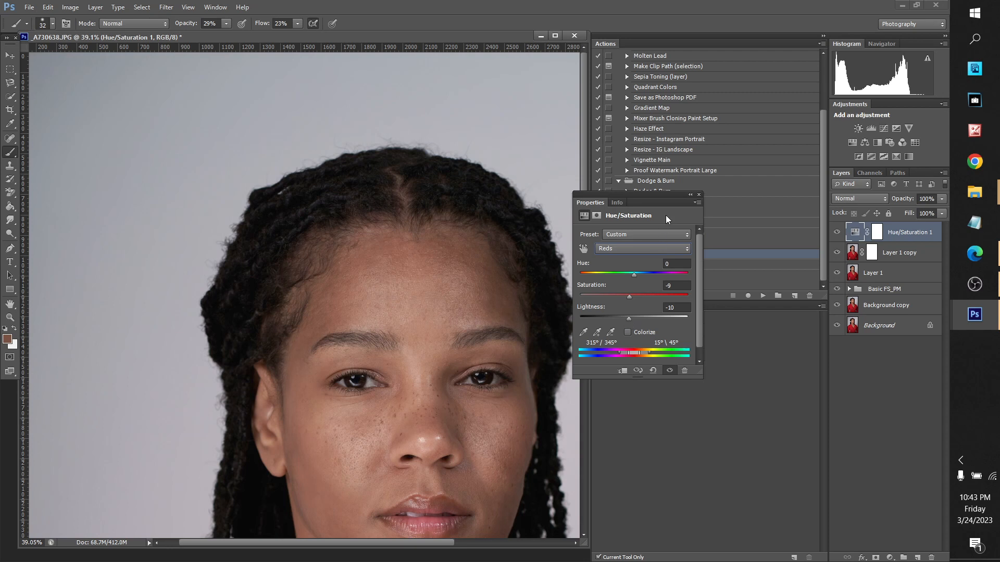
{"action": "left_click", "coordinate": [698, 195]}
{"action": "right_click", "coordinate": [857, 233]}
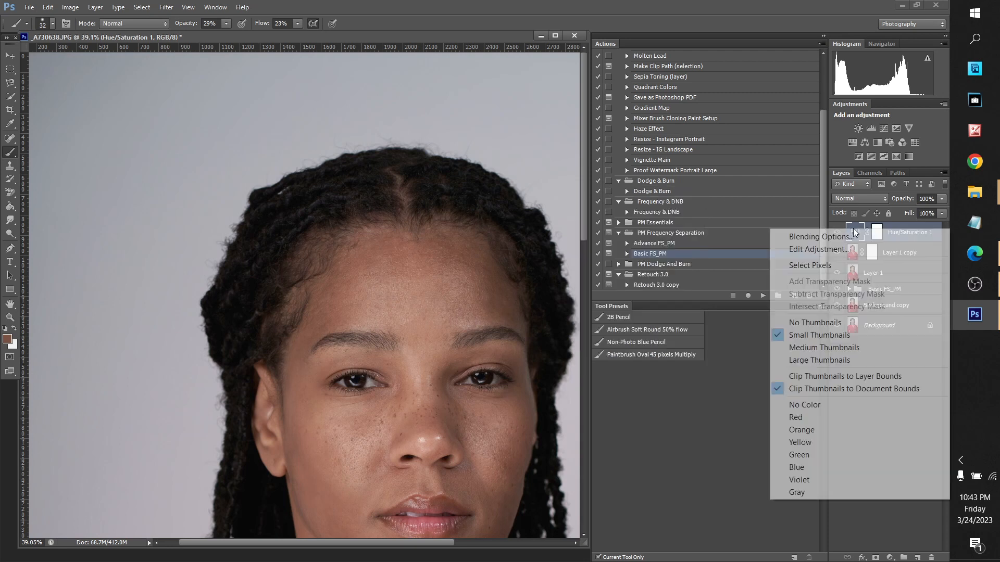
{"action": "key", "text": "Escape"}
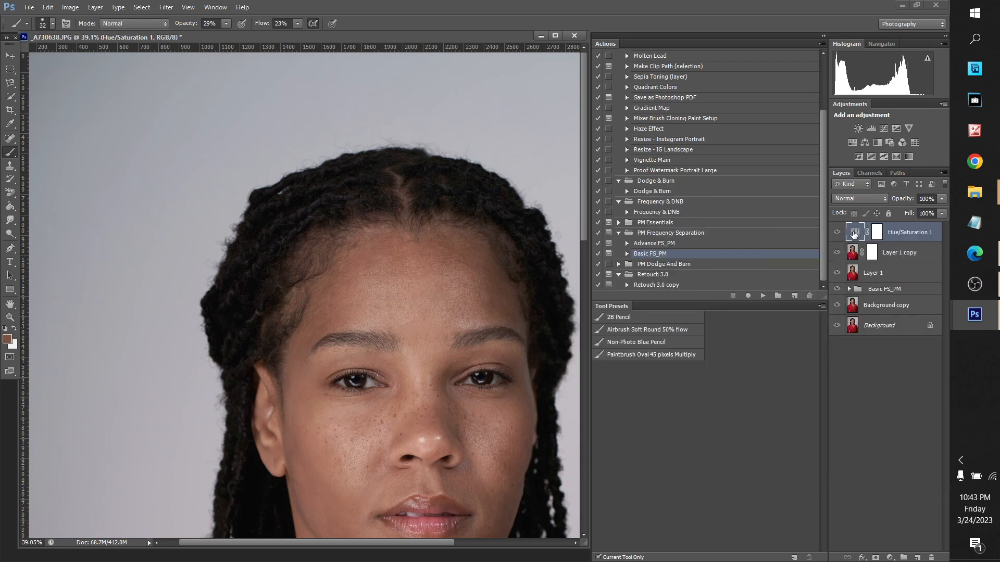
{"action": "left_click", "coordinate": [853, 258]}
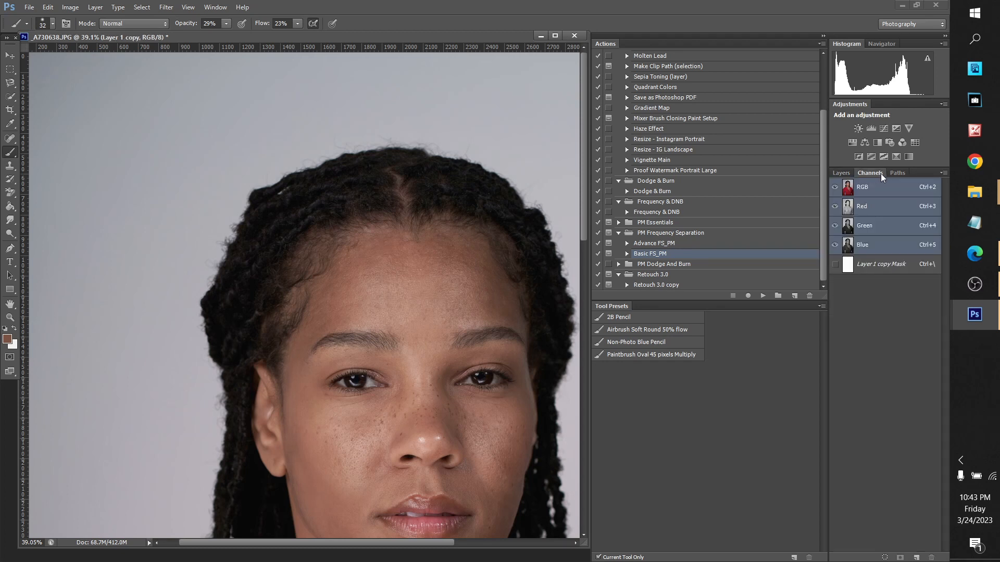
{"action": "left_click", "coordinate": [943, 173]}
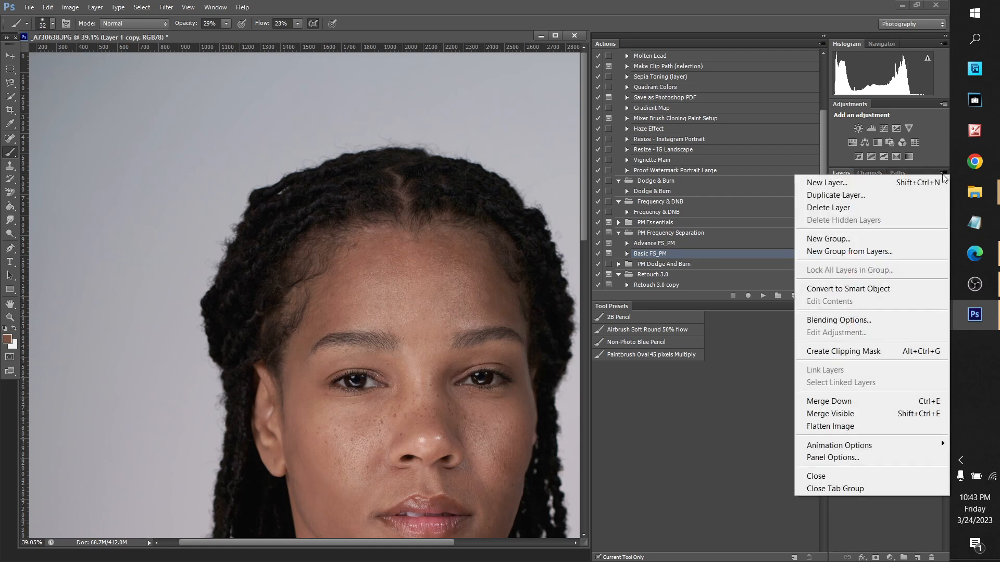
{"action": "left_click", "coordinate": [892, 351]}
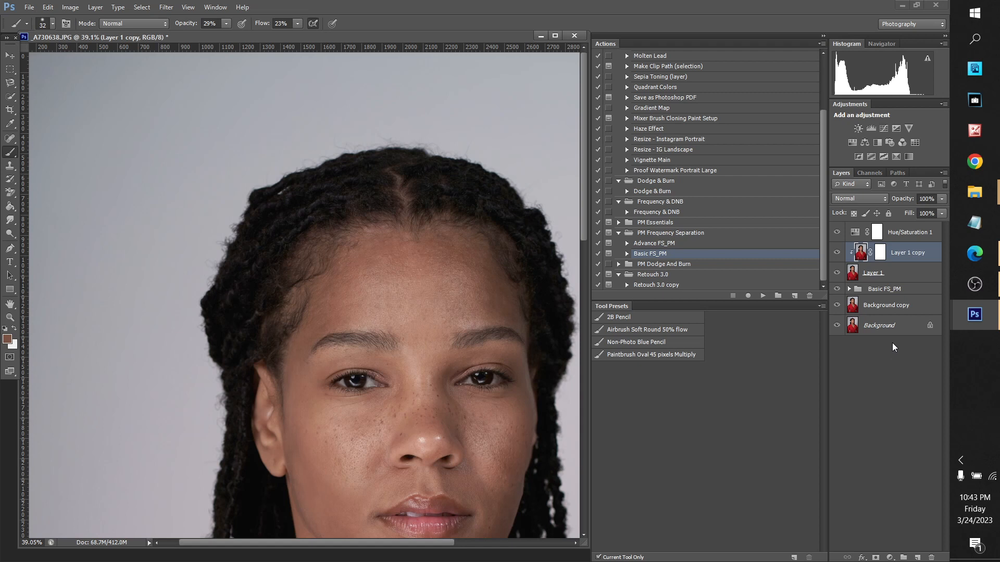
{"action": "key", "text": "ctrl+z"}
Clip the Hue/Saturation adjustment to Layer 1 copy and compare the portrait with the adjustment hidden and shown.
{"action": "left_click", "coordinate": [857, 232]}
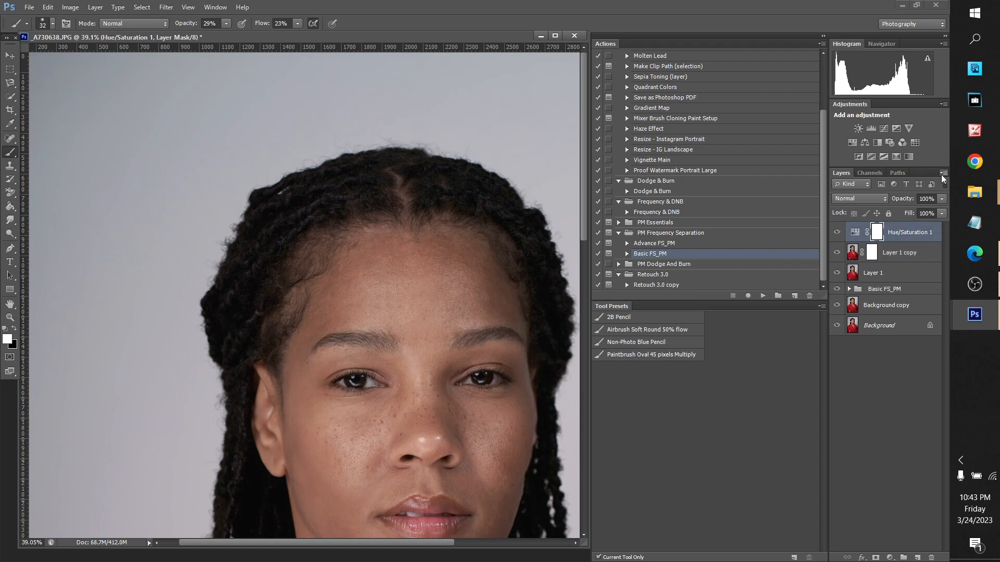
{"action": "left_click", "coordinate": [942, 173]}
{"action": "left_click", "coordinate": [870, 349]}
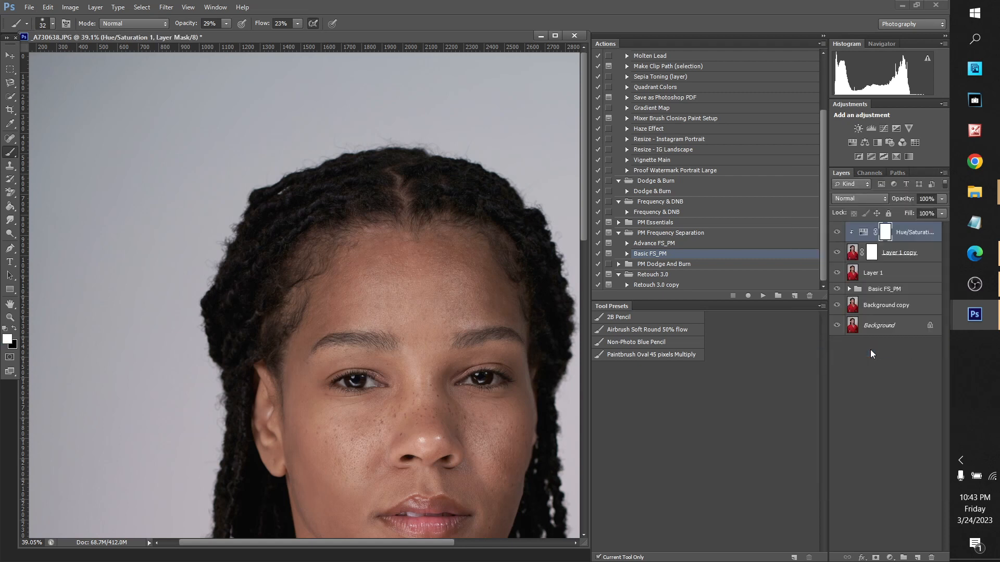
{"action": "left_click", "coordinate": [839, 234]}
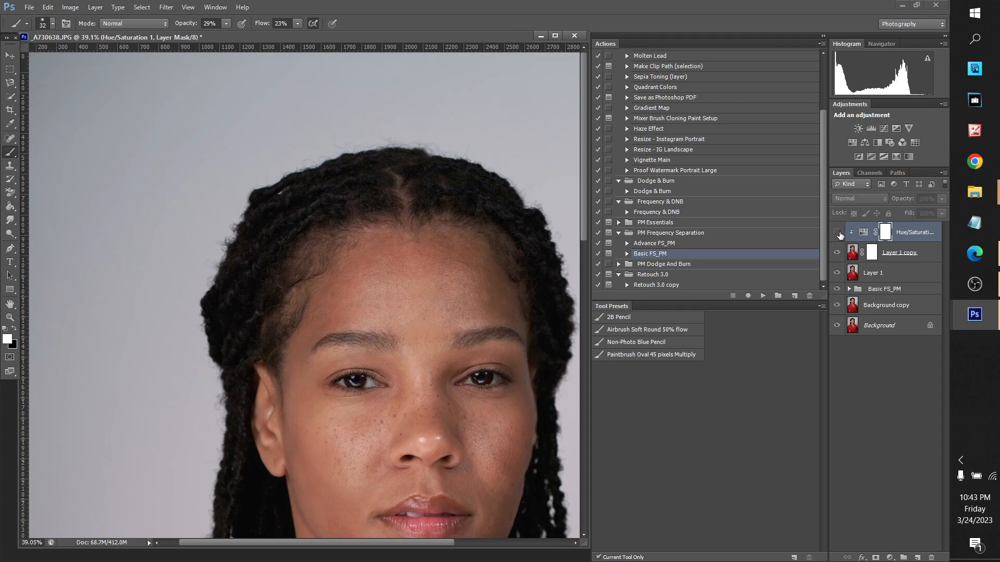
{"action": "left_click", "coordinate": [839, 234]}
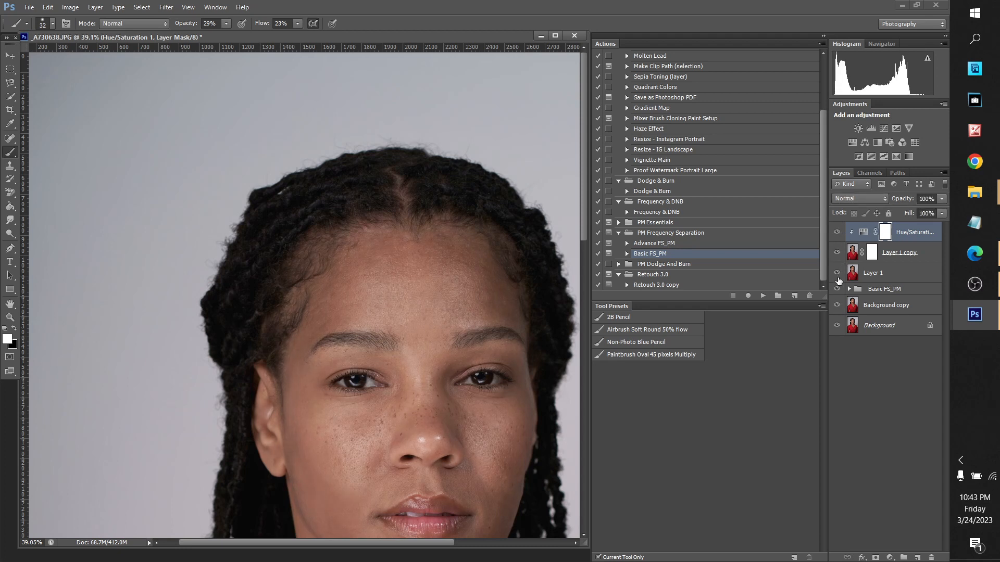
Set the Brush size to 110 px, invert Layer 1 copy's mask to black, and make white the foreground colour.
{"action": "left_click", "coordinate": [873, 256]}
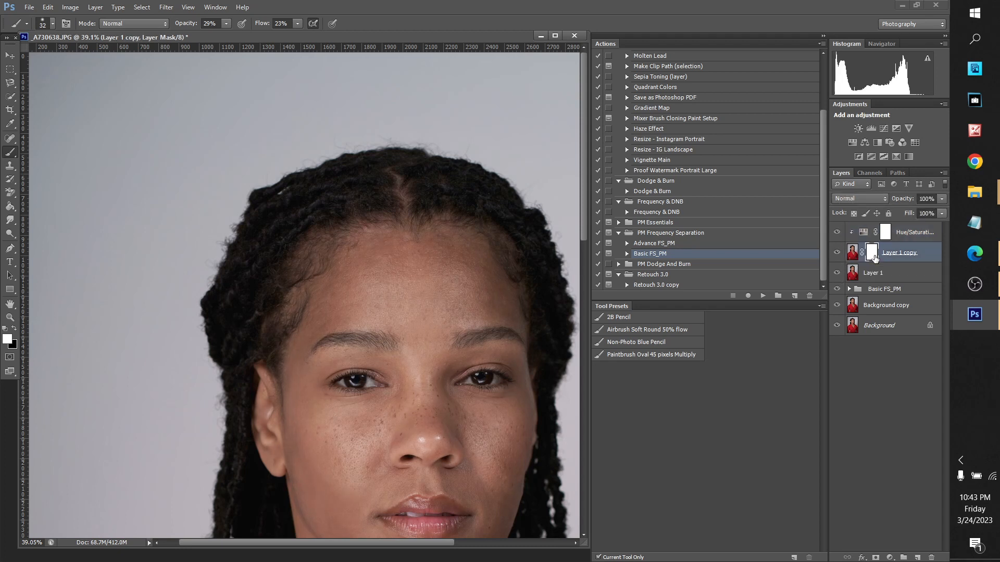
{"action": "left_click", "coordinate": [15, 329]}
{"action": "left_click", "coordinate": [48, 26]}
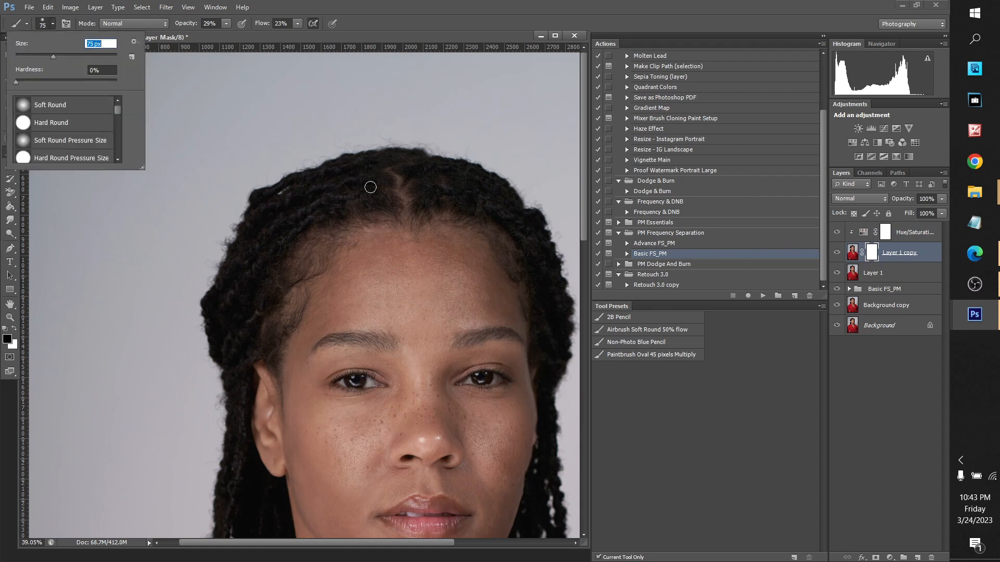
{"action": "type", "text": "110"}
{"action": "key", "text": "Return"}
{"action": "key", "text": "ctrl+i"}
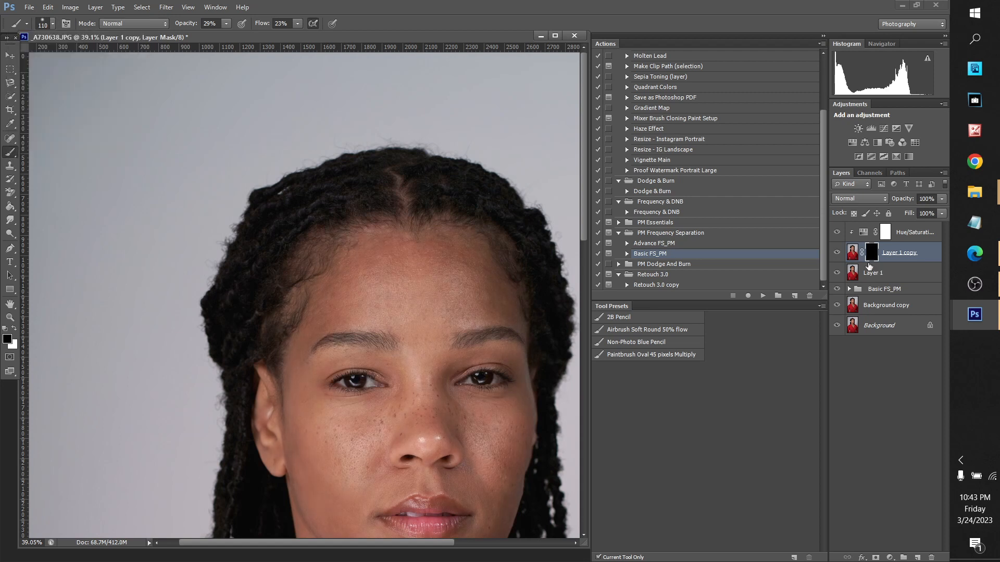
{"action": "left_click", "coordinate": [15, 328]}
Hide Layer 1 copy, examine the redness along the forehead and hairline, and show the layer again.
{"action": "left_click", "coordinate": [908, 235]}
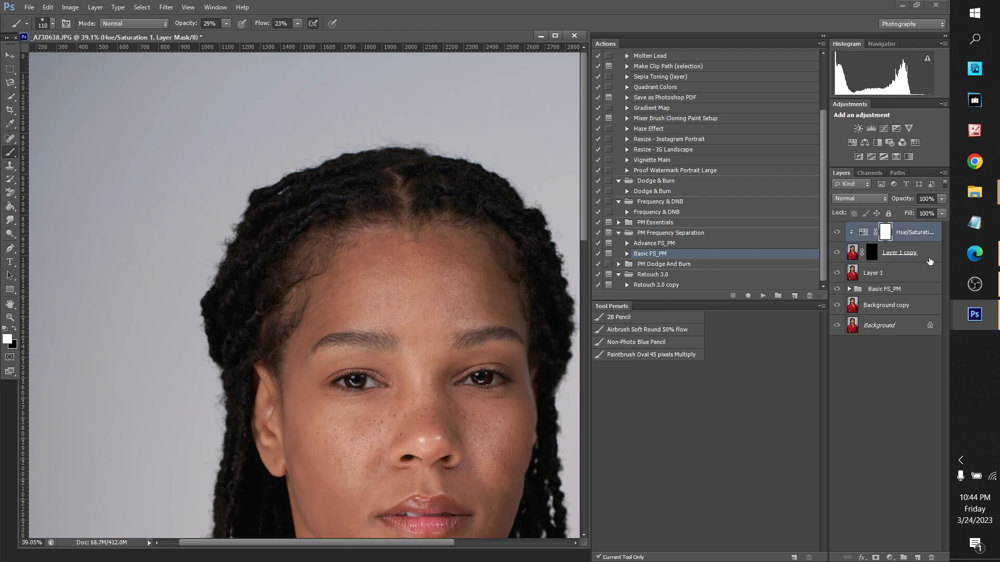
{"action": "left_click", "coordinate": [920, 255]}
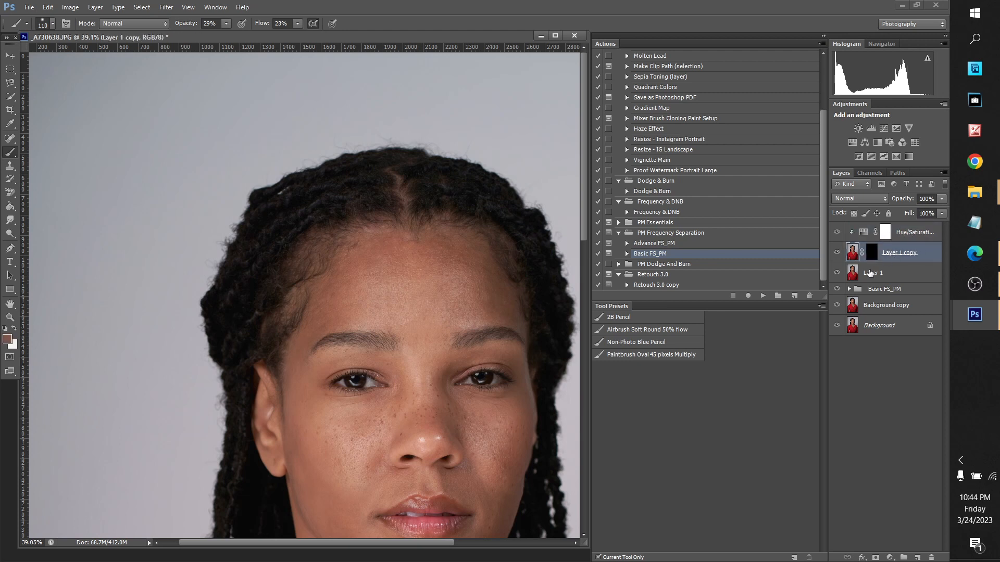
{"action": "left_click", "coordinate": [838, 252]}
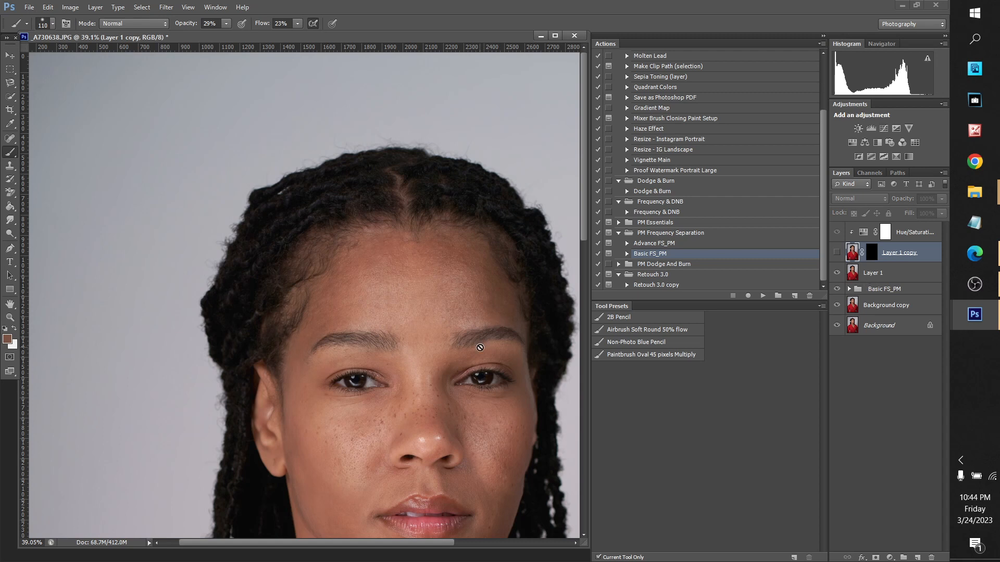
{"action": "scroll", "coordinate": [485, 347], "scroll_direction": "down", "scroll_amount": 5}
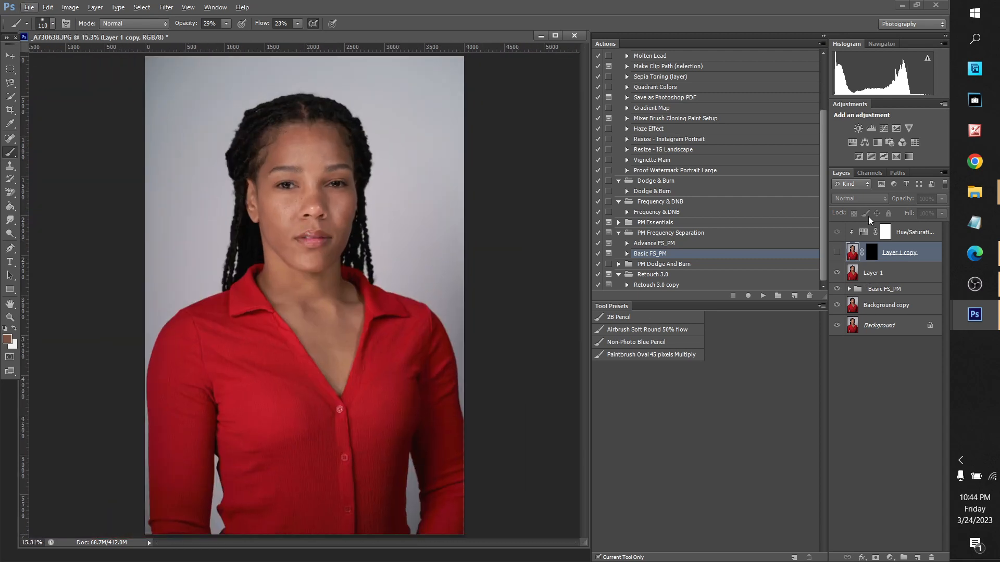
{"action": "scroll", "coordinate": [299, 125], "scroll_direction": "up", "scroll_amount": 6}
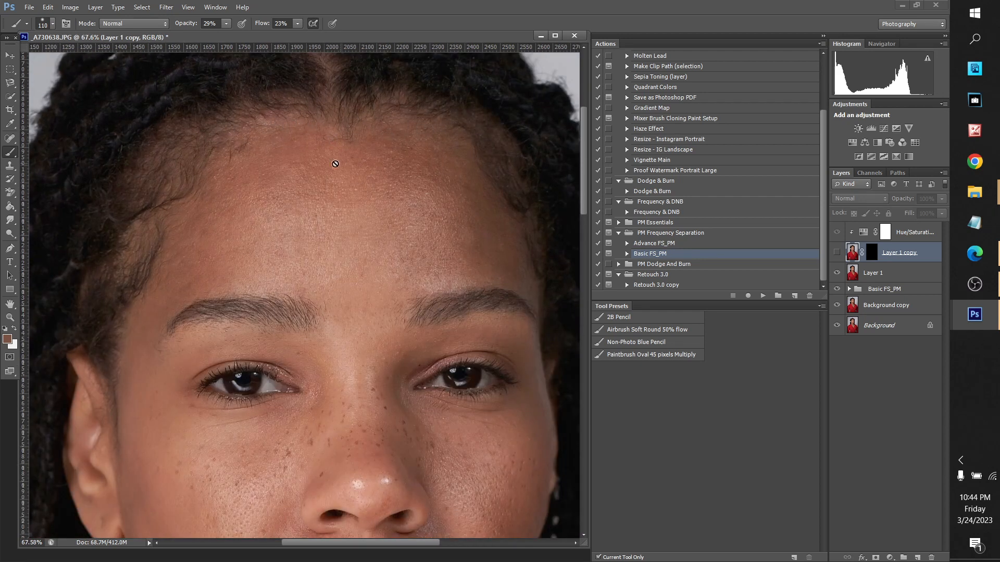
{"action": "scroll", "coordinate": [296, 125], "scroll_direction": "up", "scroll_amount": 1}
{"action": "scroll", "coordinate": [285, 125], "scroll_direction": "up", "scroll_amount": 4}
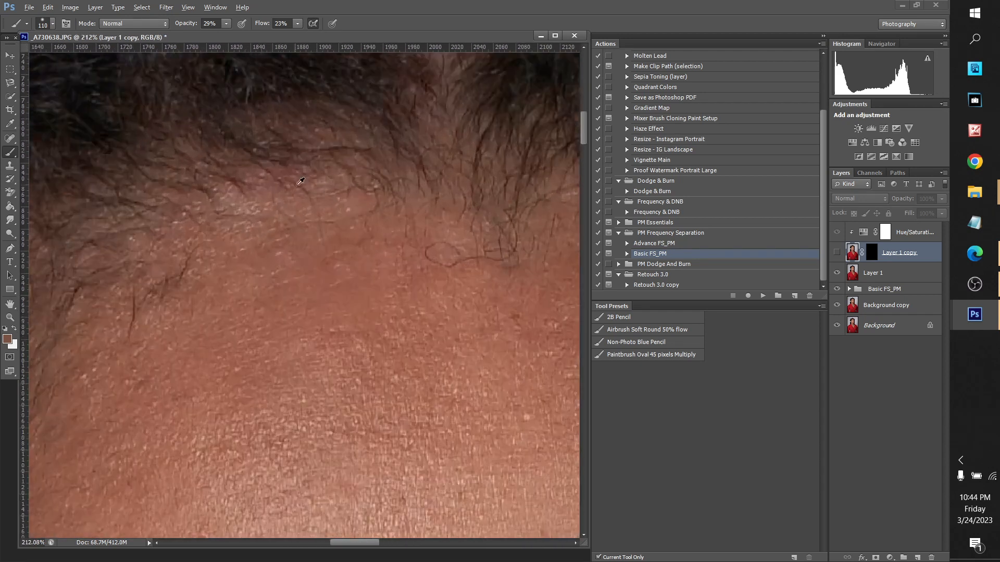
{"action": "scroll", "coordinate": [451, 191], "scroll_direction": "down", "scroll_amount": 4}
{"action": "scroll", "coordinate": [453, 187], "scroll_direction": "down", "scroll_amount": 4}
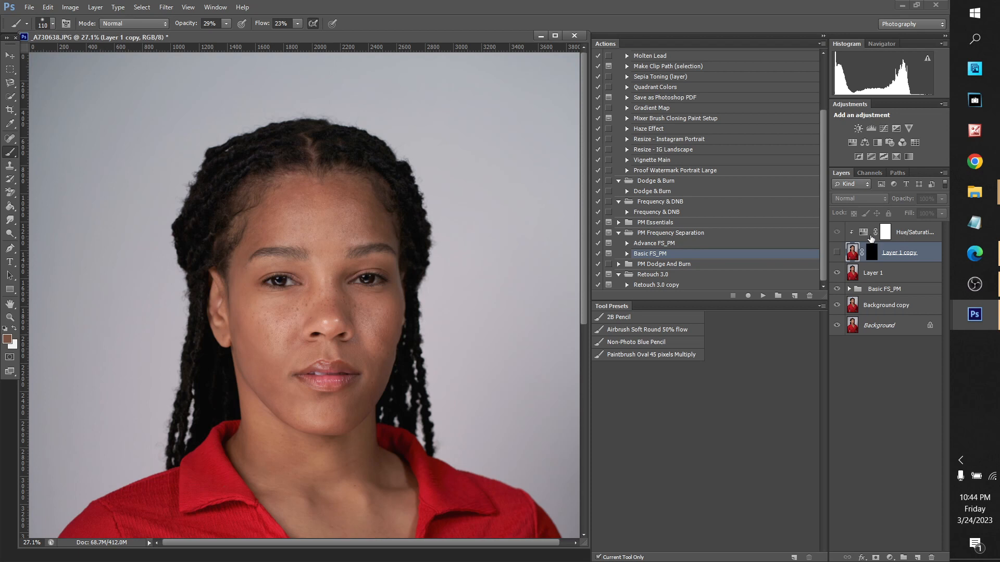
{"action": "left_click", "coordinate": [837, 253]}
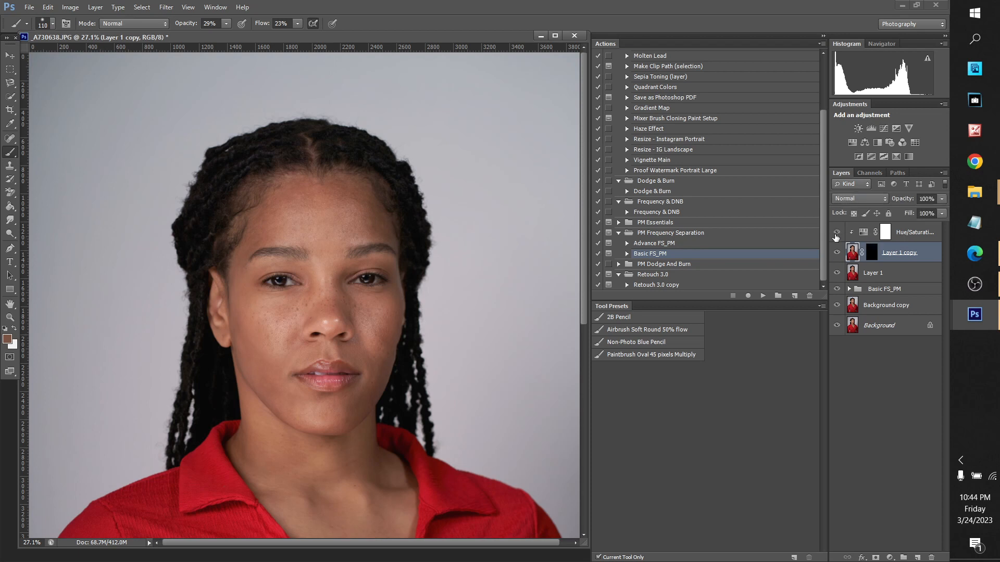
{"action": "left_click", "coordinate": [837, 234]}
Paint white on Layer 1 copy's mask over the reddish skin along the upper forehead and hairline.
{"action": "left_click", "coordinate": [871, 258]}
{"action": "key", "text": "ctrl+i"}
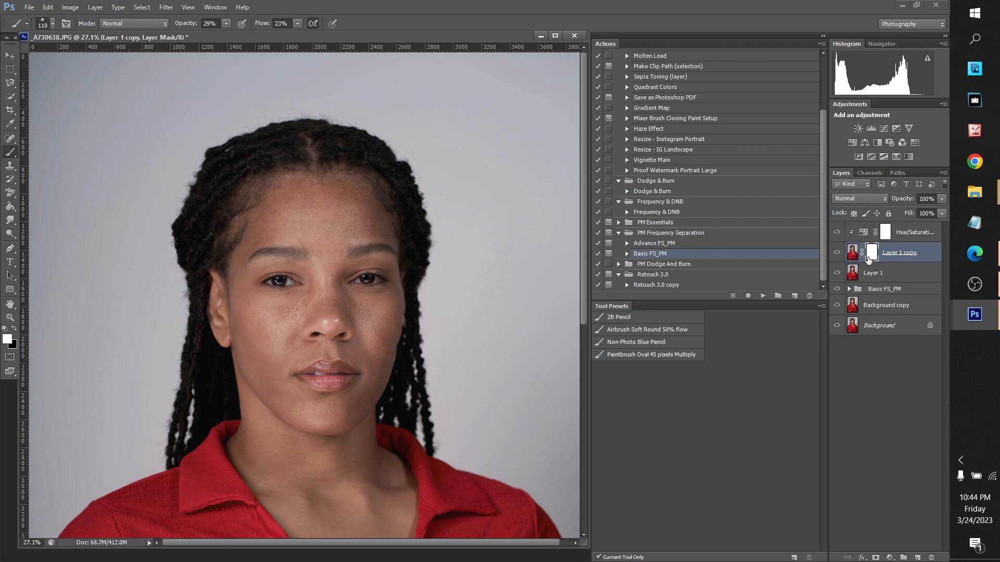
{"action": "key", "text": "ctrl+i"}
{"action": "scroll", "coordinate": [262, 188], "scroll_direction": "up", "scroll_amount": 5, "text": "alt"}
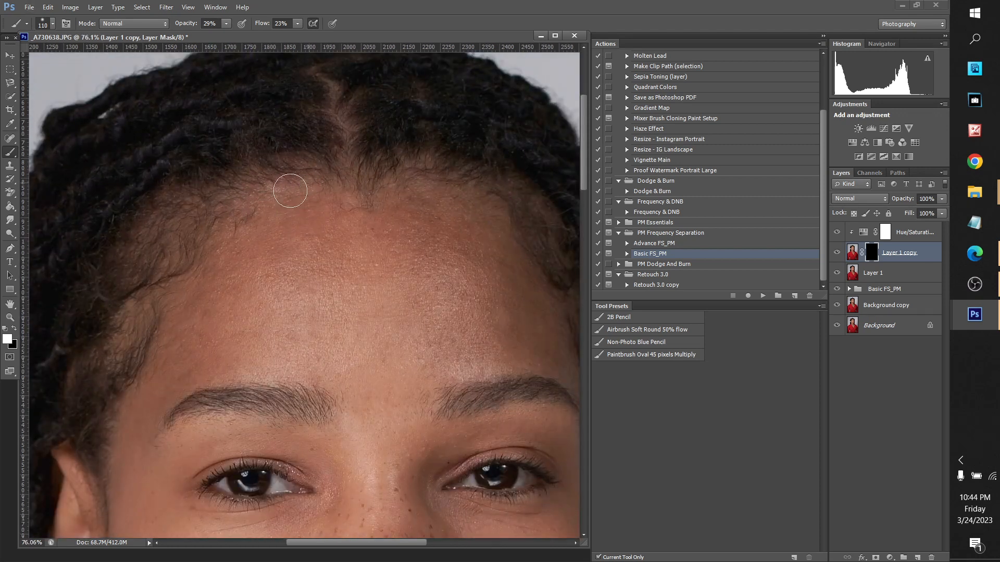
{"action": "mouse_move", "coordinate": [356, 198]}
{"action": "left_mouse_down"}
{"action": "mouse_move", "coordinate": [299, 182]}
{"action": "mouse_move", "coordinate": [386, 193]}
{"action": "mouse_move", "coordinate": [422, 180]}
{"action": "mouse_move", "coordinate": [499, 192]}
{"action": "mouse_move", "coordinate": [407, 185]}
{"action": "mouse_move", "coordinate": [445, 198]}
{"action": "mouse_move", "coordinate": [390, 184]}
{"action": "mouse_move", "coordinate": [331, 198]}
{"action": "mouse_move", "coordinate": [263, 198]}
{"action": "left_mouse_up"}
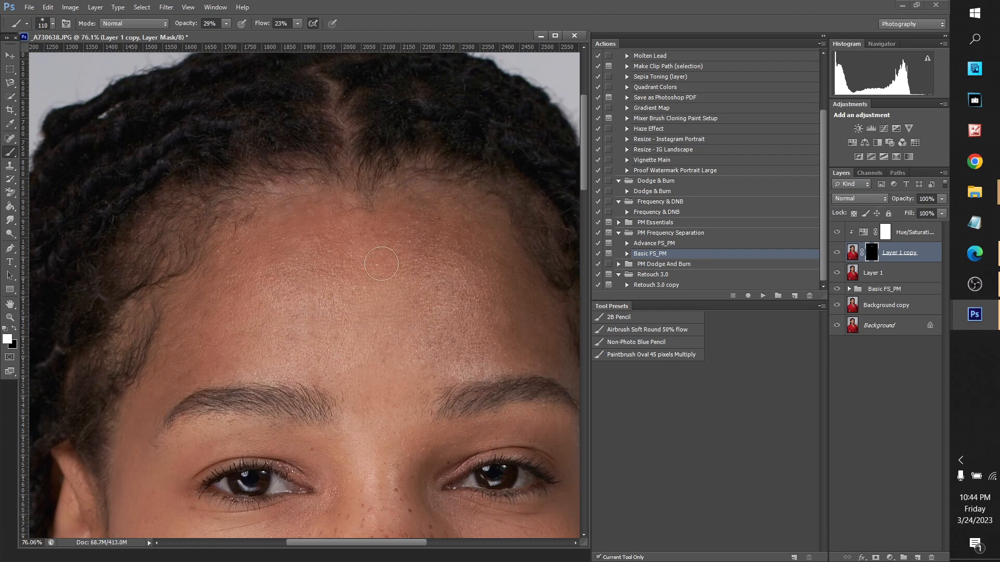
Compare the forehead with the clipped Hue/Saturation adjustment hidden and shown.
{"action": "left_click", "coordinate": [838, 233]}
{"action": "double_click", "coordinate": [844, 232]}
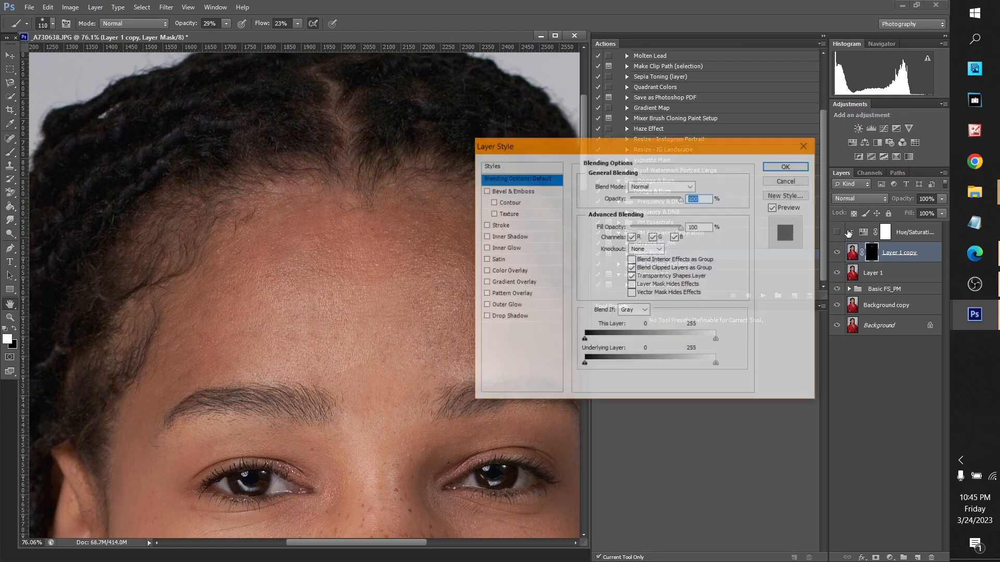
{"action": "key", "text": "Escape"}
{"action": "left_click", "coordinate": [838, 232]}
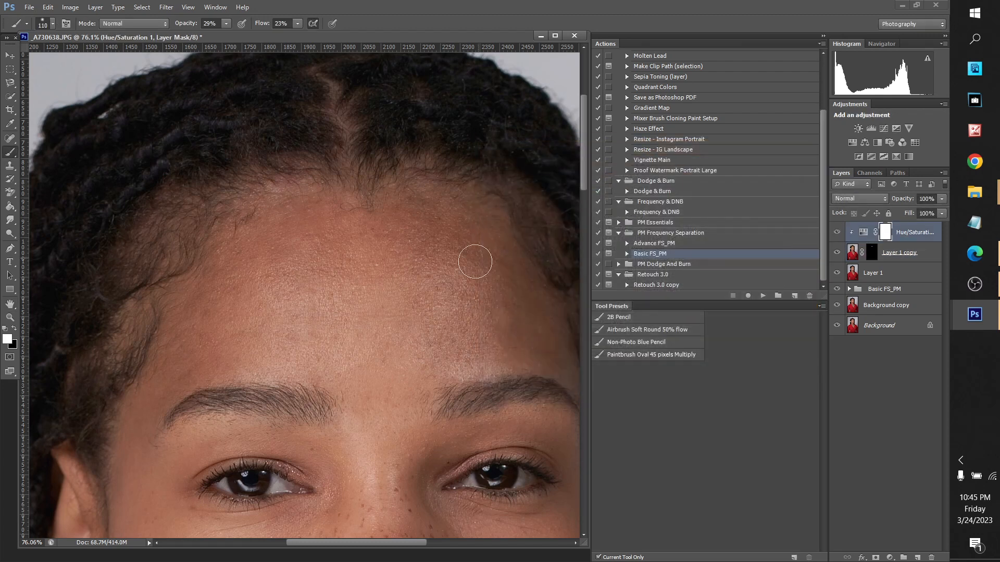
{"action": "scroll", "coordinate": [463, 267], "scroll_direction": "down", "scroll_amount": 7}
{"action": "scroll", "coordinate": [299, 174], "scroll_direction": "up", "scroll_amount": 7}
{"action": "scroll", "coordinate": [276, 174], "scroll_direction": "up", "scroll_amount": 1}
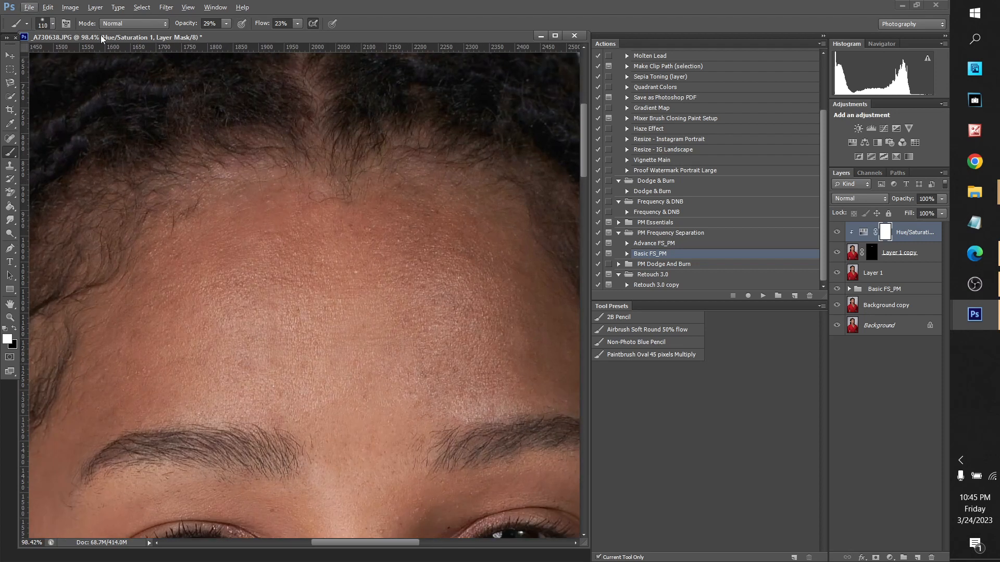
Set the Brush size to 47 px.
{"action": "left_click", "coordinate": [53, 22]}
{"action": "left_click", "coordinate": [39, 58]}
{"action": "key", "text": "Return"}
In the clipped Hue/Saturation adjustment, set the Reds' Saturation to -40, reduce their Lightness further, and close the settings.
{"action": "scroll", "coordinate": [216, 166], "scroll_direction": "down", "scroll_amount": 5}
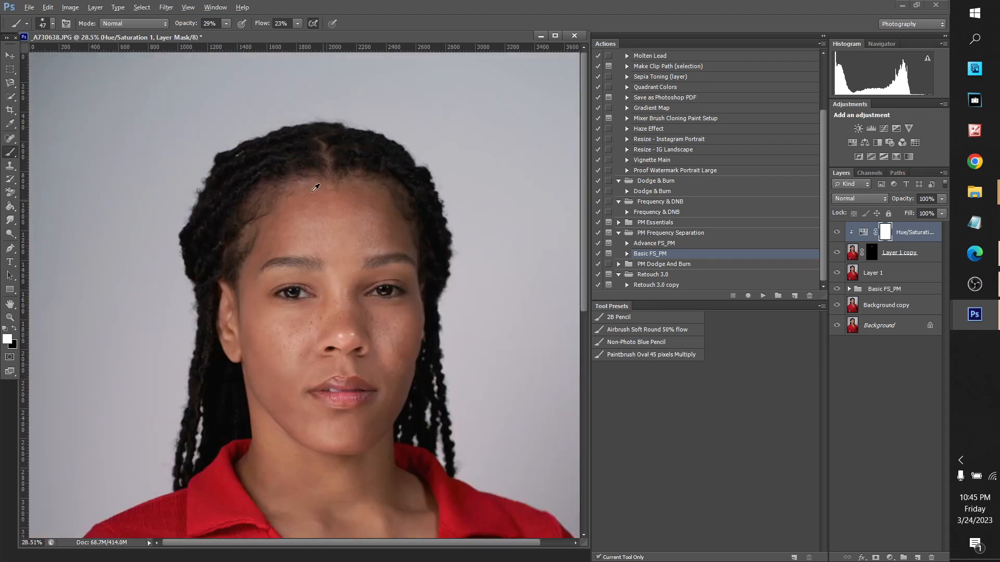
{"action": "double_click", "coordinate": [863, 233]}
{"action": "left_click", "coordinate": [623, 245]}
{"action": "left_click", "coordinate": [620, 269]}
{"action": "left_click_drag", "start_coordinate": [640, 297], "coordinate": [641, 295]}
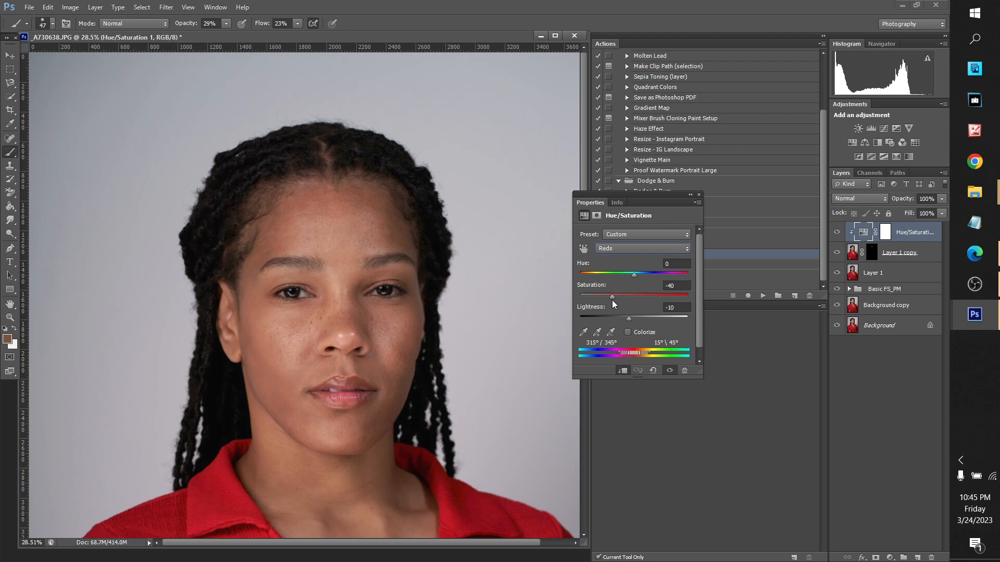
{"action": "mouse_move", "coordinate": [628, 318]}
{"action": "left_mouse_down"}
{"action": "mouse_move", "coordinate": [643, 318]}
{"action": "mouse_move", "coordinate": [605, 328]}
{"action": "mouse_move", "coordinate": [634, 326]}
{"action": "mouse_move", "coordinate": [620, 329]}
{"action": "left_mouse_up"}
{"action": "mouse_move", "coordinate": [619, 320]}
{"action": "left_mouse_down"}
{"action": "mouse_move", "coordinate": [604, 318]}
{"action": "mouse_move", "coordinate": [614, 318]}
{"action": "left_mouse_up"}
{"action": "left_click", "coordinate": [699, 195]}
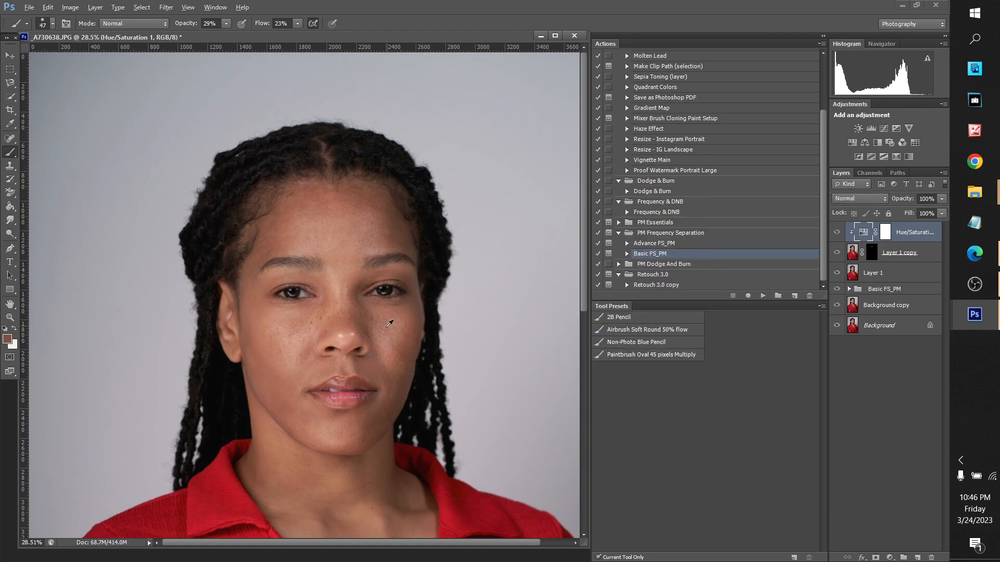
Select Layer 1 and heal a spot on the upper forehead below the hair parting with the Spot Healing Brush.
{"action": "scroll", "coordinate": [386, 327], "scroll_direction": "down", "scroll_amount": 6}
{"action": "scroll", "coordinate": [257, 123], "scroll_direction": "up", "scroll_amount": 8}
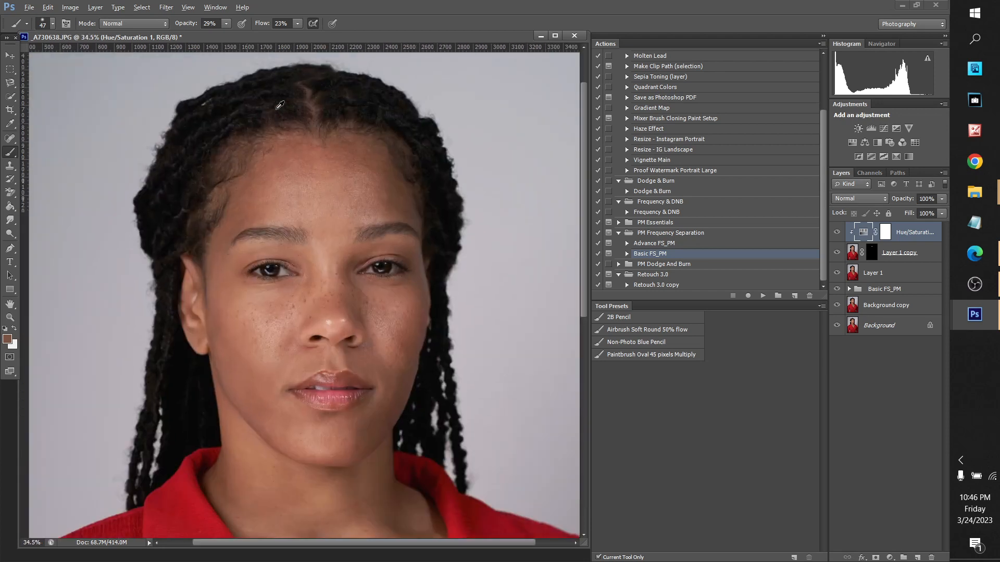
{"action": "scroll", "coordinate": [289, 123], "scroll_direction": "up", "scroll_amount": 3}
{"action": "scroll", "coordinate": [415, 161], "scroll_direction": "up", "scroll_amount": 2}
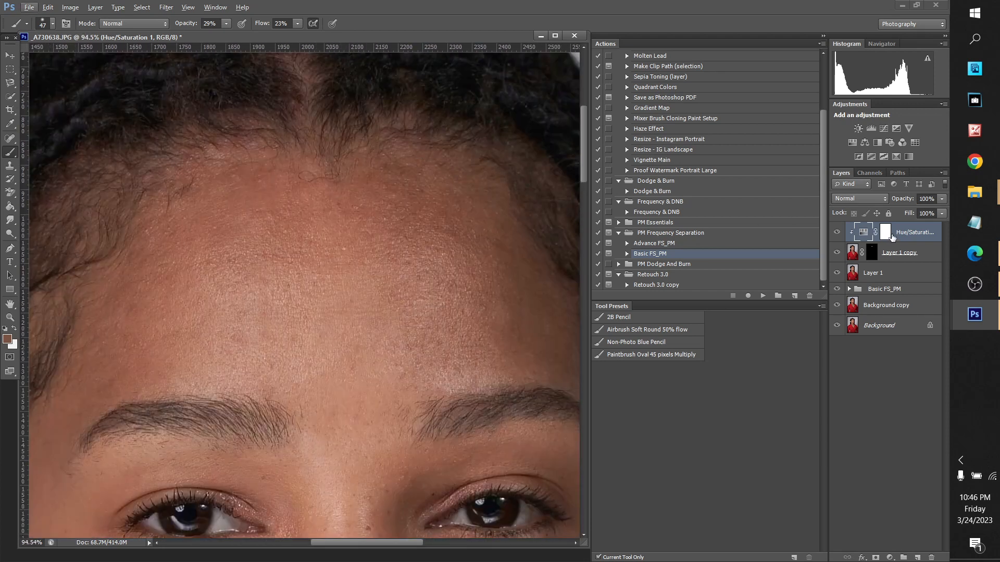
{"action": "left_click", "coordinate": [880, 270]}
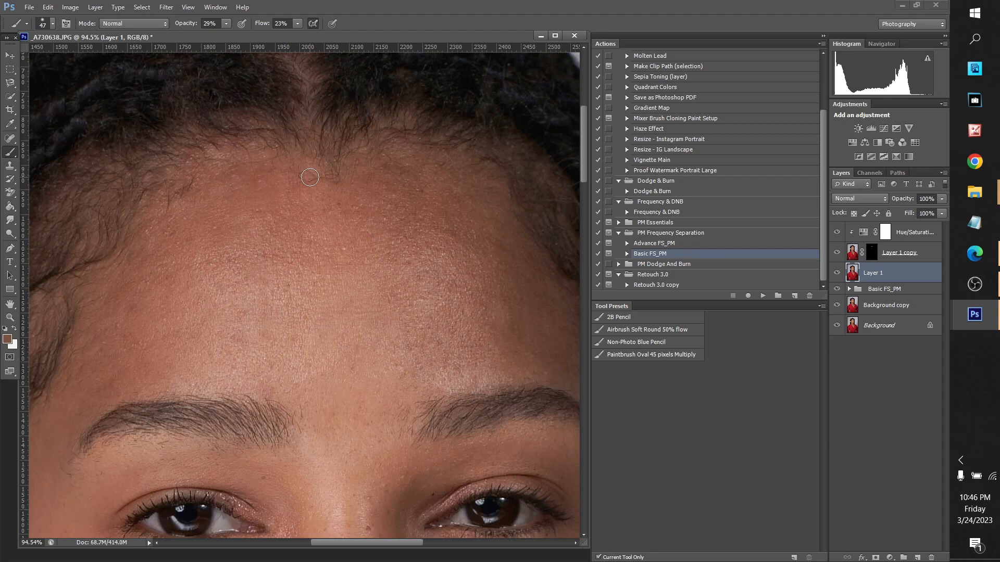
{"action": "left_click", "coordinate": [10, 138]}
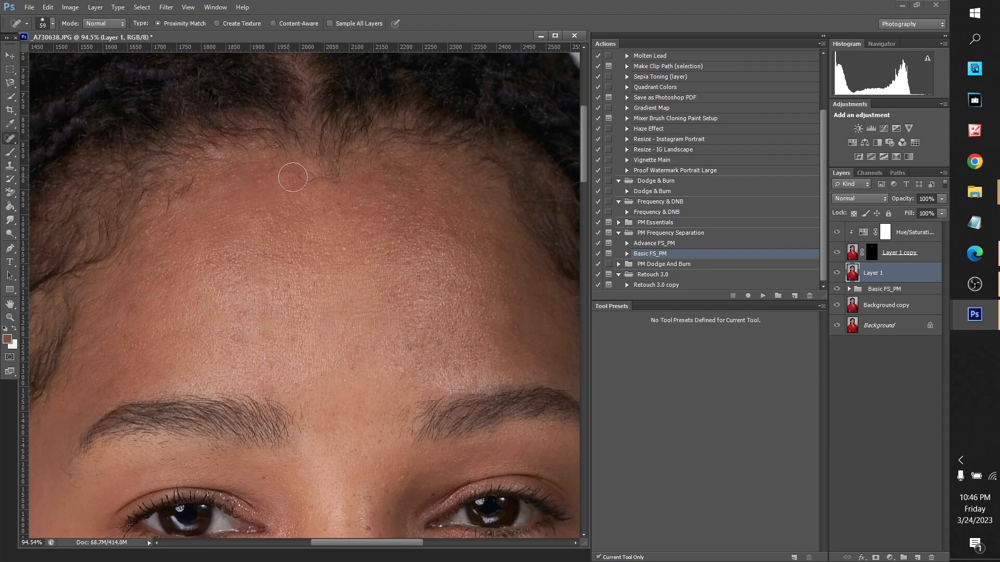
{"action": "left_click", "coordinate": [318, 188]}
{"action": "key", "text": "alt+bracketright"}
{"action": "key", "text": "alt+bracketright"}
{"action": "key", "text": "alt+bracketleft"}
{"action": "key", "text": "alt+bracketleft"}
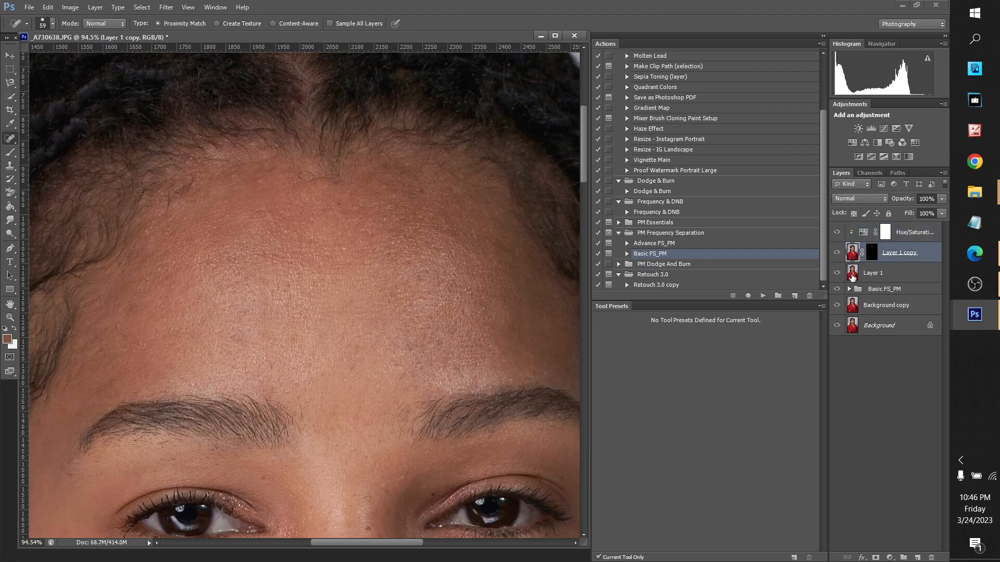
Set the Spot Healing Brush size to 45 px and heal the remaining spots on Layer 1's upper forehead.
{"action": "left_click", "coordinate": [52, 23]}
{"action": "left_click_drag", "start_coordinate": [36, 52], "coordinate": [39, 54]}
{"action": "left_click", "coordinate": [314, 187]}
{"action": "left_click", "coordinate": [295, 186]}
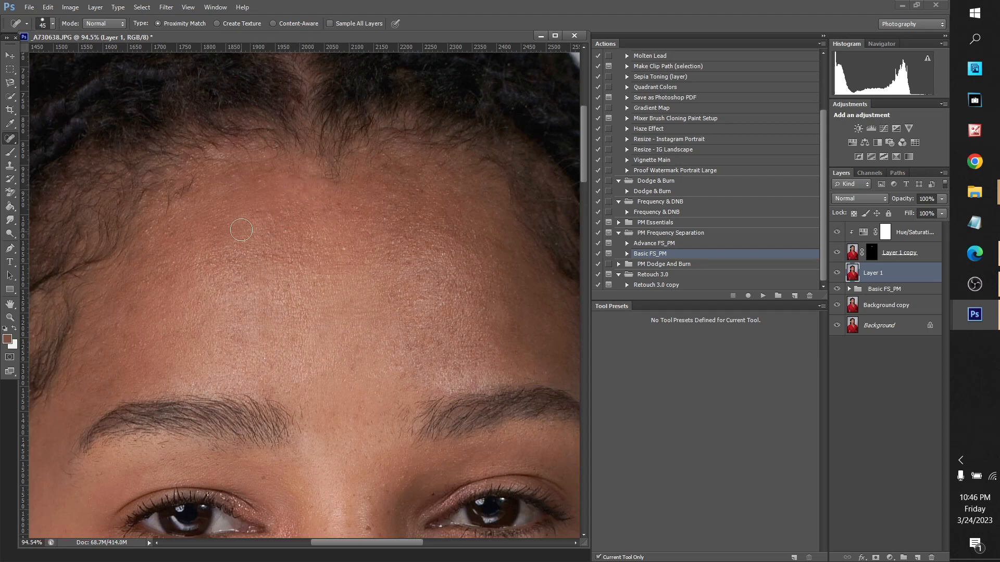
{"action": "left_click", "coordinate": [287, 202]}
{"action": "scroll", "coordinate": [359, 237], "scroll_direction": "down", "scroll_amount": 7}
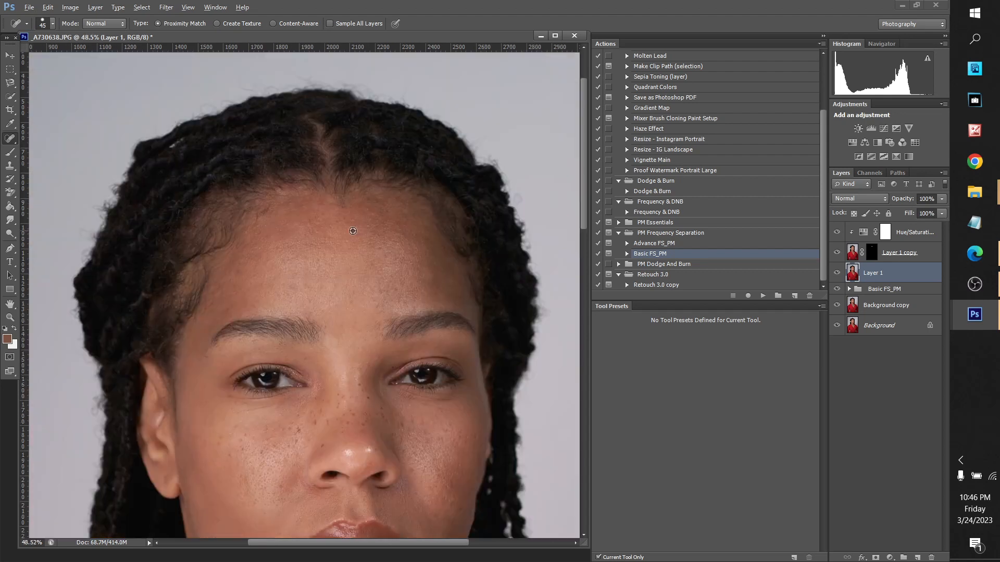
Heal the remaining blemishes on Layer 1's upper and mid forehead with the Spot Healing Brush.
{"action": "scroll", "coordinate": [333, 245], "scroll_direction": "up", "scroll_amount": 7}
{"action": "left_click", "coordinate": [302, 219]}
{"action": "scroll", "coordinate": [273, 235], "scroll_direction": "up", "scroll_amount": 5}
{"action": "scroll", "coordinate": [304, 215], "scroll_direction": "down", "scroll_amount": 4}
{"action": "left_click", "coordinate": [296, 179]}
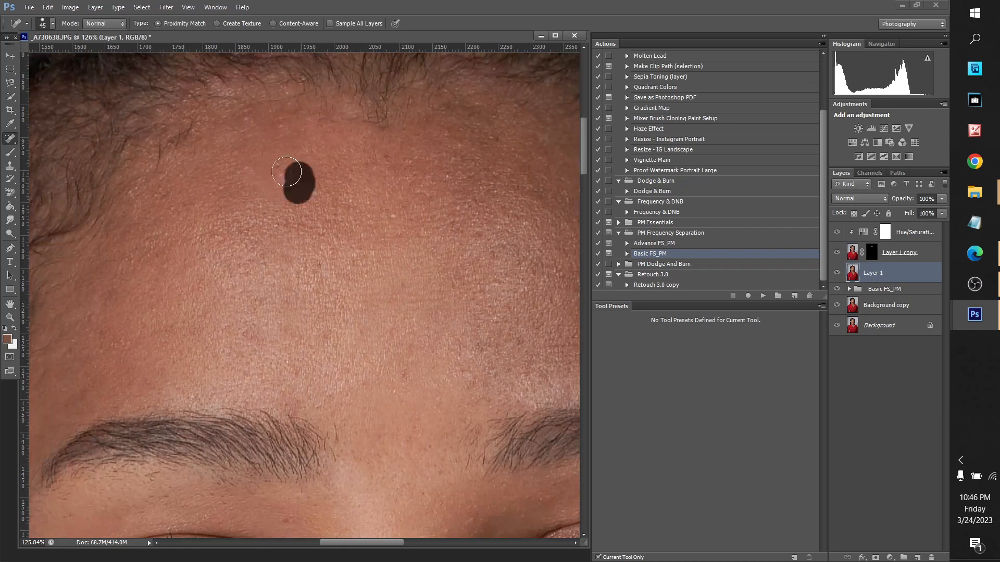
{"action": "scroll", "coordinate": [375, 301], "scroll_direction": "down", "scroll_amount": 5}
{"action": "scroll", "coordinate": [300, 192], "scroll_direction": "up", "scroll_amount": 4}
{"action": "left_click", "coordinate": [251, 230]}
{"action": "scroll", "coordinate": [303, 292], "scroll_direction": "down", "scroll_amount": 5}
{"action": "scroll", "coordinate": [338, 203], "scroll_direction": "up", "scroll_amount": 12}
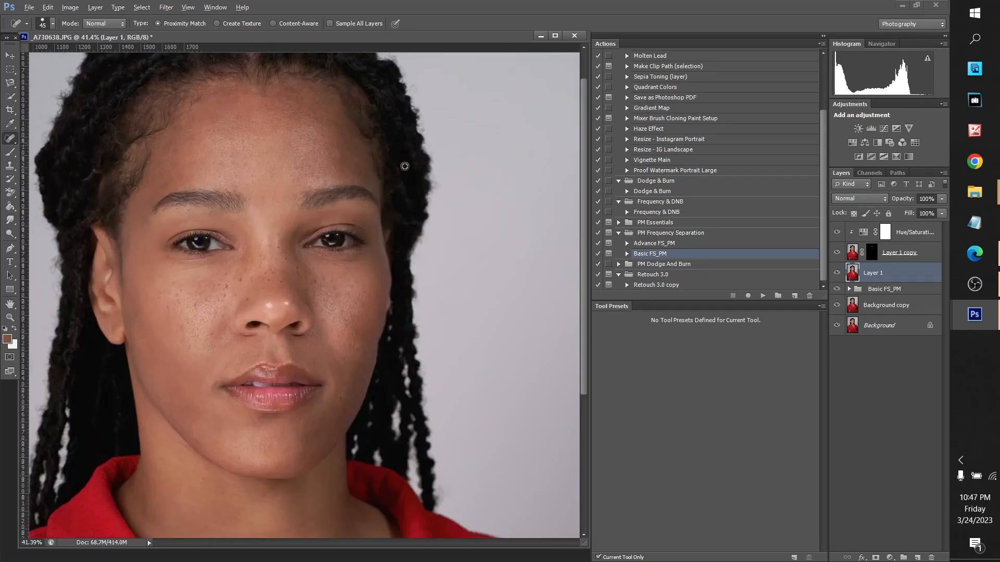
Switch to the Clone Stamp tool and check the forehead and the overall portrait.
{"action": "left_click", "coordinate": [10, 166]}
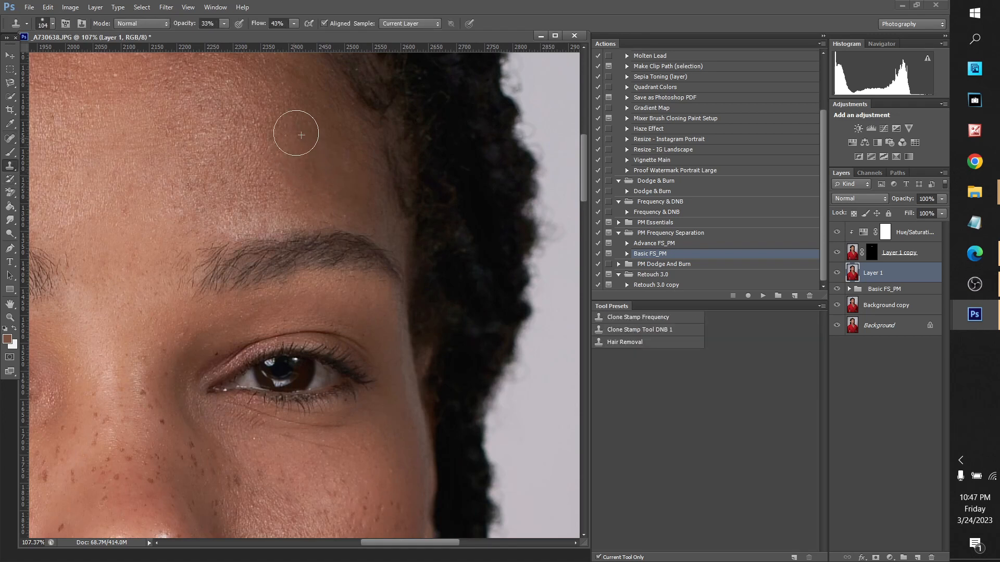
{"action": "scroll", "coordinate": [401, 236], "scroll_direction": "down", "scroll_amount": 5, "text": "alt"}
{"action": "scroll", "coordinate": [325, 195], "scroll_direction": "up", "scroll_amount": 4, "text": "alt"}
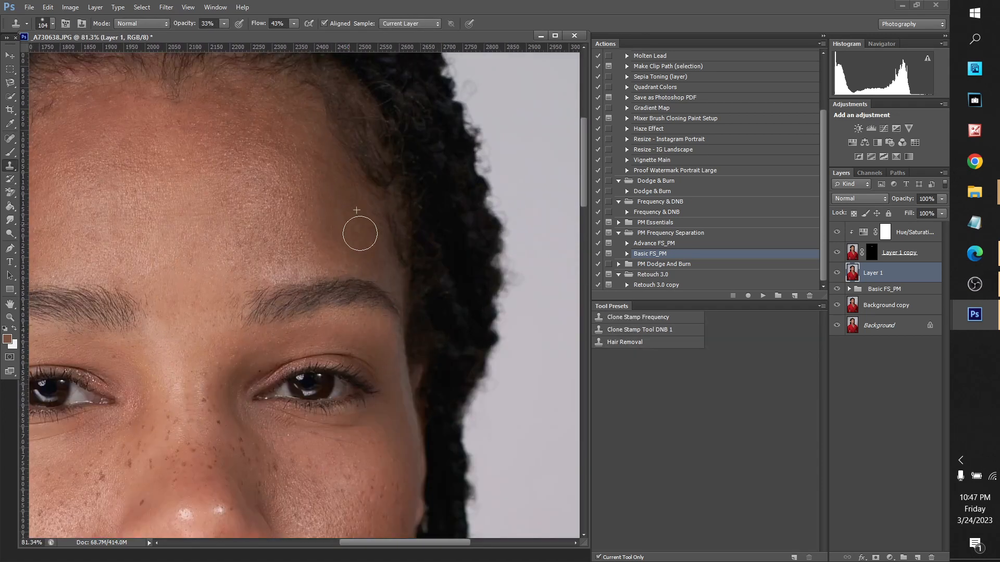
{"action": "scroll", "coordinate": [360, 233], "scroll_direction": "down", "scroll_amount": 6, "text": "alt"}
{"action": "scroll", "coordinate": [343, 278], "scroll_direction": "up", "scroll_amount": 2, "text": "alt"}
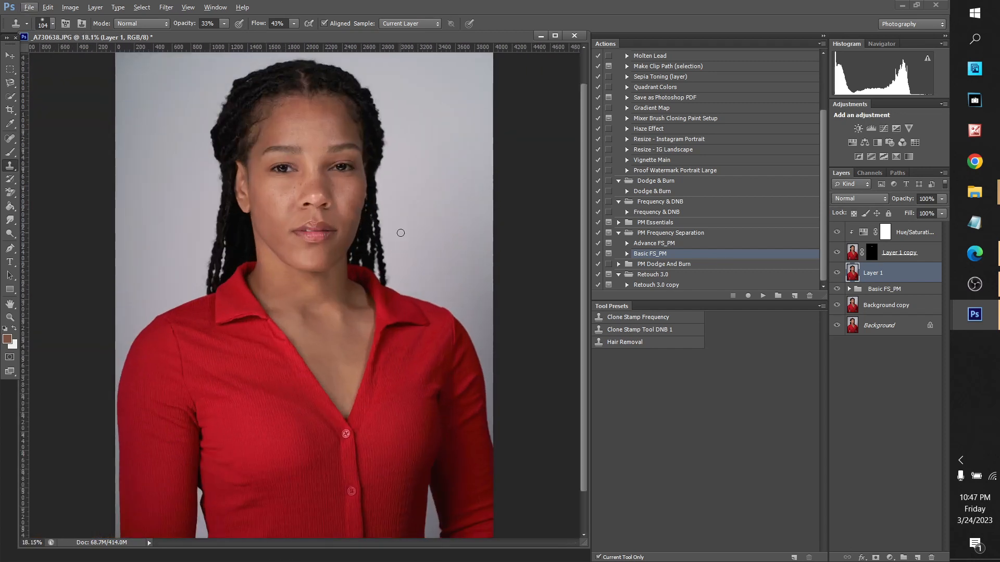
Save the layered document as _A730638.psd in Photoshop format in the Projects folder.
{"action": "left_click", "coordinate": [33, 6]}
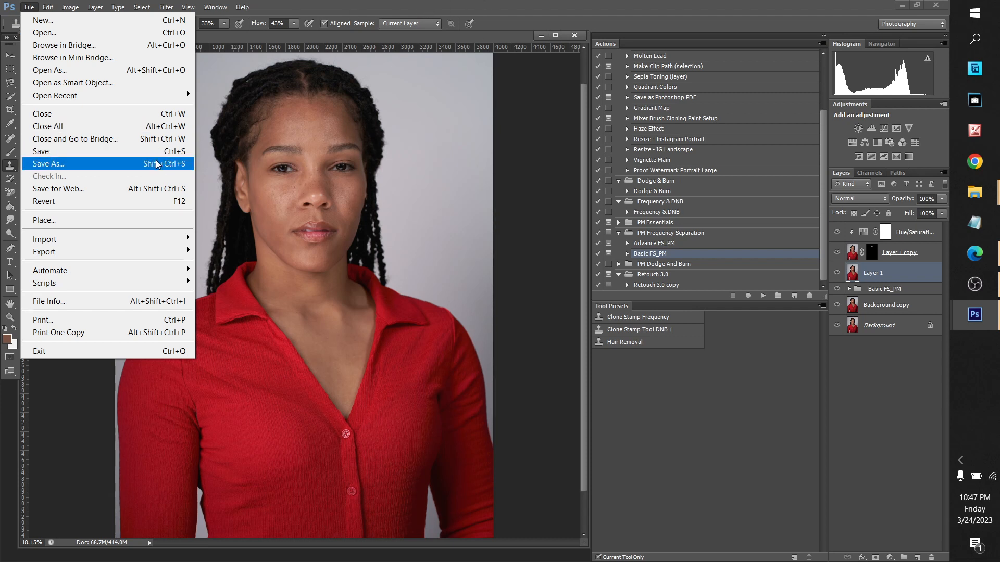
{"action": "left_click", "coordinate": [49, 164]}
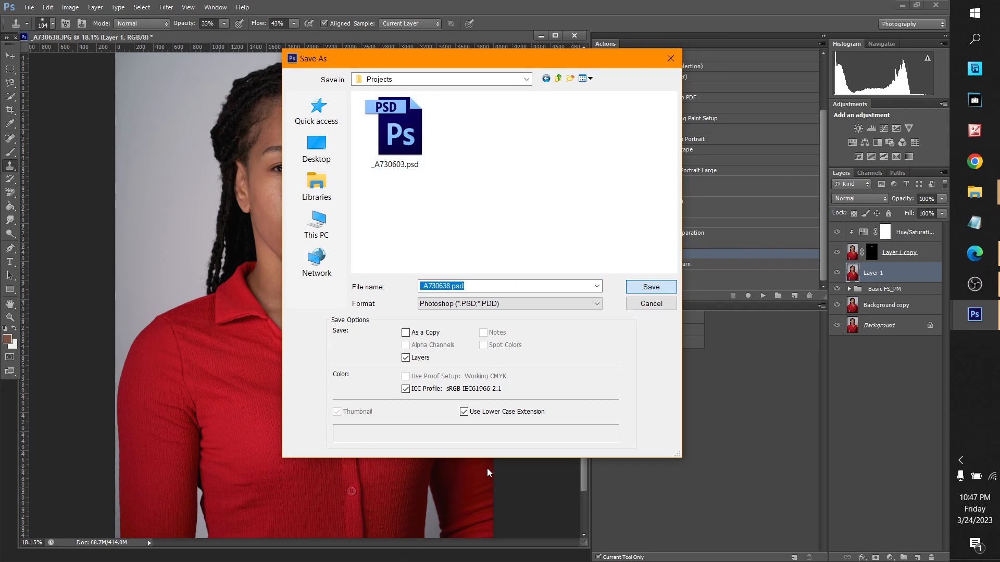
{"action": "key", "text": "Return"}
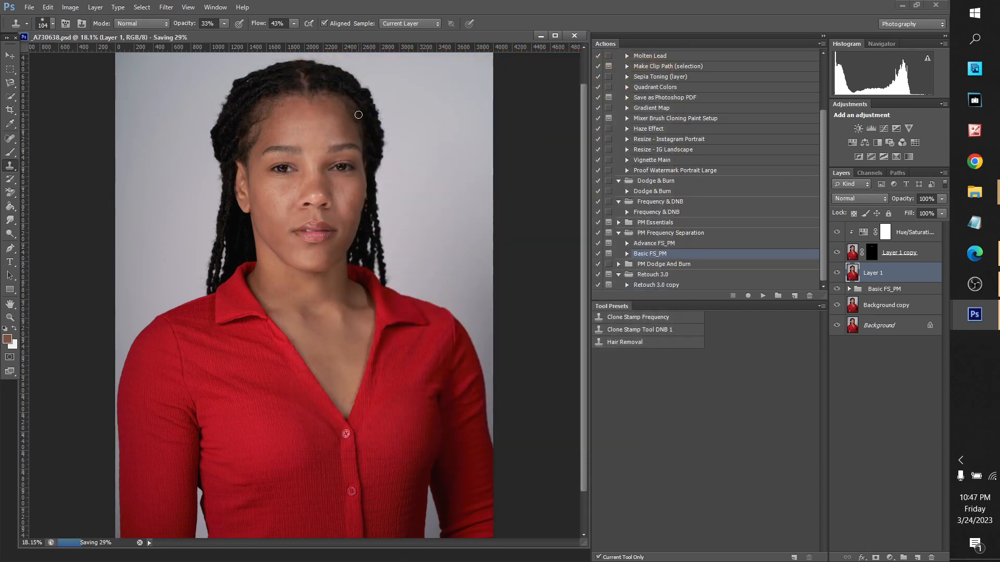
Clone clean forehead skin over the uneven patch just below the hairline on Layer 1.
{"action": "scroll", "coordinate": [277, 117], "scroll_direction": "up", "scroll_amount": 8}
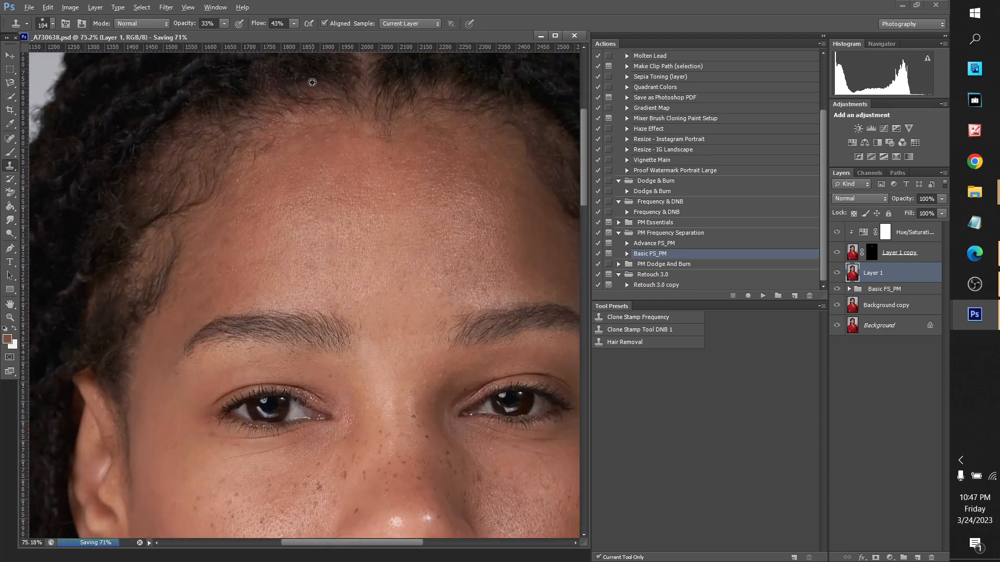
{"action": "scroll", "coordinate": [316, 124], "scroll_direction": "down", "scroll_amount": 8}
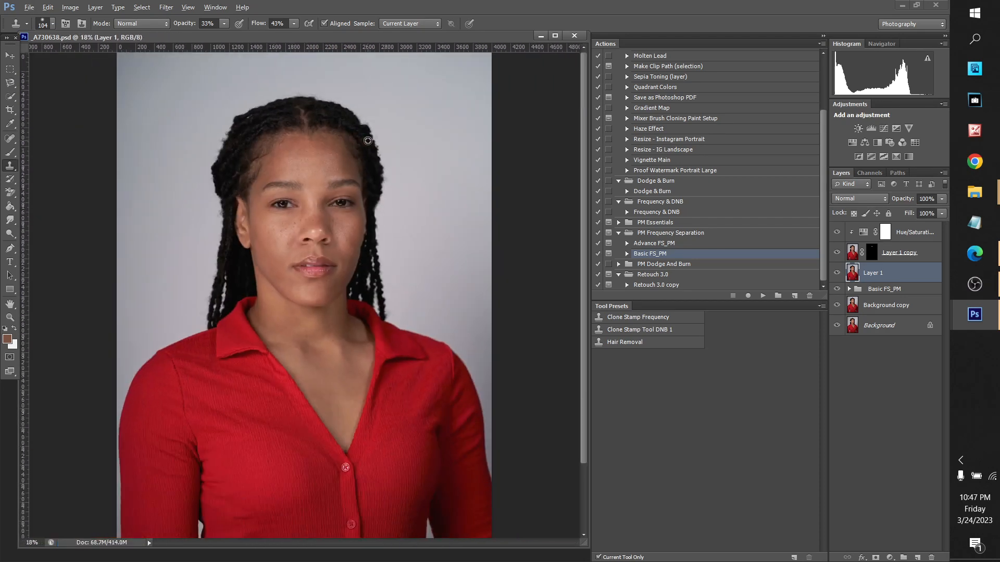
{"action": "scroll", "coordinate": [212, 281], "scroll_direction": "up", "scroll_amount": 8}
{"action": "scroll", "coordinate": [212, 281], "scroll_direction": "up", "scroll_amount": 2}
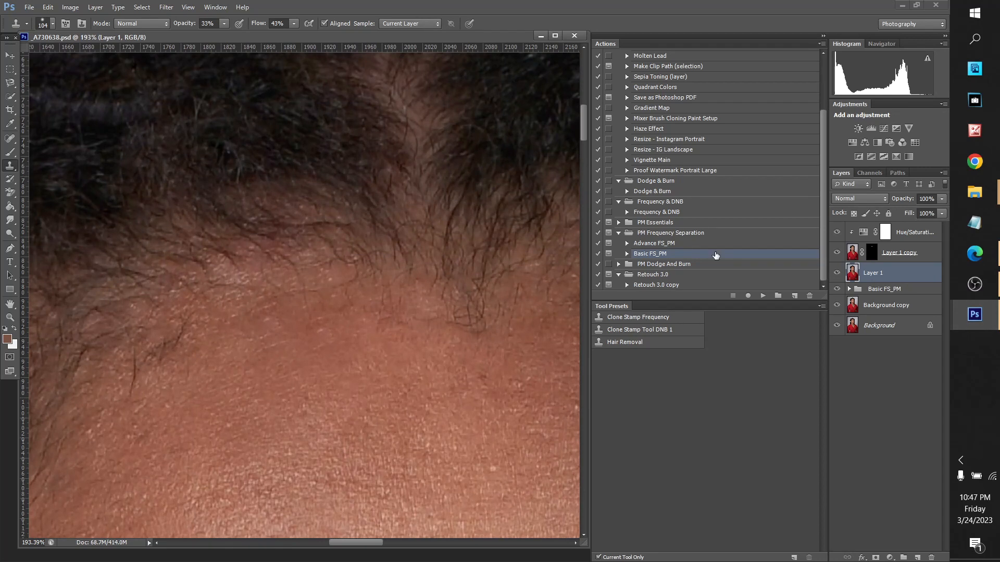
{"action": "left_click", "coordinate": [271, 314], "text": "alt"}
{"action": "mouse_move", "coordinate": [226, 289]}
{"action": "left_mouse_down"}
{"action": "mouse_move", "coordinate": [251, 294]}
{"action": "mouse_move", "coordinate": [240, 298]}
{"action": "left_mouse_up"}
{"action": "scroll", "coordinate": [323, 398], "scroll_direction": "down", "scroll_amount": 3}
{"action": "scroll", "coordinate": [322, 399], "scroll_direction": "down", "scroll_amount": 2}
{"action": "scroll", "coordinate": [376, 192], "scroll_direction": "up", "scroll_amount": 4}
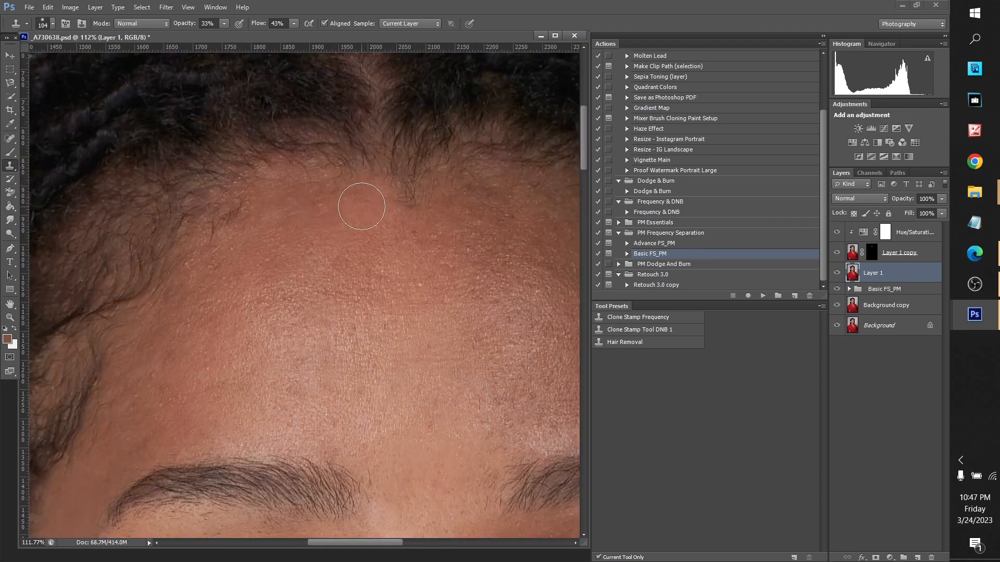
{"action": "scroll", "coordinate": [362, 207], "scroll_direction": "down", "scroll_amount": 3}
{"action": "scroll", "coordinate": [328, 109], "scroll_direction": "up", "scroll_amount": 4}
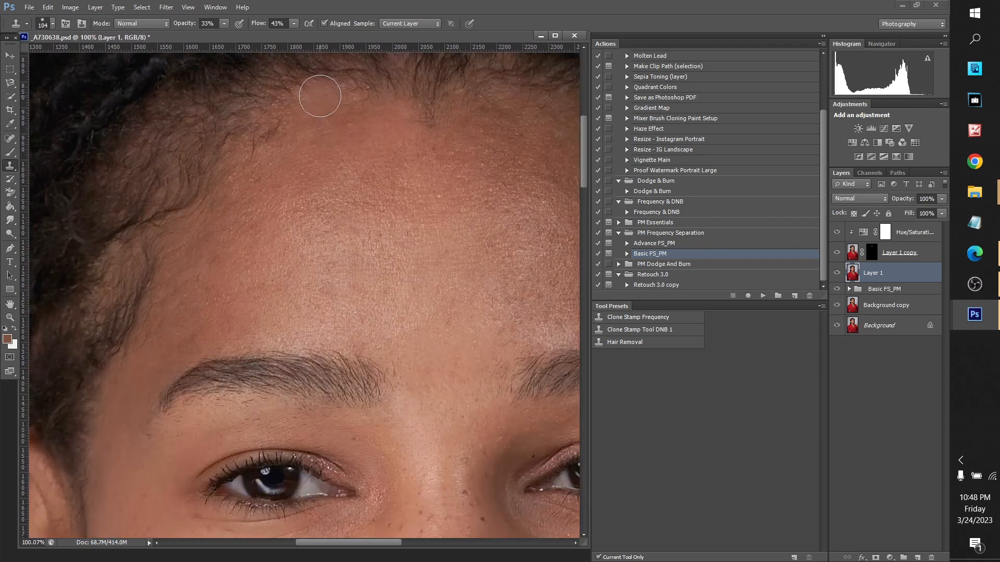
{"action": "scroll", "coordinate": [336, 222], "scroll_direction": "down", "scroll_amount": 3}
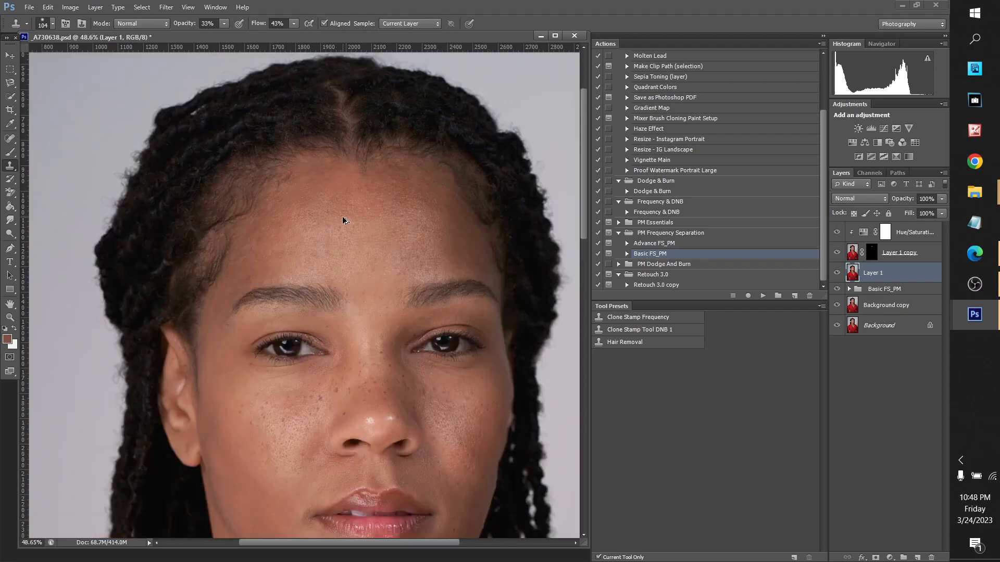
{"action": "left_click", "coordinate": [885, 252]}
{"action": "scroll", "coordinate": [304, 186], "scroll_direction": "up", "scroll_amount": 4}
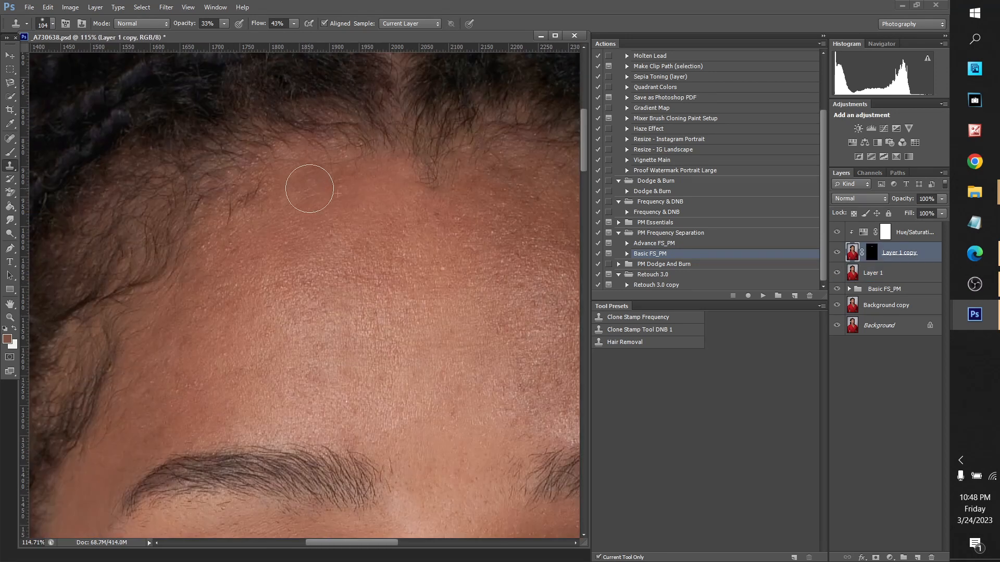
{"action": "scroll", "coordinate": [319, 155], "scroll_direction": "down", "scroll_amount": 3}
{"action": "scroll", "coordinate": [319, 186], "scroll_direction": "up", "scroll_amount": 2}
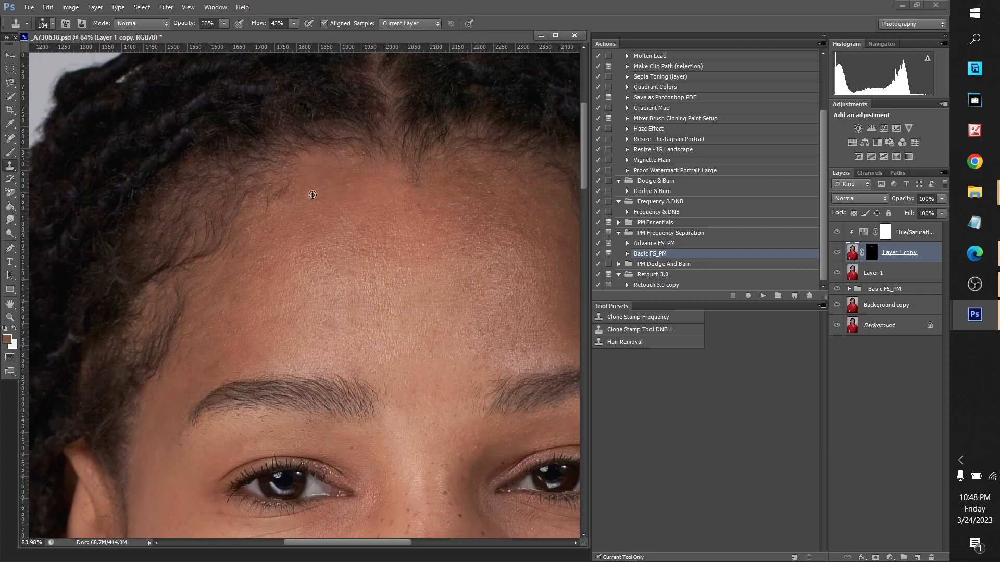
{"action": "key", "text": "alt+bracketleft"}
Examine the retouched forehead up close and the portrait as a whole.
{"action": "scroll", "coordinate": [322, 194], "scroll_direction": "down", "scroll_amount": 3}
{"action": "scroll", "coordinate": [282, 136], "scroll_direction": "up", "scroll_amount": 3}
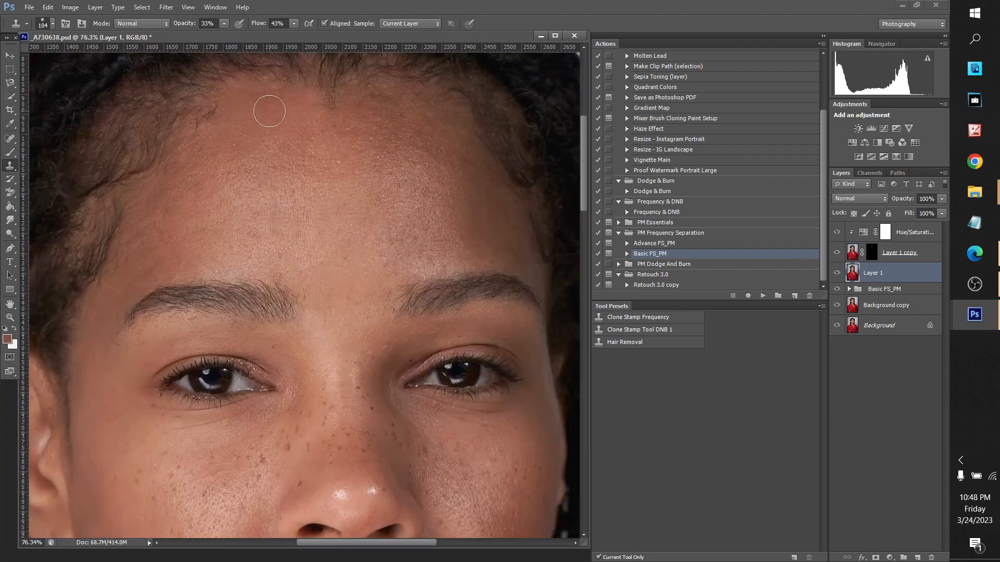
{"action": "scroll", "coordinate": [338, 237], "scroll_direction": "down", "scroll_amount": 4}
{"action": "scroll", "coordinate": [338, 236], "scroll_direction": "up", "scroll_amount": 4}
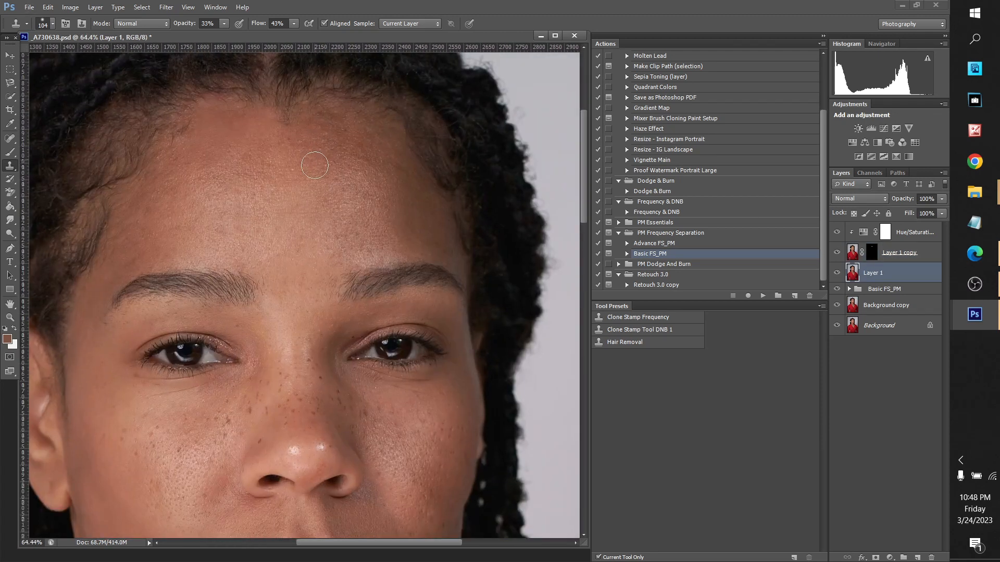
{"action": "scroll", "coordinate": [234, 203], "scroll_direction": "down", "scroll_amount": 5}
{"action": "scroll", "coordinate": [233, 203], "scroll_direction": "up", "scroll_amount": 1}
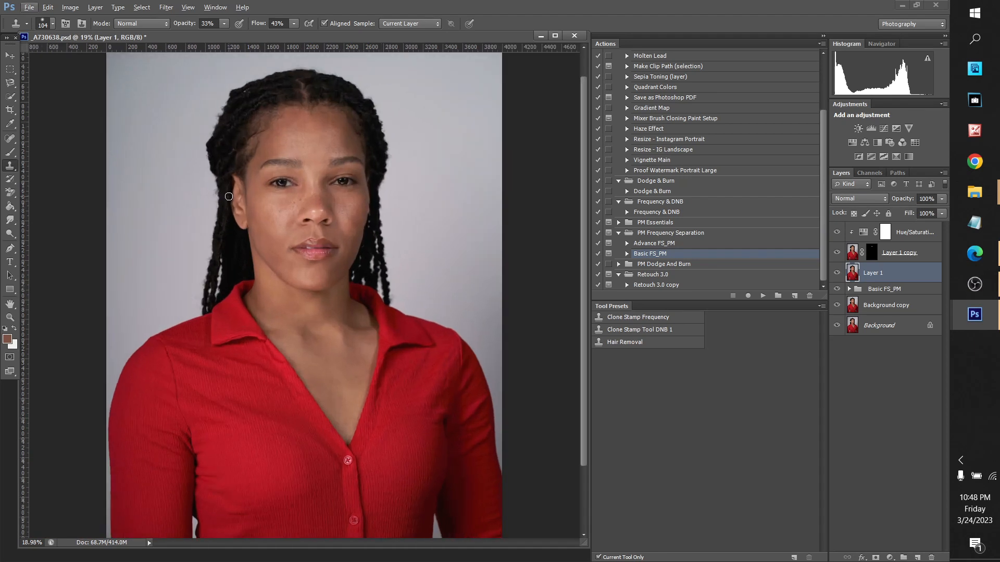
Save the revised version as a separate layered file named _A730638b.psd in the Projects folder.
{"action": "left_click", "coordinate": [29, 8]}
{"action": "left_click", "coordinate": [58, 155]}
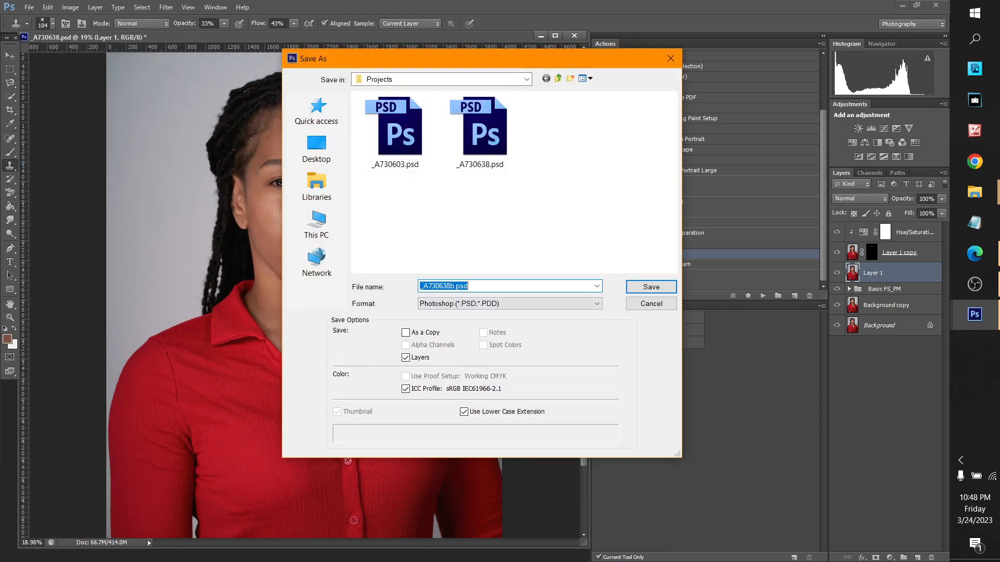
{"action": "key", "text": "Return"}
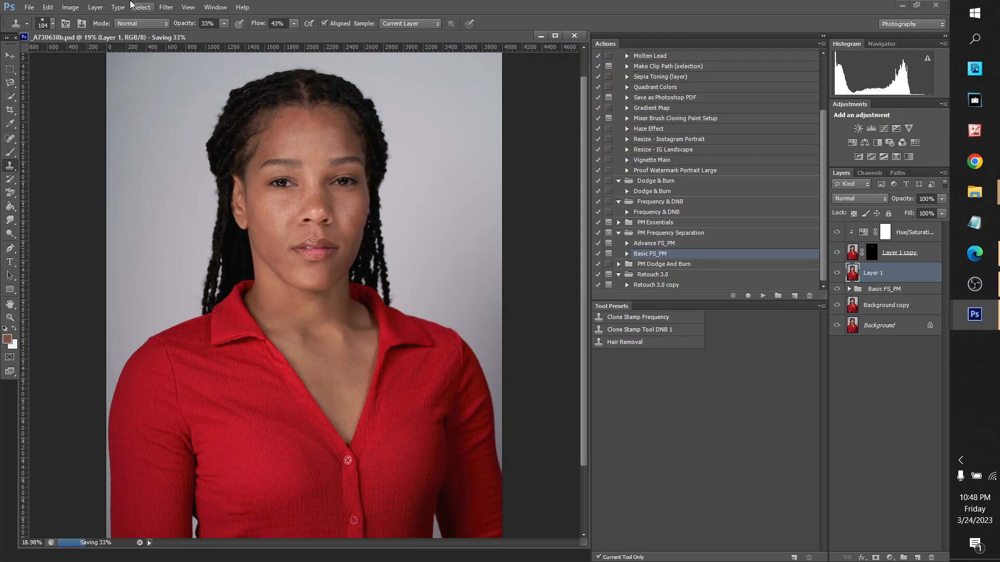
Save a JPEG copy of the revised version as _A730638b.jpg in the Edit 2 folder, accepting the JPEG options.
{"action": "left_click", "coordinate": [38, 7]}
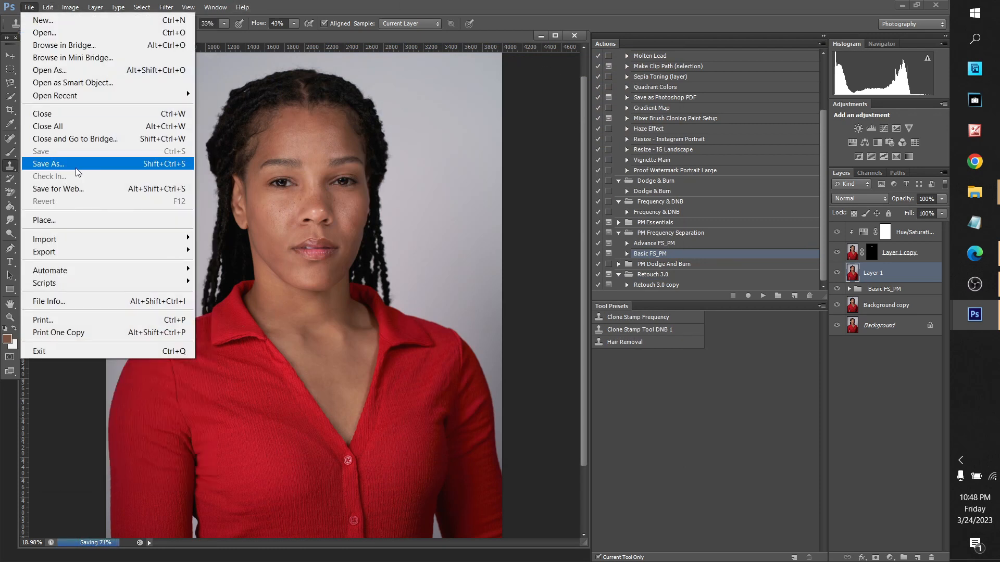
{"action": "left_click", "coordinate": [58, 163]}
{"action": "left_click", "coordinate": [475, 225]}
{"action": "left_click", "coordinate": [28, 8]}
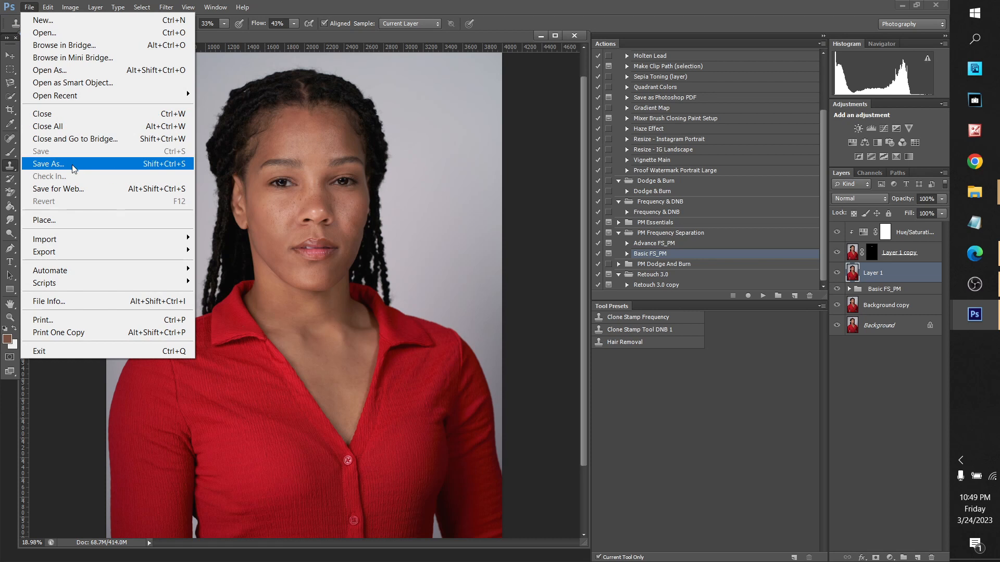
{"action": "left_click", "coordinate": [67, 164]}
{"action": "left_click", "coordinate": [558, 78]}
{"action": "left_click", "coordinate": [597, 304]}
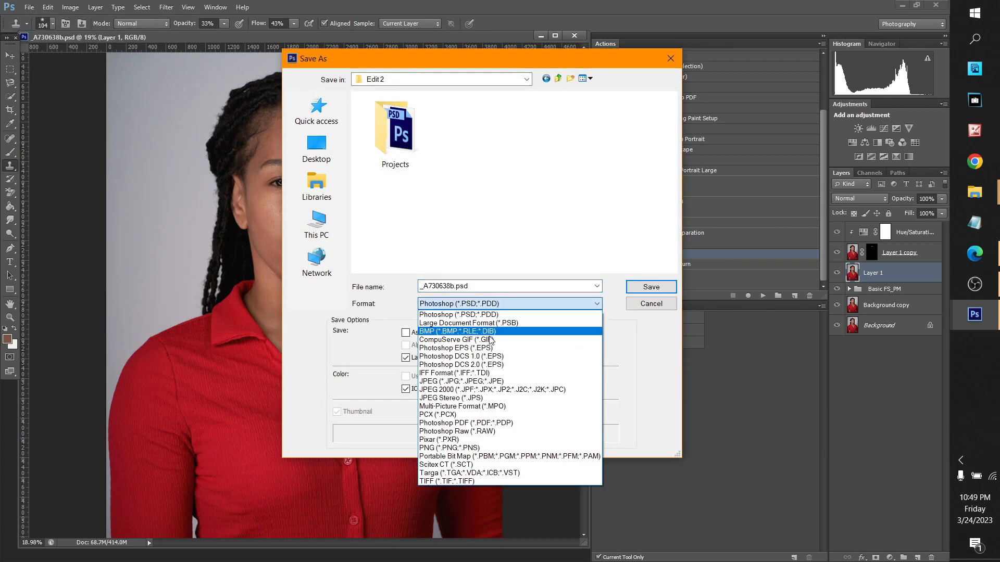
{"action": "left_click", "coordinate": [521, 381]}
{"action": "double_click", "coordinate": [467, 289]}
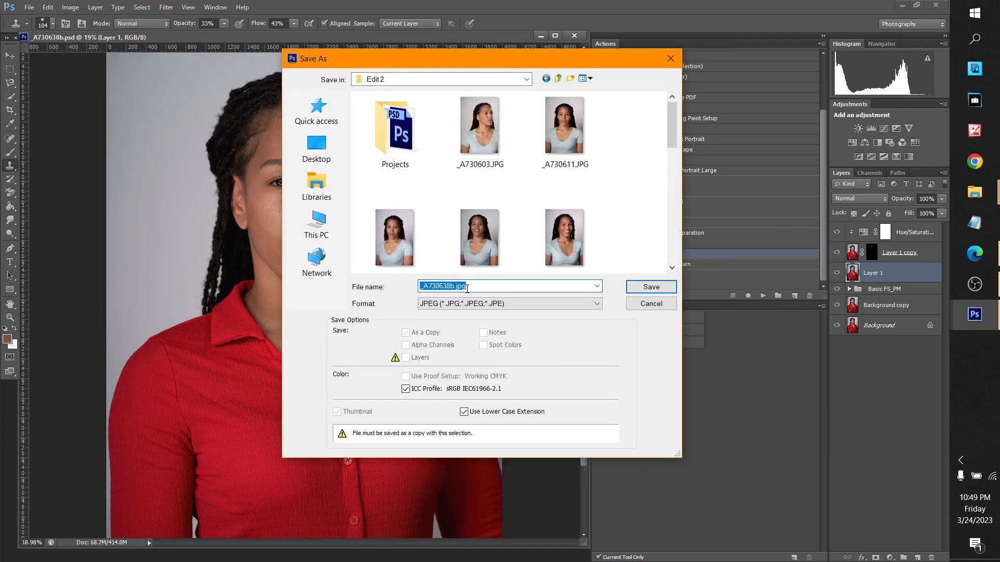
{"action": "left_click", "coordinate": [664, 288]}
{"action": "left_click", "coordinate": [565, 141]}
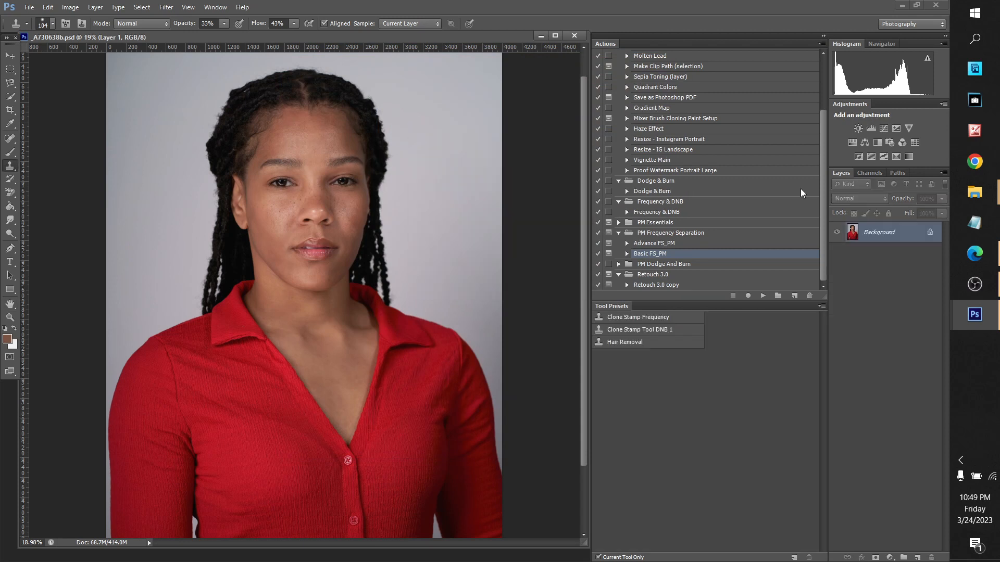
Open the earlier layered version, _A730638.psd.
{"action": "left_click", "coordinate": [29, 7]}
{"action": "left_click", "coordinate": [43, 32]}
{"action": "key", "text": "Return"}
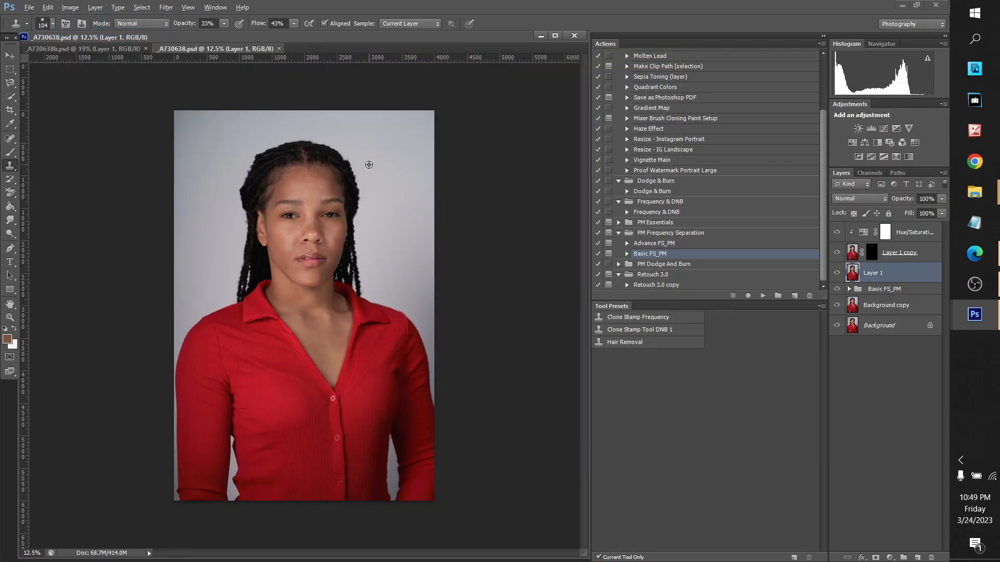
{"action": "scroll", "coordinate": [376, 160], "scroll_direction": "up", "scroll_amount": 8}
Save the earlier version as the JPEG _A730638.jpg in the Edit 2 folder, replacing the existing file and accepting the JPEG options.
{"action": "left_click", "coordinate": [29, 7]}
{"action": "left_click", "coordinate": [62, 162]}
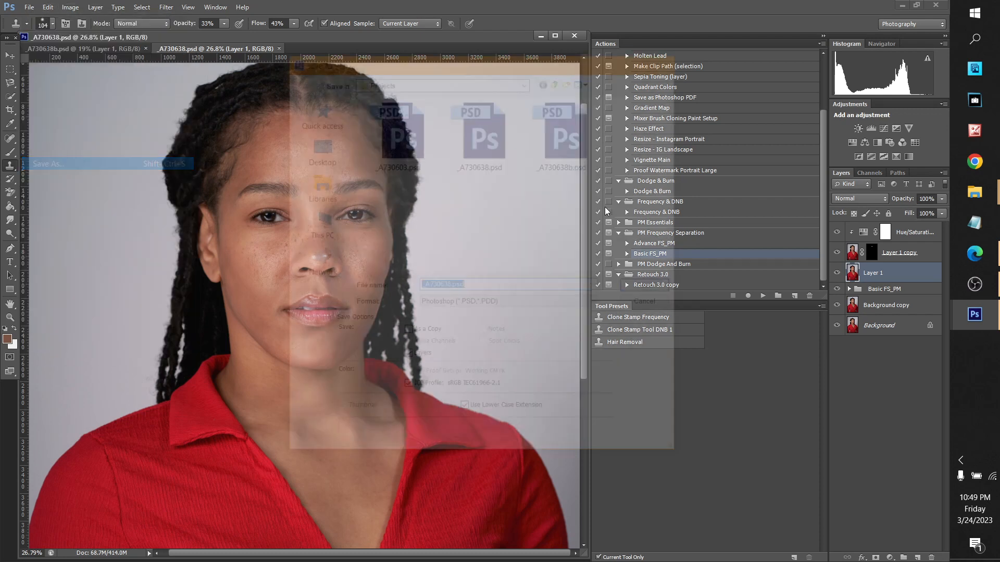
{"action": "left_click", "coordinate": [477, 304]}
{"action": "left_click", "coordinate": [455, 383]}
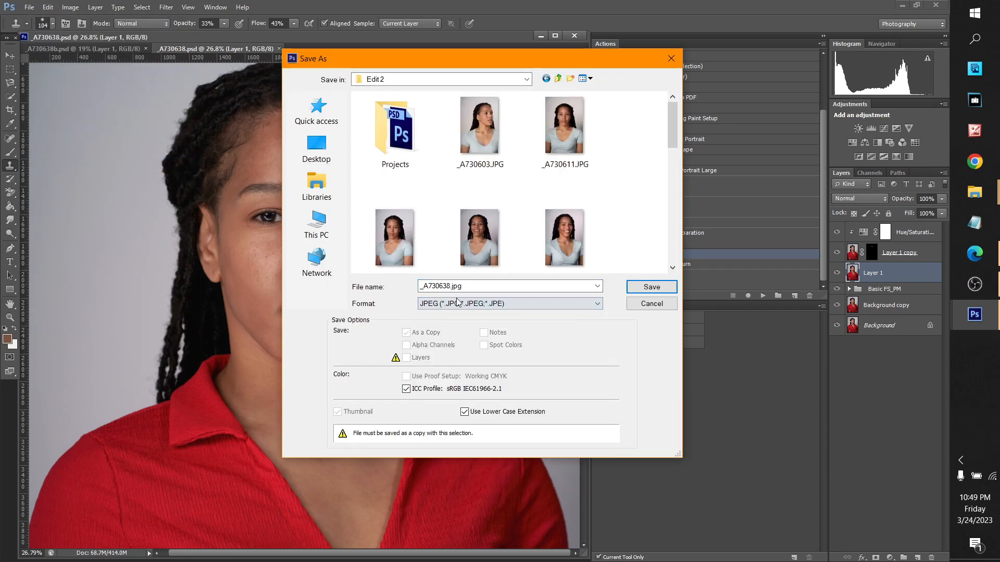
{"action": "left_click", "coordinate": [652, 287]}
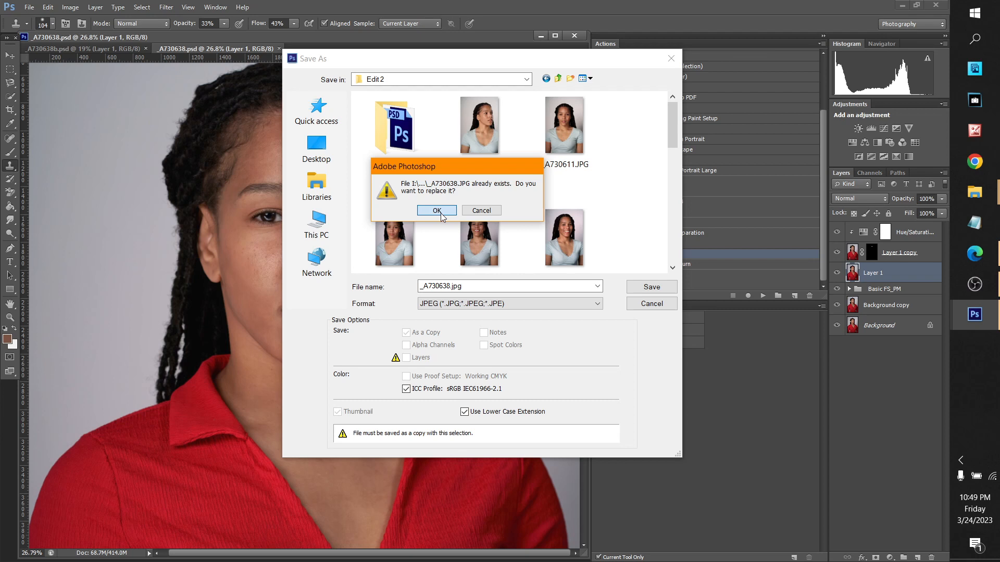
{"action": "left_click", "coordinate": [440, 214]}
{"action": "left_click", "coordinate": [574, 154]}
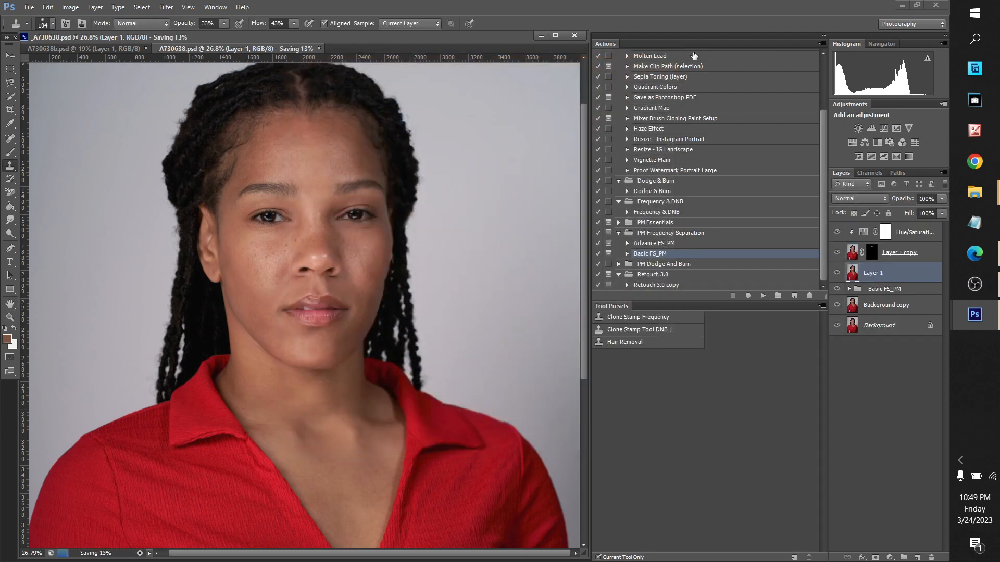
Switch to the Edit 2 folder in File Explorer and open _A730638b.jpg in the photo viewer.
{"action": "left_click", "coordinate": [982, 200]}
{"action": "left_click", "coordinate": [981, 197]}
{"action": "left_click", "coordinate": [980, 193]}
{"action": "left_click", "coordinate": [880, 148]}
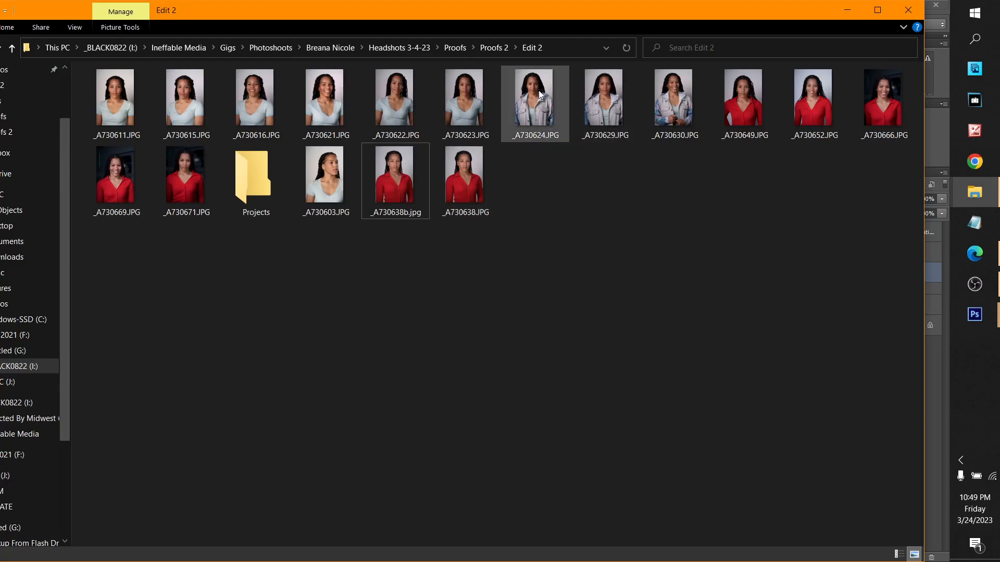
{"action": "left_click", "coordinate": [398, 185]}
{"action": "double_click", "coordinate": [398, 185]}
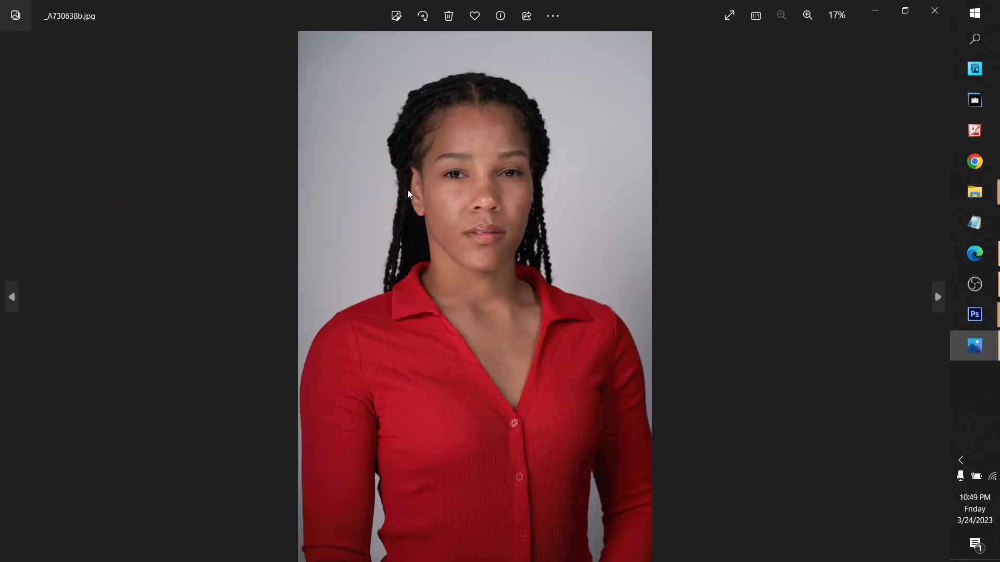
Compare the forehead and skin up close between _A730638.JPG and _A730638b.jpg.
{"action": "left_click", "coordinate": [938, 307]}
{"action": "key", "text": "Left"}
{"action": "scroll", "coordinate": [515, 107], "scroll_direction": "up", "scroll_amount": 5}
{"action": "scroll", "coordinate": [516, 107], "scroll_direction": "up", "scroll_amount": 1}
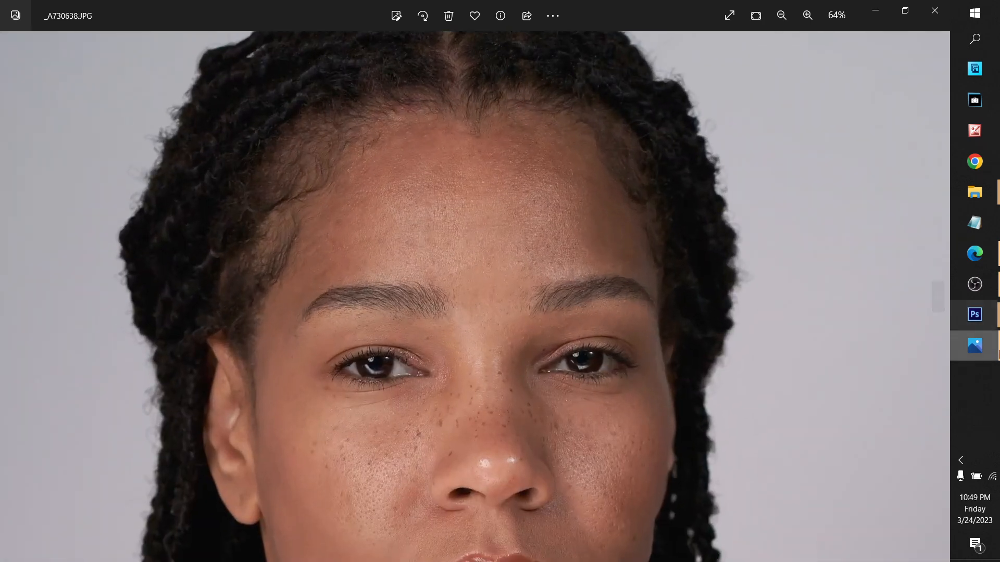
{"action": "left_click", "coordinate": [941, 307]}
{"action": "scroll", "coordinate": [493, 93], "scroll_direction": "up", "scroll_amount": 5}
{"action": "scroll", "coordinate": [629, 257], "scroll_direction": "down", "scroll_amount": 5}
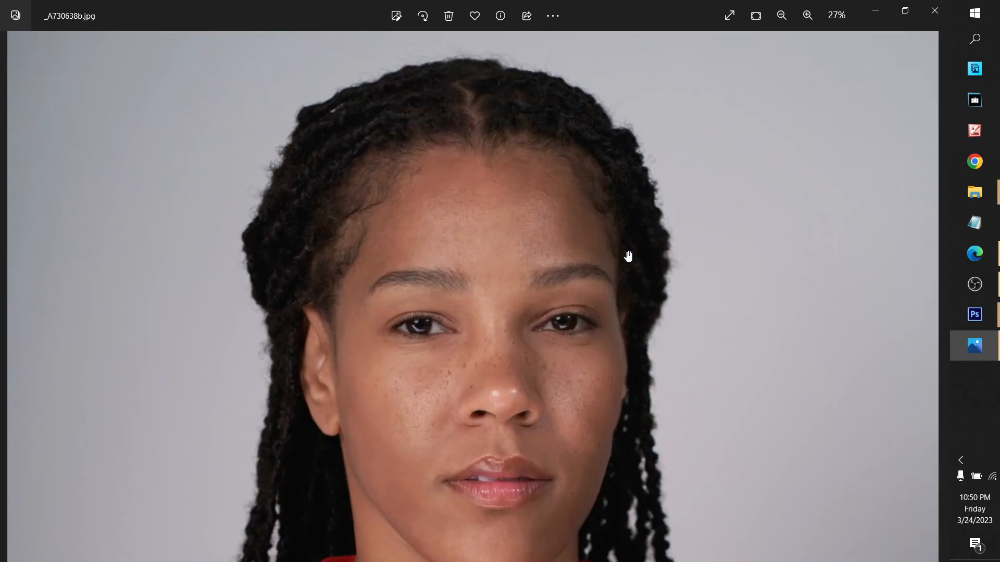
Flip back and forth between _A730638.JPG and _A730638b.jpg to compare the full portraits, and close the photo viewer.
{"action": "left_click", "coordinate": [938, 298]}
{"action": "left_click", "coordinate": [939, 309]}
{"action": "left_click", "coordinate": [4, 299]}
{"action": "left_click", "coordinate": [5, 298]}
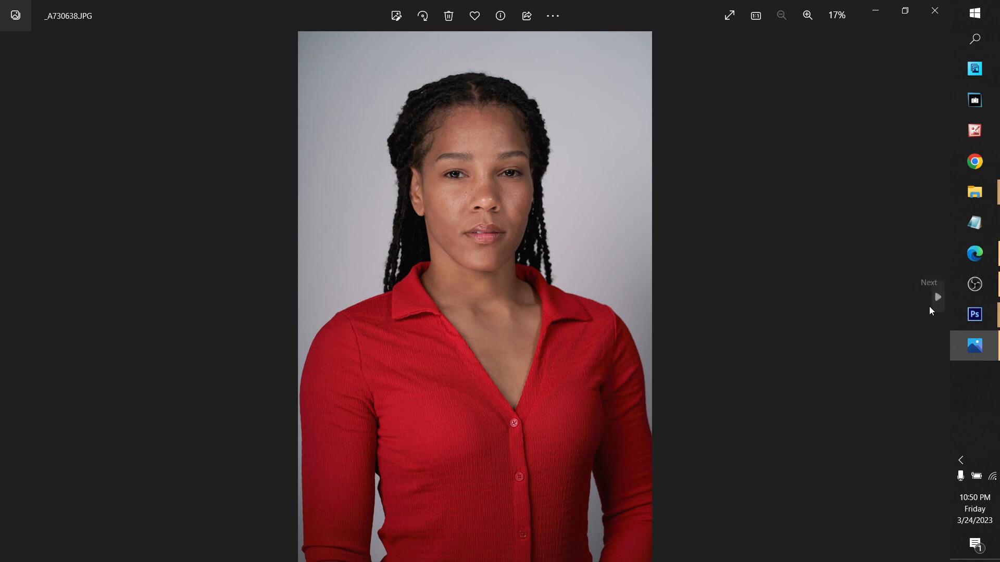
{"action": "left_click", "coordinate": [929, 307]}
{"action": "left_click", "coordinate": [11, 298]}
{"action": "left_click", "coordinate": [935, 10]}
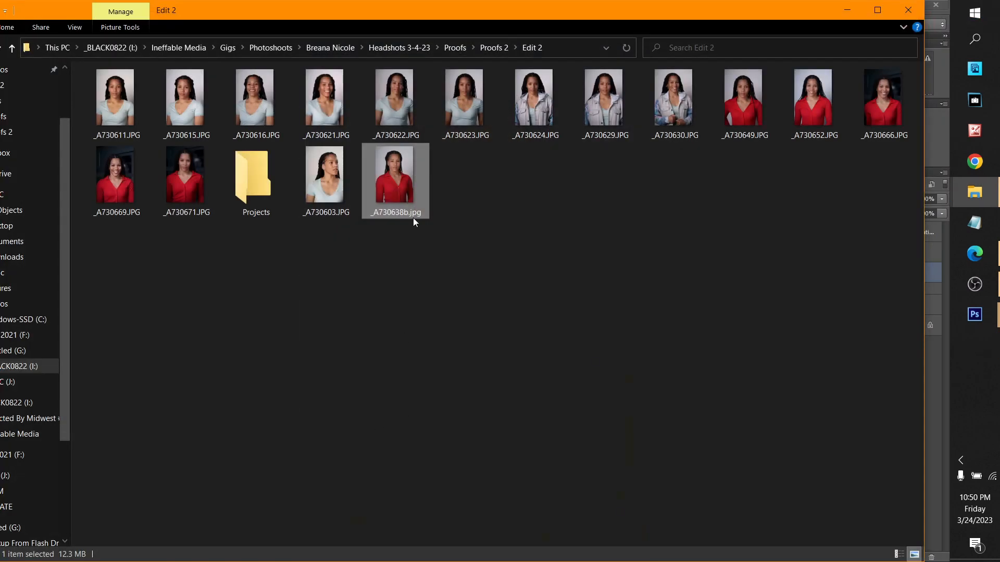
Rename _A730638b.jpg in the Edit 2 folder to _A730638.jpg and open it in the photo viewer.
{"action": "right_click", "coordinate": [413, 218]}
{"action": "left_click", "coordinate": [432, 533]}
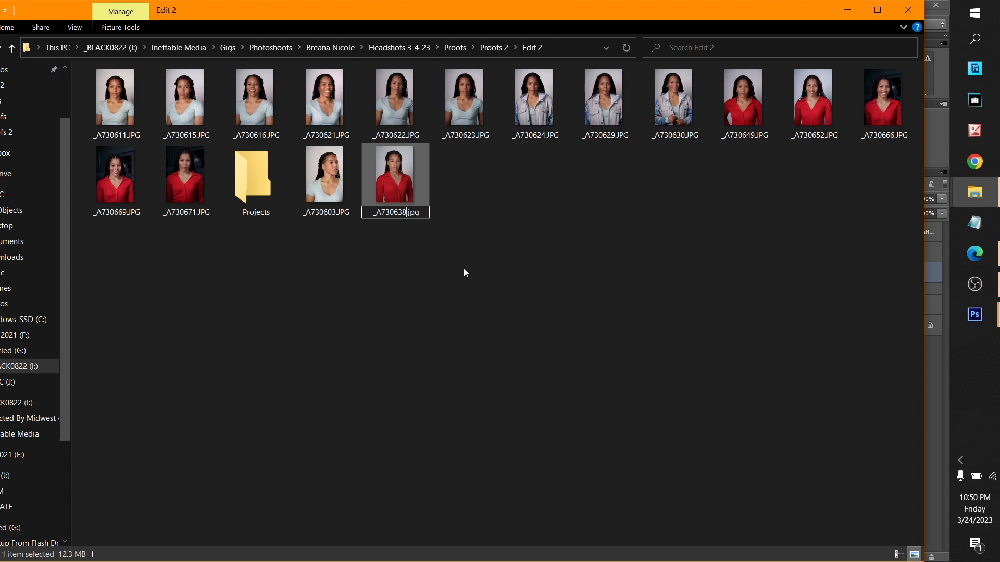
{"action": "key", "text": "Return"}
{"action": "double_click", "coordinate": [411, 196]}
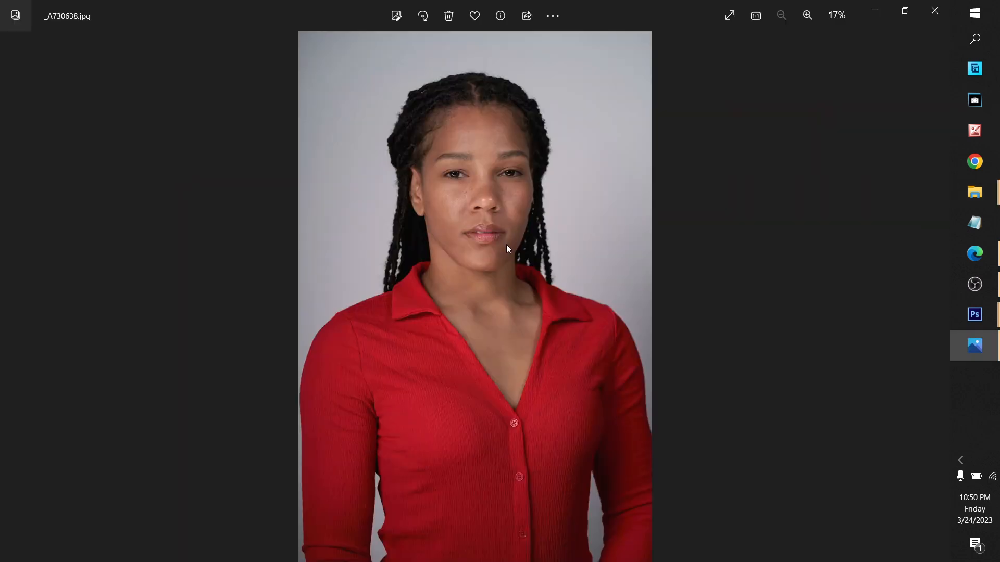
Switch to _A730638.psd in Photoshop and compare before and after by isolating the Background layer and restoring all other layers.
{"action": "mouse_move", "coordinate": [989, 196]}
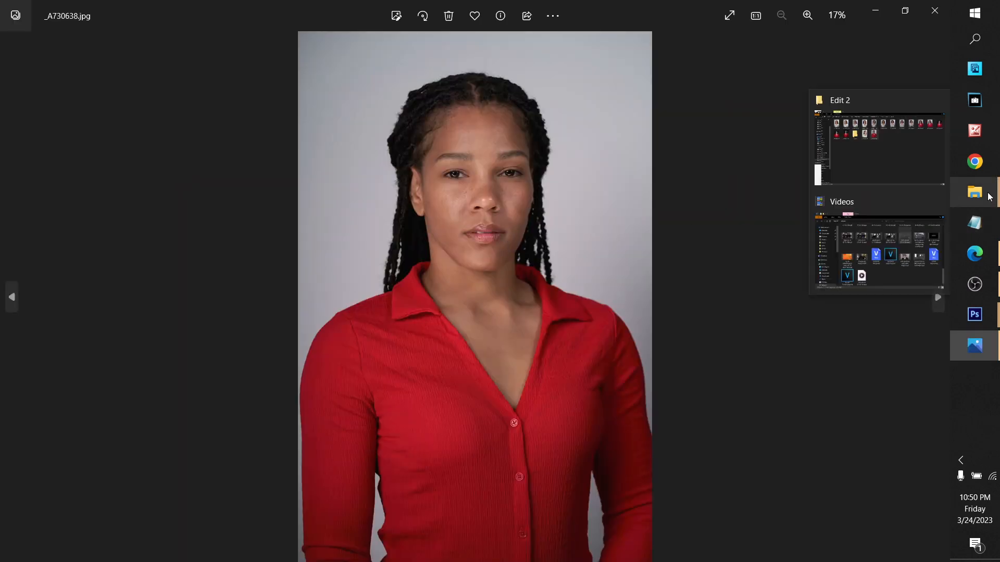
{"action": "mouse_move", "coordinate": [995, 324]}
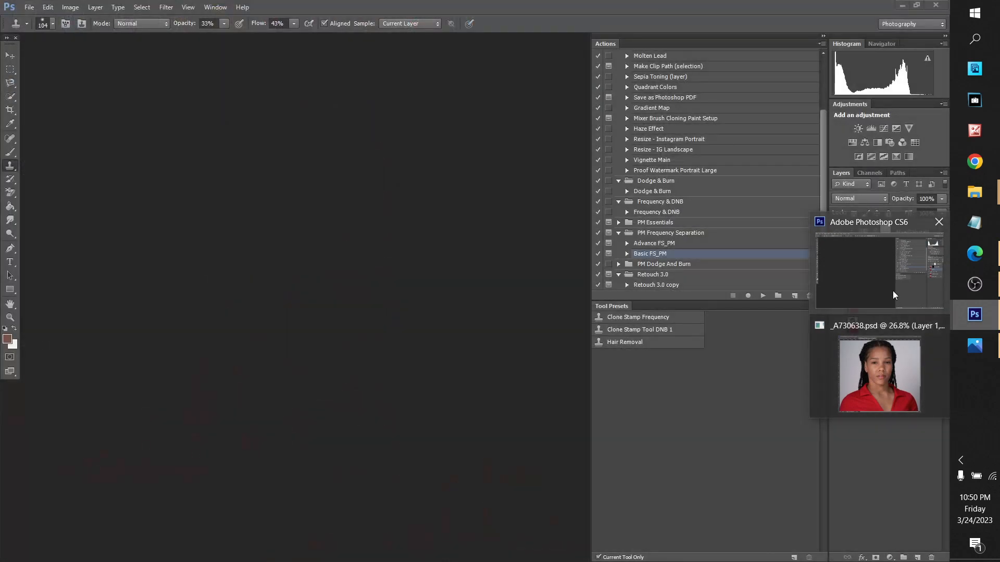
{"action": "left_click", "coordinate": [898, 358]}
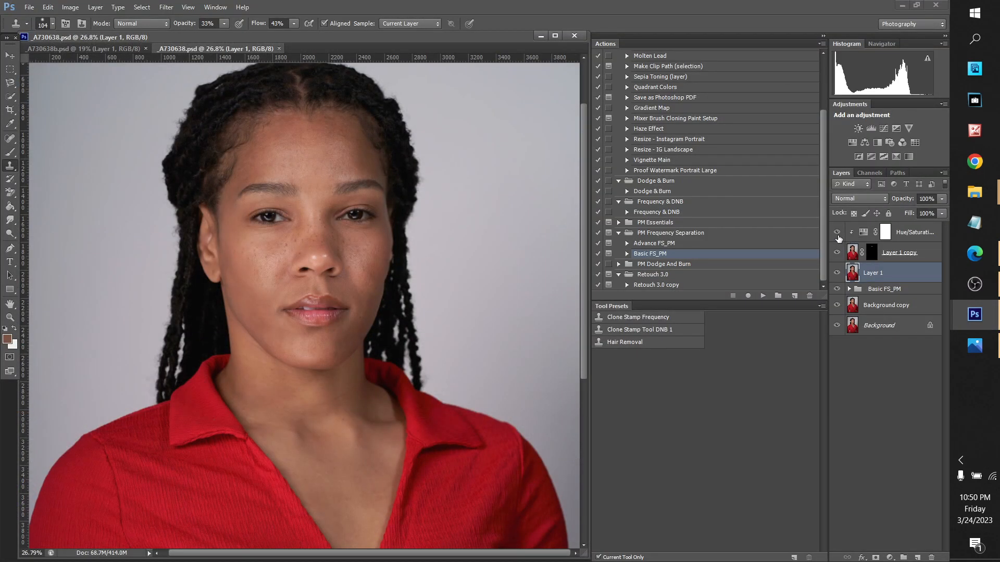
{"action": "right_click", "coordinate": [838, 330]}
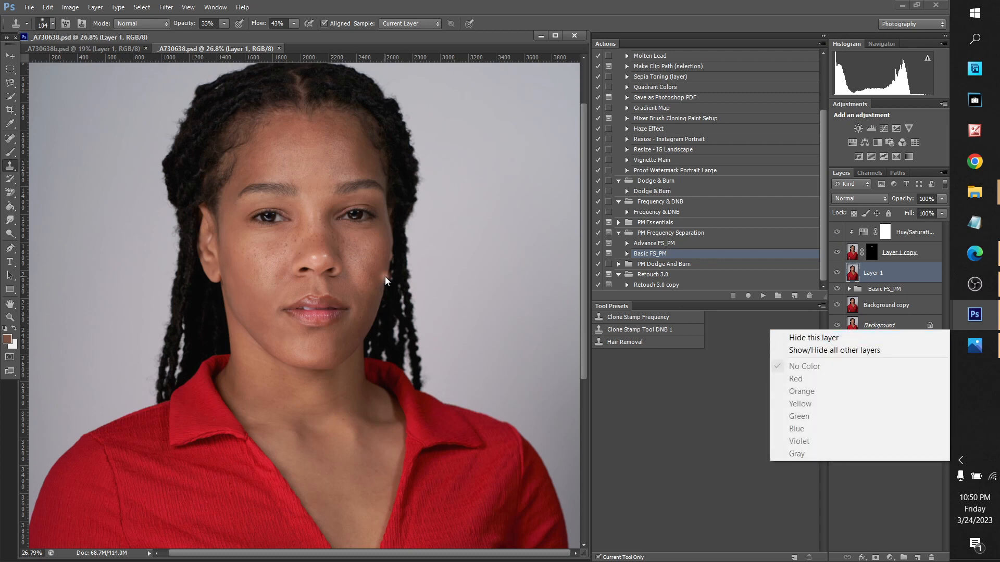
{"action": "left_click", "coordinate": [589, 4]}
{"action": "scroll", "coordinate": [356, 281], "scroll_direction": "down", "scroll_amount": 5}
{"action": "right_click", "coordinate": [836, 325]}
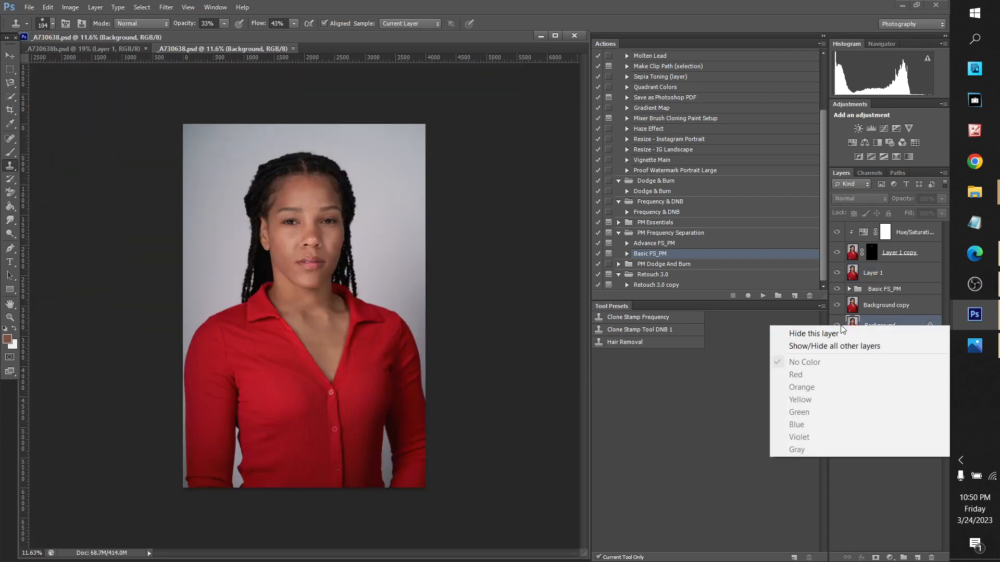
{"action": "left_click", "coordinate": [838, 345]}
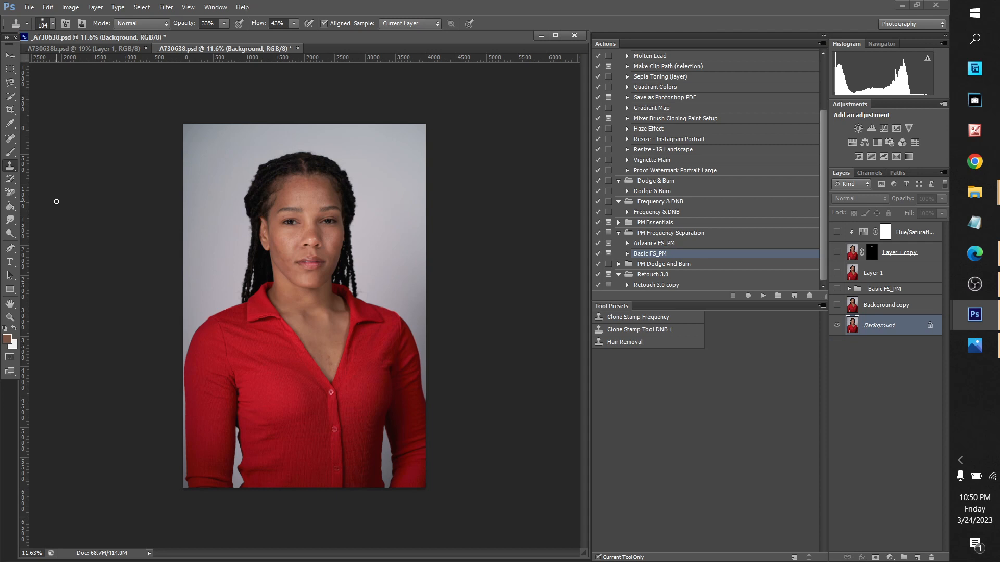
{"action": "scroll", "coordinate": [103, 206], "scroll_direction": "up", "scroll_amount": 4}
{"action": "right_click", "coordinate": [838, 328]}
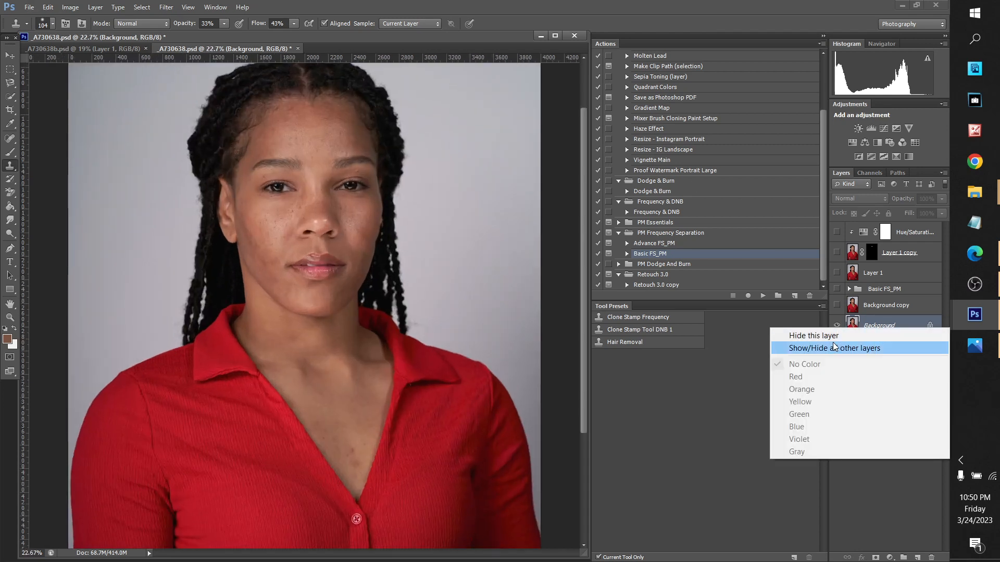
{"action": "left_click", "coordinate": [833, 346]}
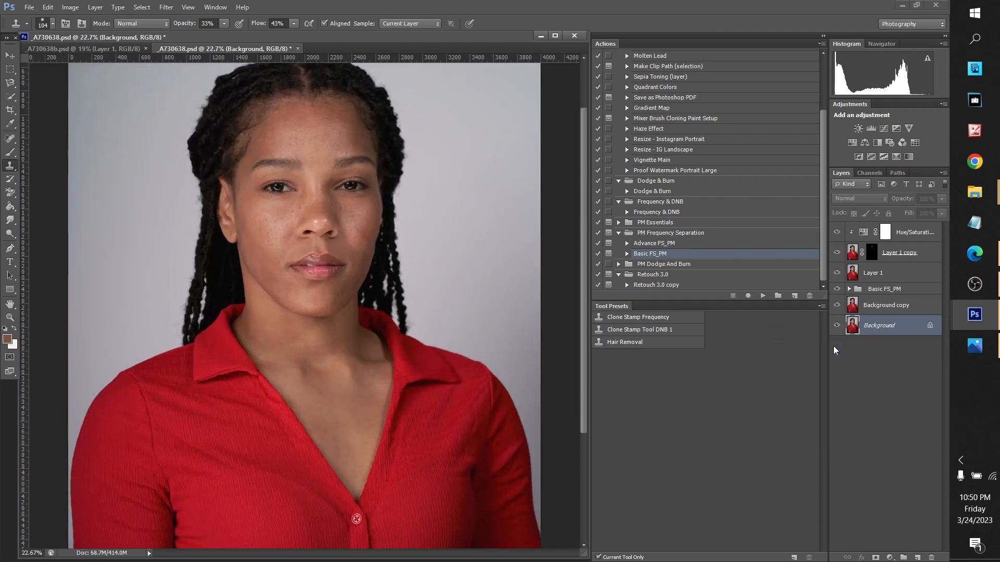
Bring up the other layered version, _A730638b.psd, through the Open dialog.
{"action": "right_click", "coordinate": [836, 328]}
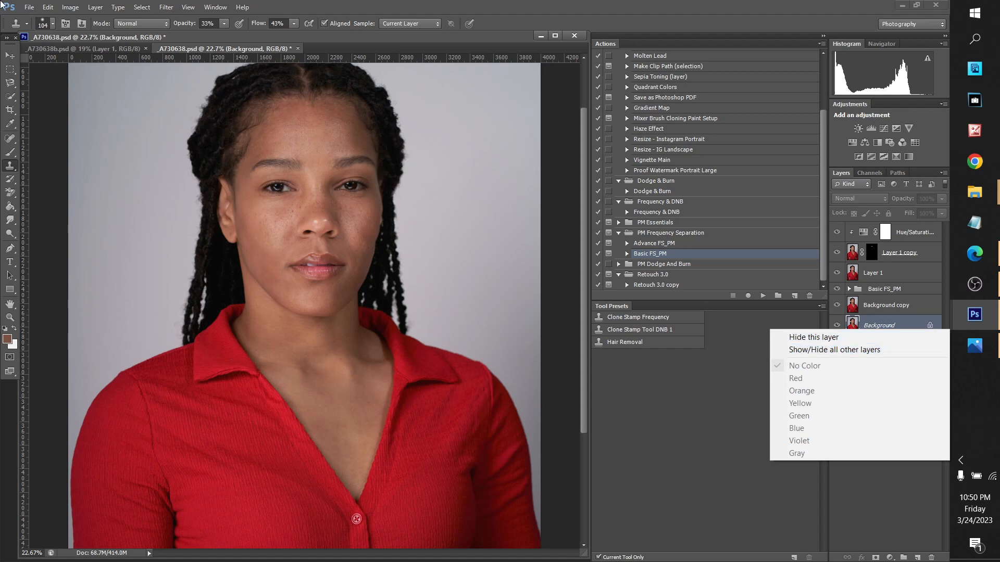
{"action": "left_click", "coordinate": [26, 8]}
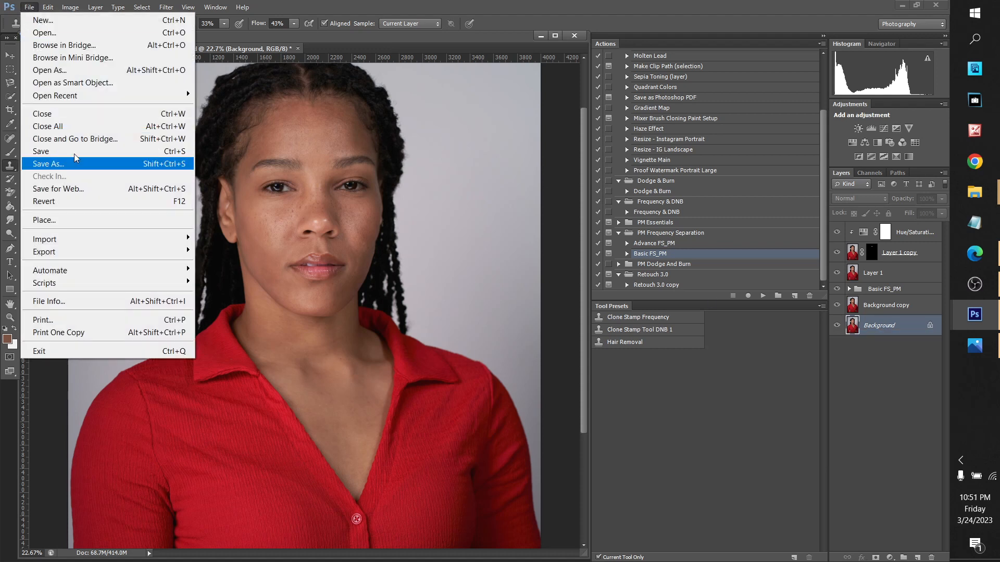
{"action": "left_click", "coordinate": [44, 32]}
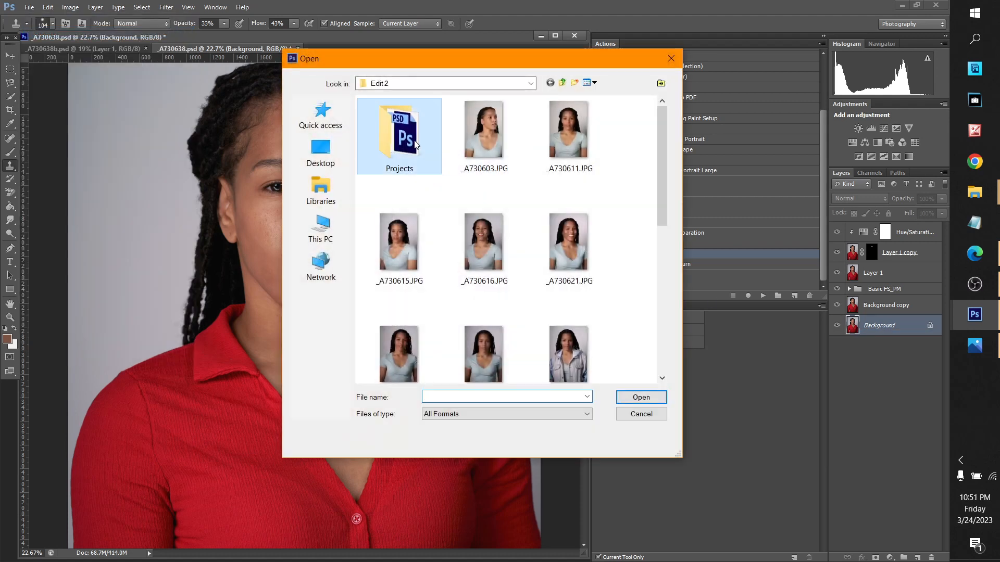
{"action": "left_click", "coordinate": [571, 148]}
{"action": "left_click", "coordinate": [638, 398]}
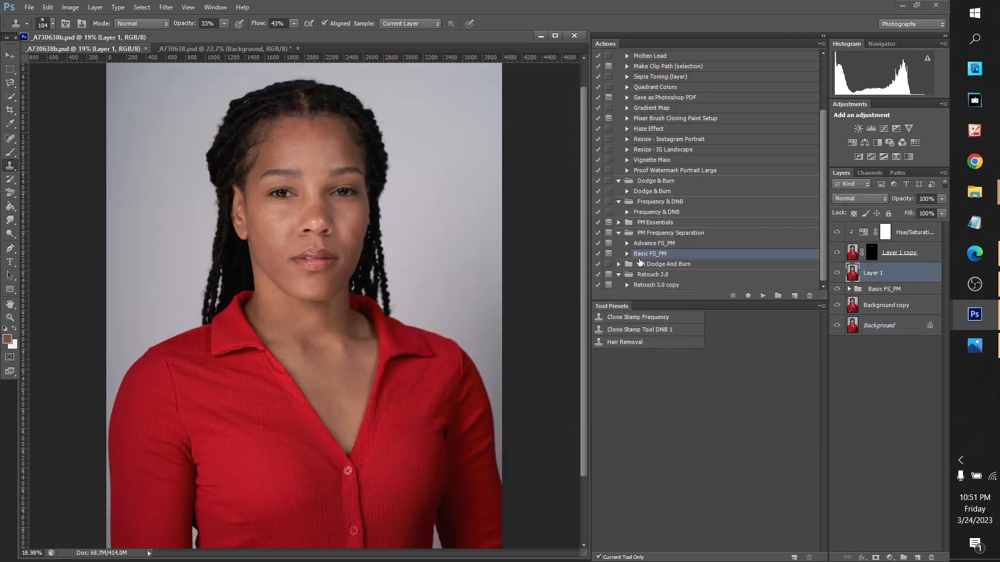
Hide every layer except Background in _A730638b.psd and examine the unretouched chest and face up close.
{"action": "right_click", "coordinate": [836, 326]}
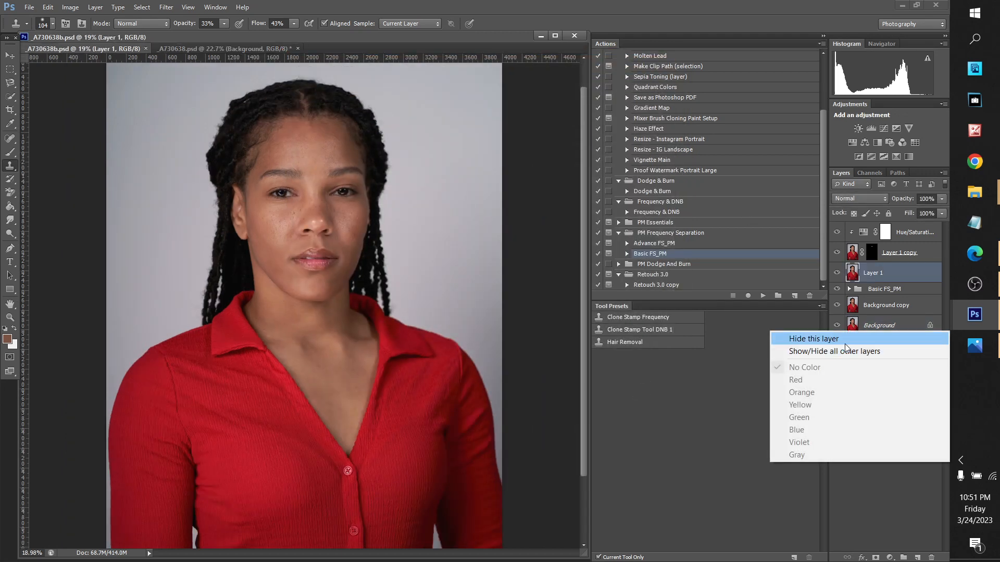
{"action": "left_click", "coordinate": [844, 344]}
{"action": "right_click", "coordinate": [836, 326]}
{"action": "left_click", "coordinate": [812, 336]}
{"action": "right_click", "coordinate": [836, 327]}
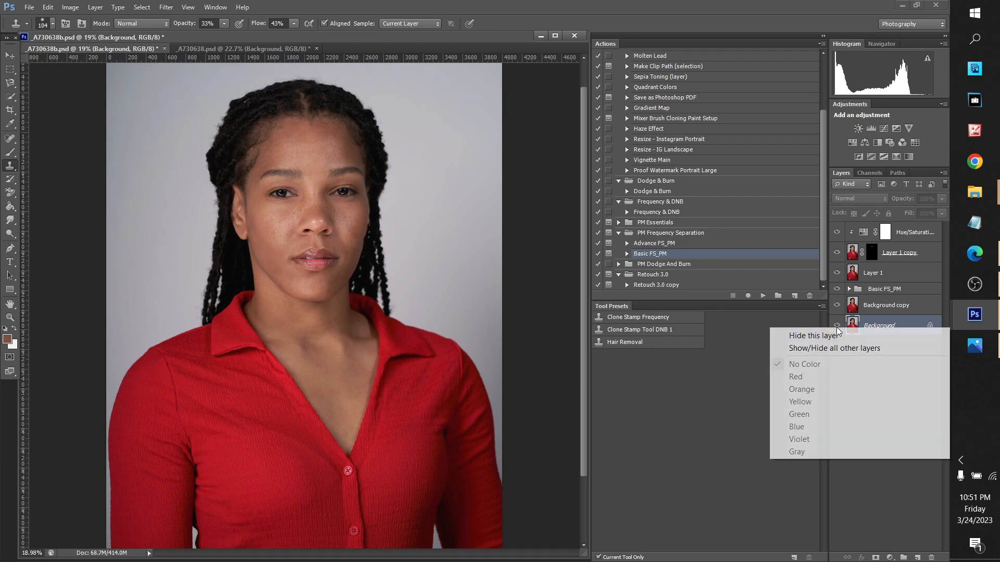
{"action": "left_click", "coordinate": [843, 349]}
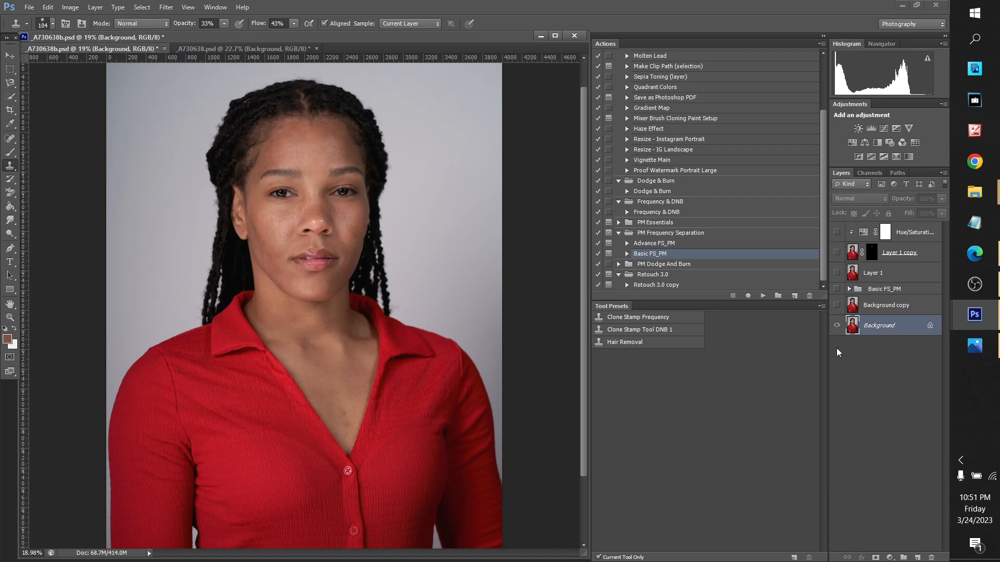
{"action": "scroll", "coordinate": [332, 452], "scroll_direction": "up", "scroll_amount": 13}
{"action": "scroll", "coordinate": [313, 260], "scroll_direction": "up", "scroll_amount": 9}
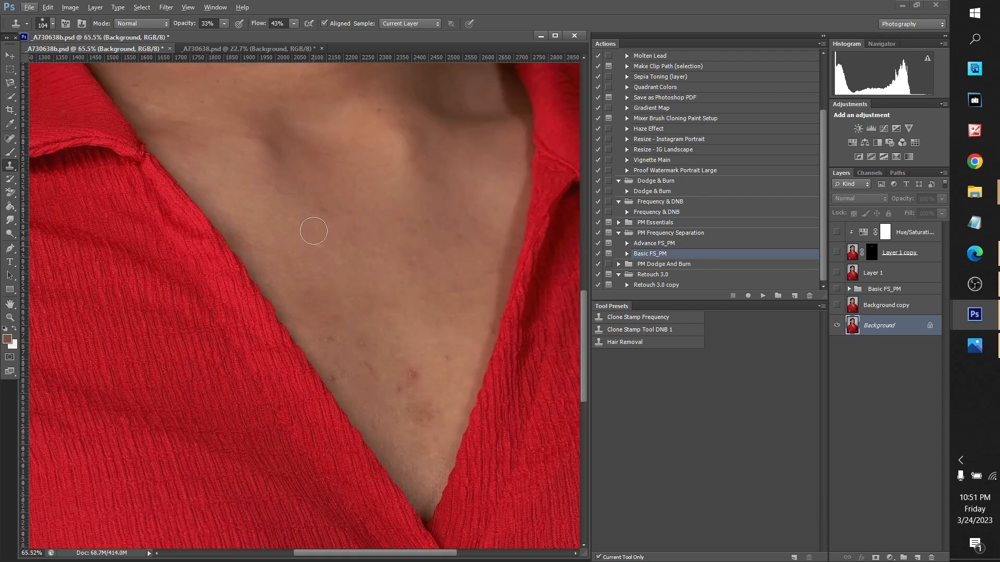
{"action": "scroll", "coordinate": [254, 97], "scroll_direction": "up", "scroll_amount": 8}
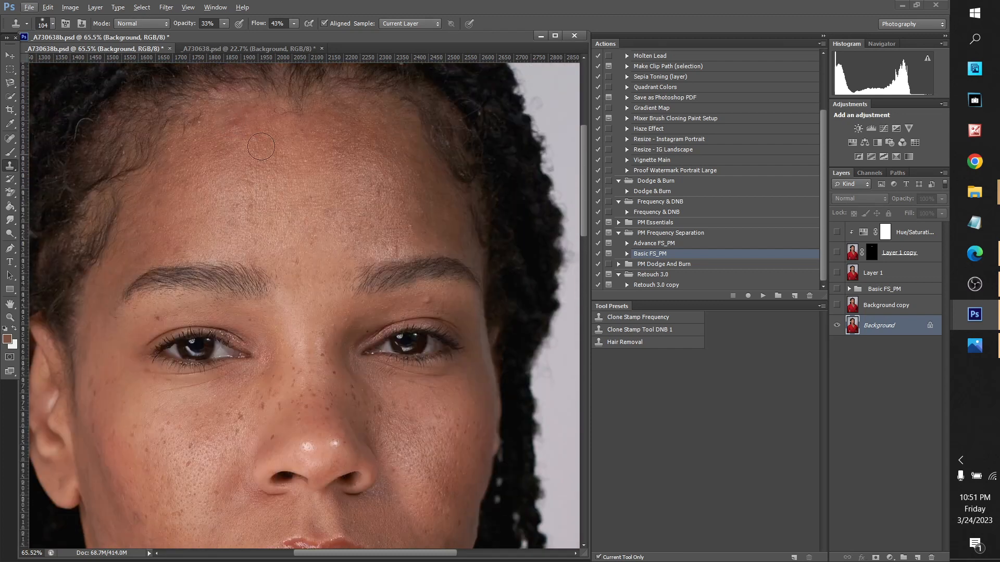
{"action": "scroll", "coordinate": [312, 151], "scroll_direction": "down", "scroll_amount": 5}
Show all the other layers of _A730638b.psd again and examine the retouched face, neck and full portrait.
{"action": "right_click", "coordinate": [838, 327]}
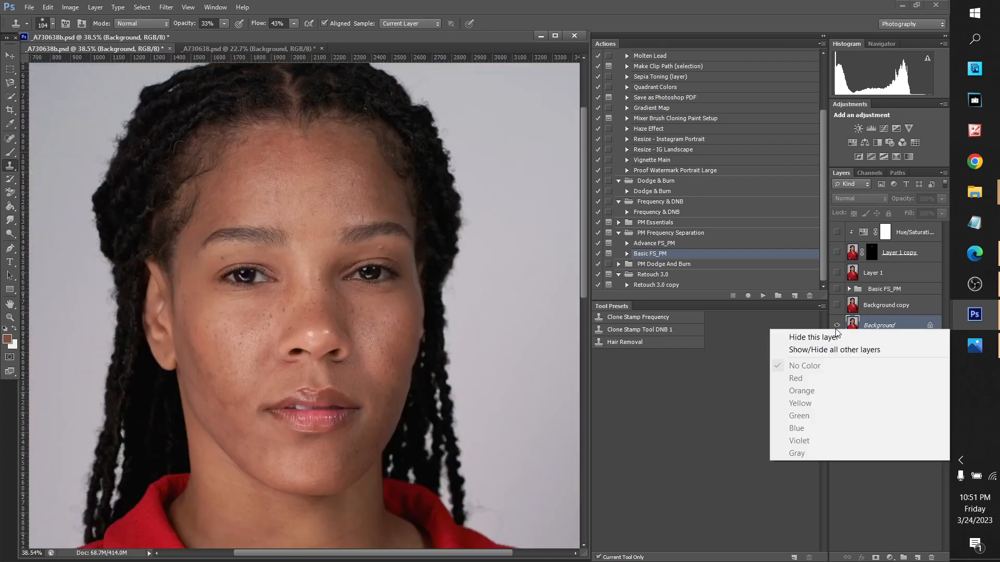
{"action": "left_click", "coordinate": [835, 348]}
{"action": "scroll", "coordinate": [292, 135], "scroll_direction": "up", "scroll_amount": 6}
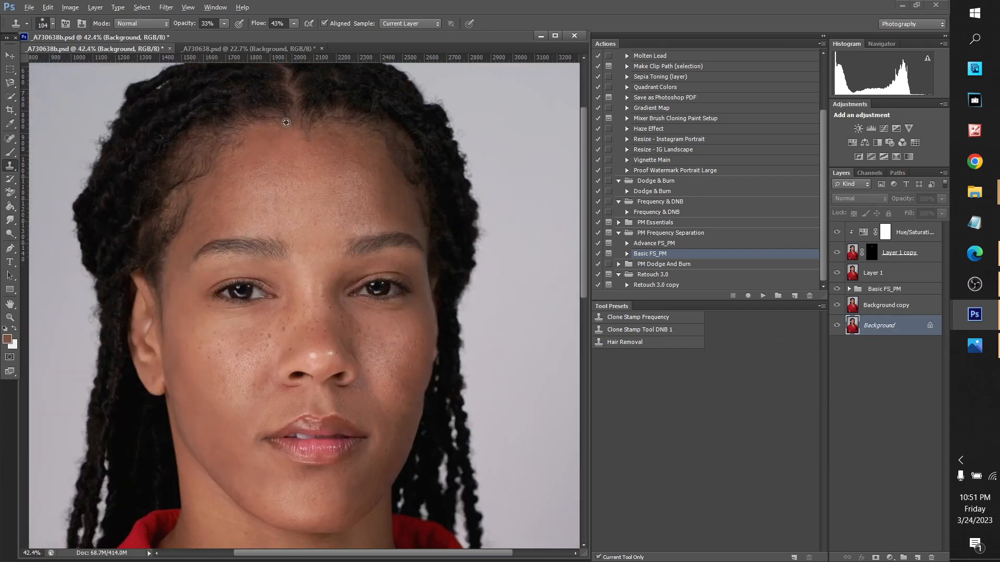
{"action": "scroll", "coordinate": [354, 151], "scroll_direction": "down", "scroll_amount": 5}
{"action": "scroll", "coordinate": [382, 161], "scroll_direction": "down", "scroll_amount": 10}
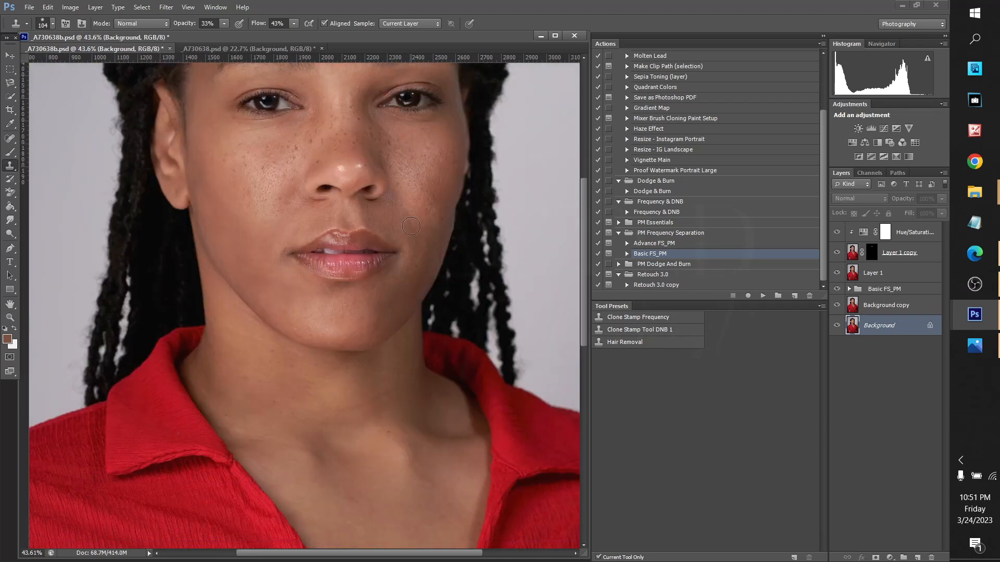
{"action": "scroll", "coordinate": [439, 229], "scroll_direction": "down", "scroll_amount": 10}
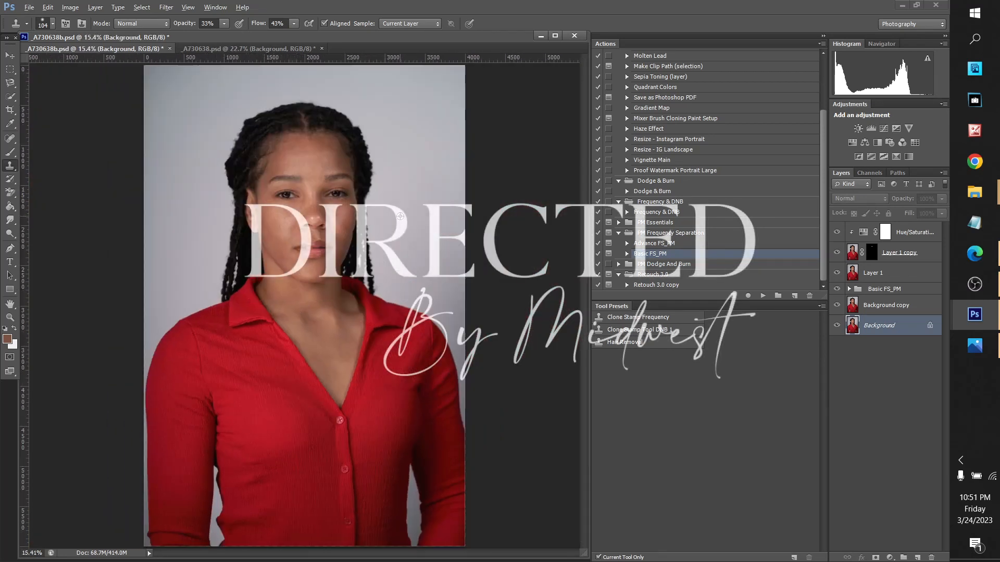